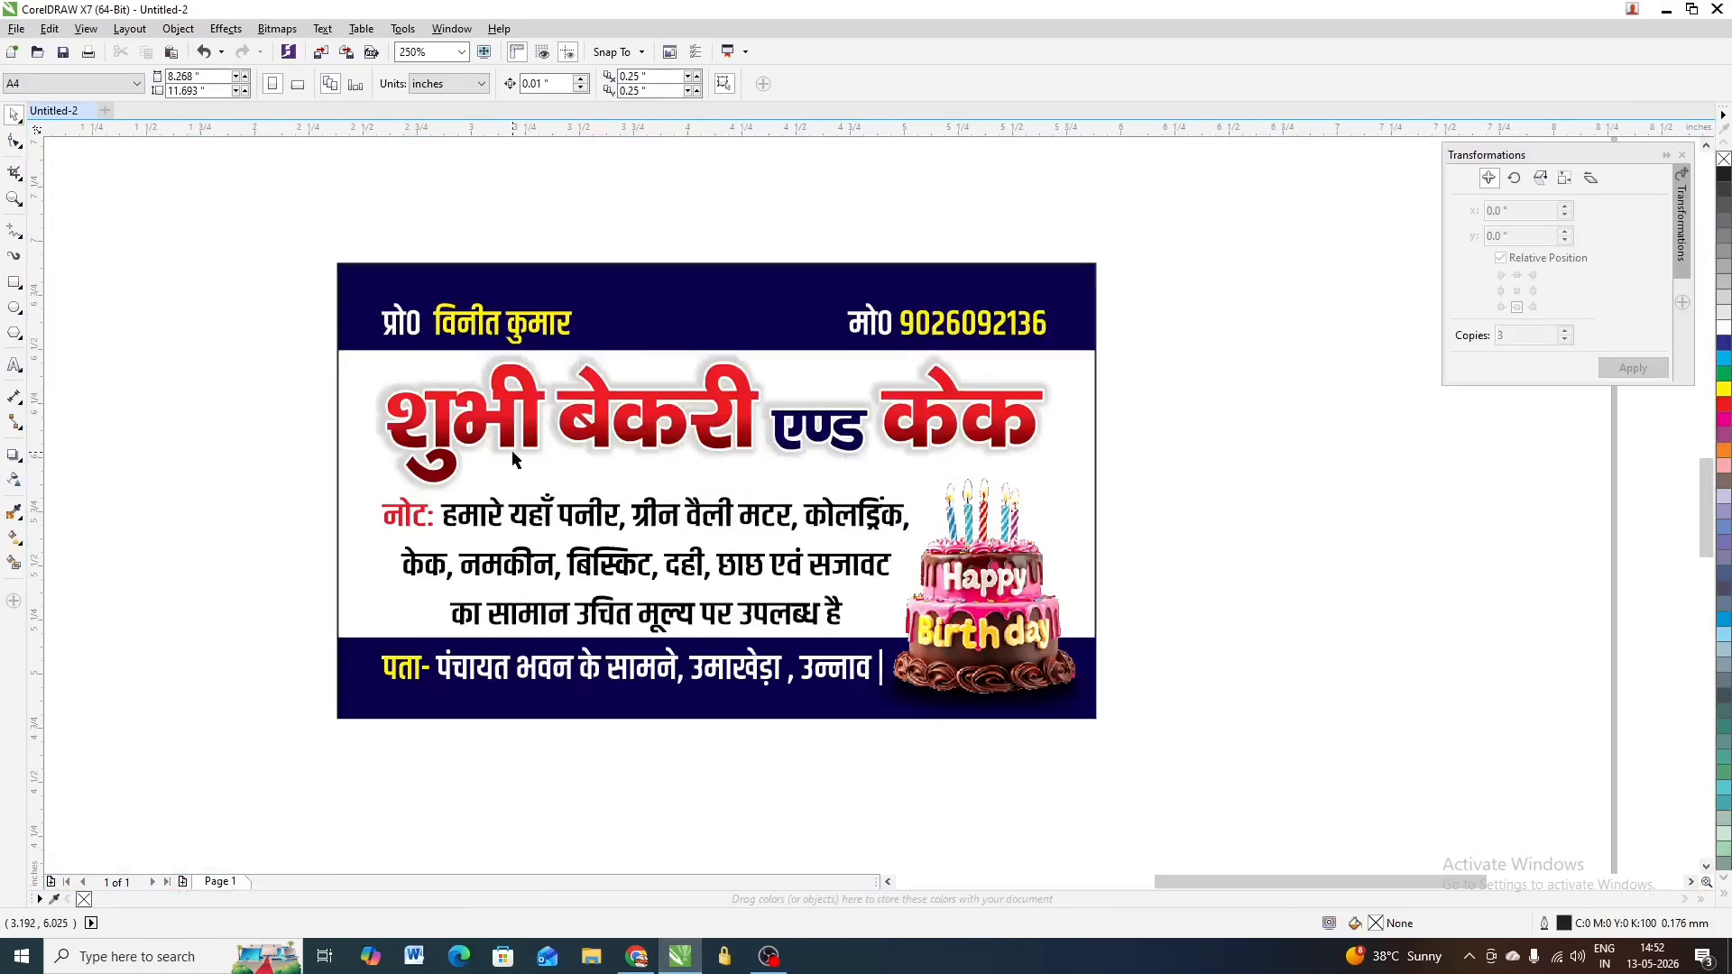
Remove the outline from the card's frame rectangle using the No Color swatch
scroll(517, 448, "up", 2)
scroll(622, 415, "down", 2)
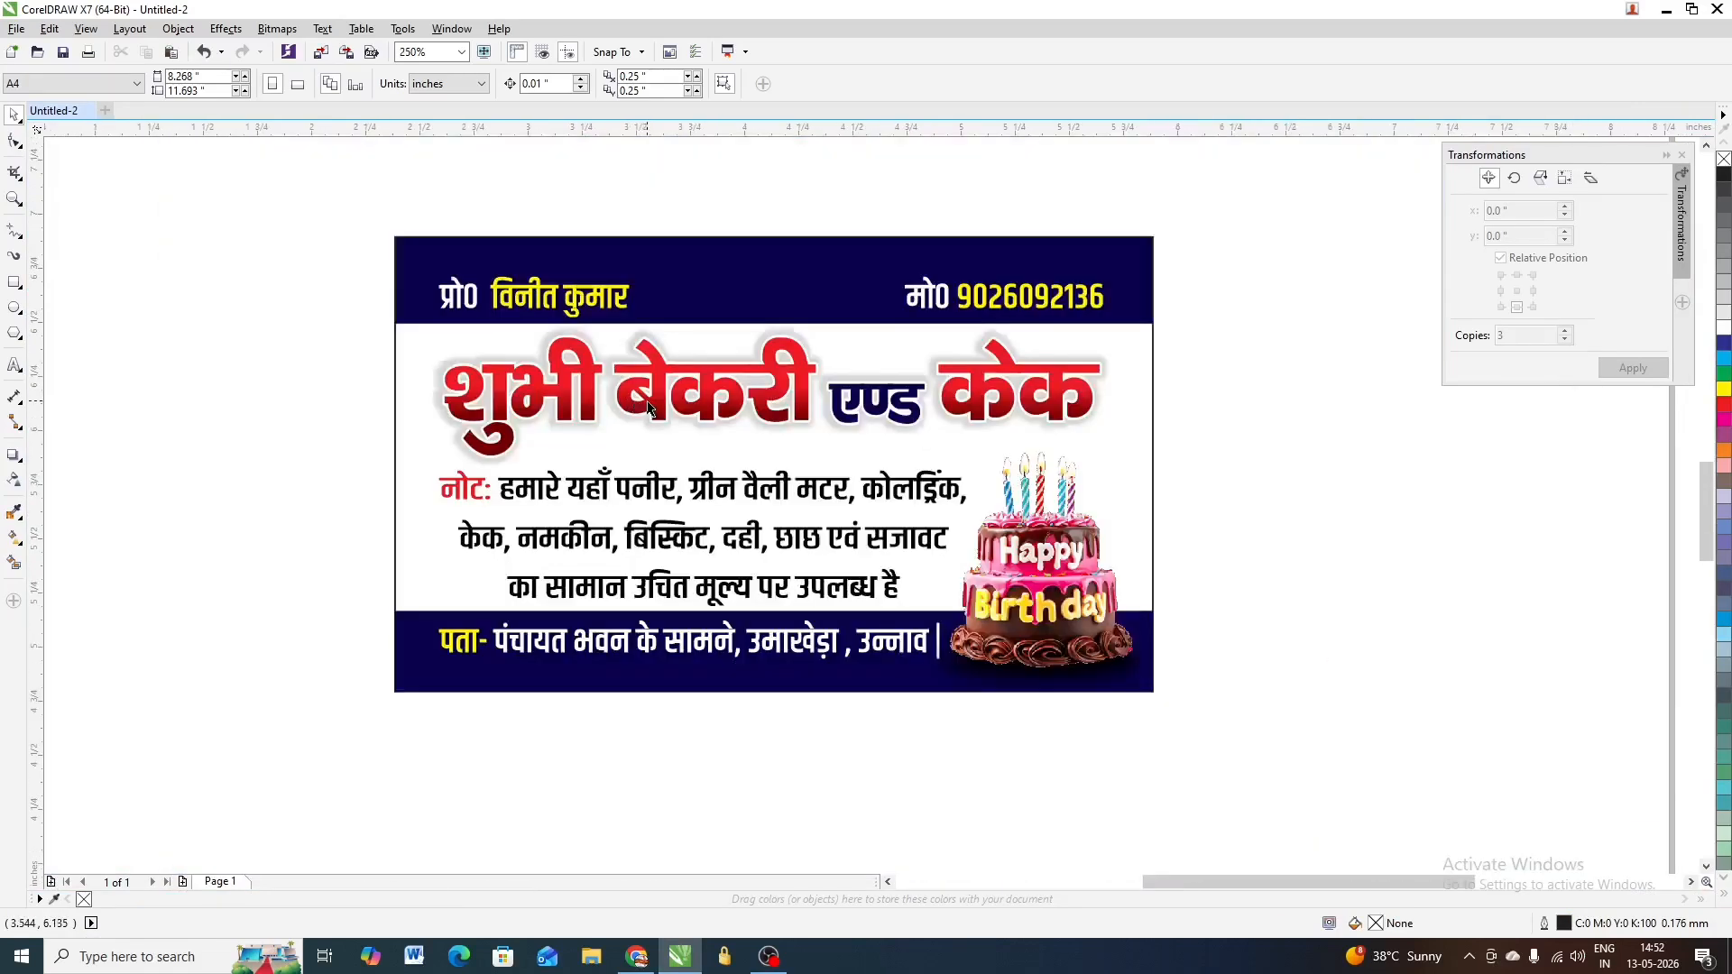
left_click(654, 401)
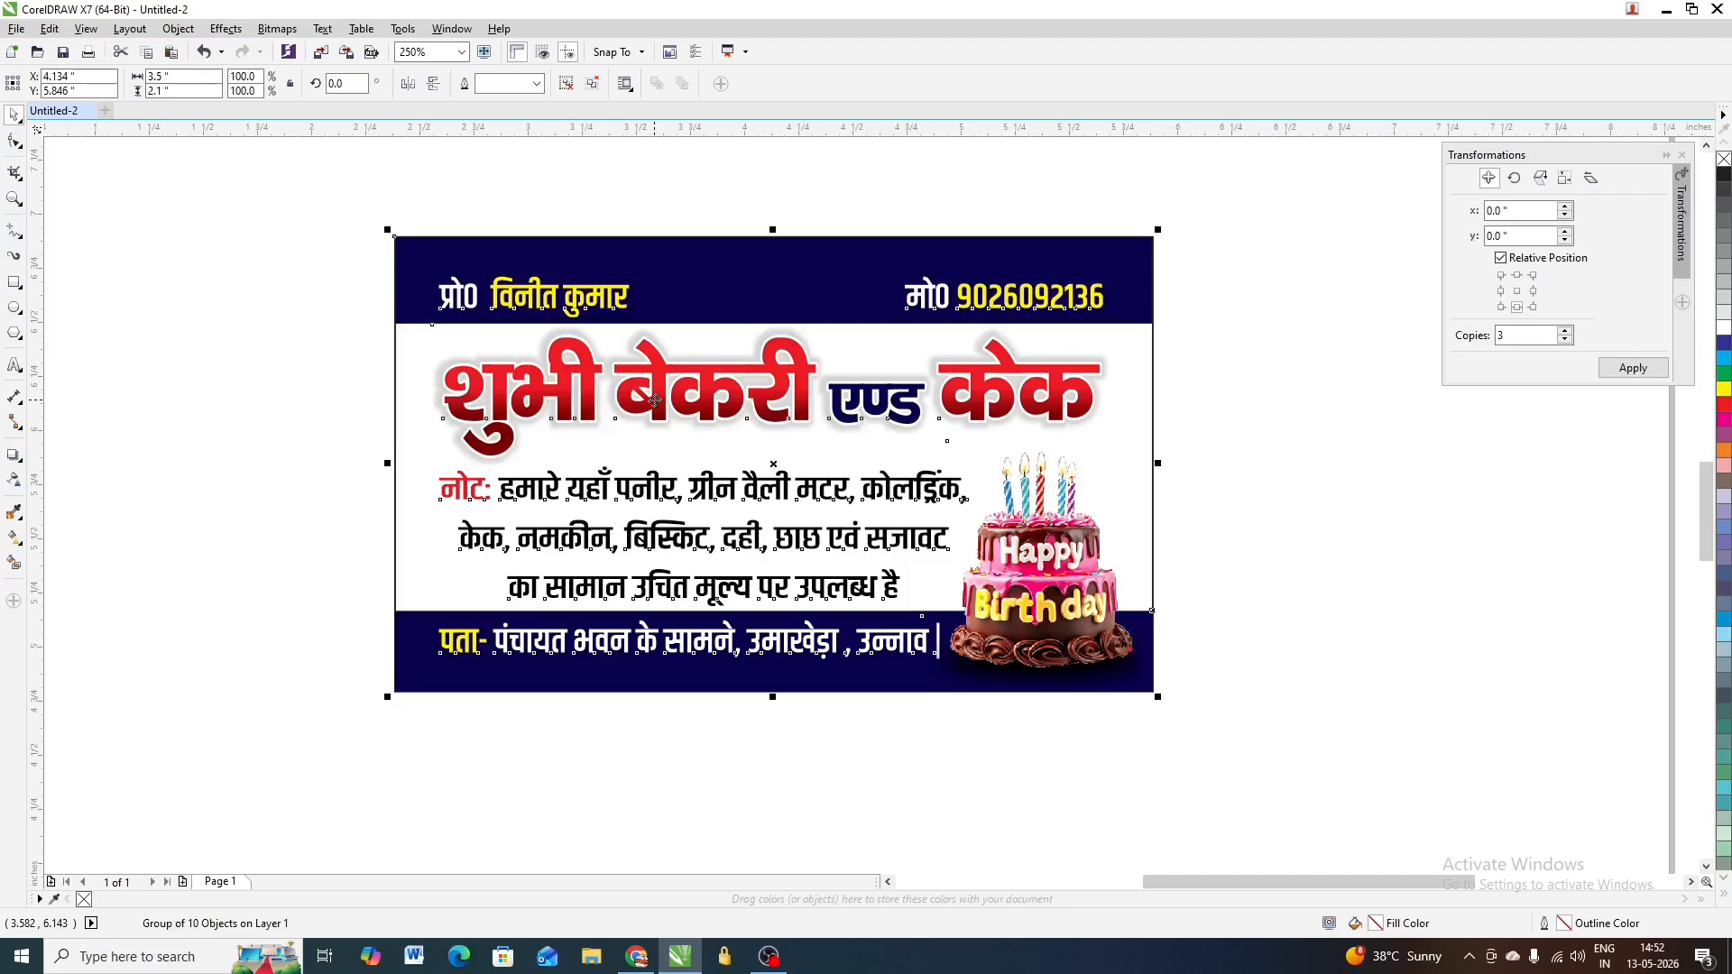
left_click(317, 328)
scroll(390, 598, "up", 3)
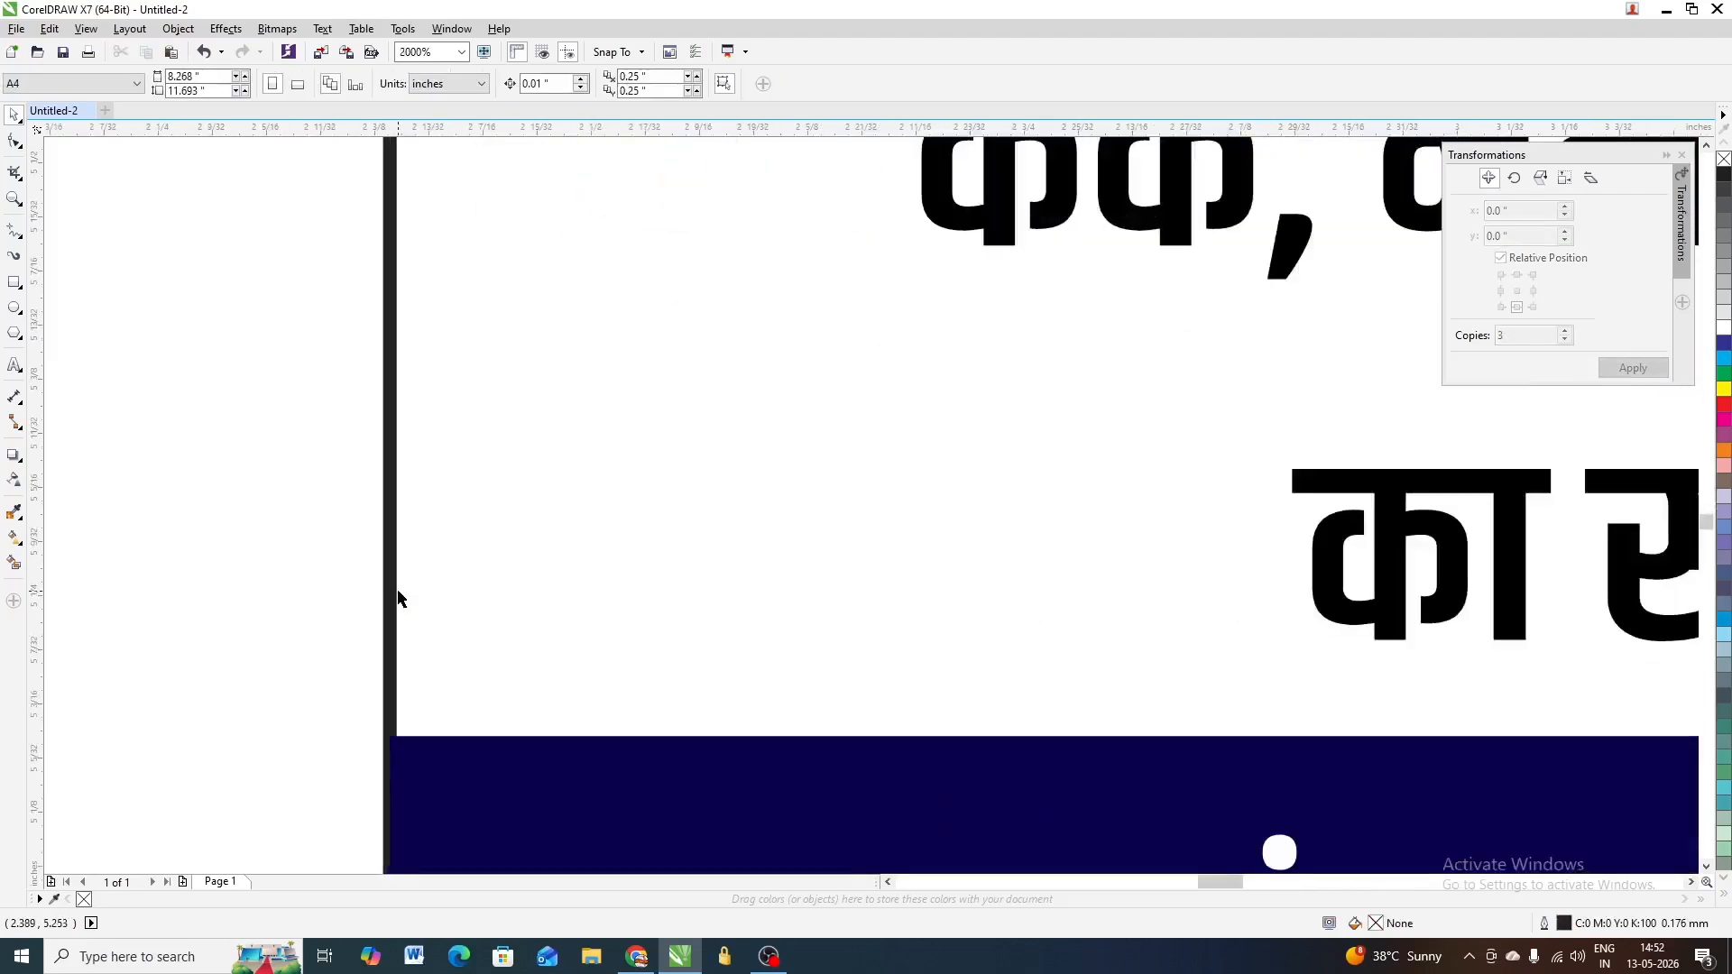
scroll(394, 602, "down", 1)
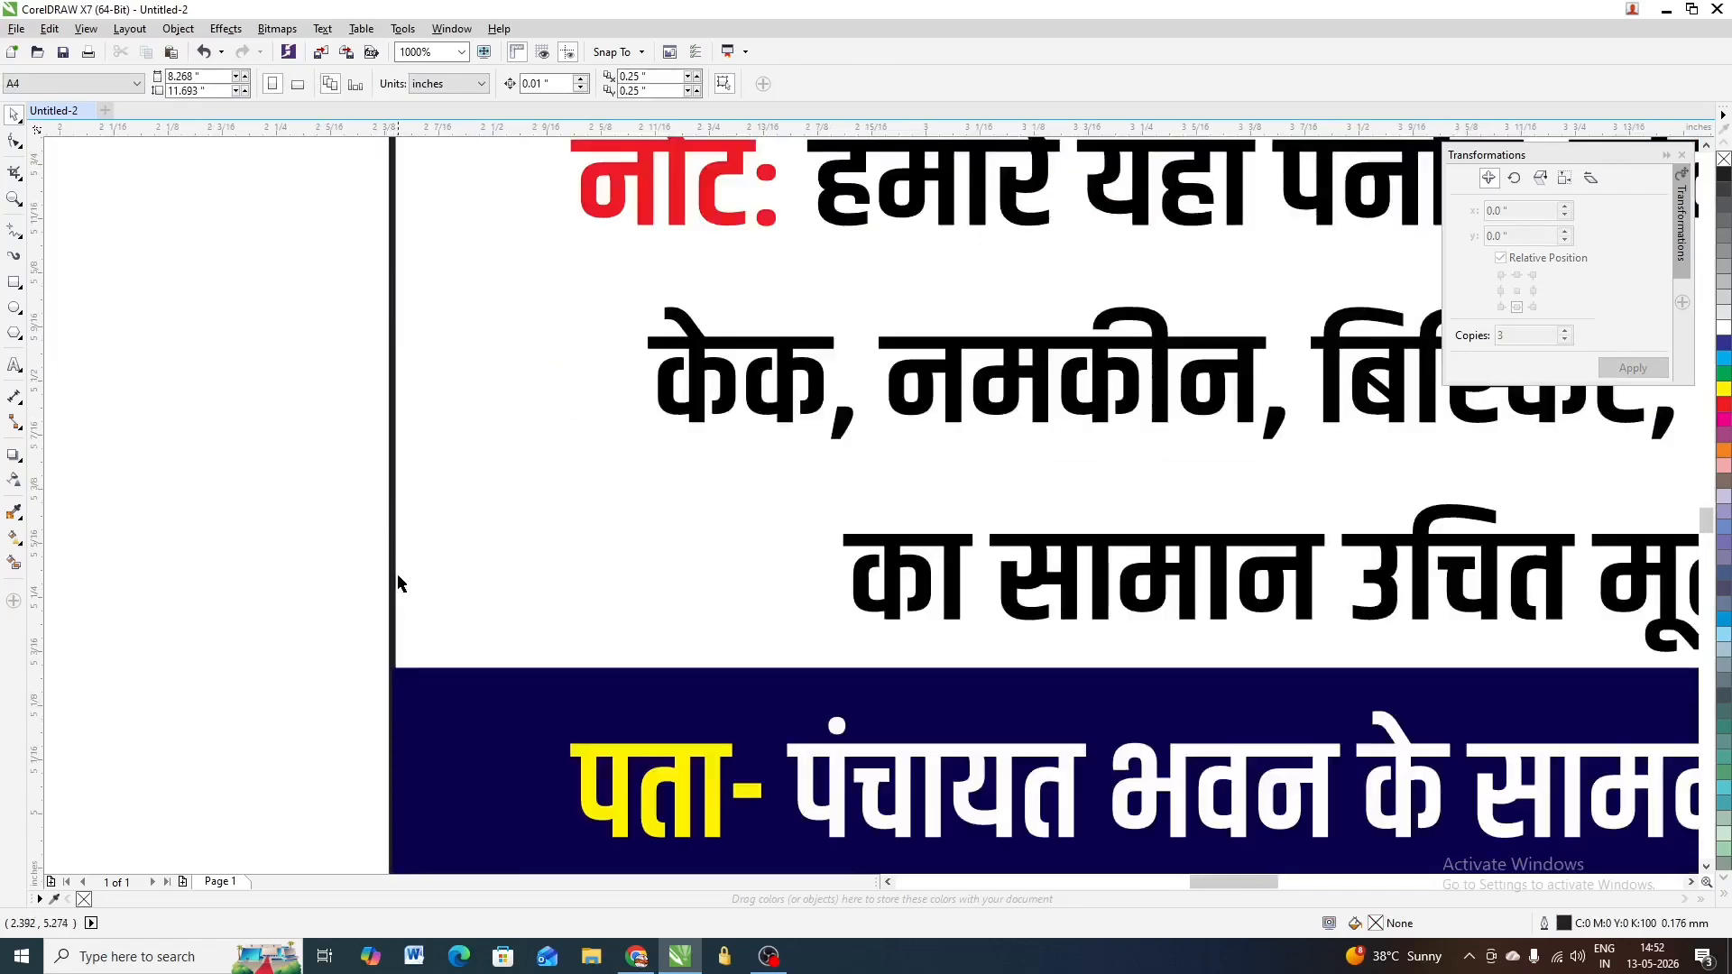
left_click(404, 598)
scroll(404, 598, "down", 2)
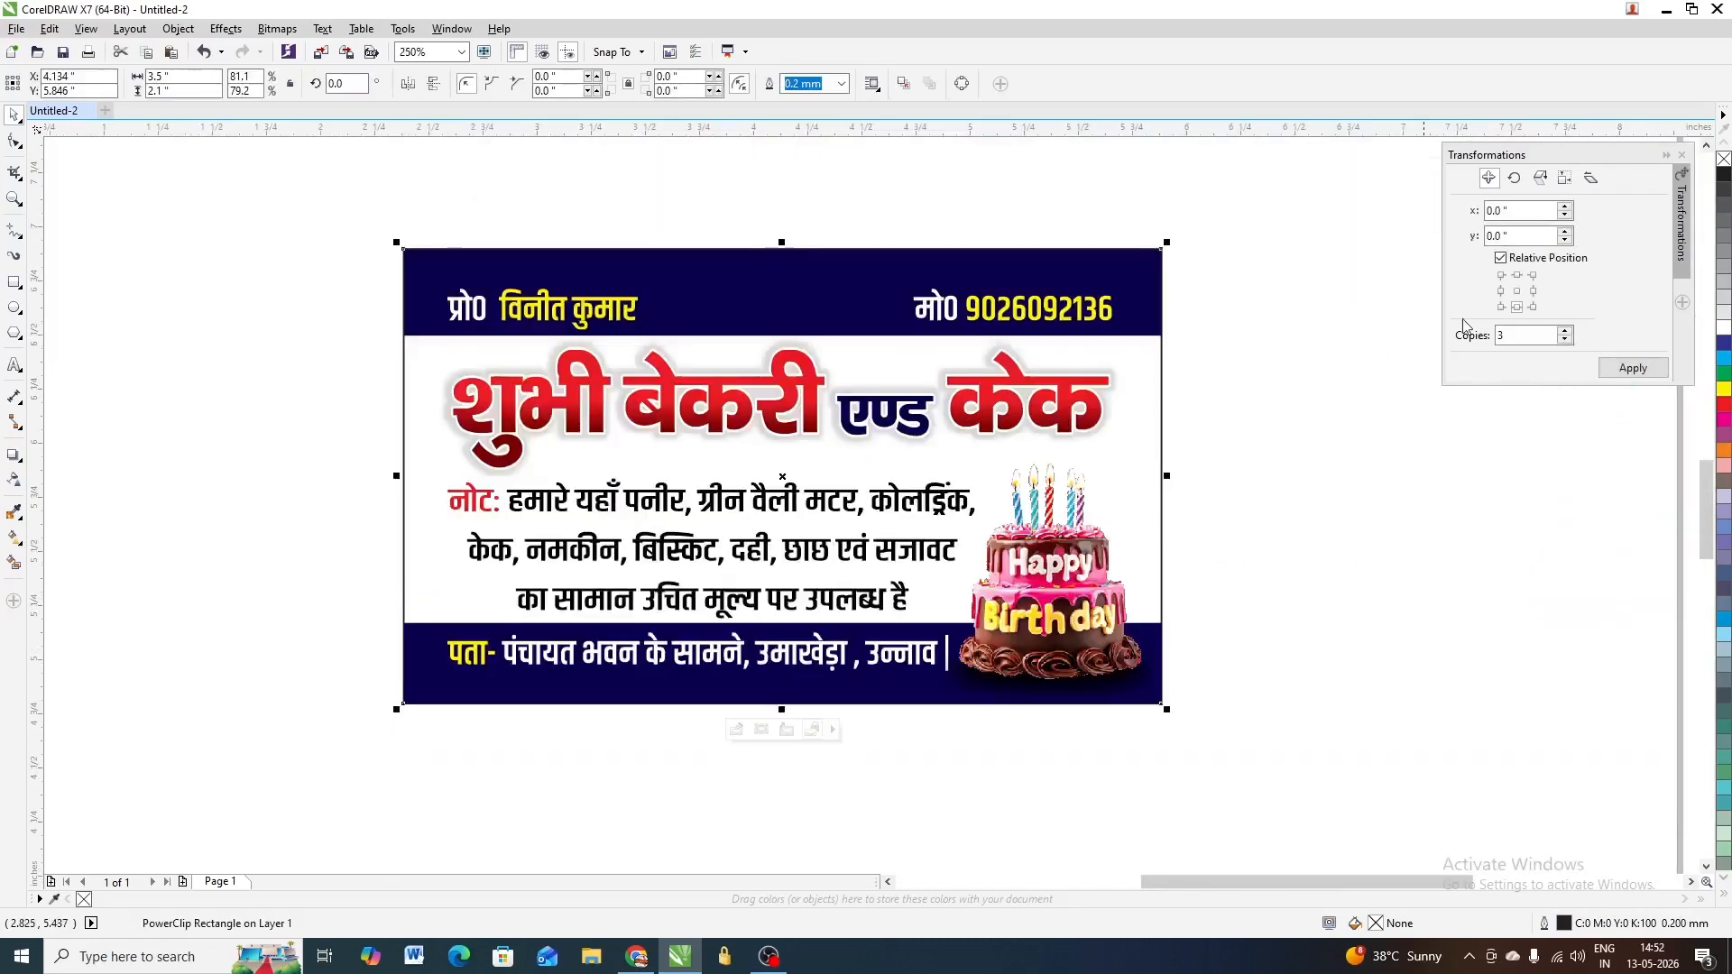
right_click(1723, 161)
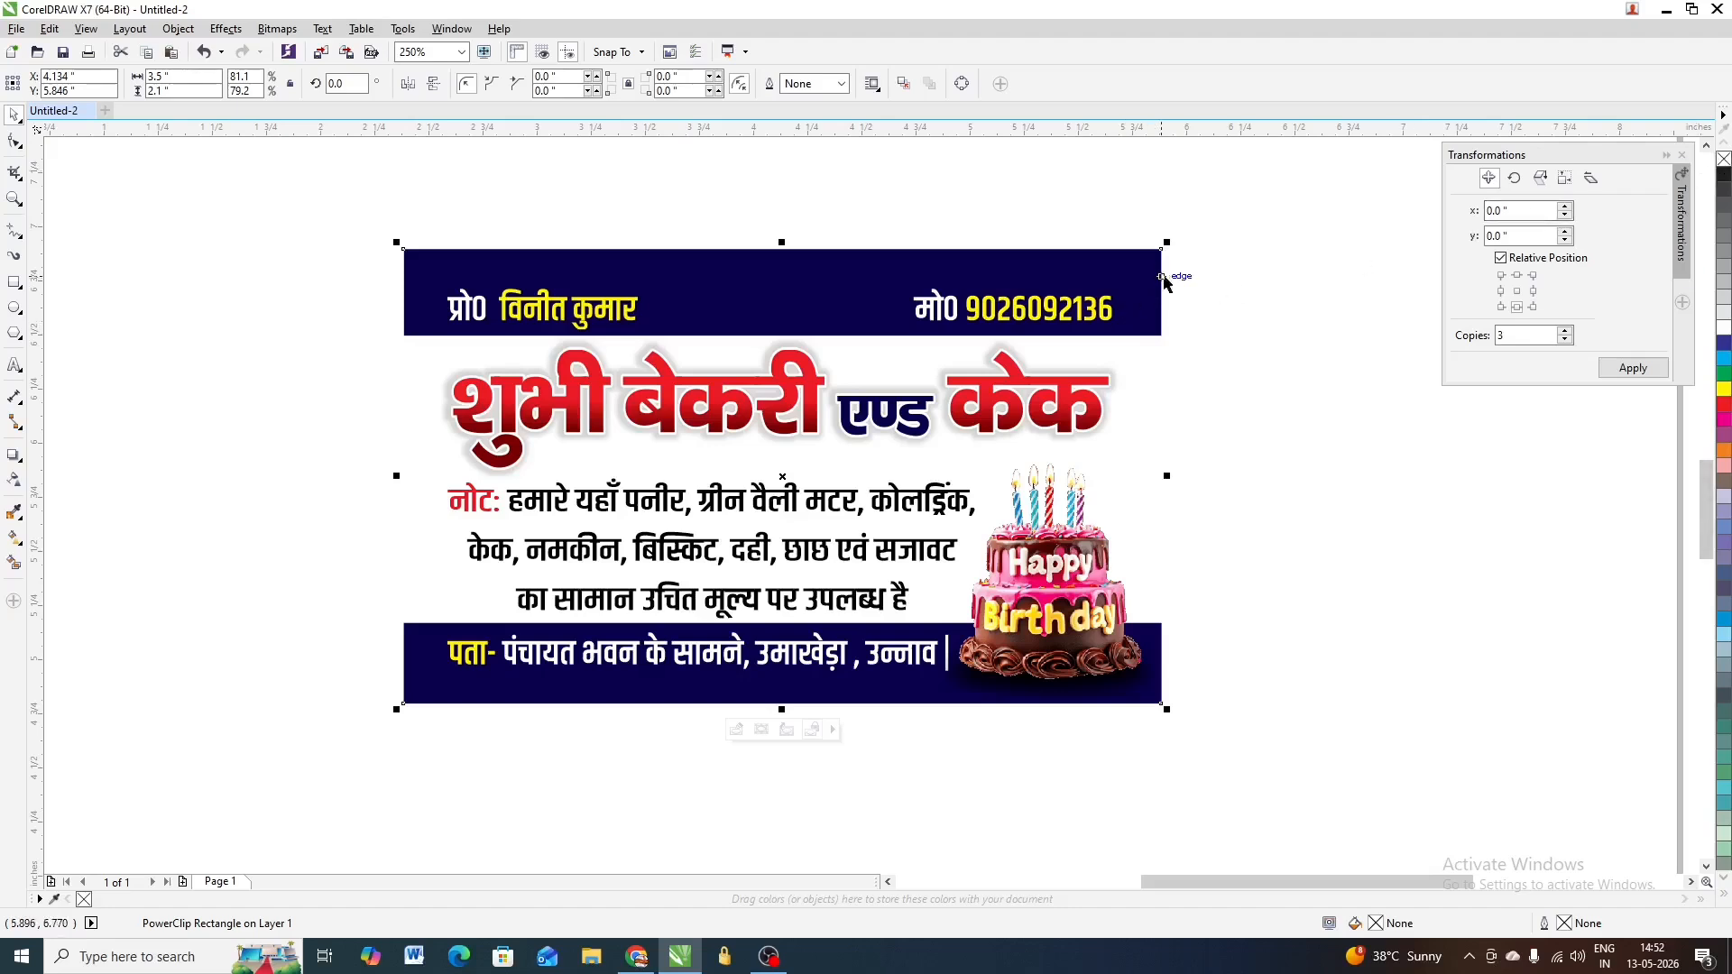
Group all ten card objects into a single 3.5 × 2.1-inch group
left_click_drag(1223, 222, 290, 793)
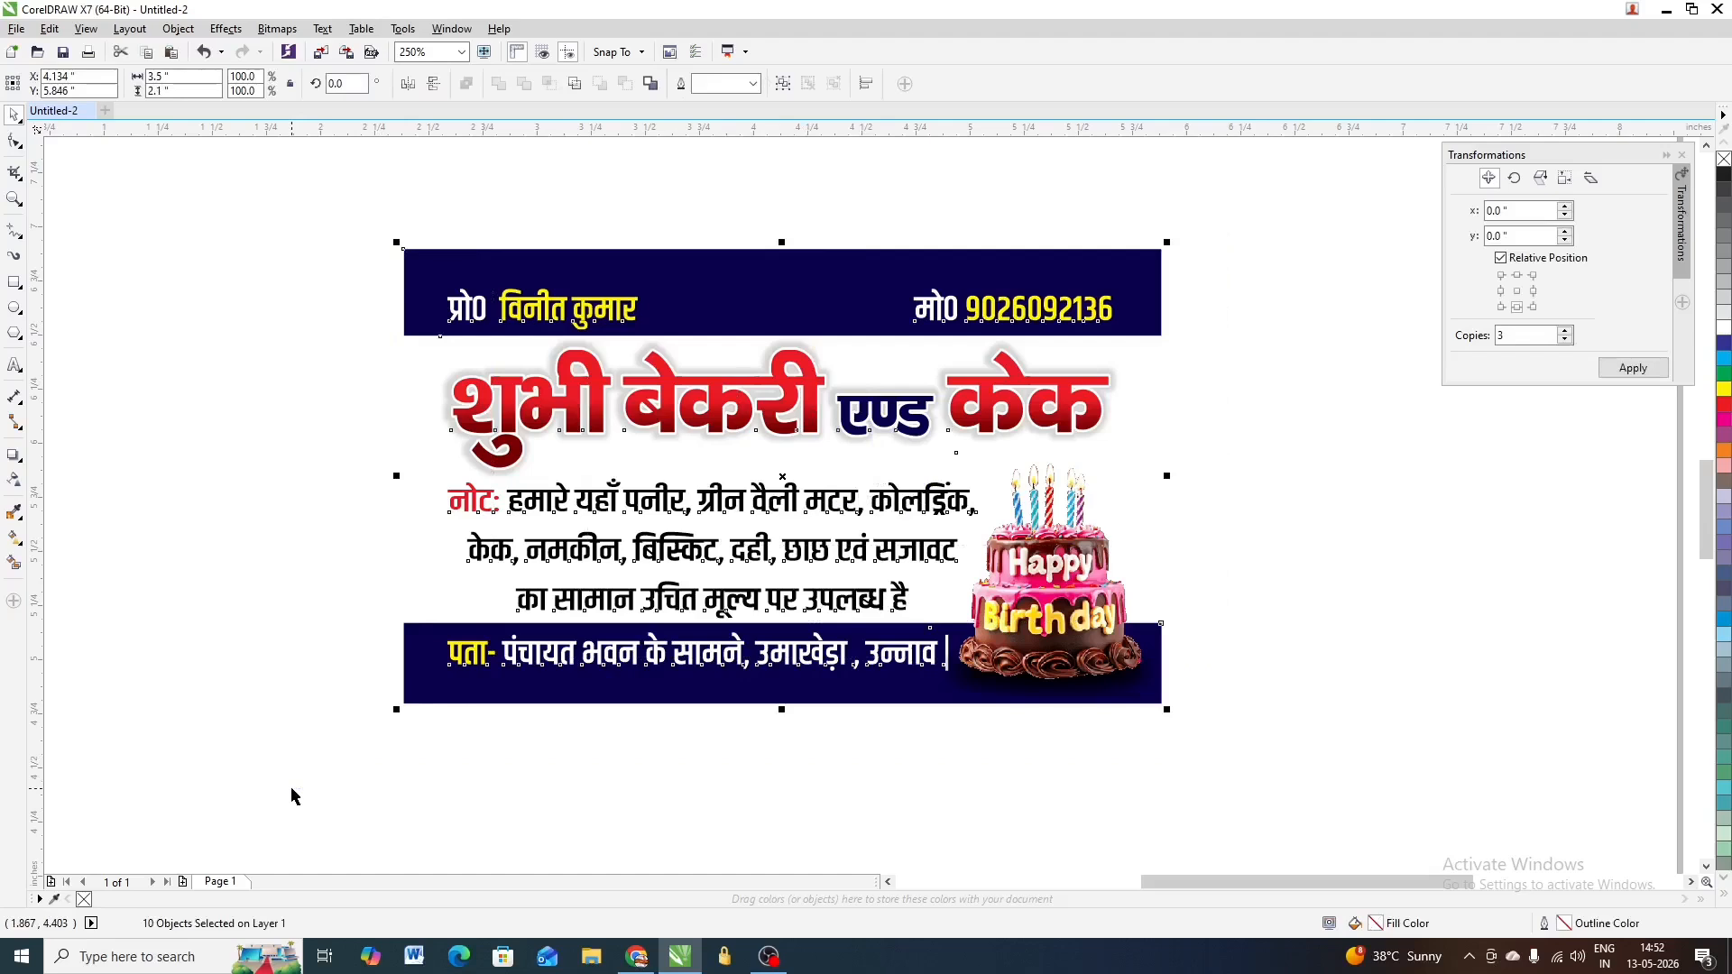
key("ctrl+g")
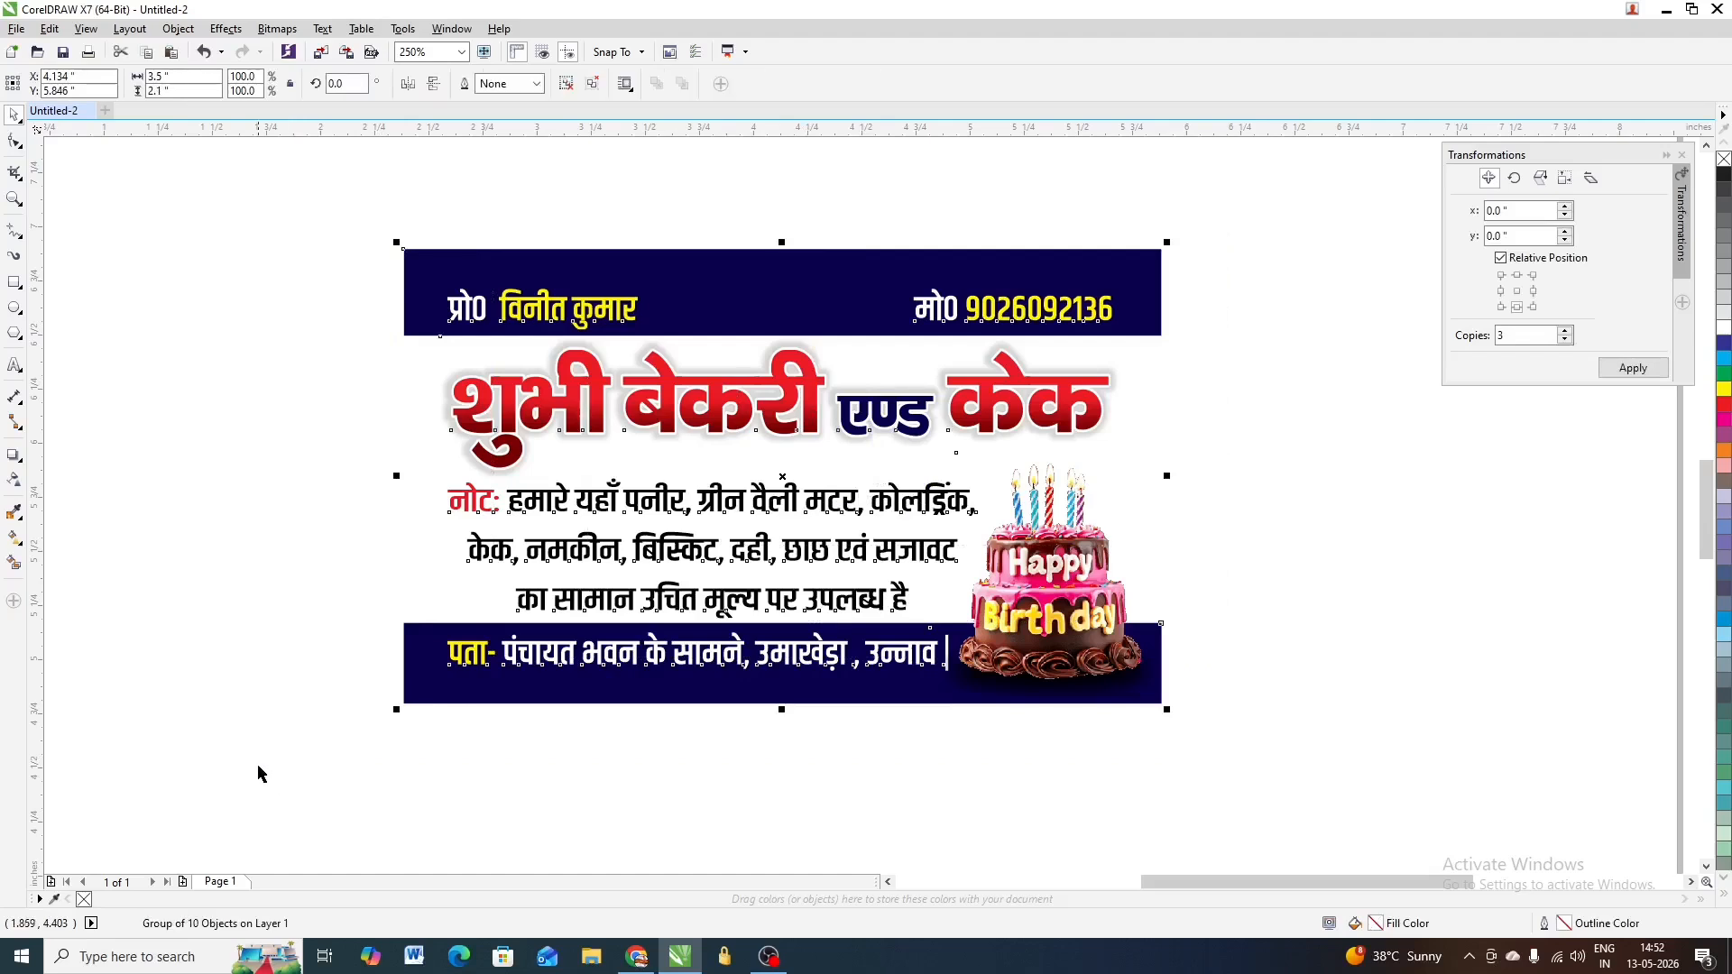
scroll(672, 387, "down", 2)
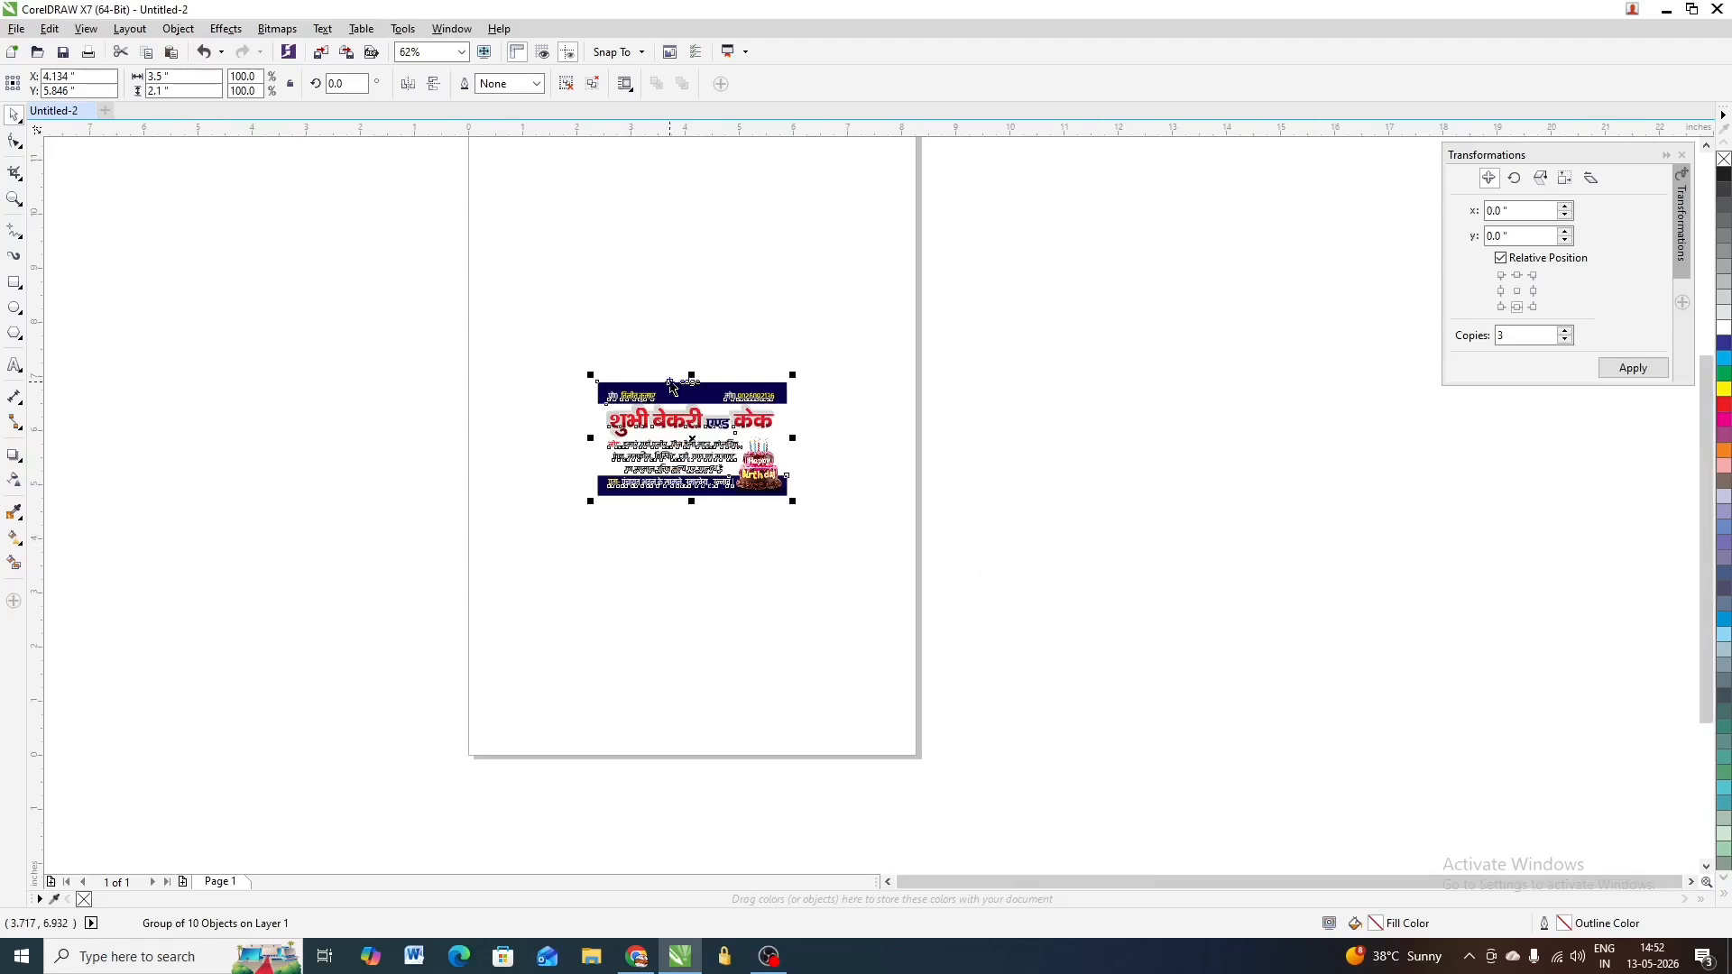
Draw a rectangle and size it to 12.5 × 18.5 inches
scroll(663, 455, "down", 1)
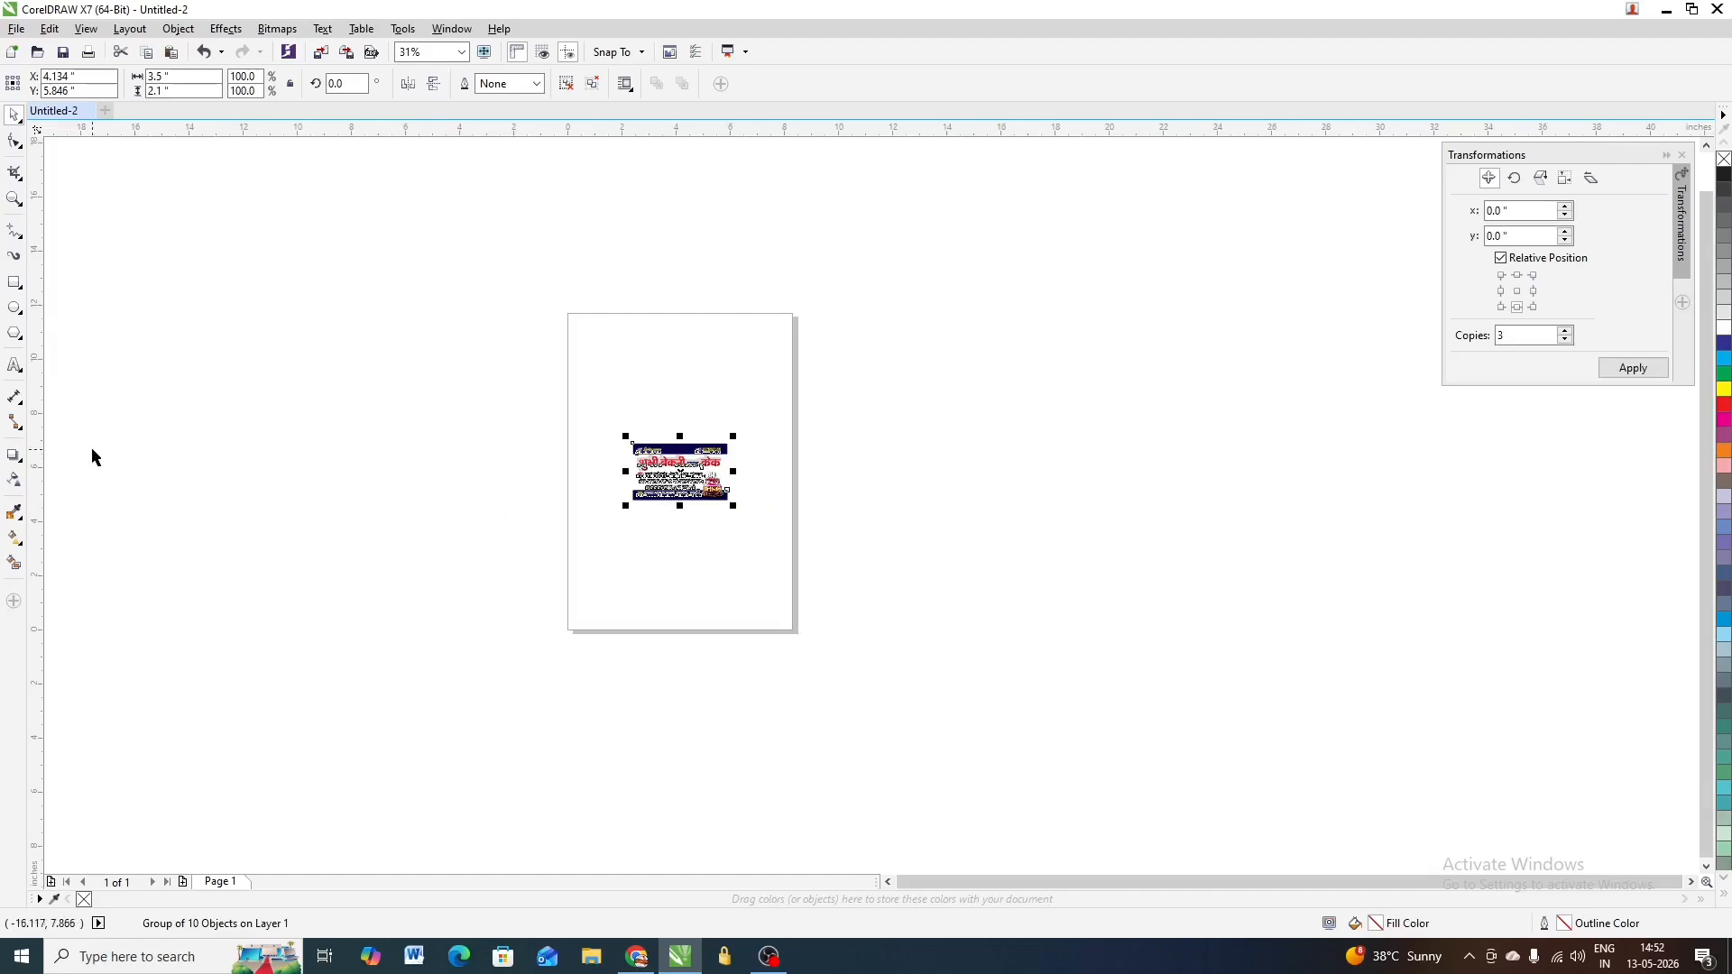
left_click(14, 282)
left_click_drag(300, 228, 542, 549)
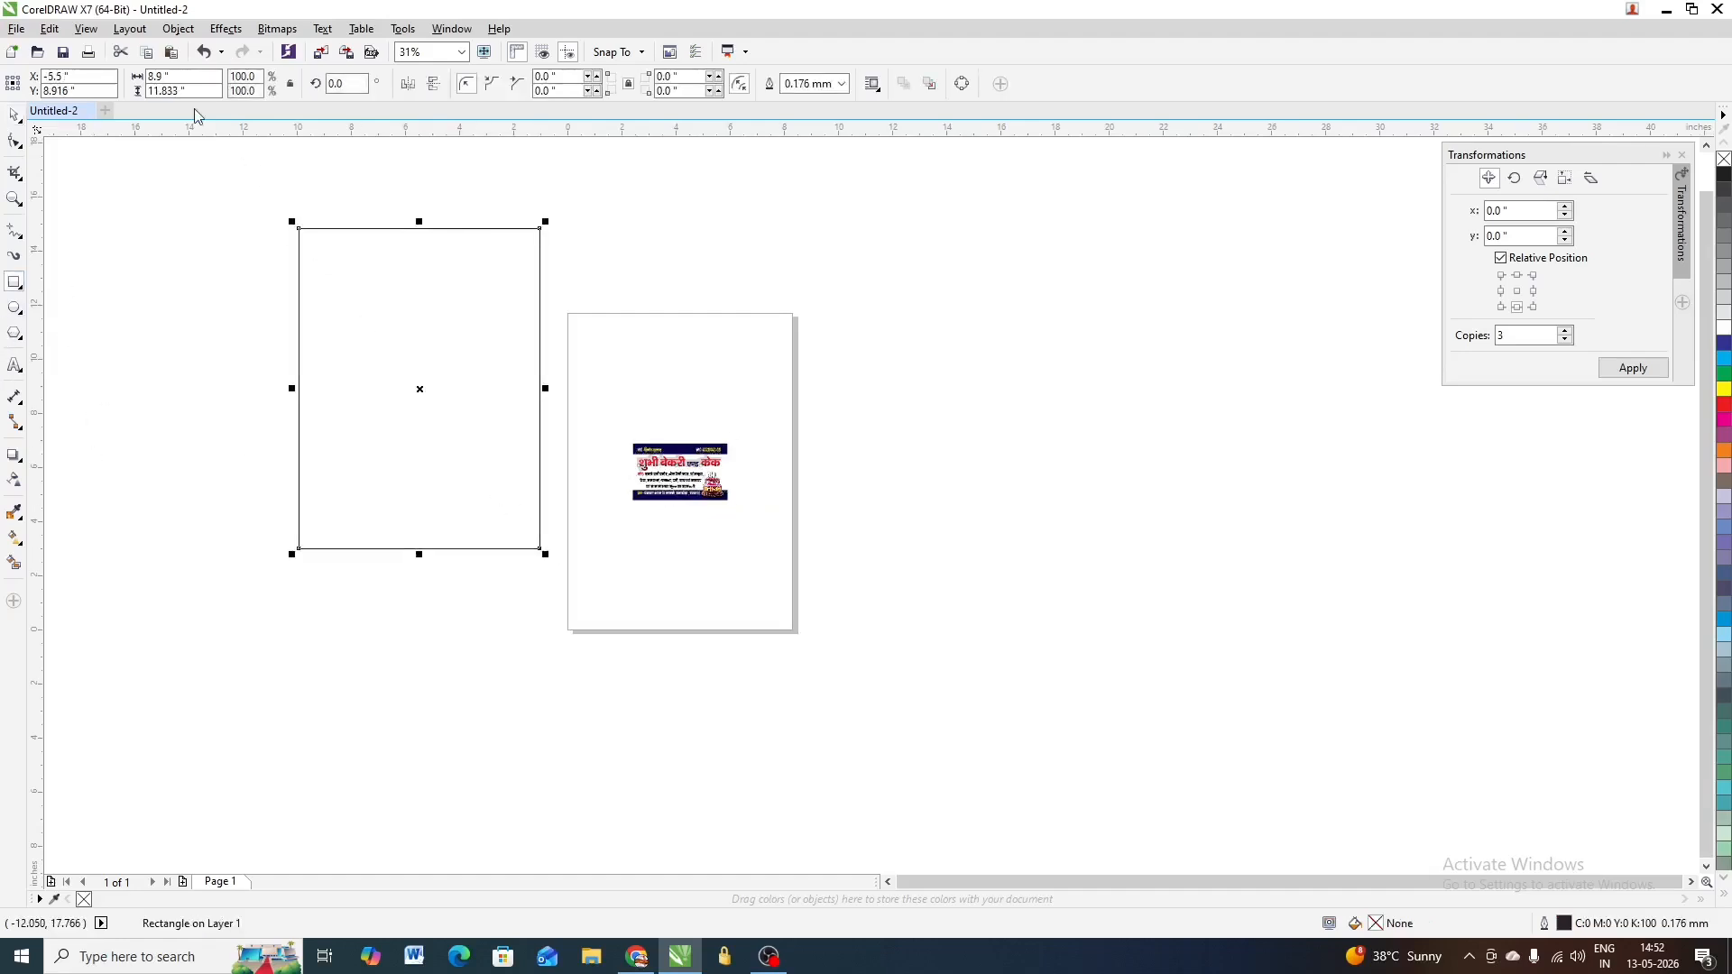
left_click(202, 76)
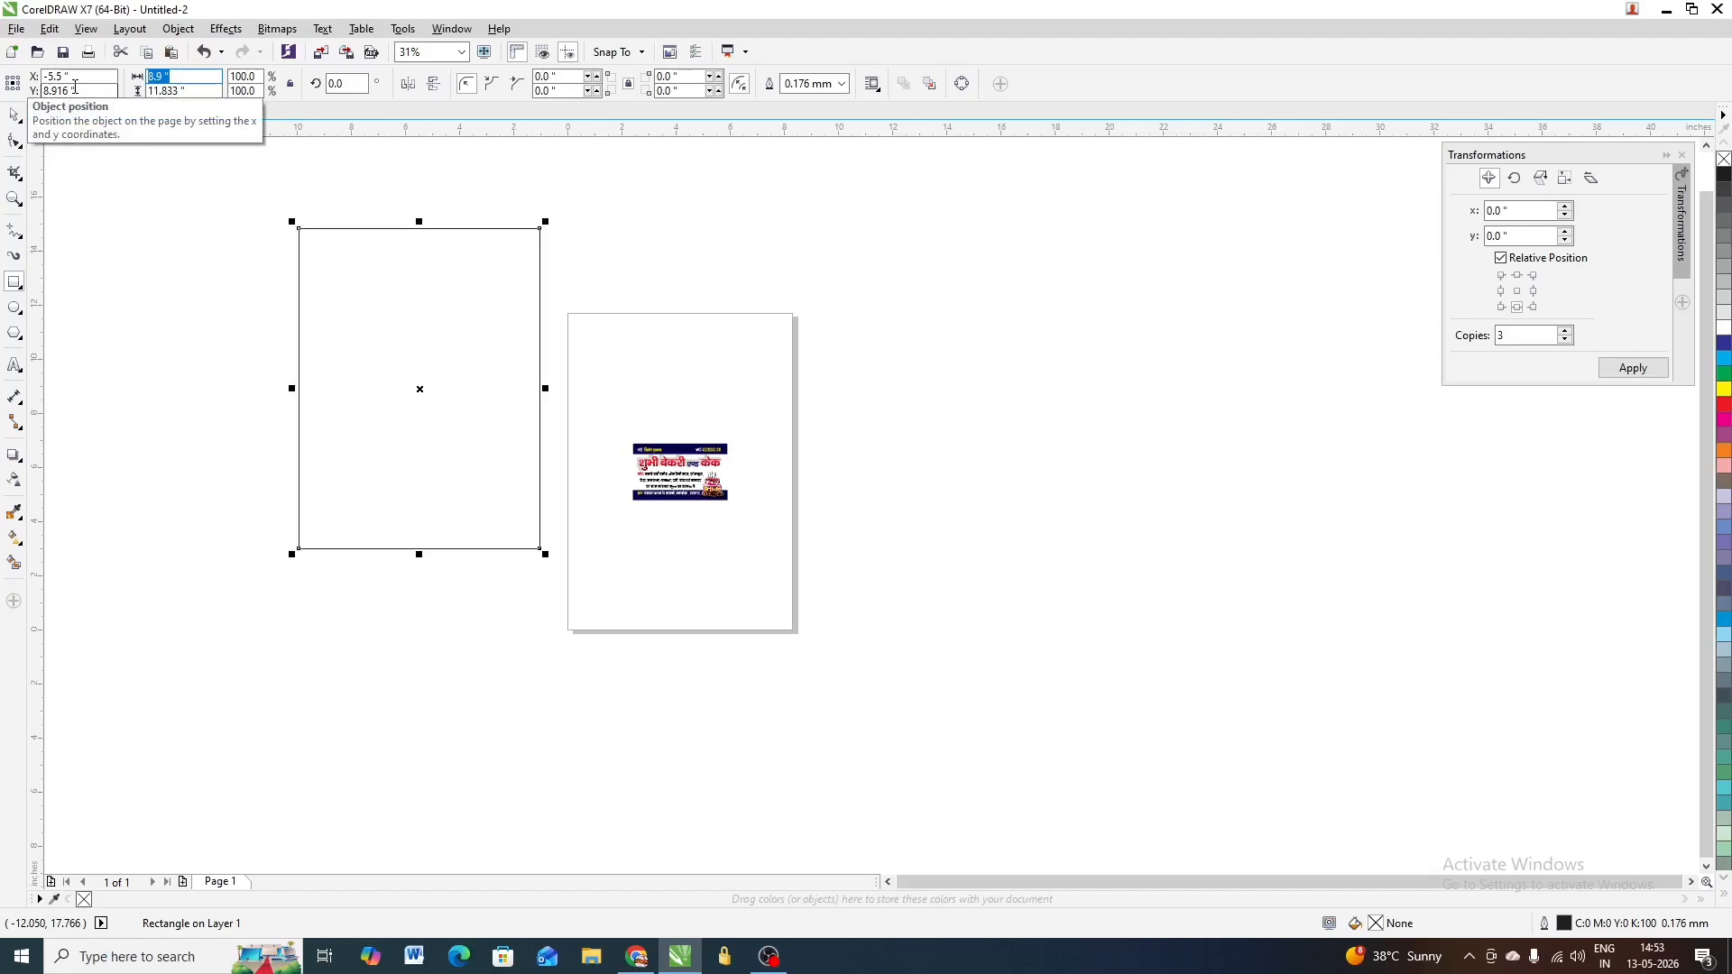
type("12.5")
key("Tab")
type("18.5")
key("Return")
scroll(329, 334, "down", 1)
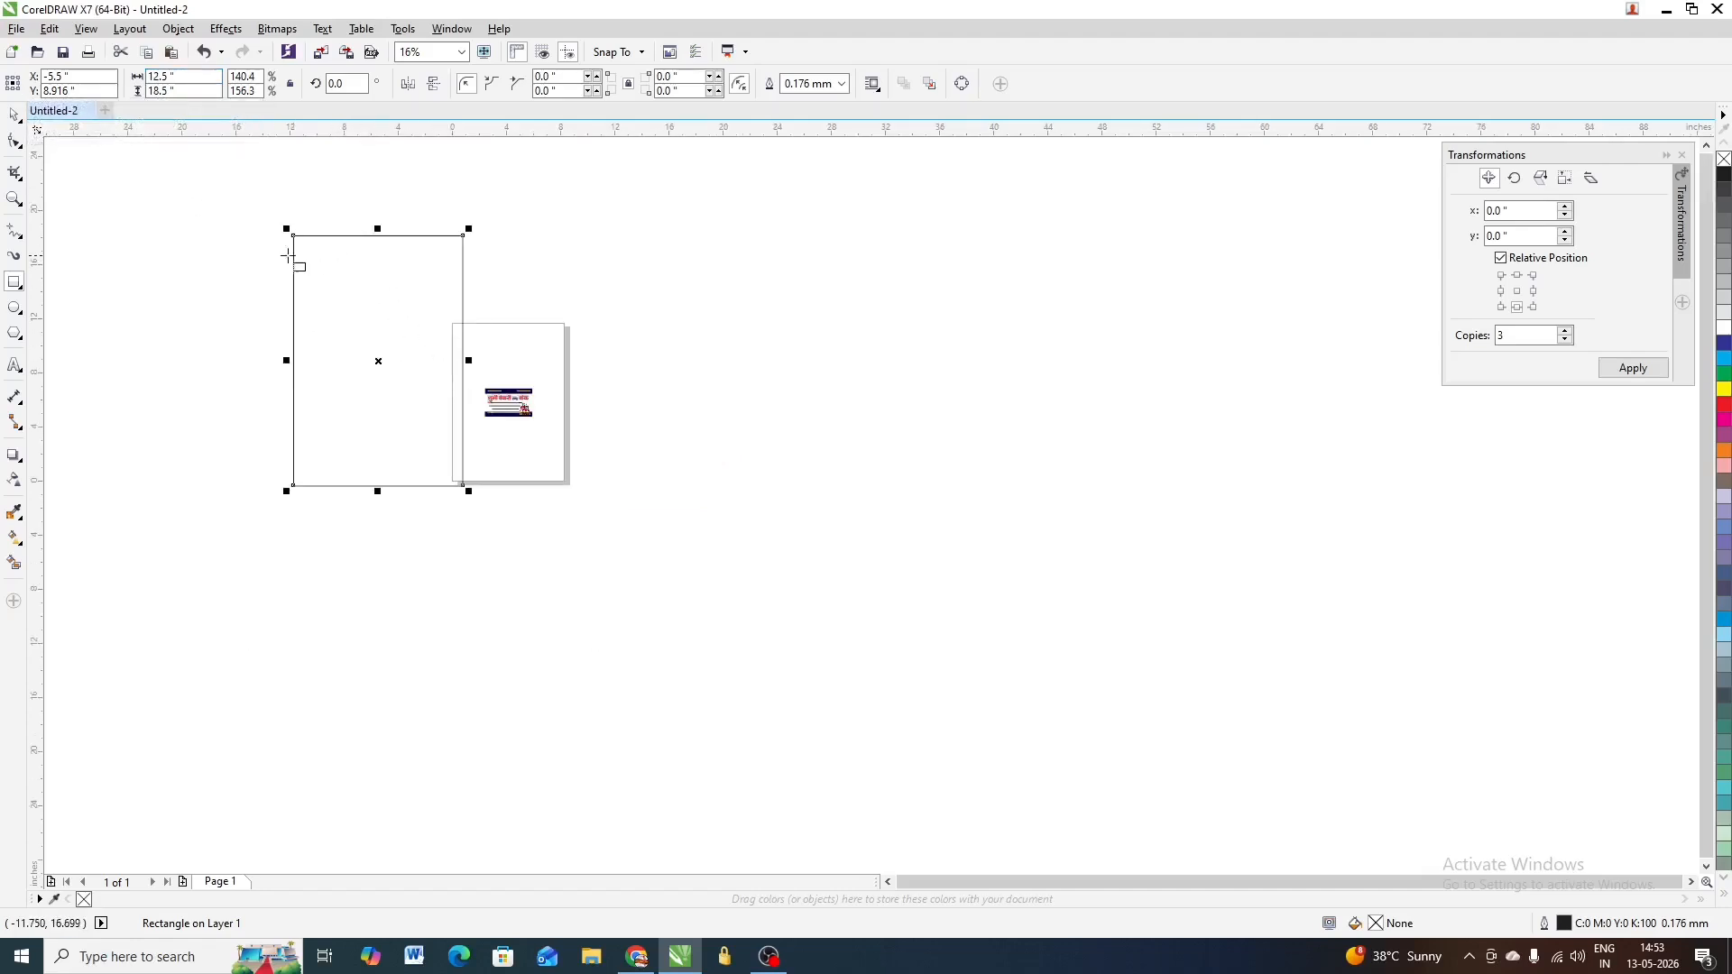
Centre the 12.5 × 18.5 rectangle on the page around the card
key("space")
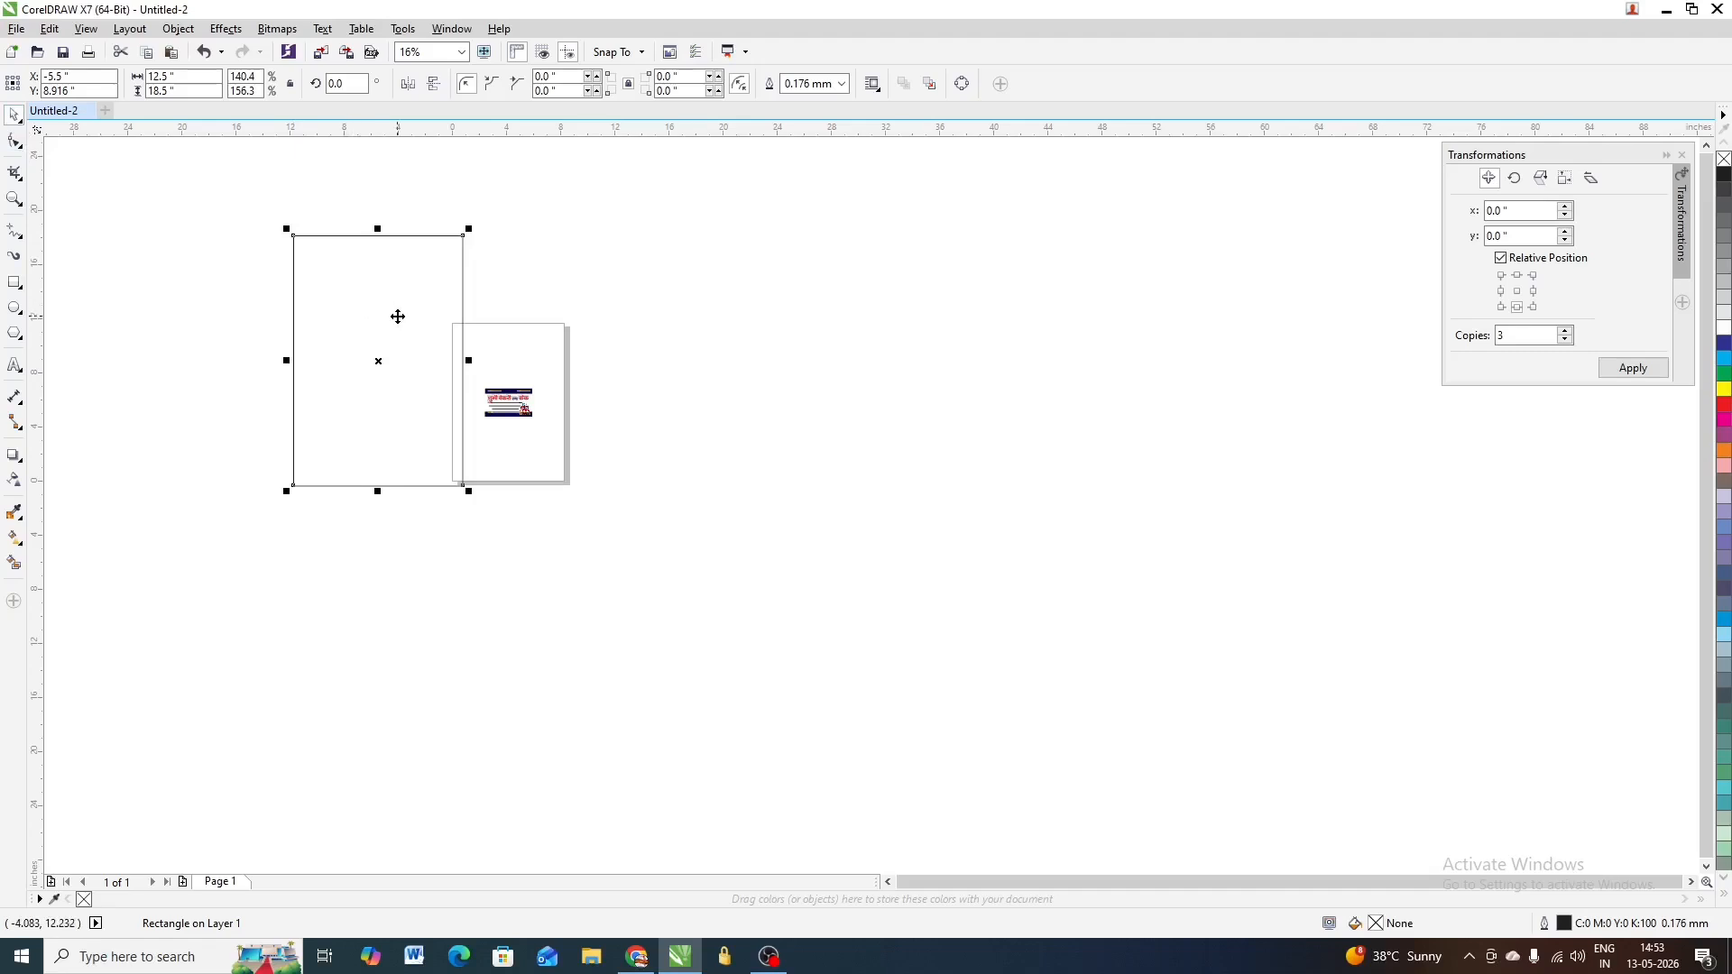
key("p")
scroll(398, 317, "up", 1)
left_click(900, 372)
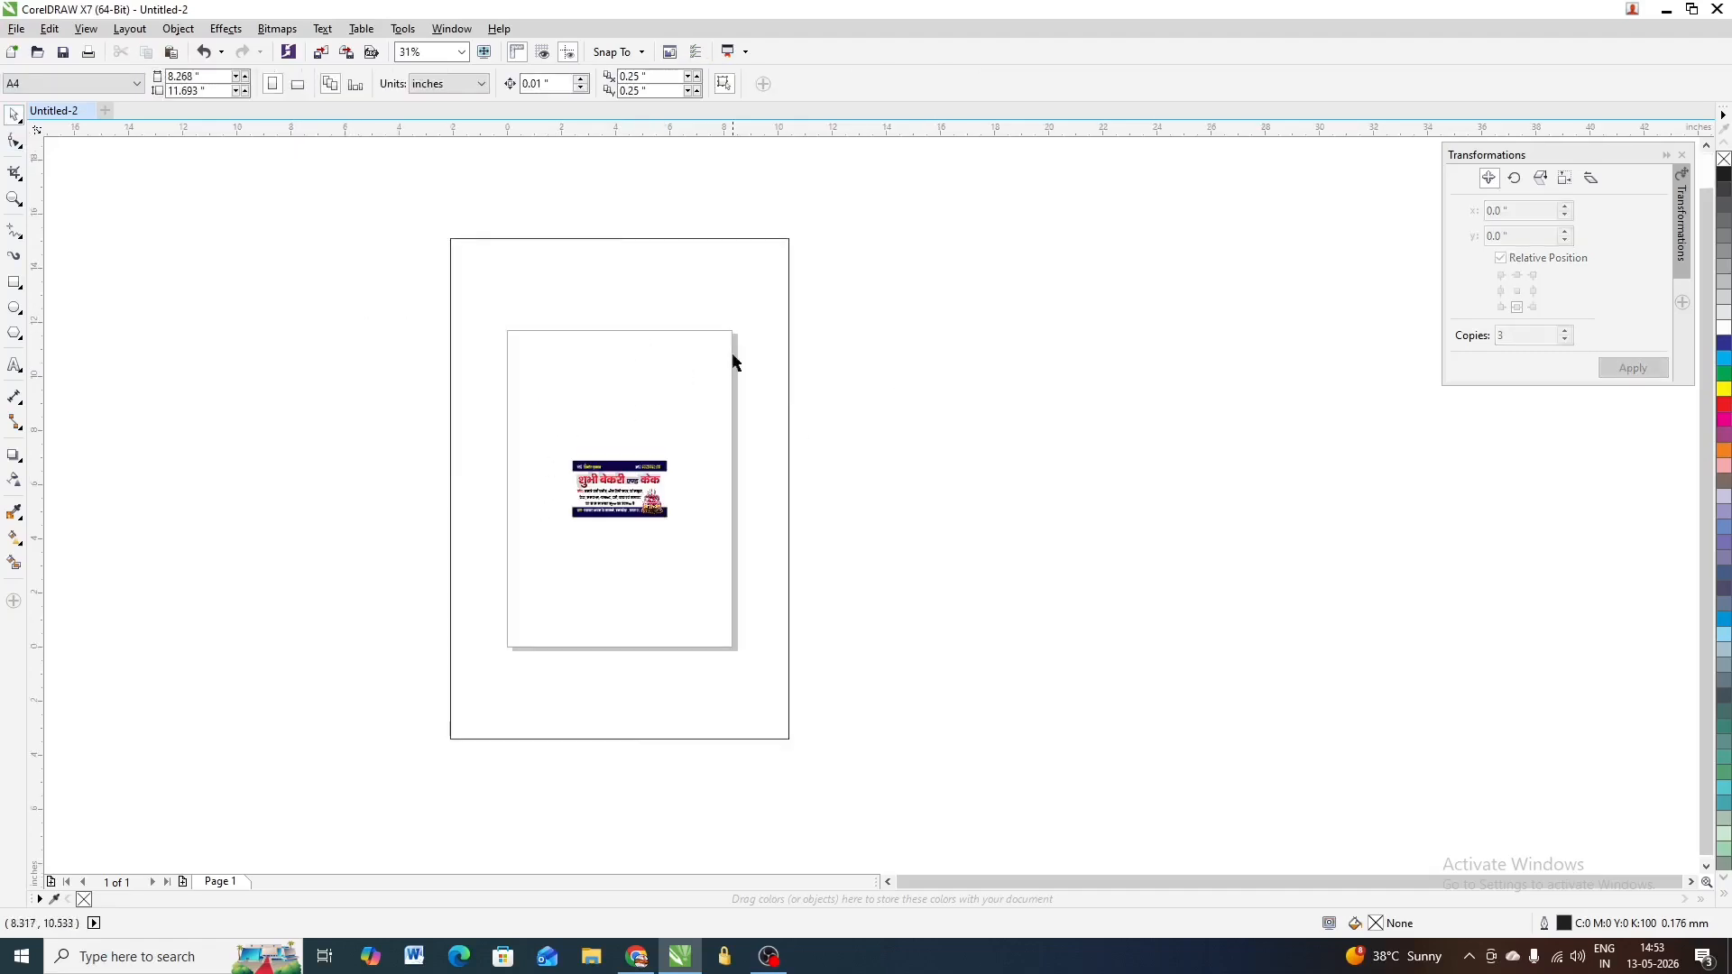
scroll(724, 345, "up", 1)
scroll(729, 339, "down", 1)
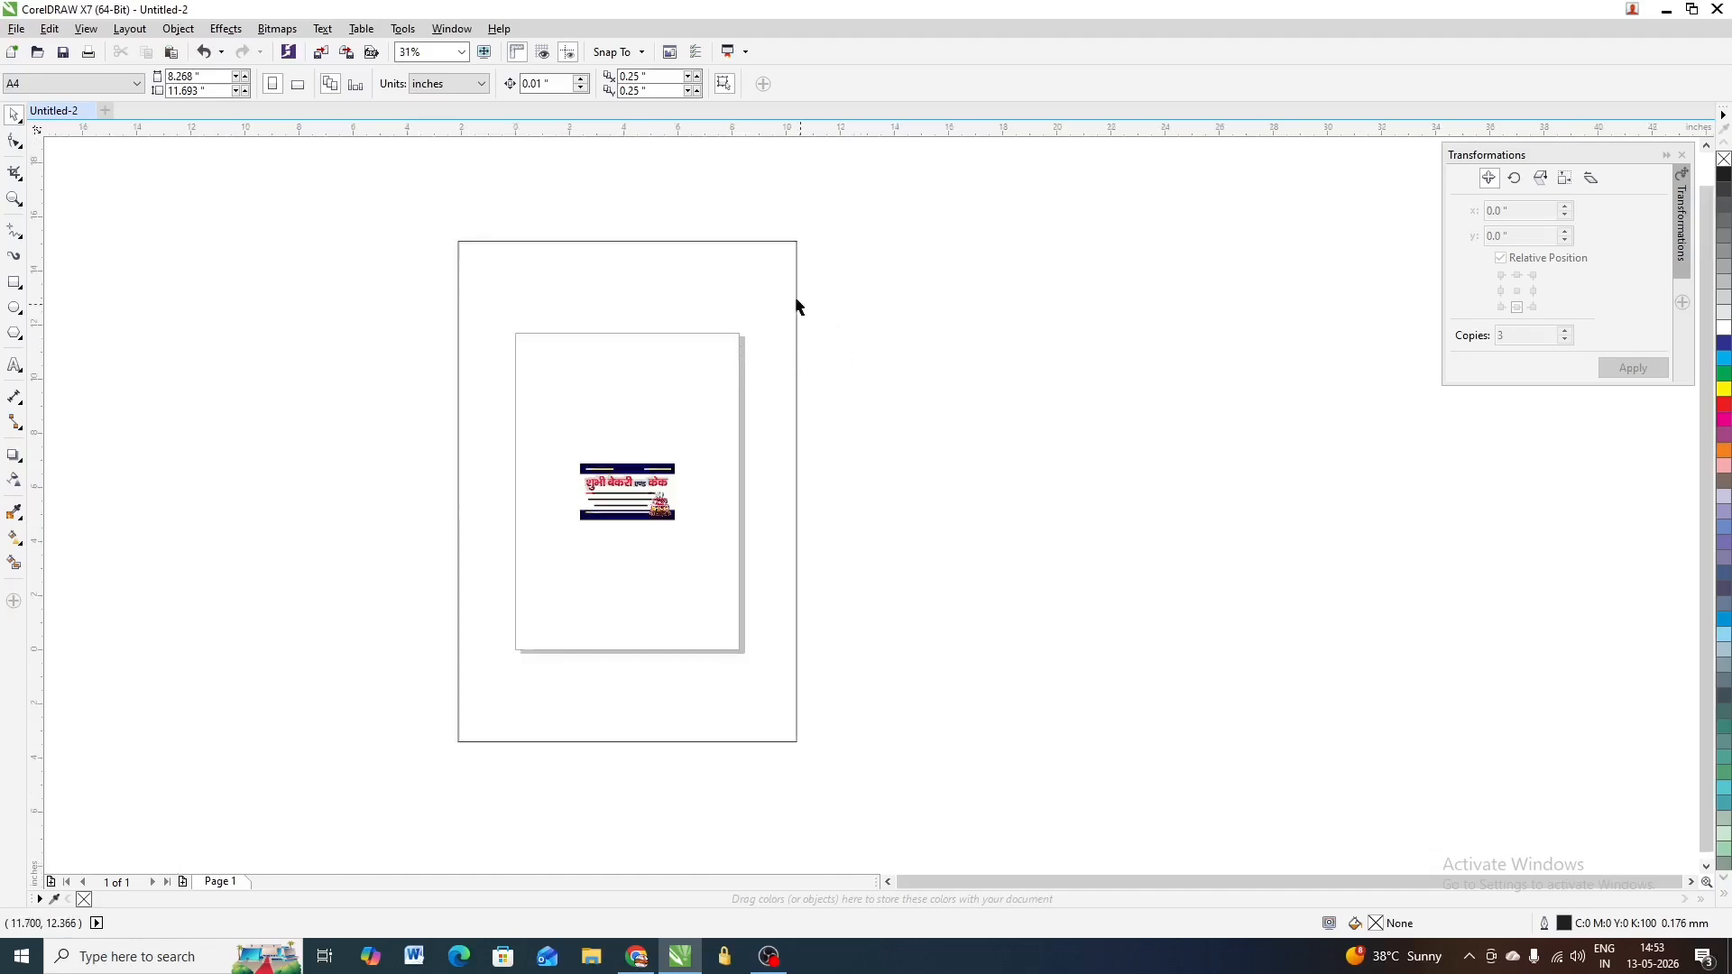
left_click(194, 76)
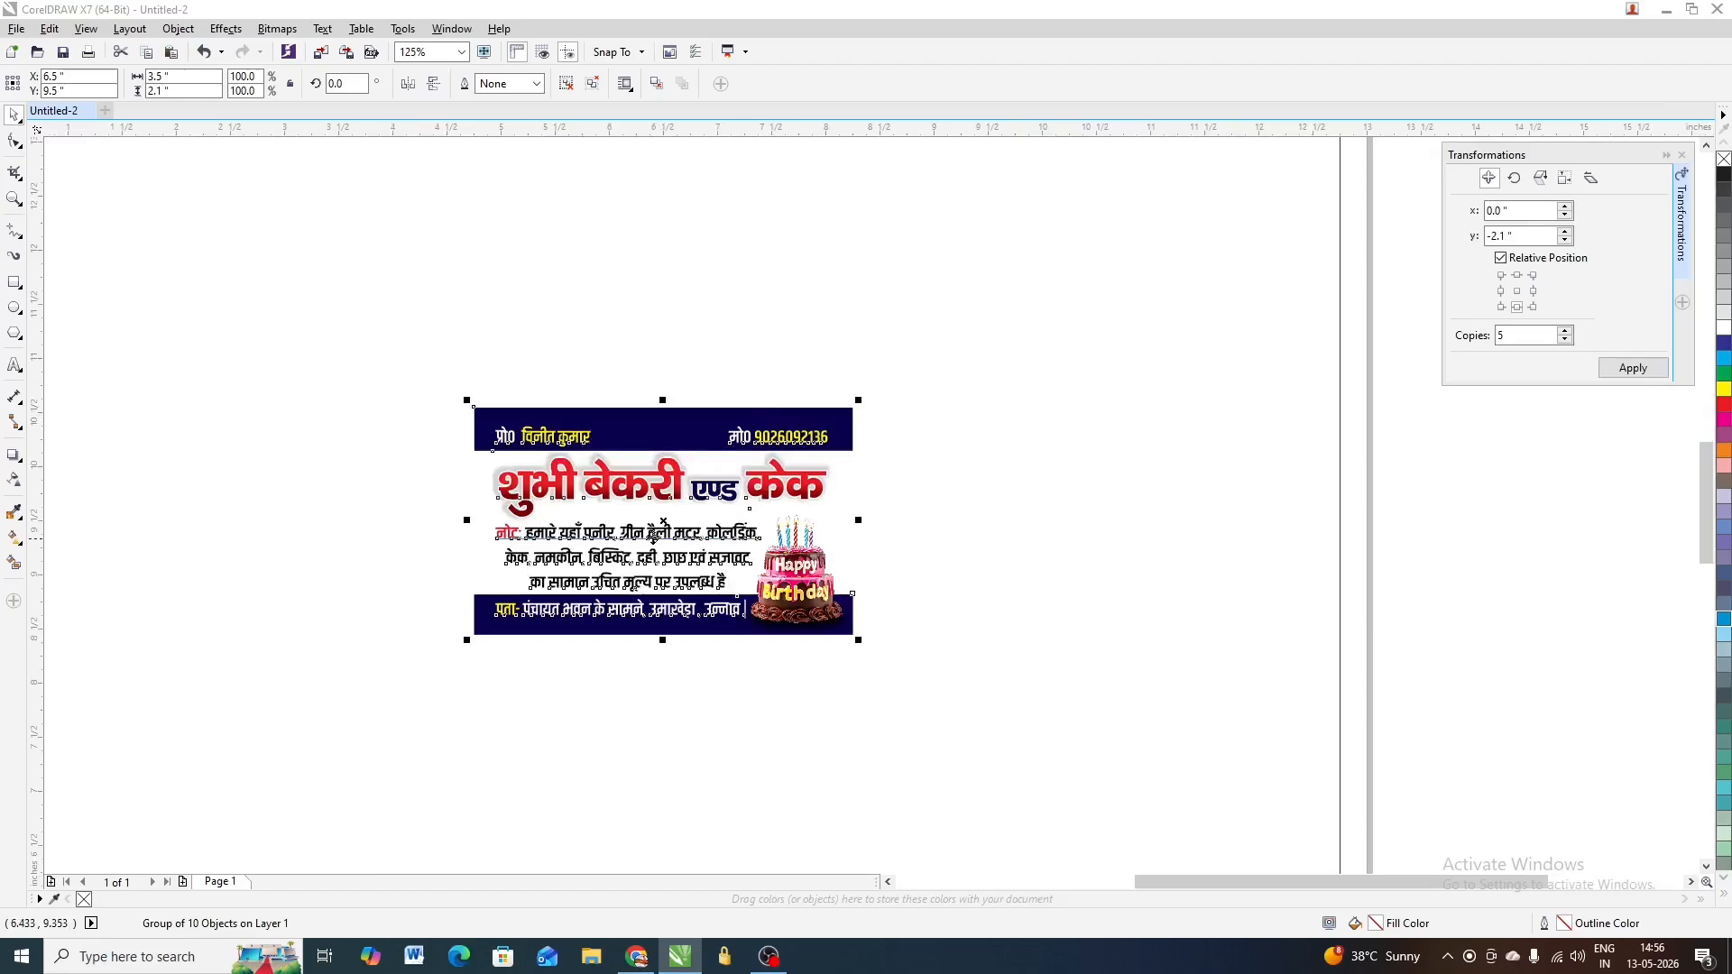
Check the card's width and keep the 12.5 × 18.5 rectangle centred on the 13 × 19 page
scroll(643, 539, "up", 2)
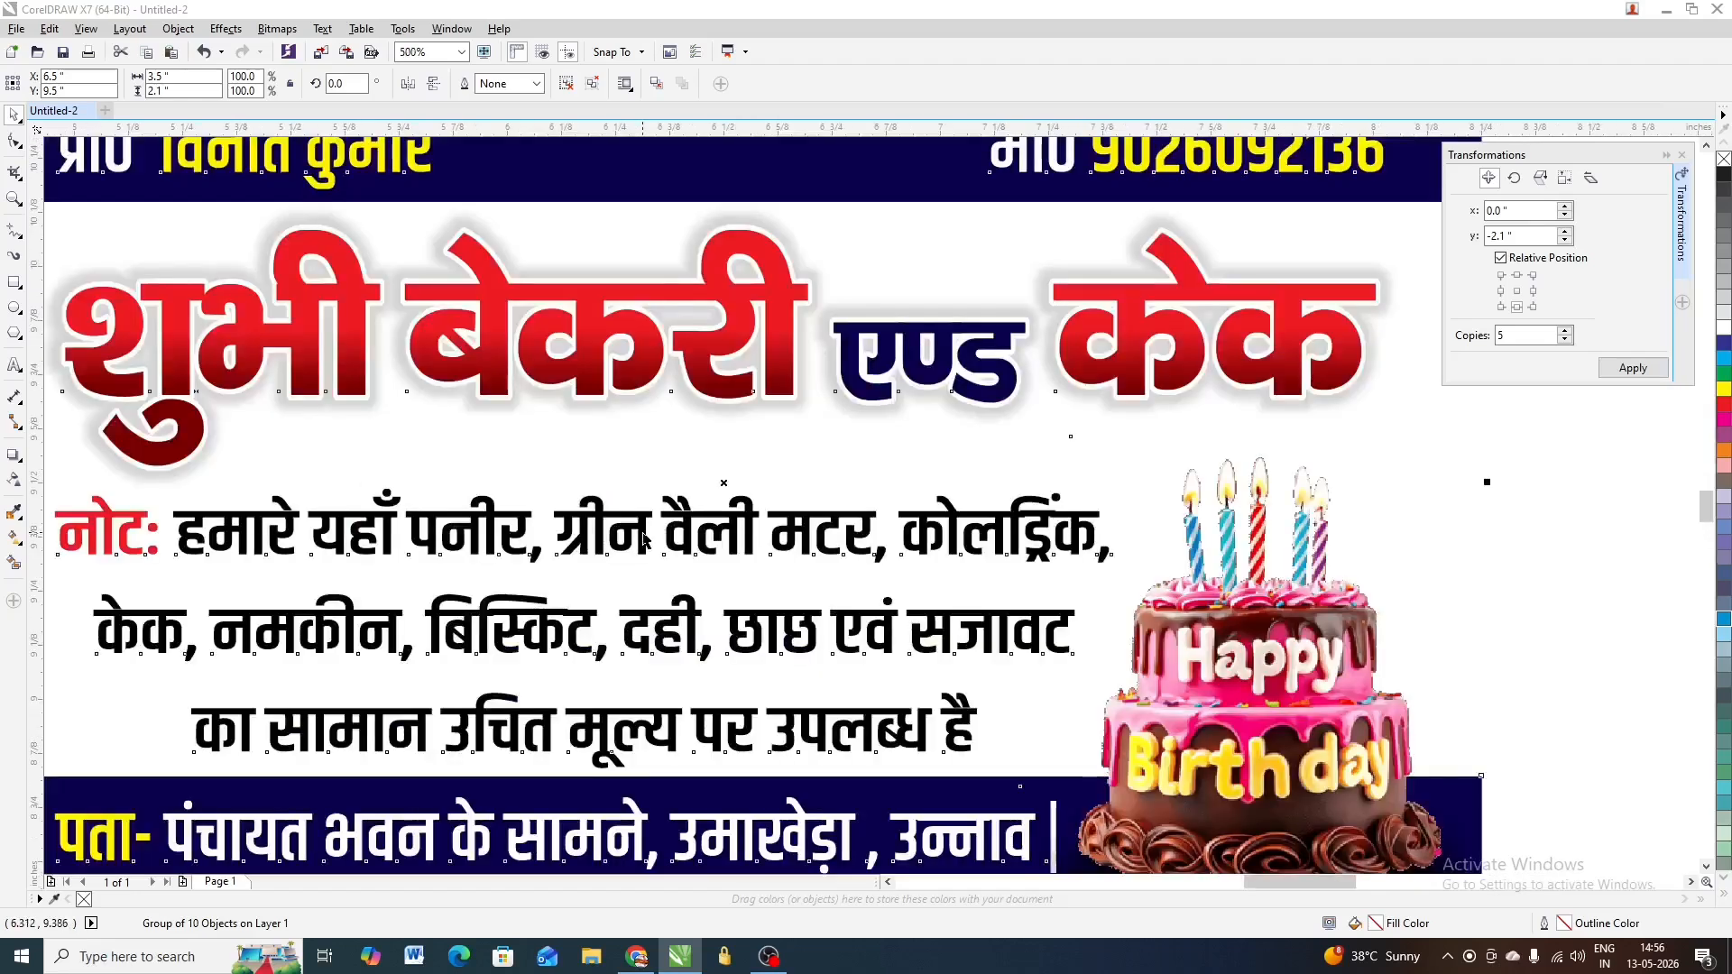
scroll(643, 538, "down", 2)
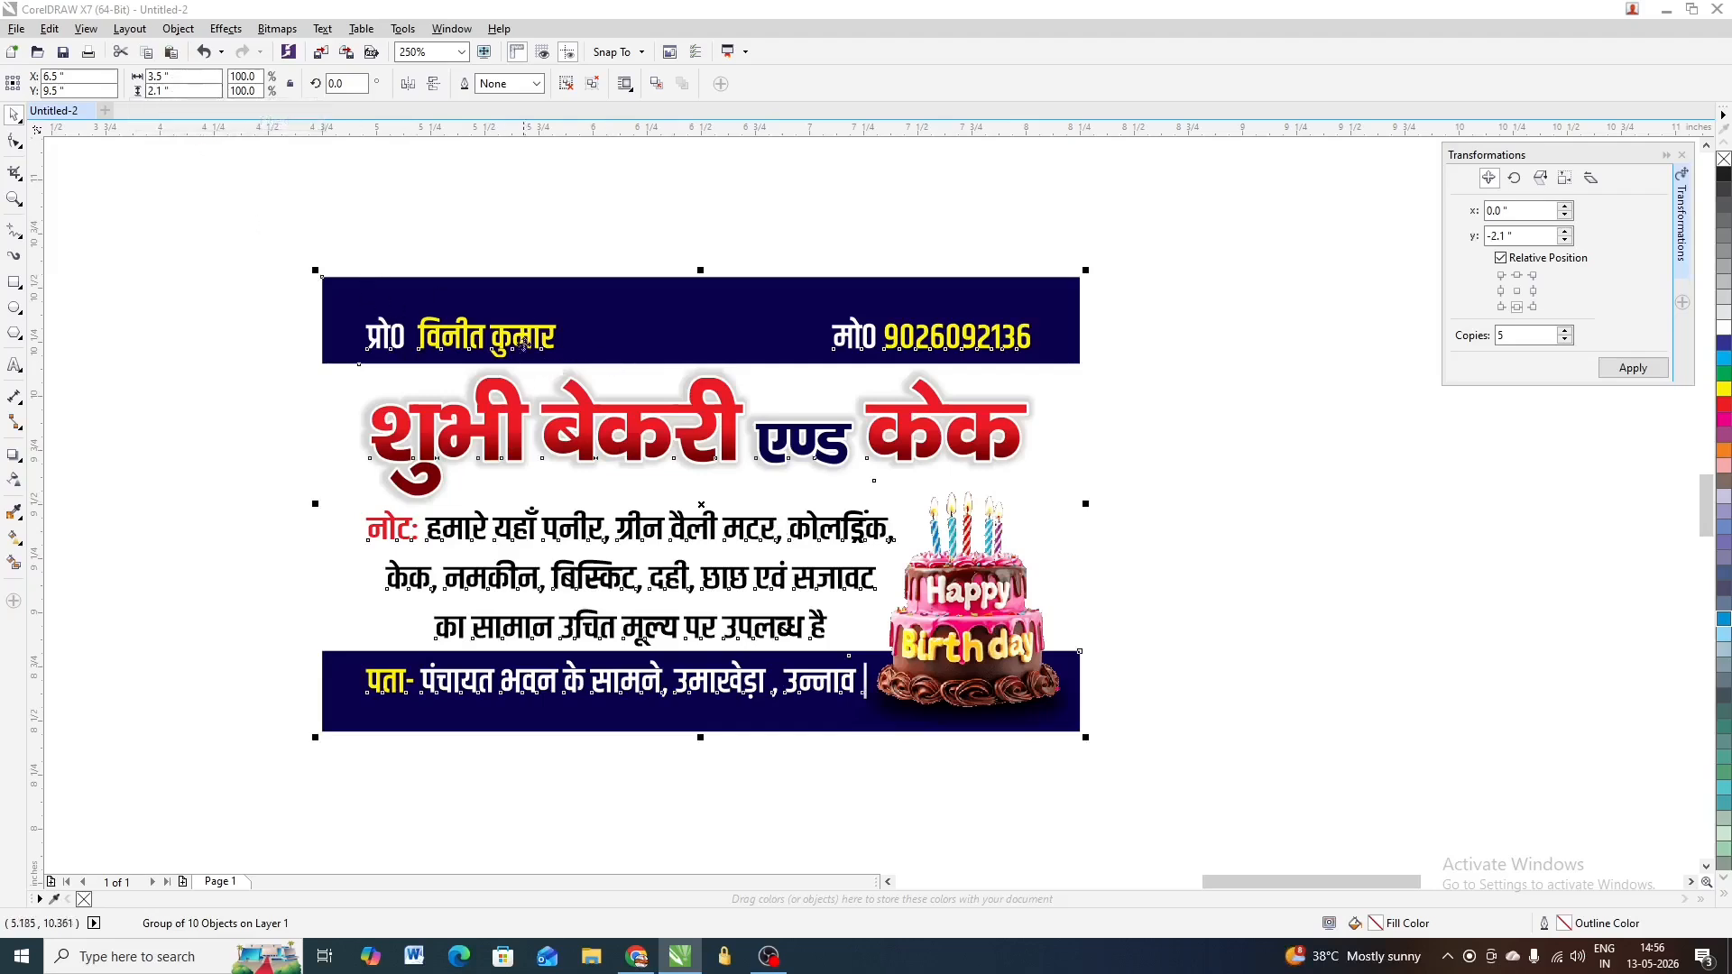
left_click(159, 77)
scroll(536, 325, "down", 1)
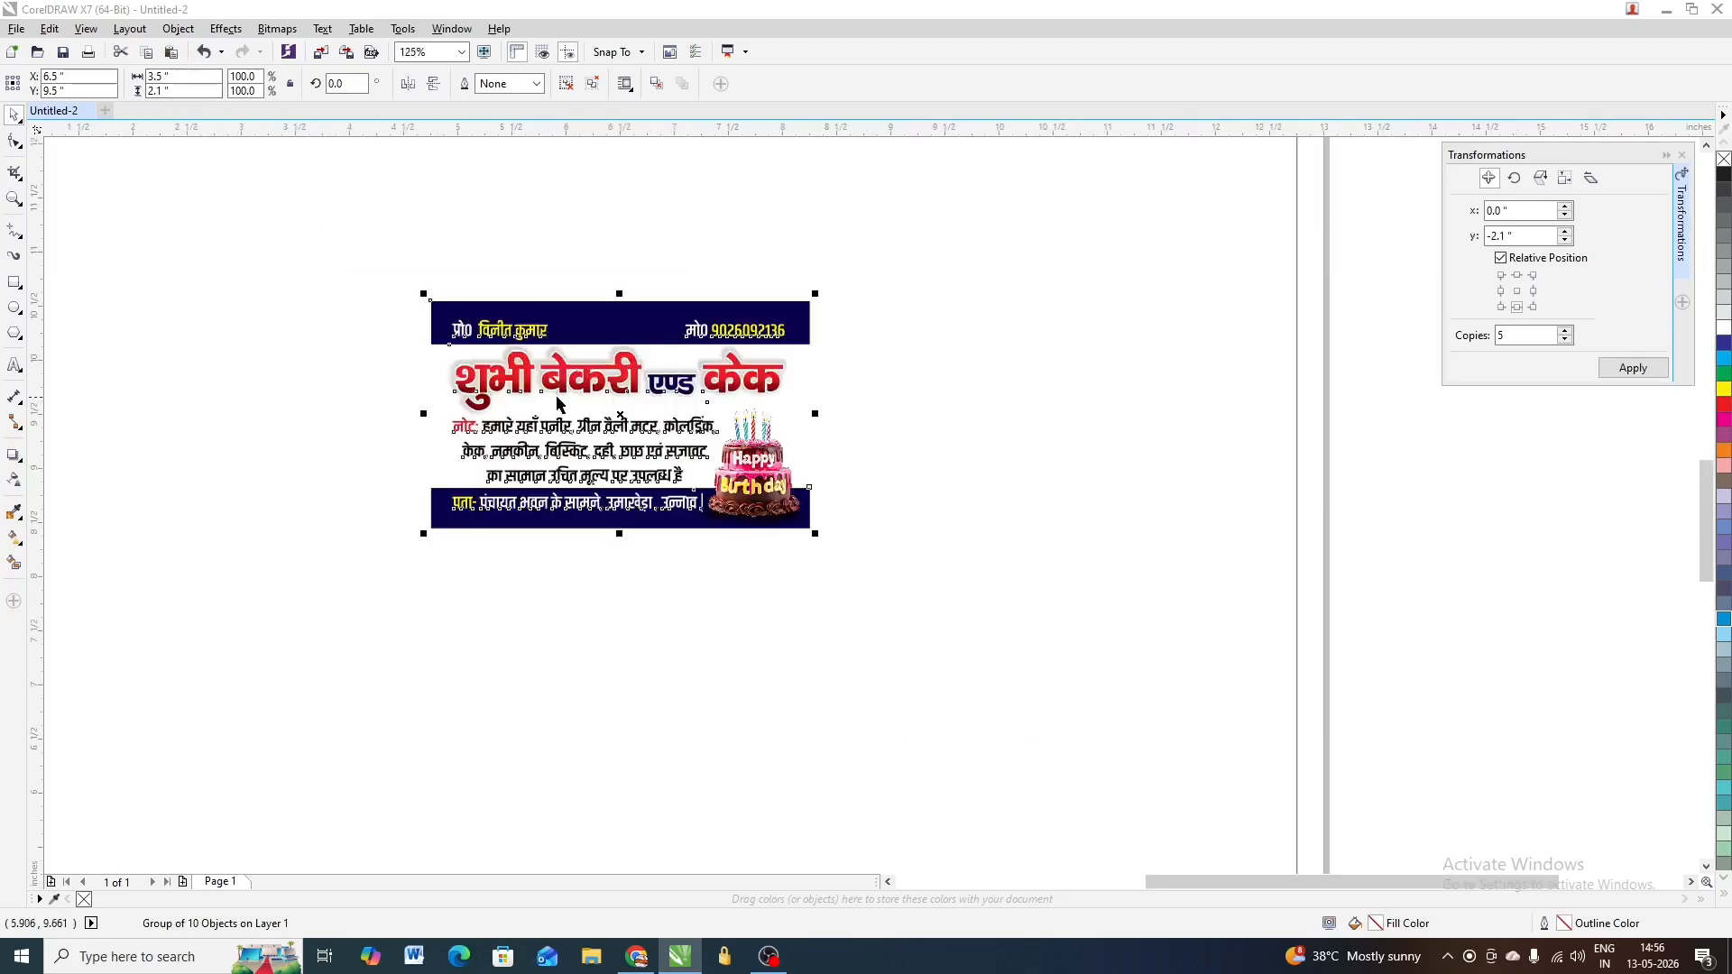
scroll(555, 397, "up", 1)
scroll(680, 447, "down", 2)
scroll(806, 398, "down", 1)
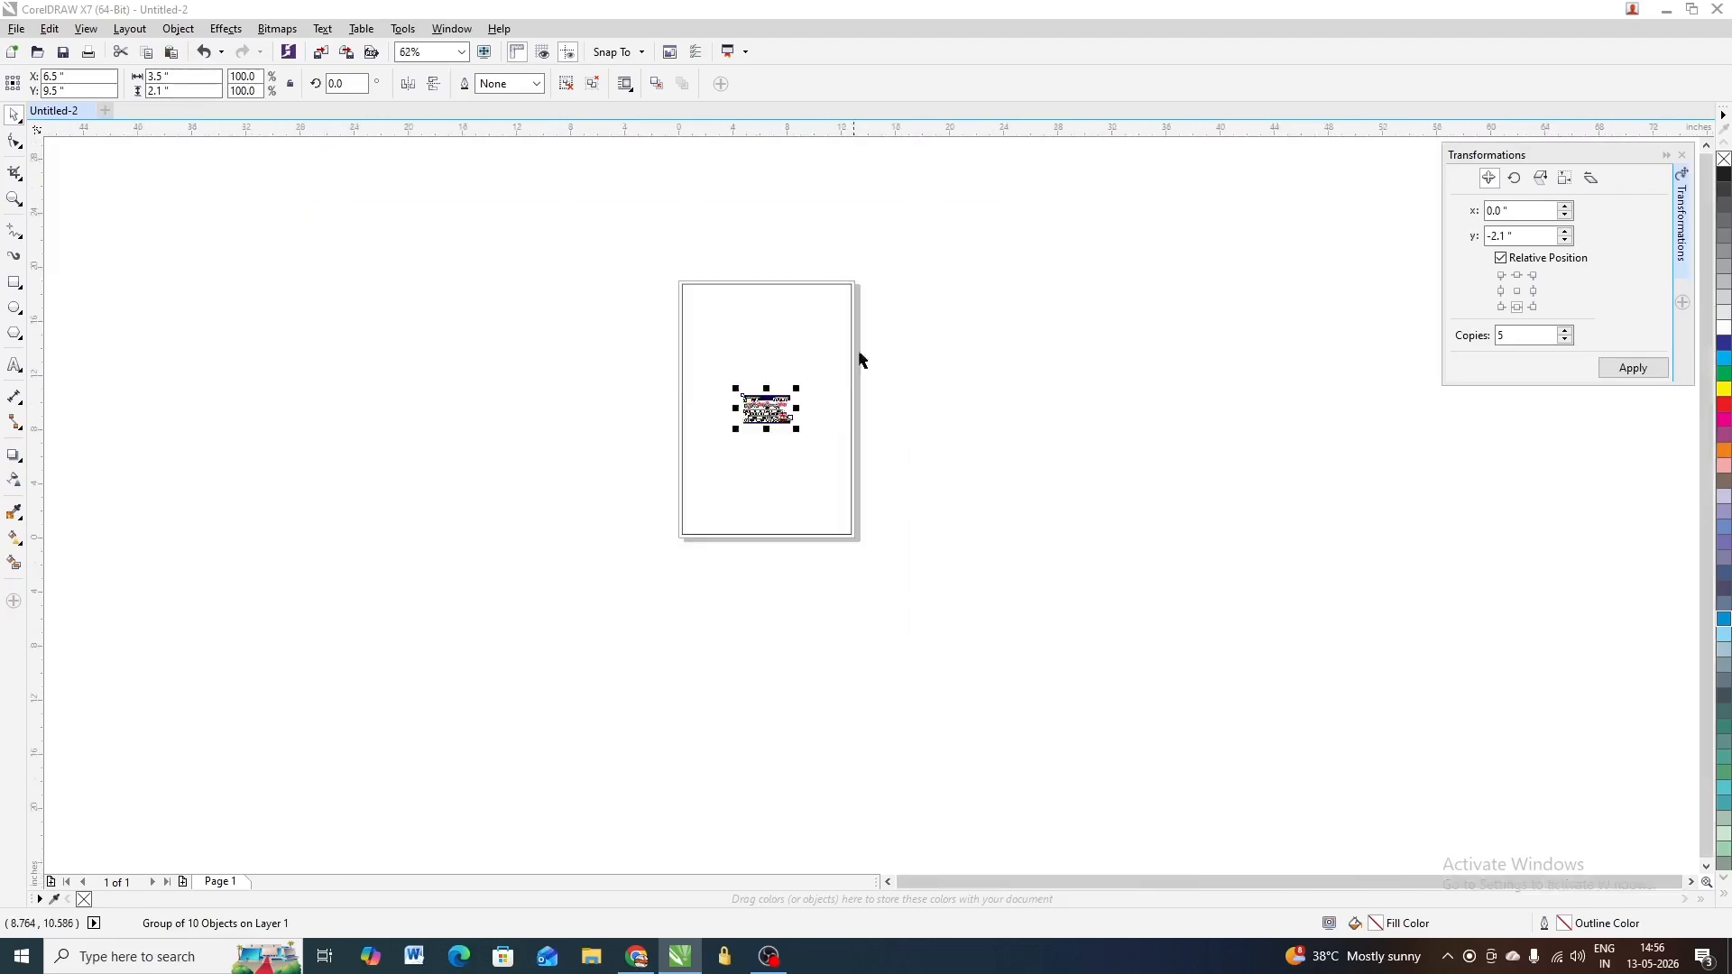
left_click(845, 286)
left_click_drag(831, 301, 511, 348)
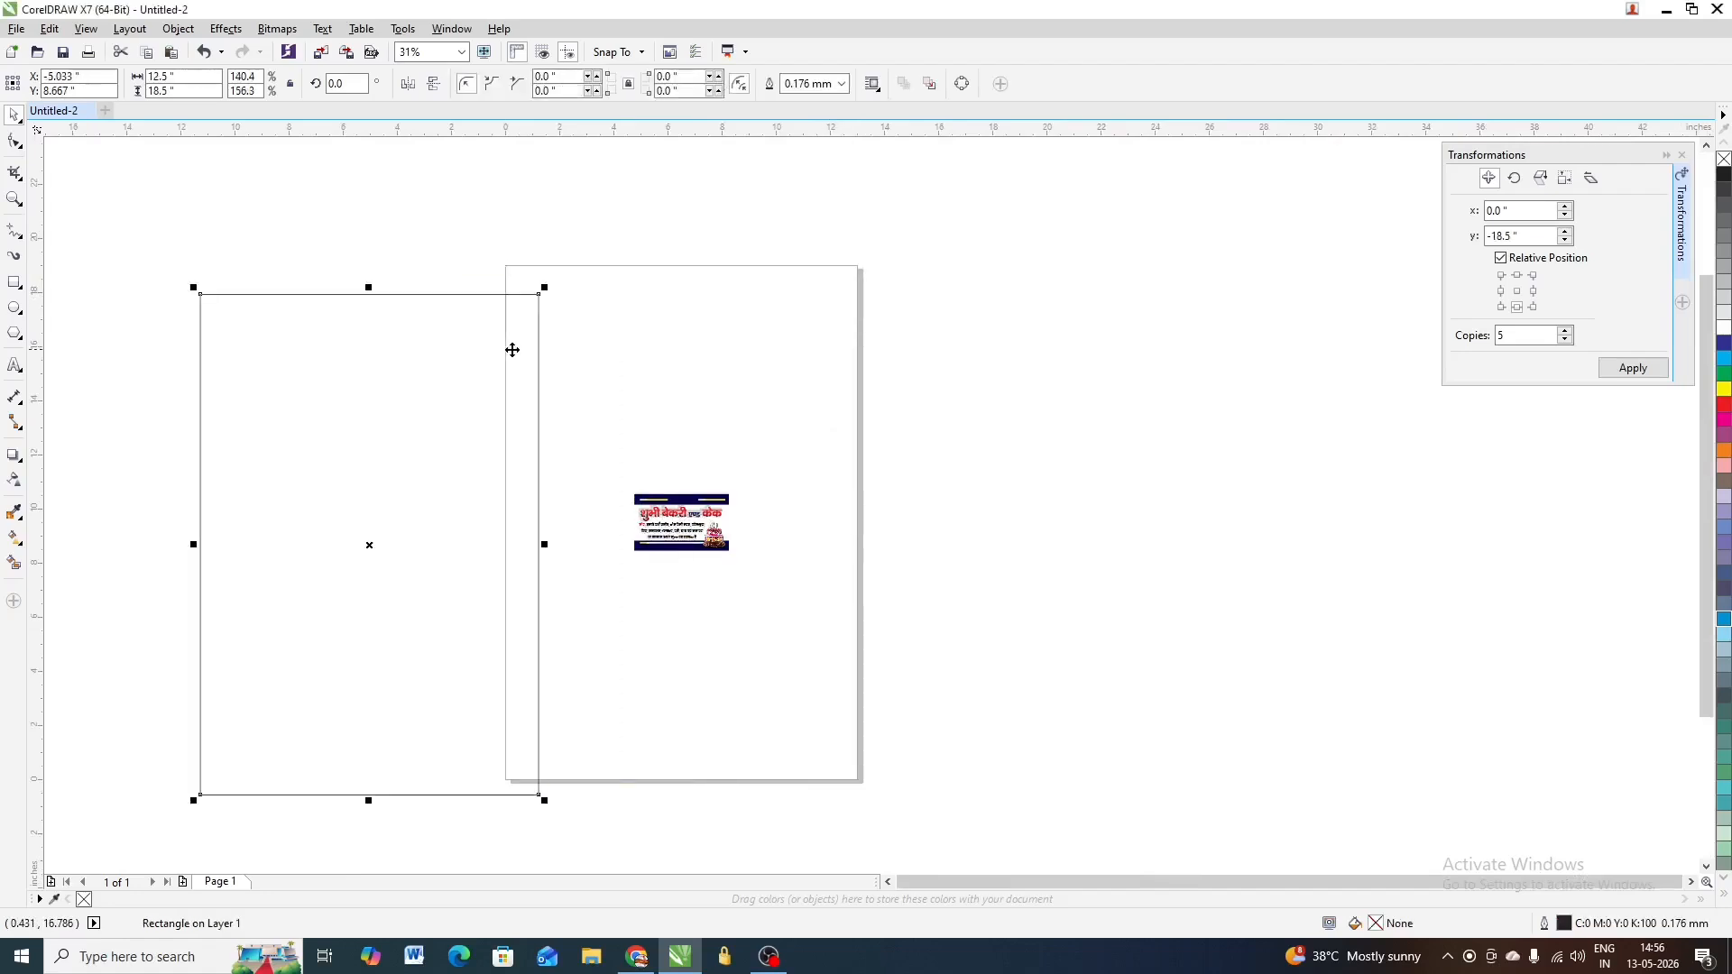
key("ctrl+z")
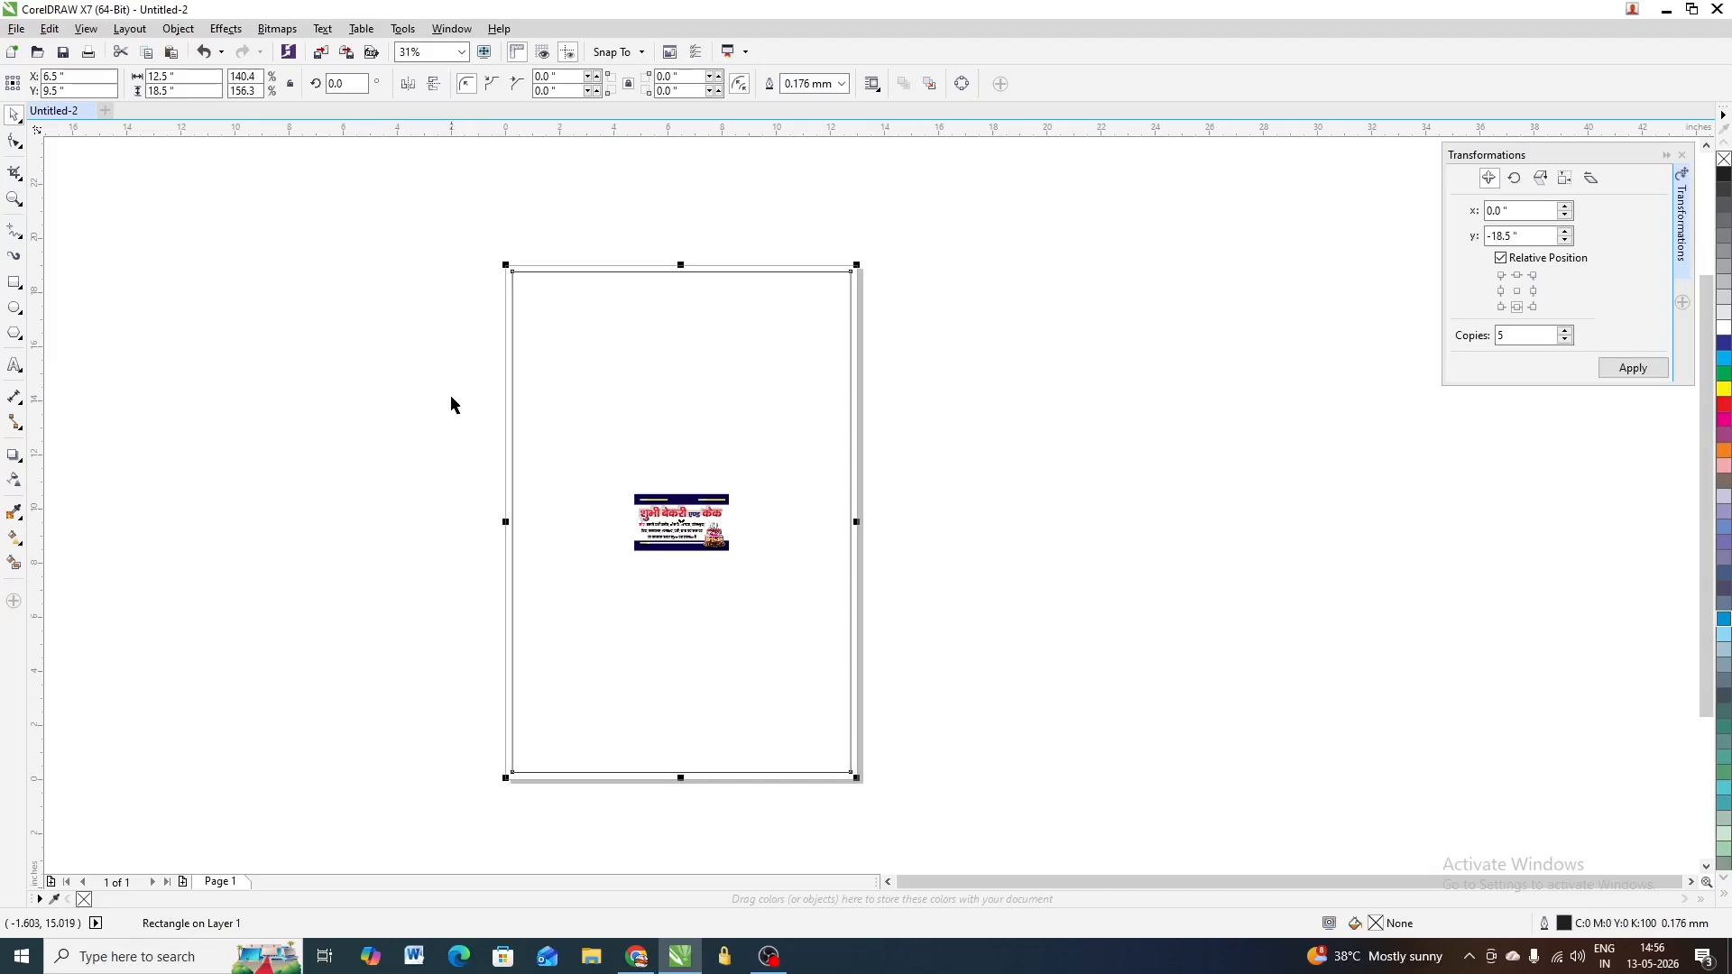
left_click(1110, 341)
left_click(656, 517)
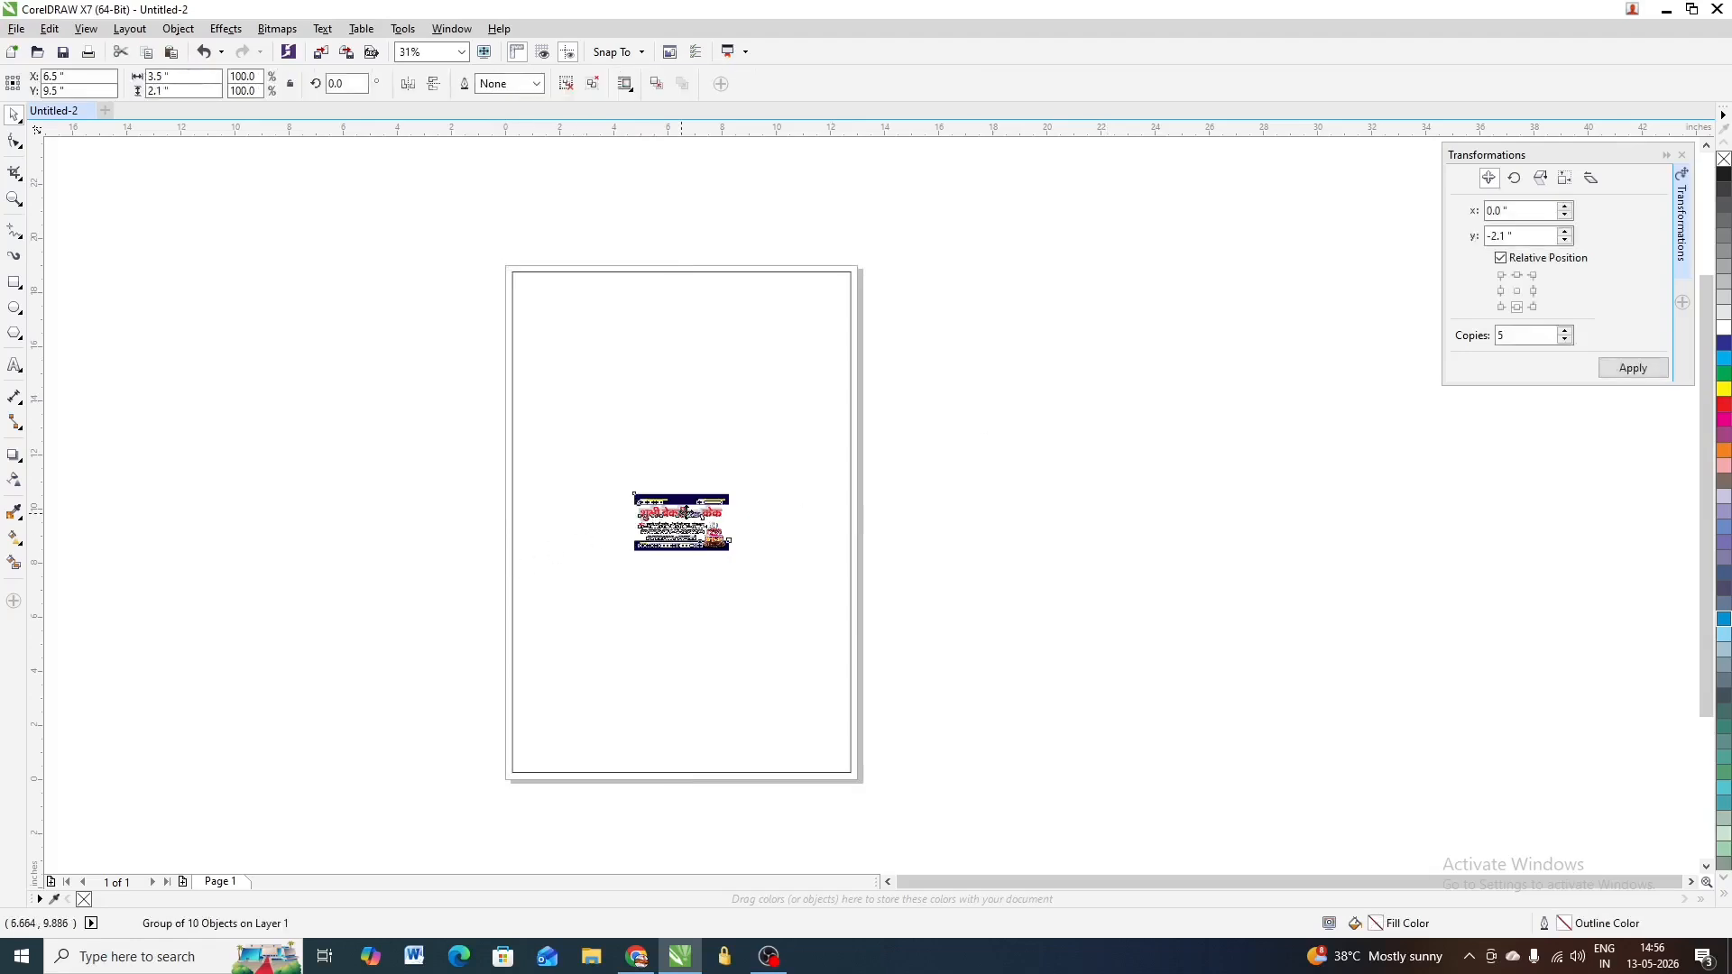
Place a copy of the card left of the page and draw a short horizontal line above its corner
left_click_drag(656, 516, 16, 257)
scroll(377, 282, "up", 1)
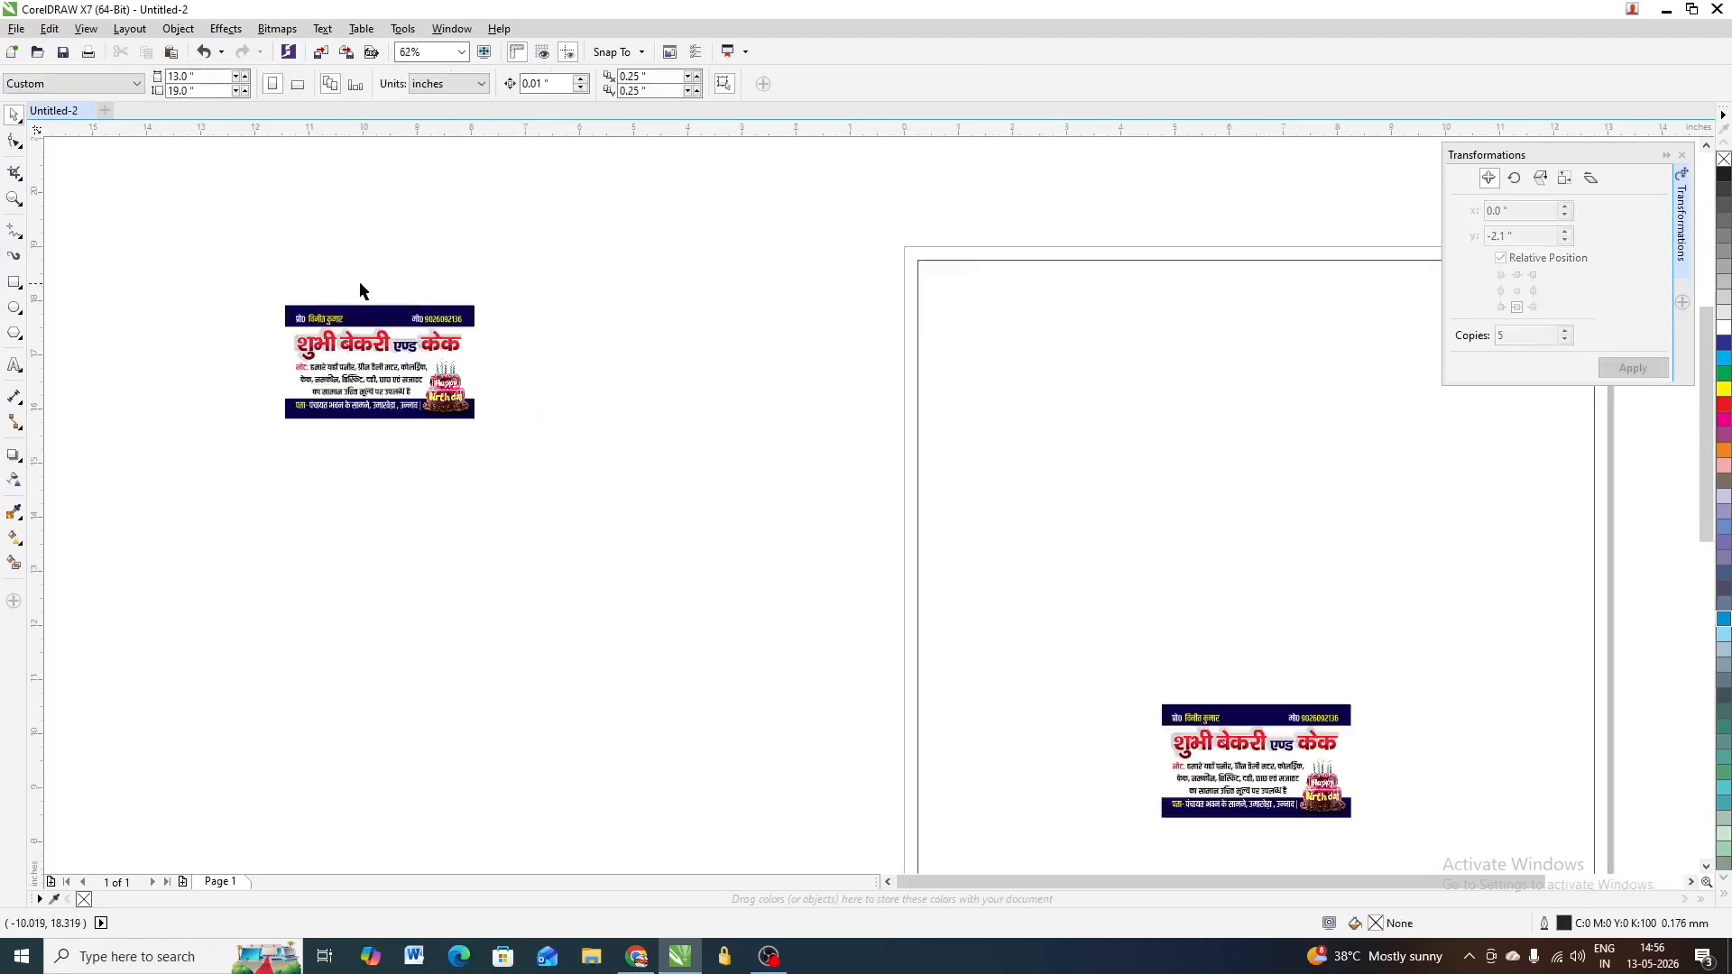
left_click(16, 236)
scroll(275, 294, "up", 1)
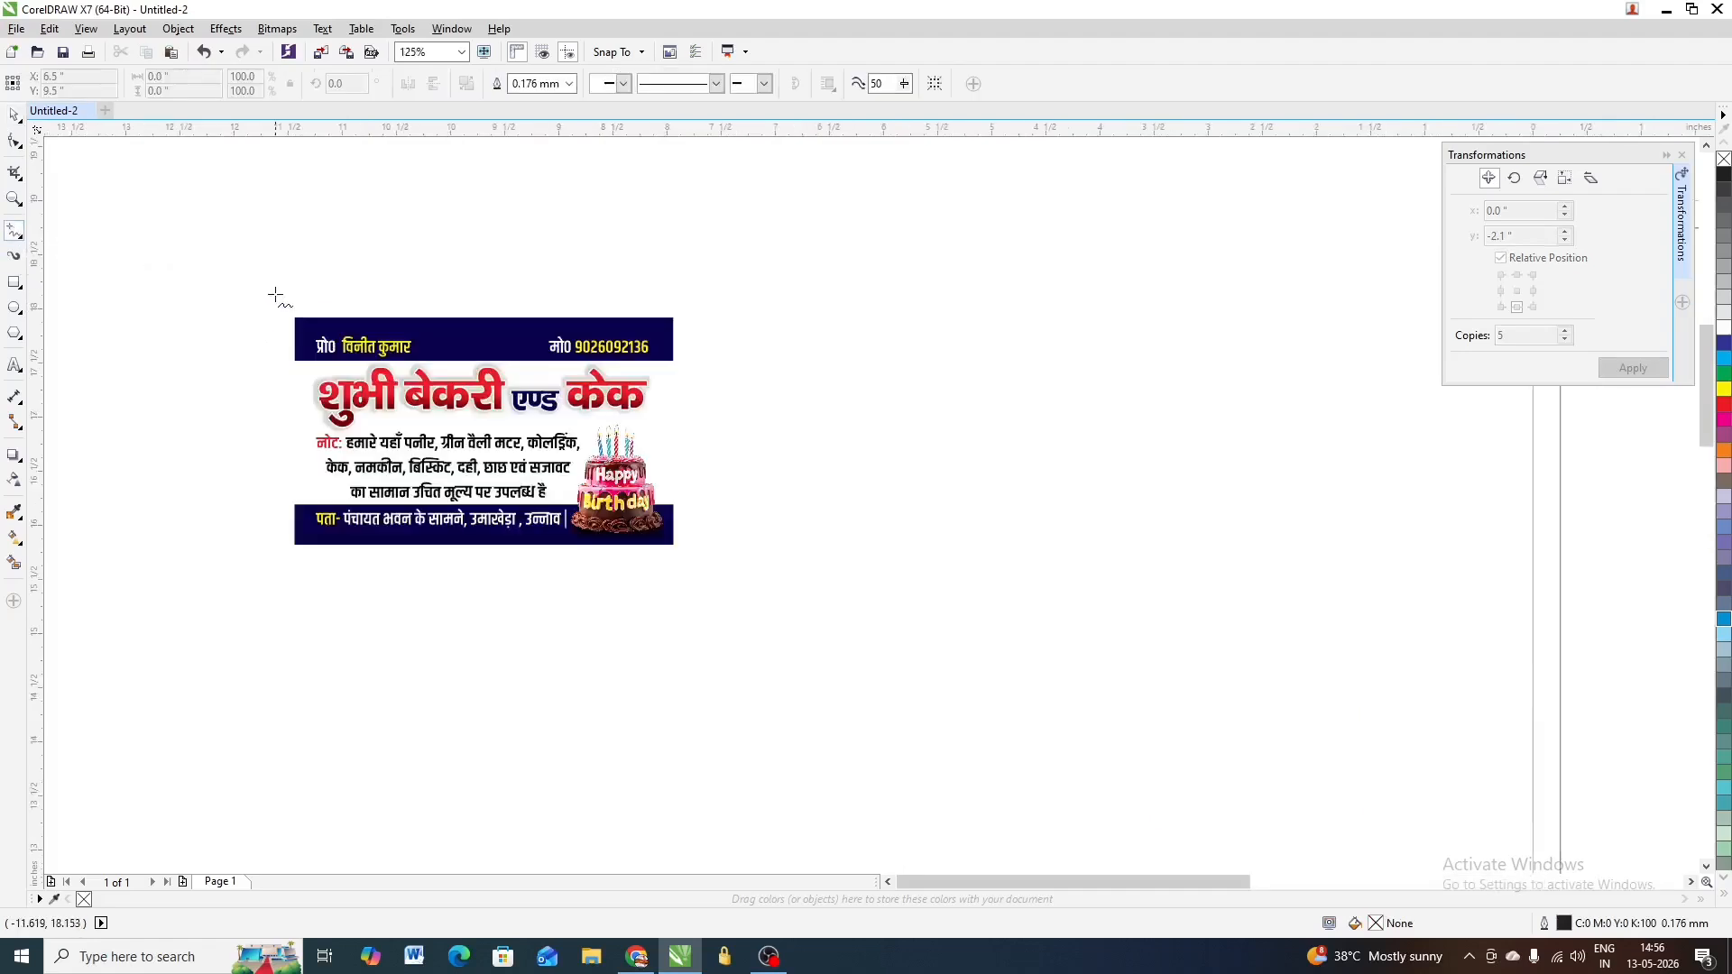
left_click(287, 308)
left_click(330, 308)
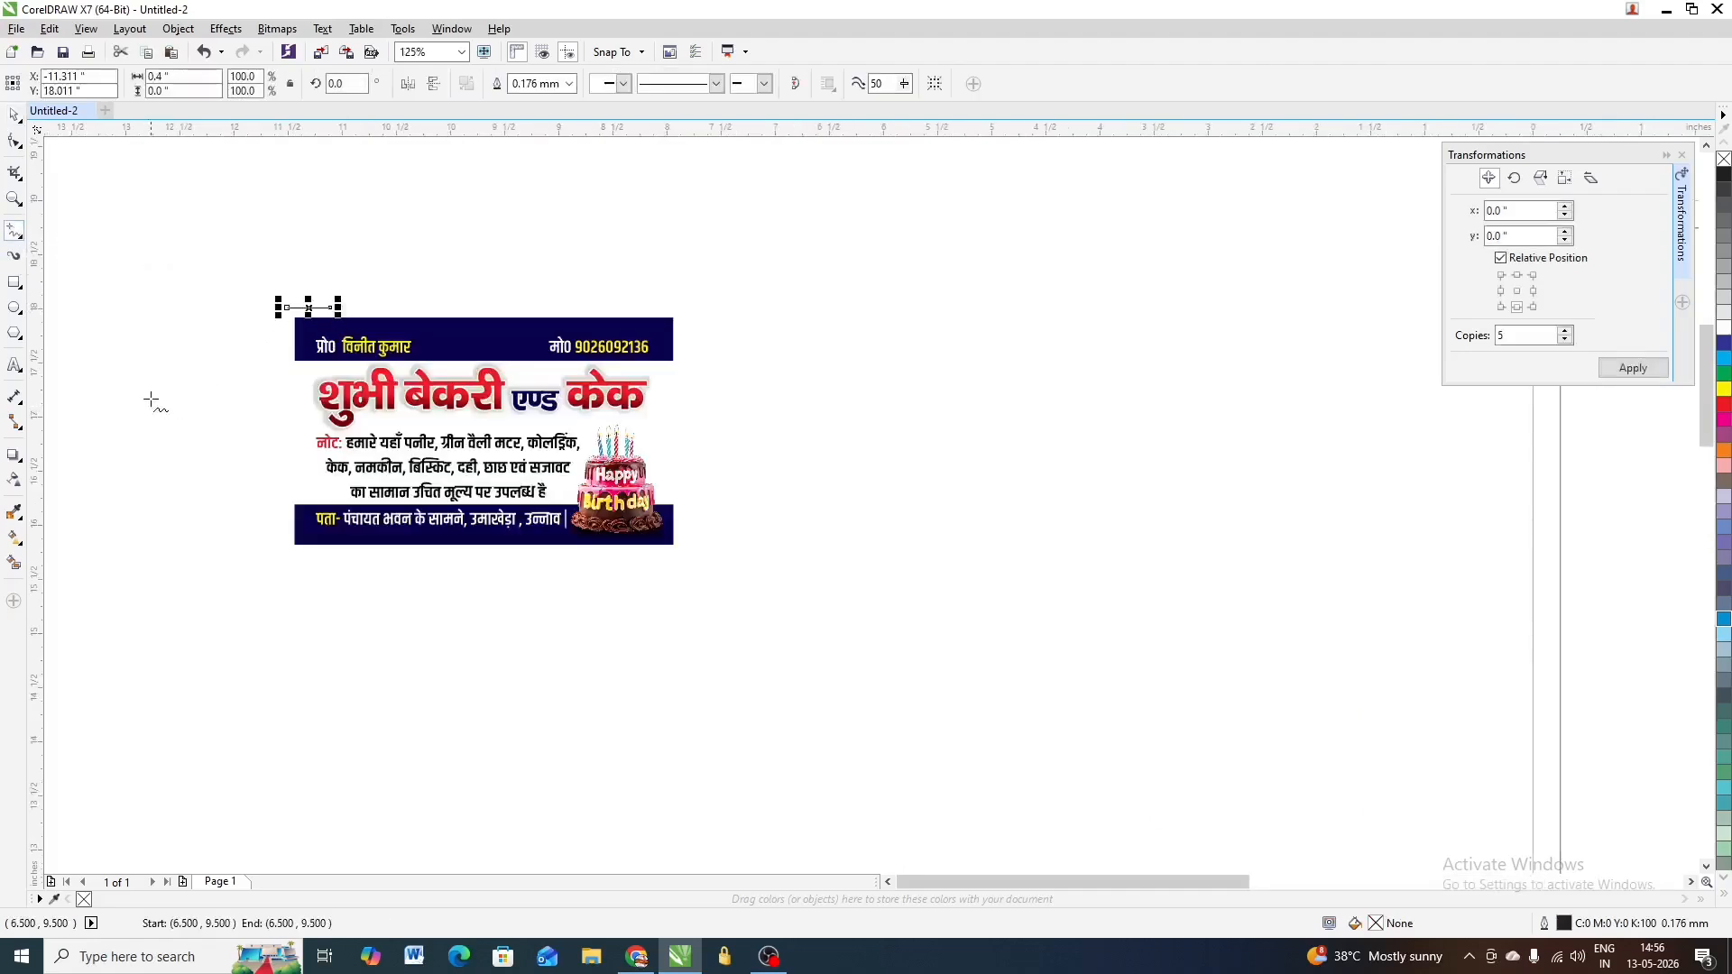
Make the line 0.25 inch long and align it with the card's top edge
left_click(180, 76)
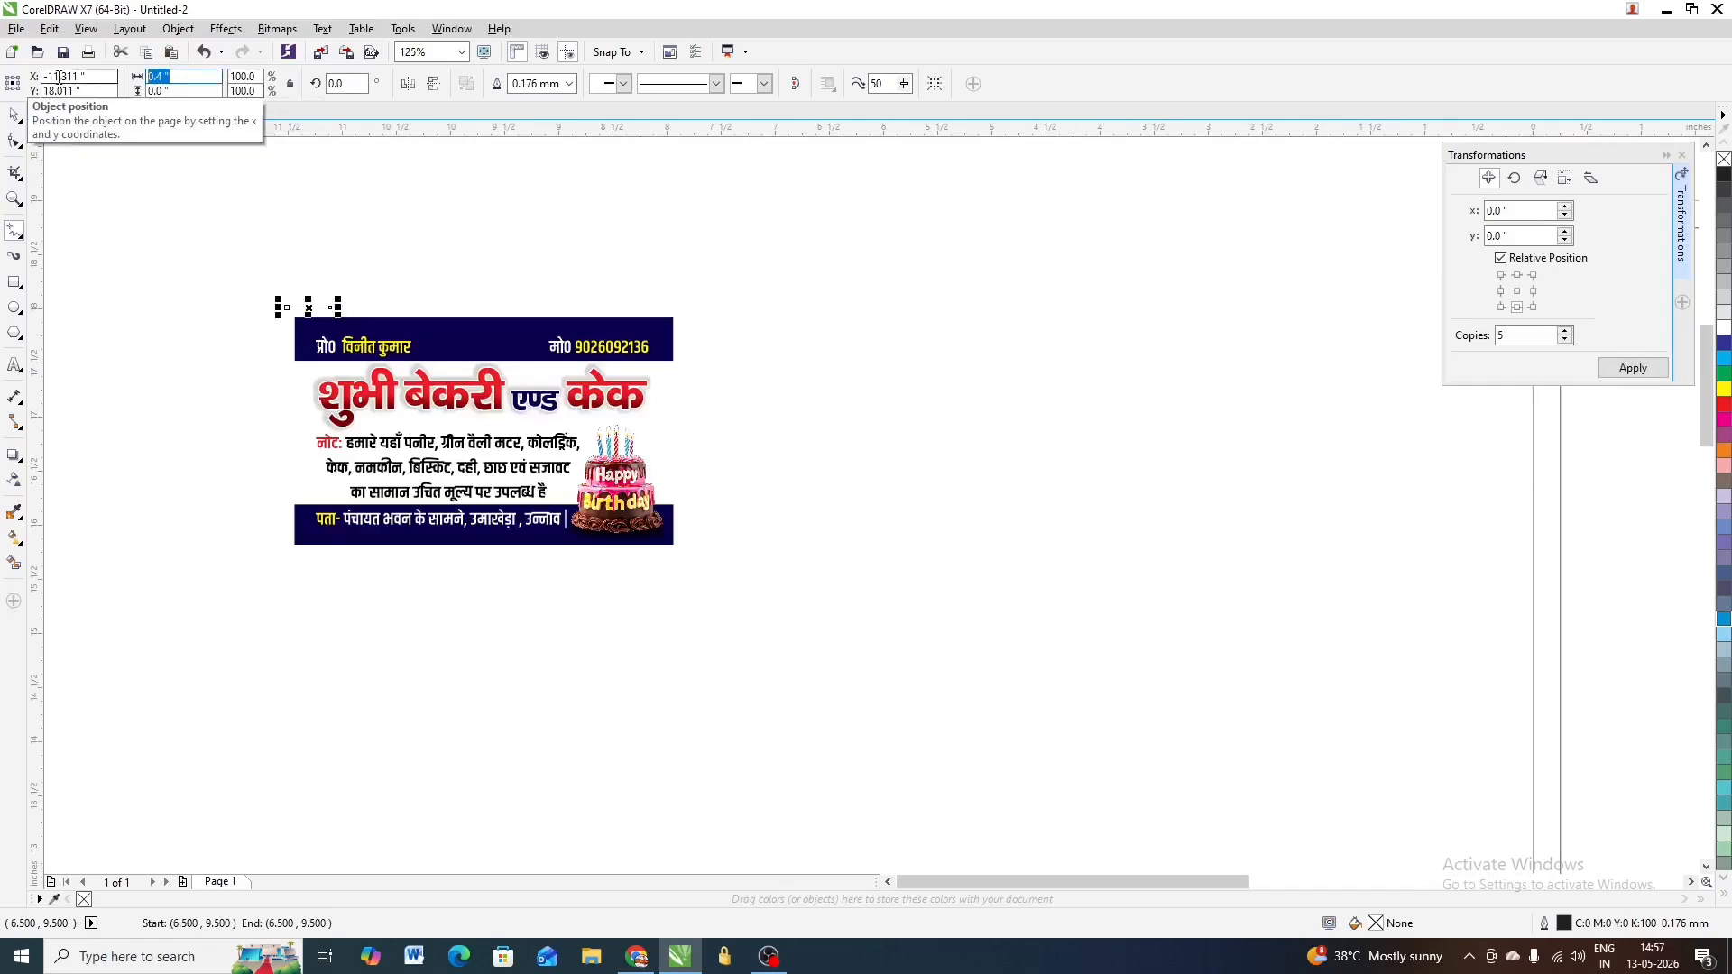
scroll(288, 324, "up", 1)
type("0.25")
key("Return")
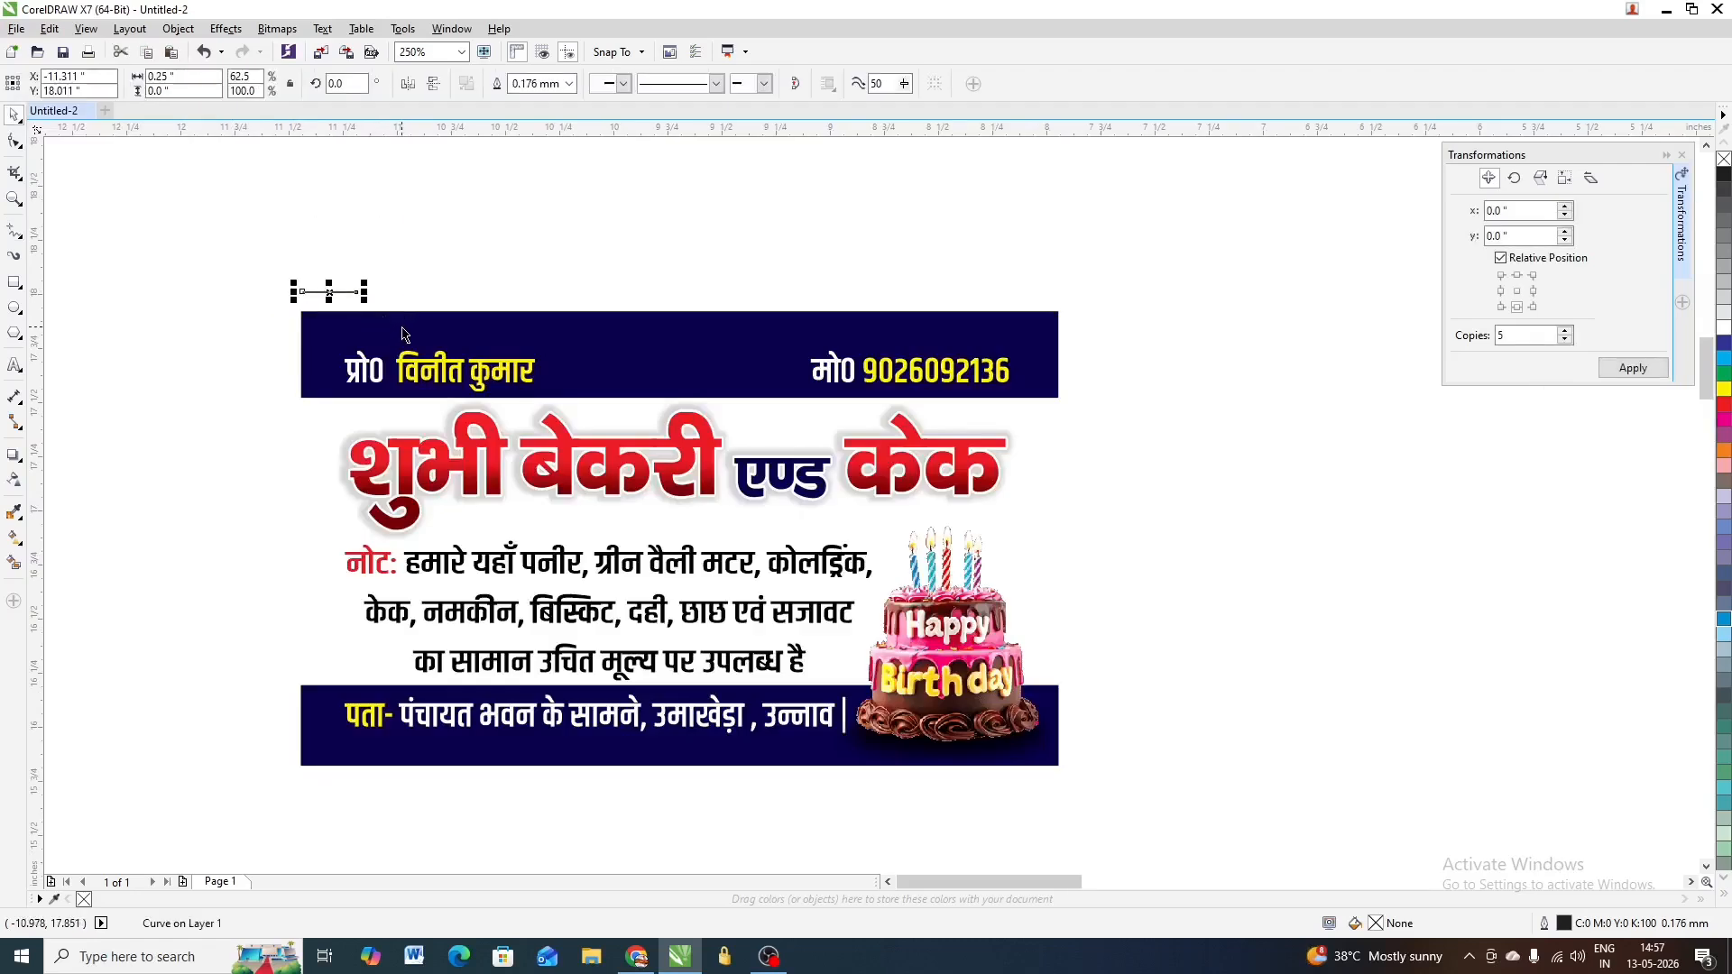
left_click(403, 334, "shift")
key("t")
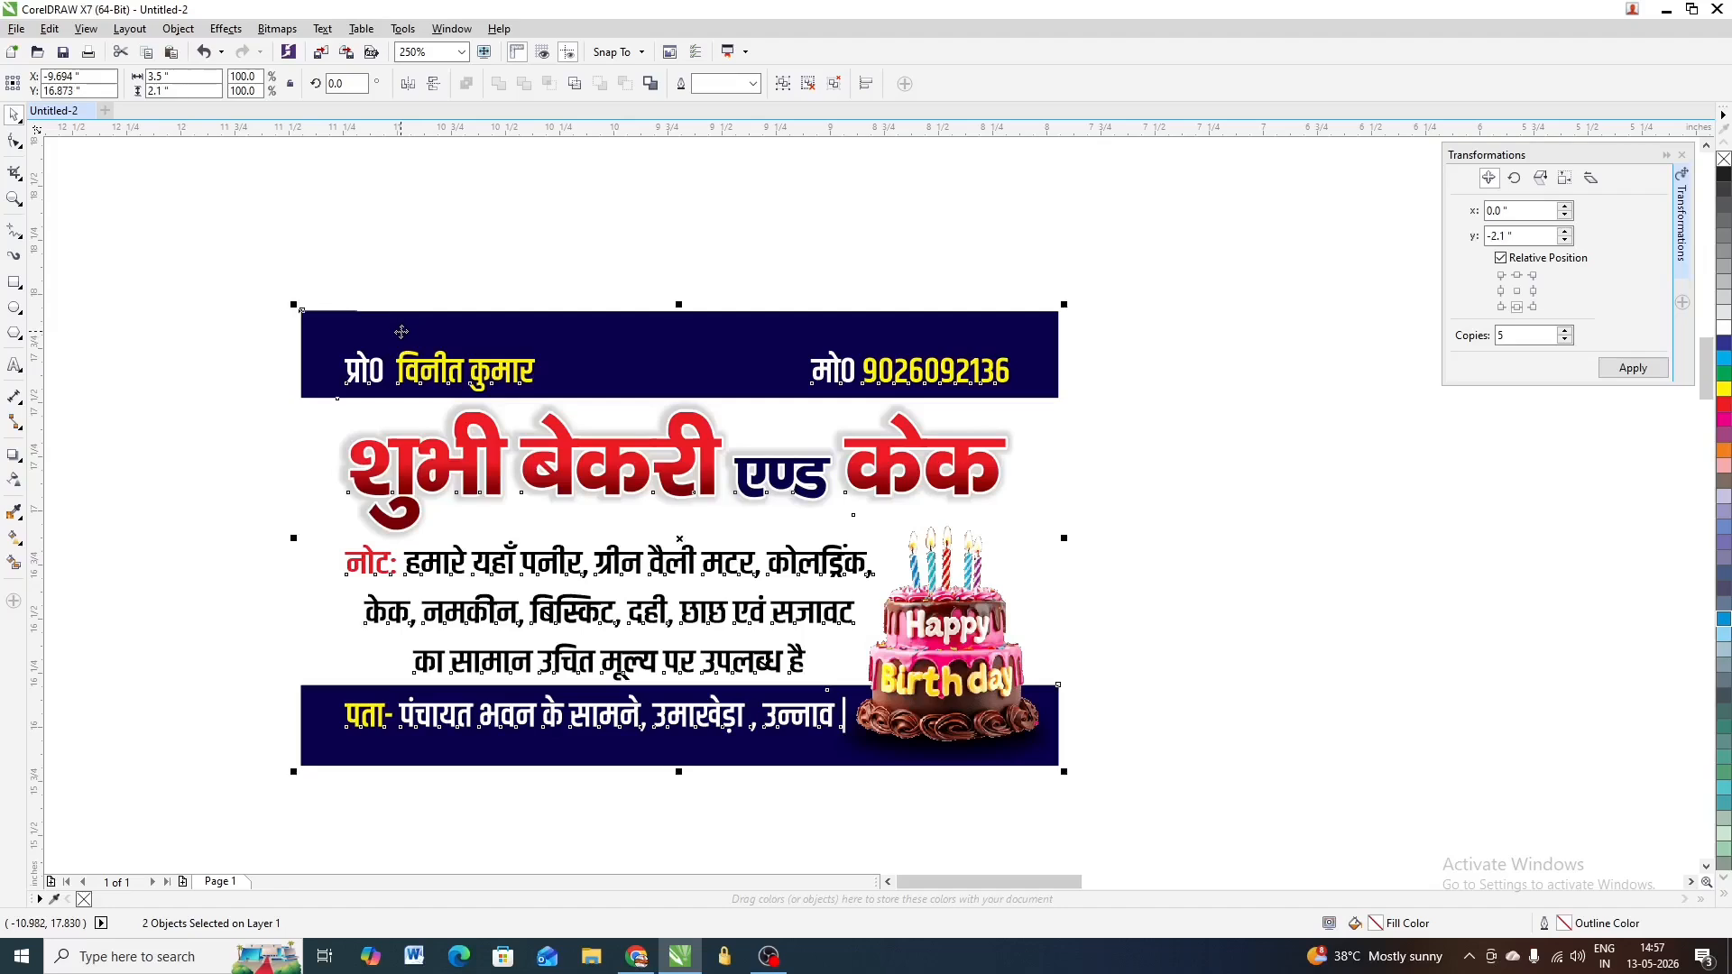
Rotate the short crop-mark line to 90 degrees
left_click(324, 307)
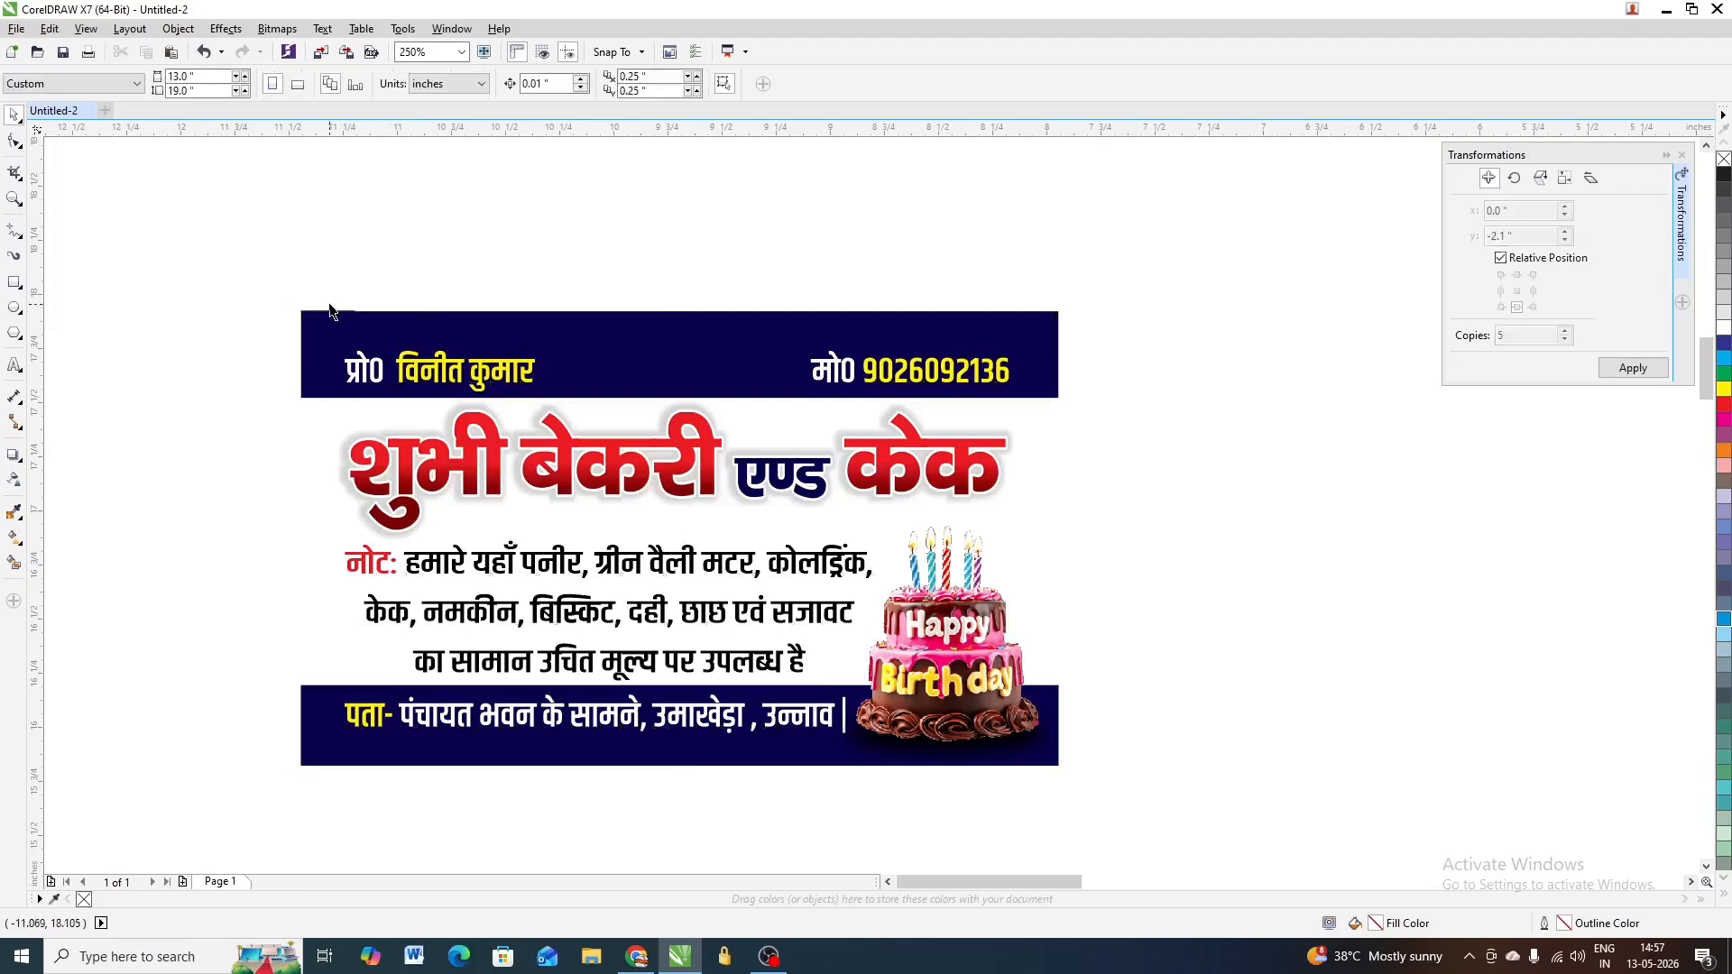
scroll(308, 301, "up", 2)
scroll(676, 394, "up", 1)
scroll(739, 414, "down", 1)
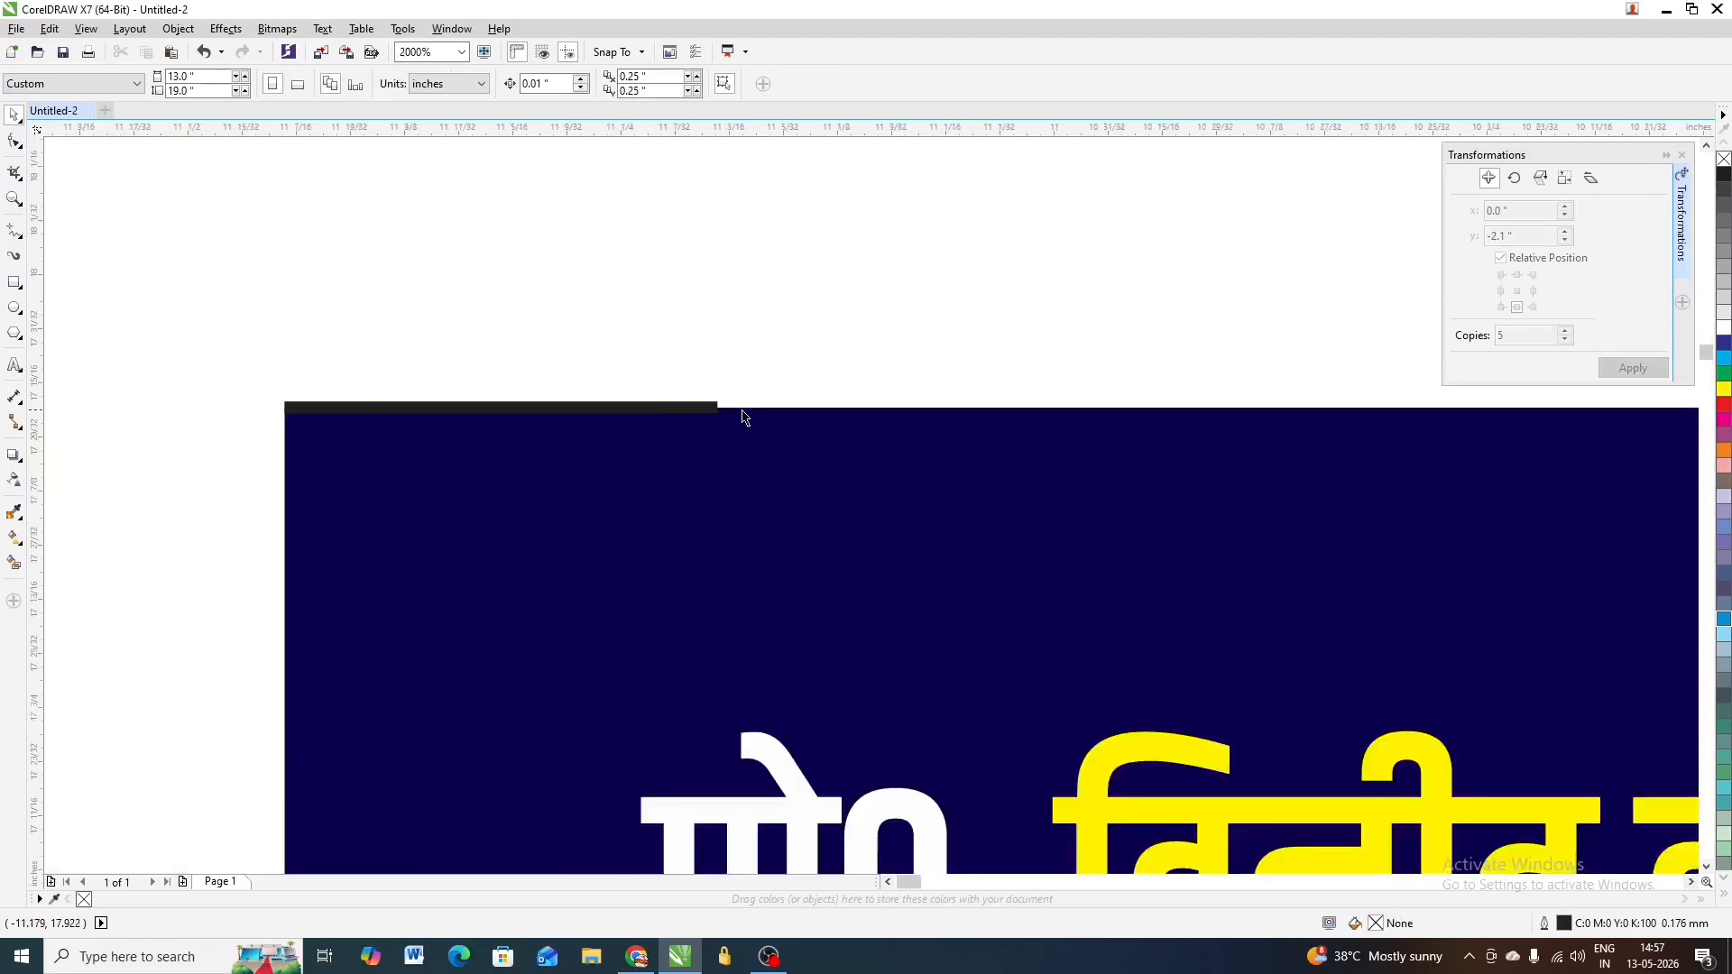
scroll(586, 388, "down", 1)
scroll(440, 308, "down", 1)
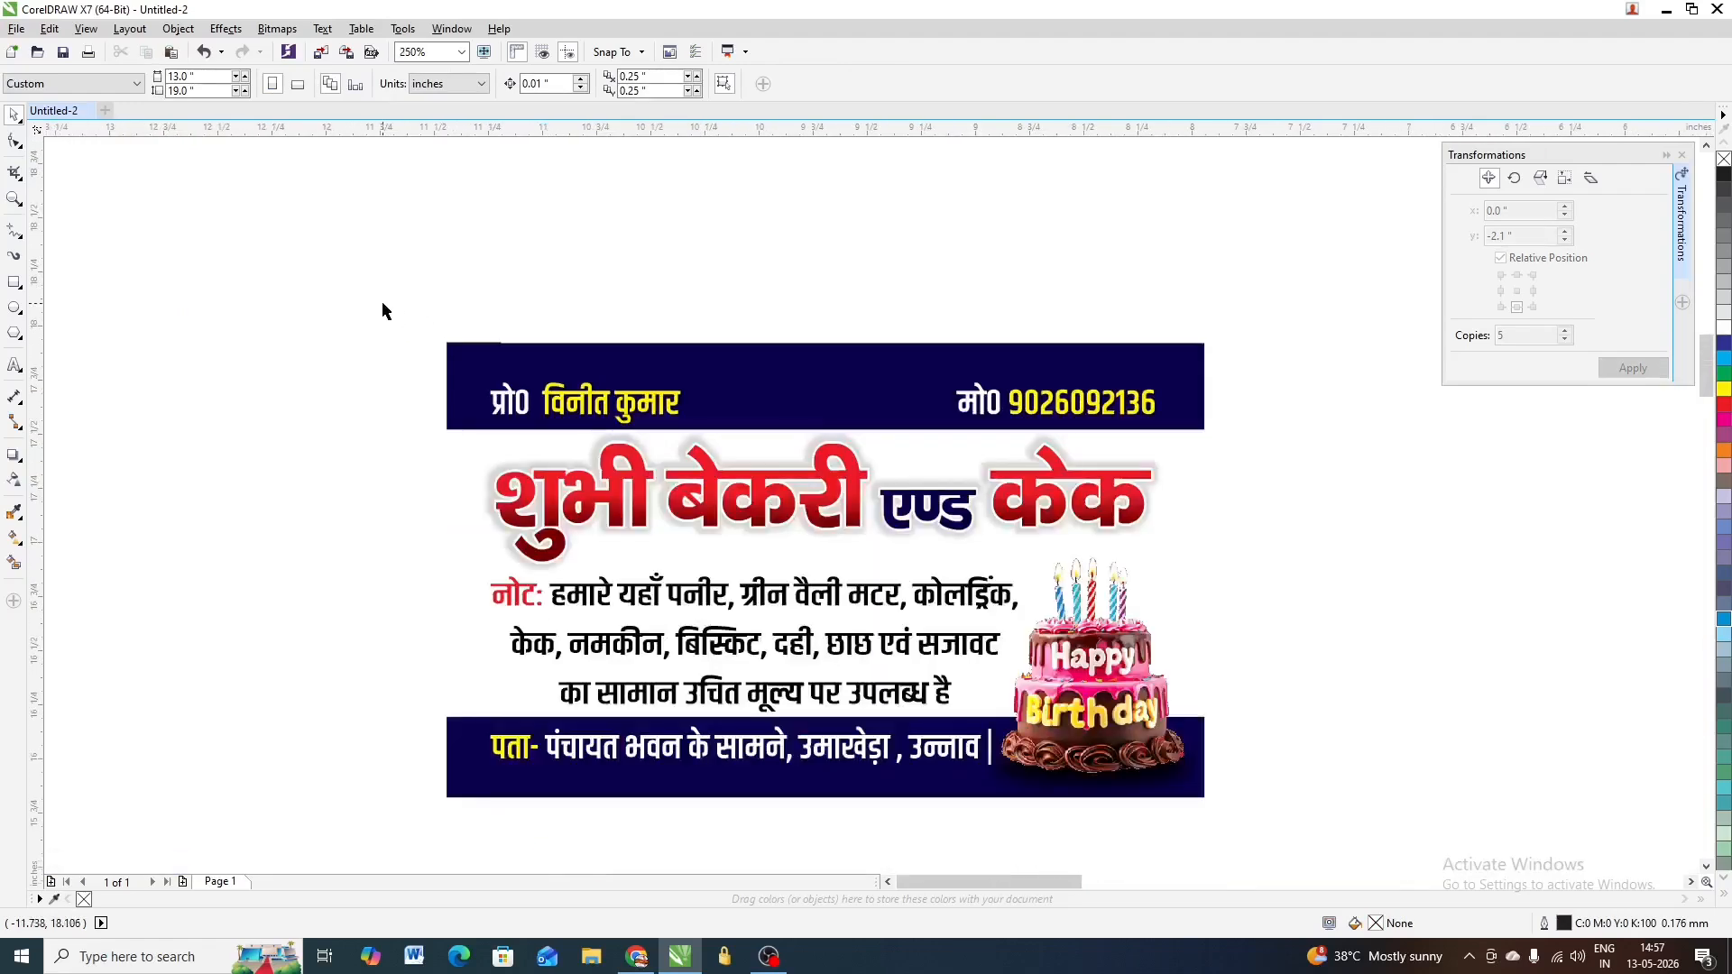
left_click_drag(383, 304, 542, 382)
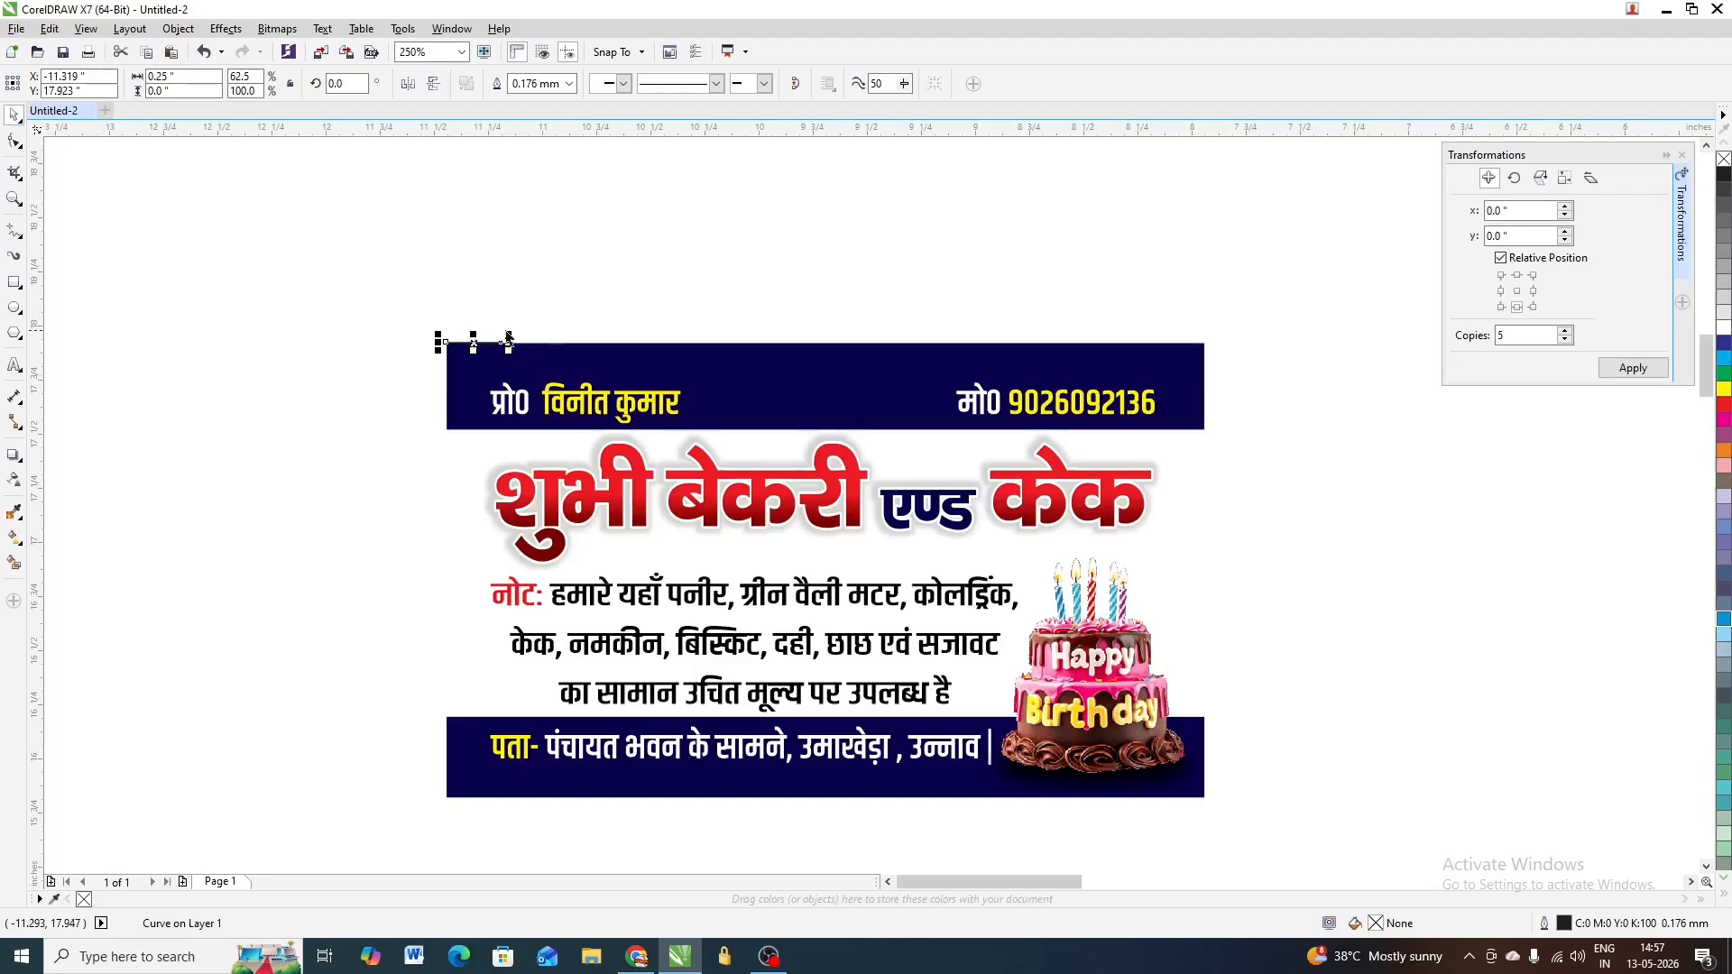
left_click(361, 80)
type("90")
key("Return")
Align the upright line to the card's top-left corner
scroll(471, 340, "up", 1)
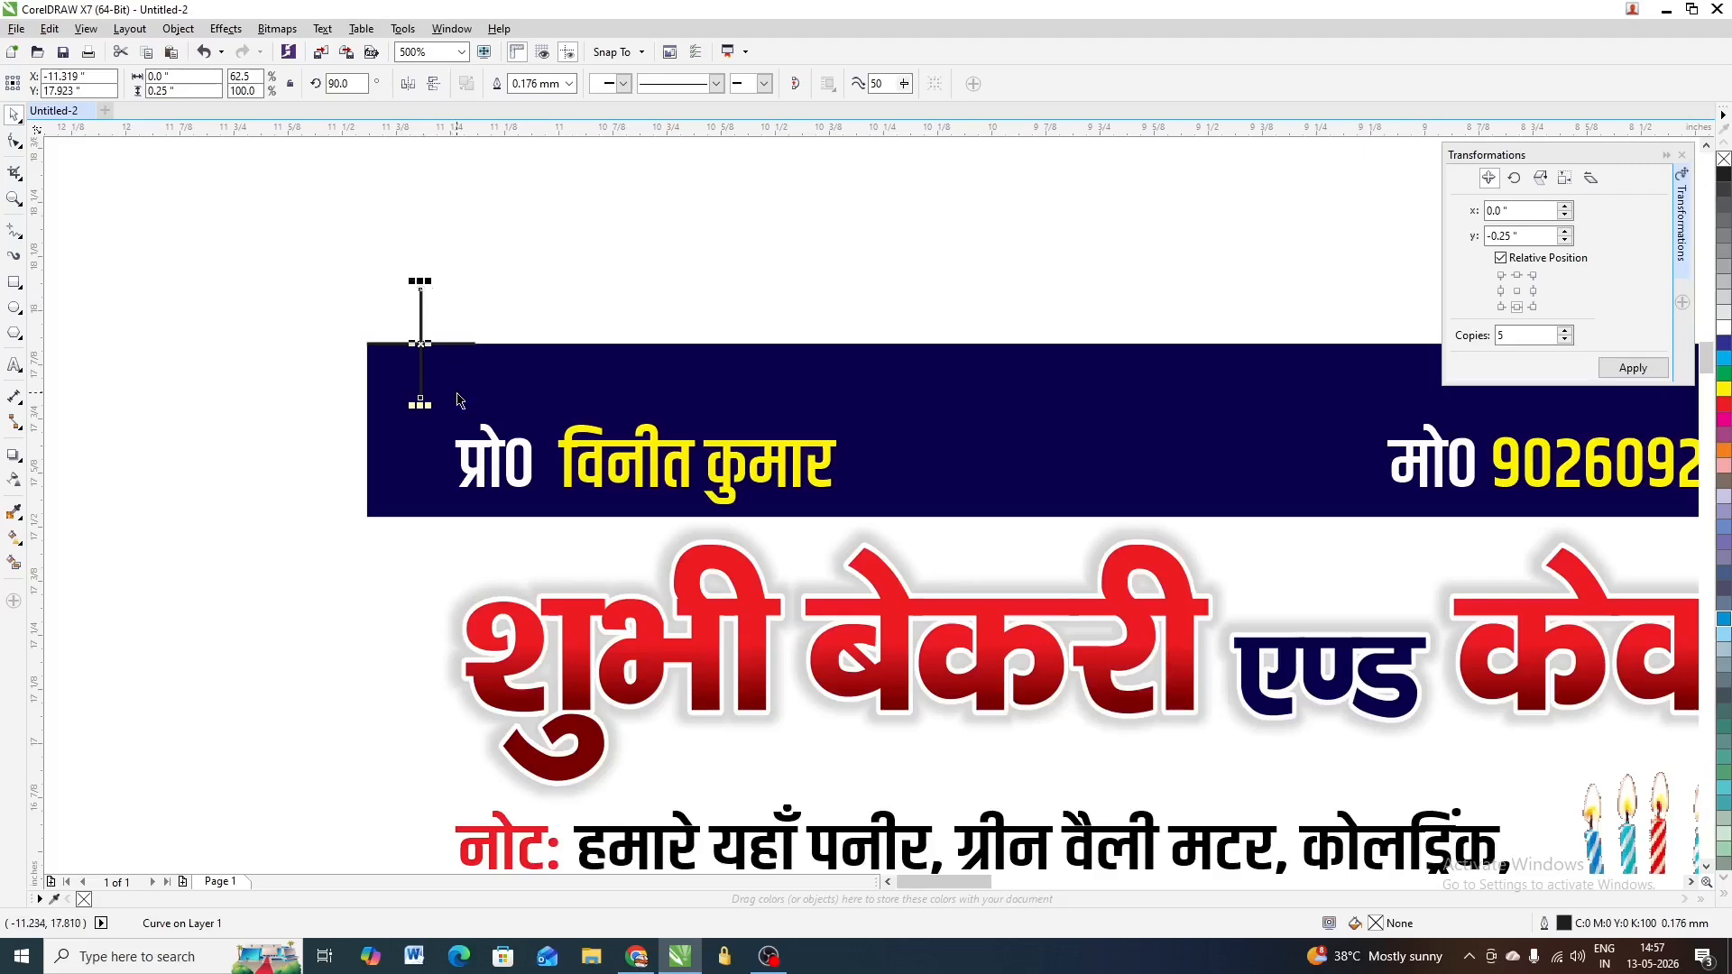
left_click(596, 380, "shift")
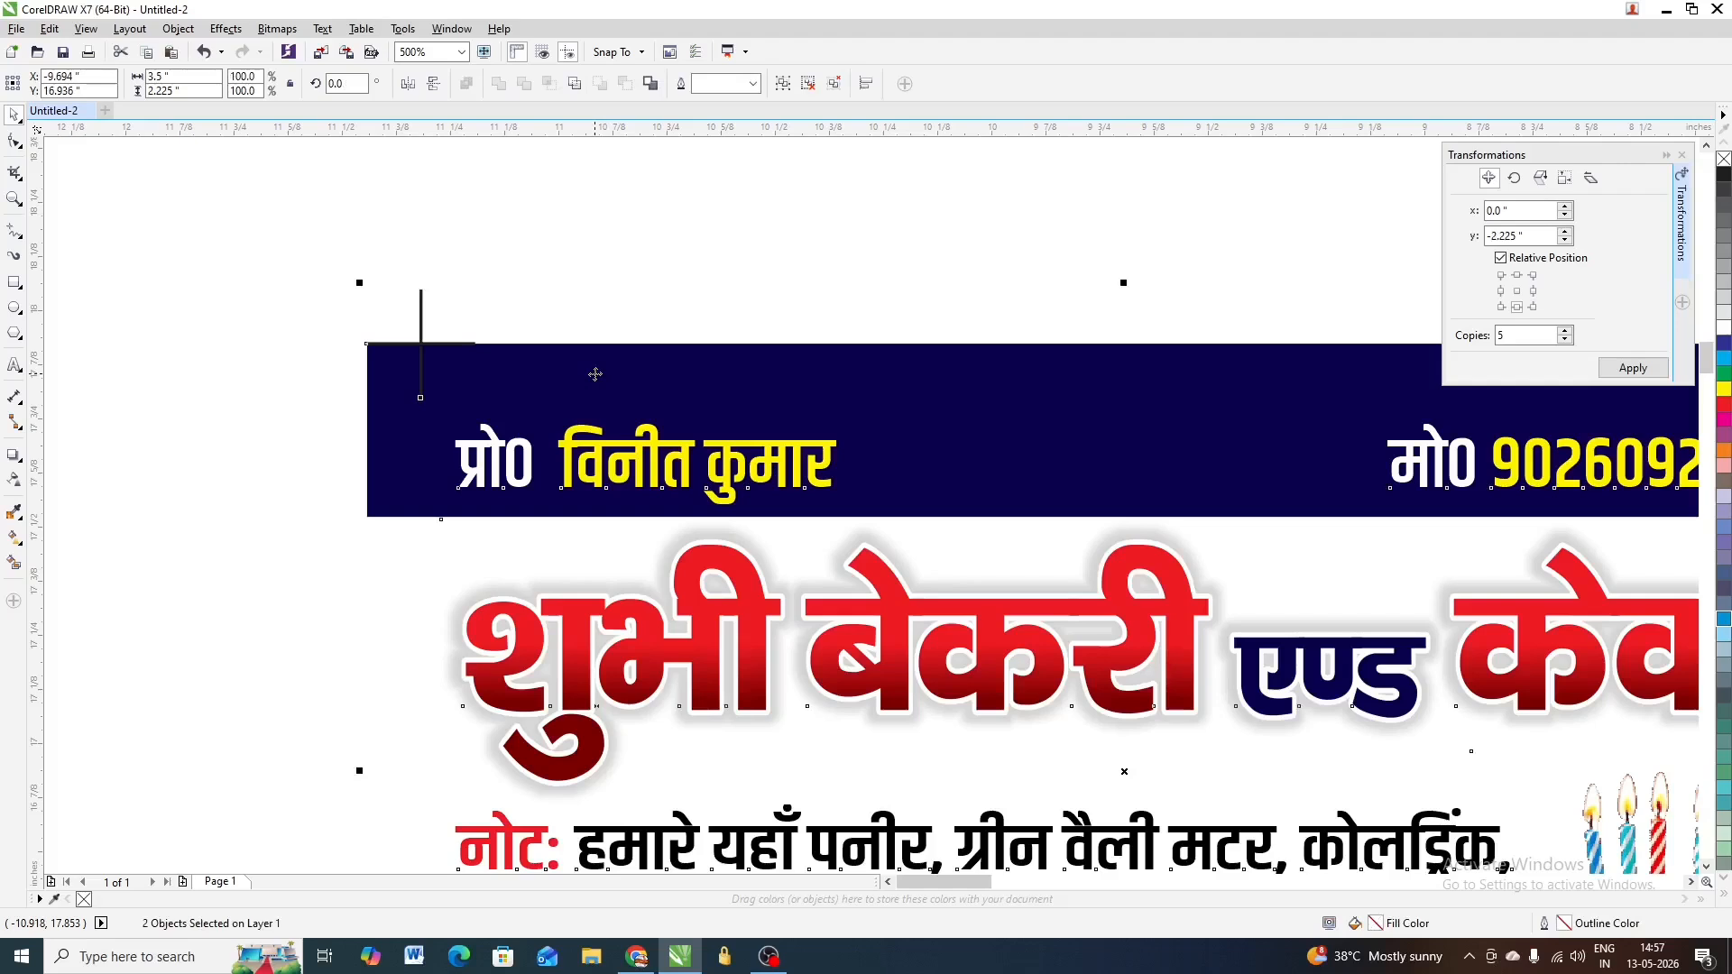
key("t")
key("l")
key("Escape")
Group the two top-left lines into one L-shaped corner mark
scroll(372, 389, "up", 1)
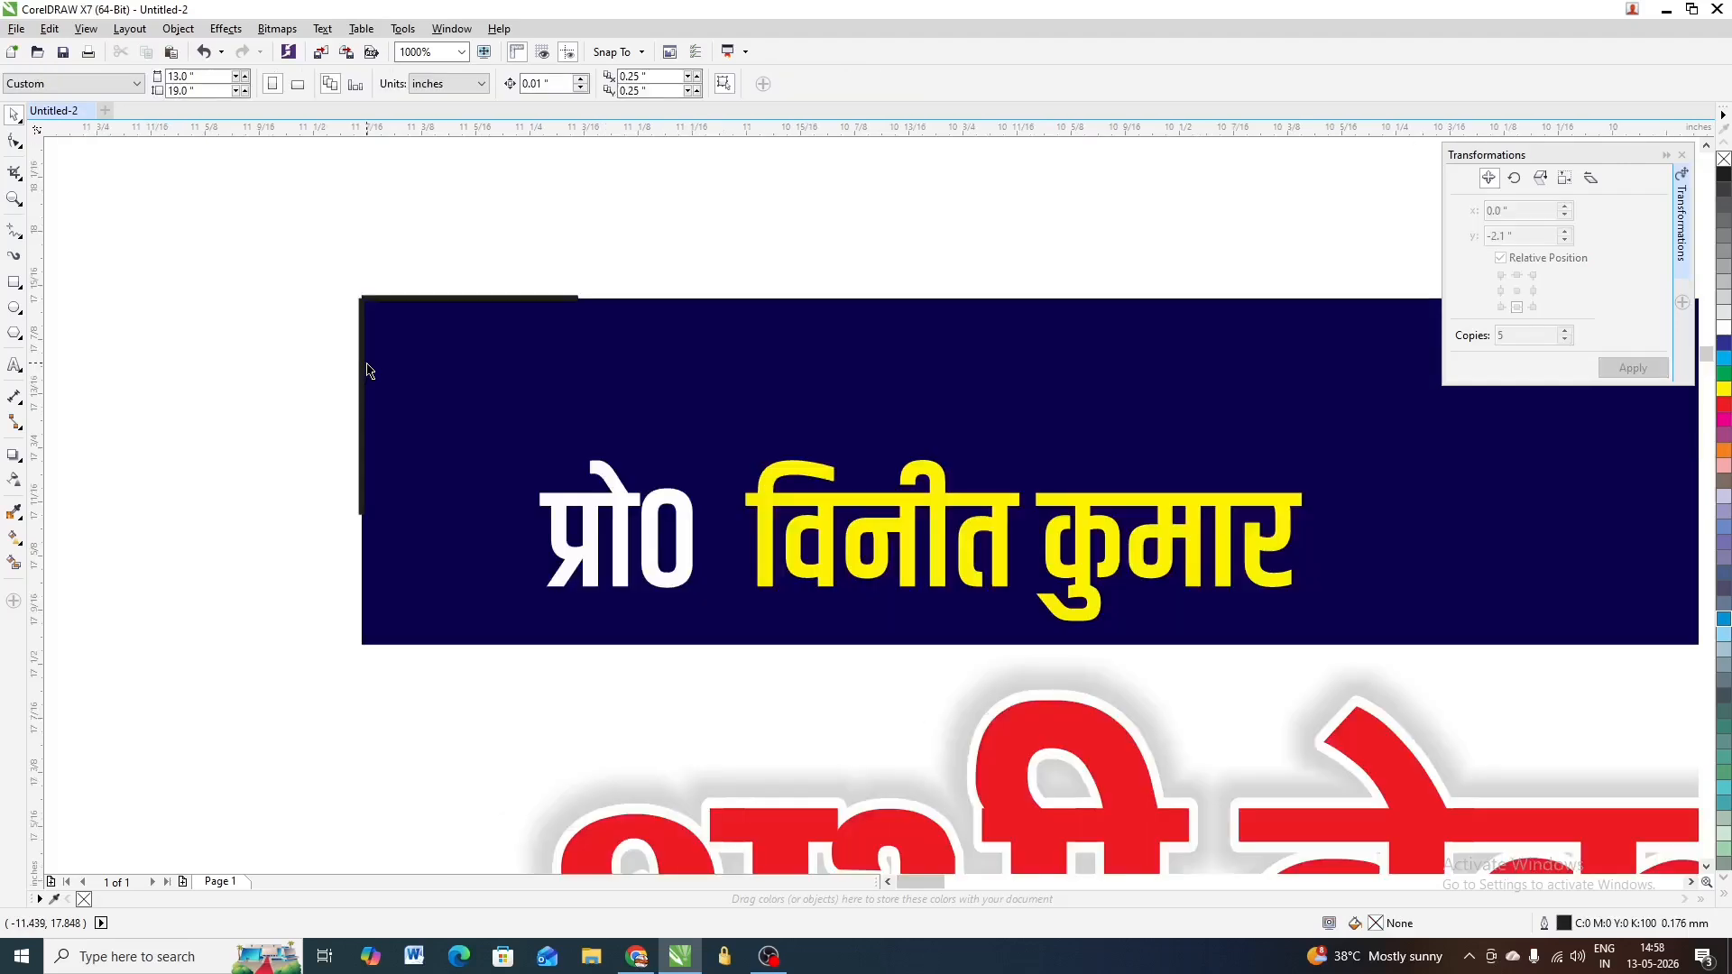
scroll(370, 321, "down", 1)
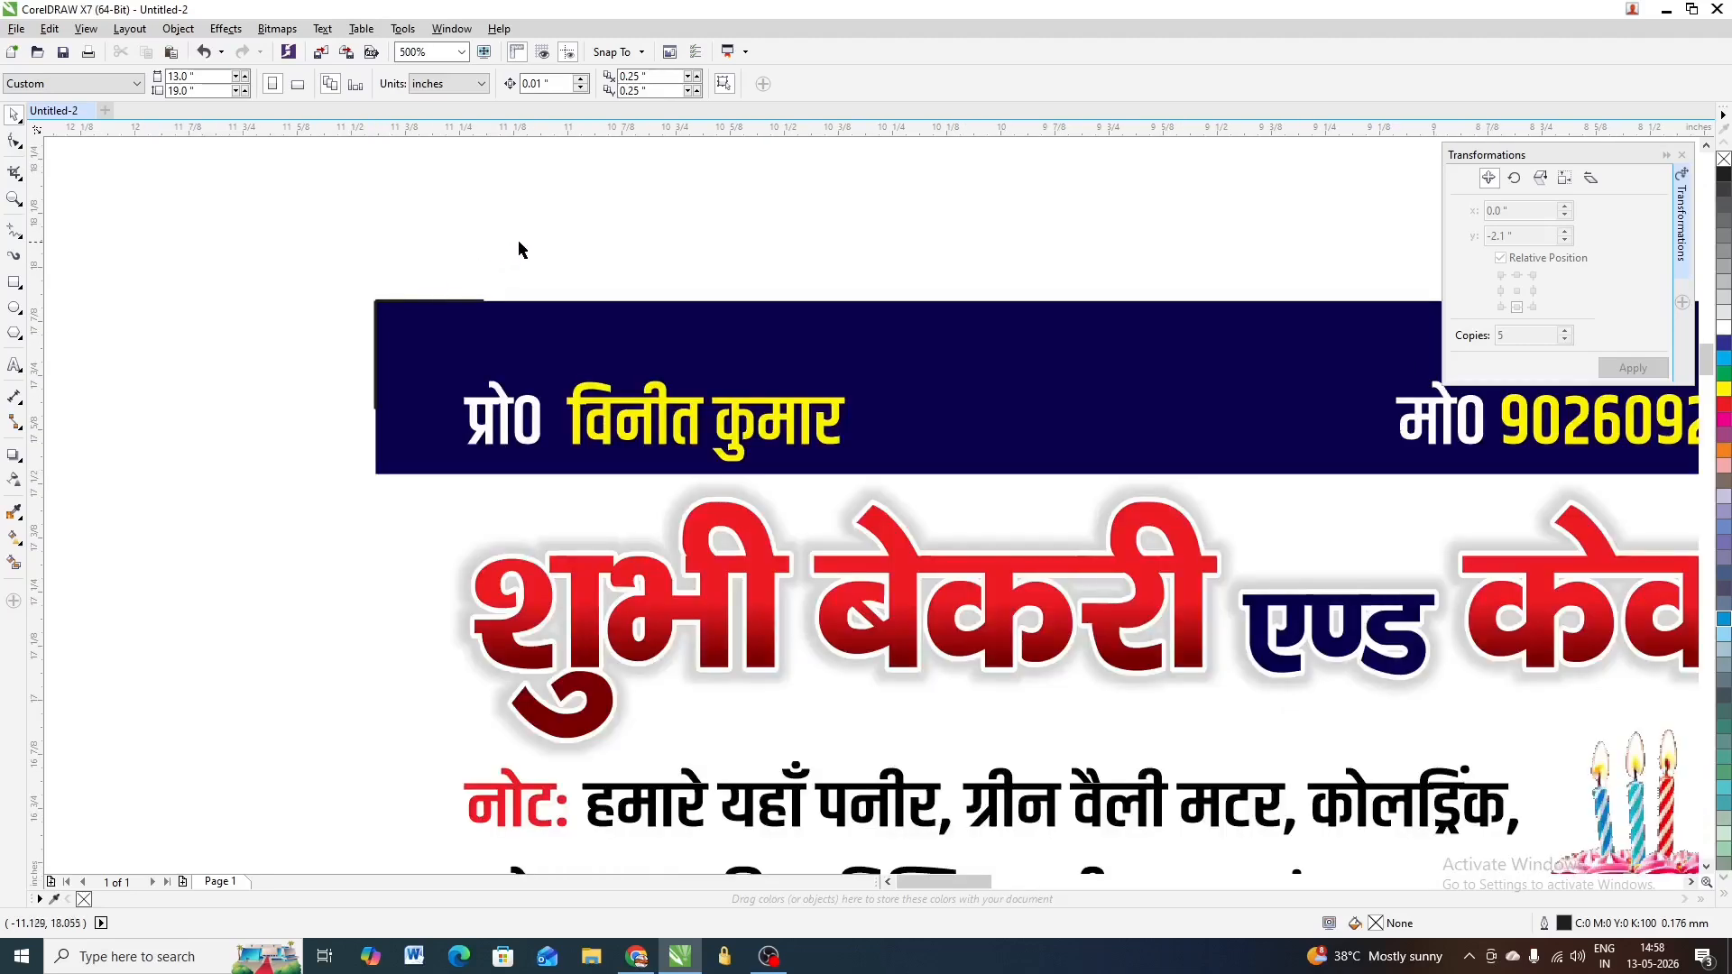
left_click_drag(520, 242, 245, 452)
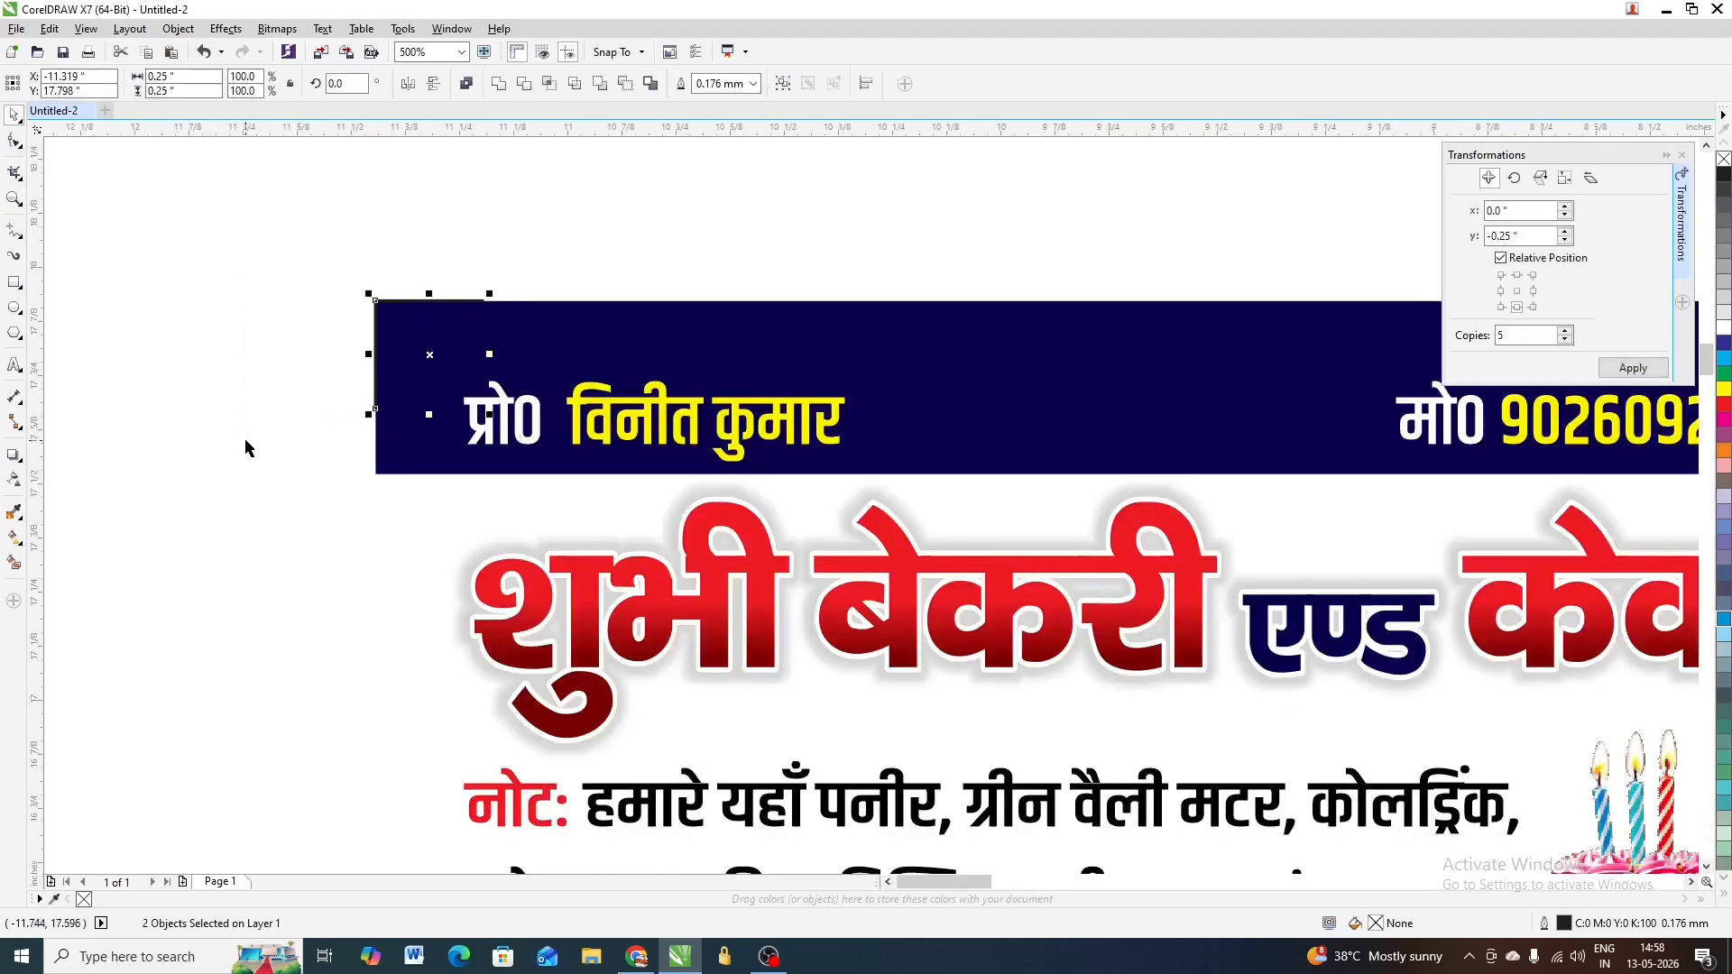
key("ctrl+g")
scroll(280, 334, "down", 1)
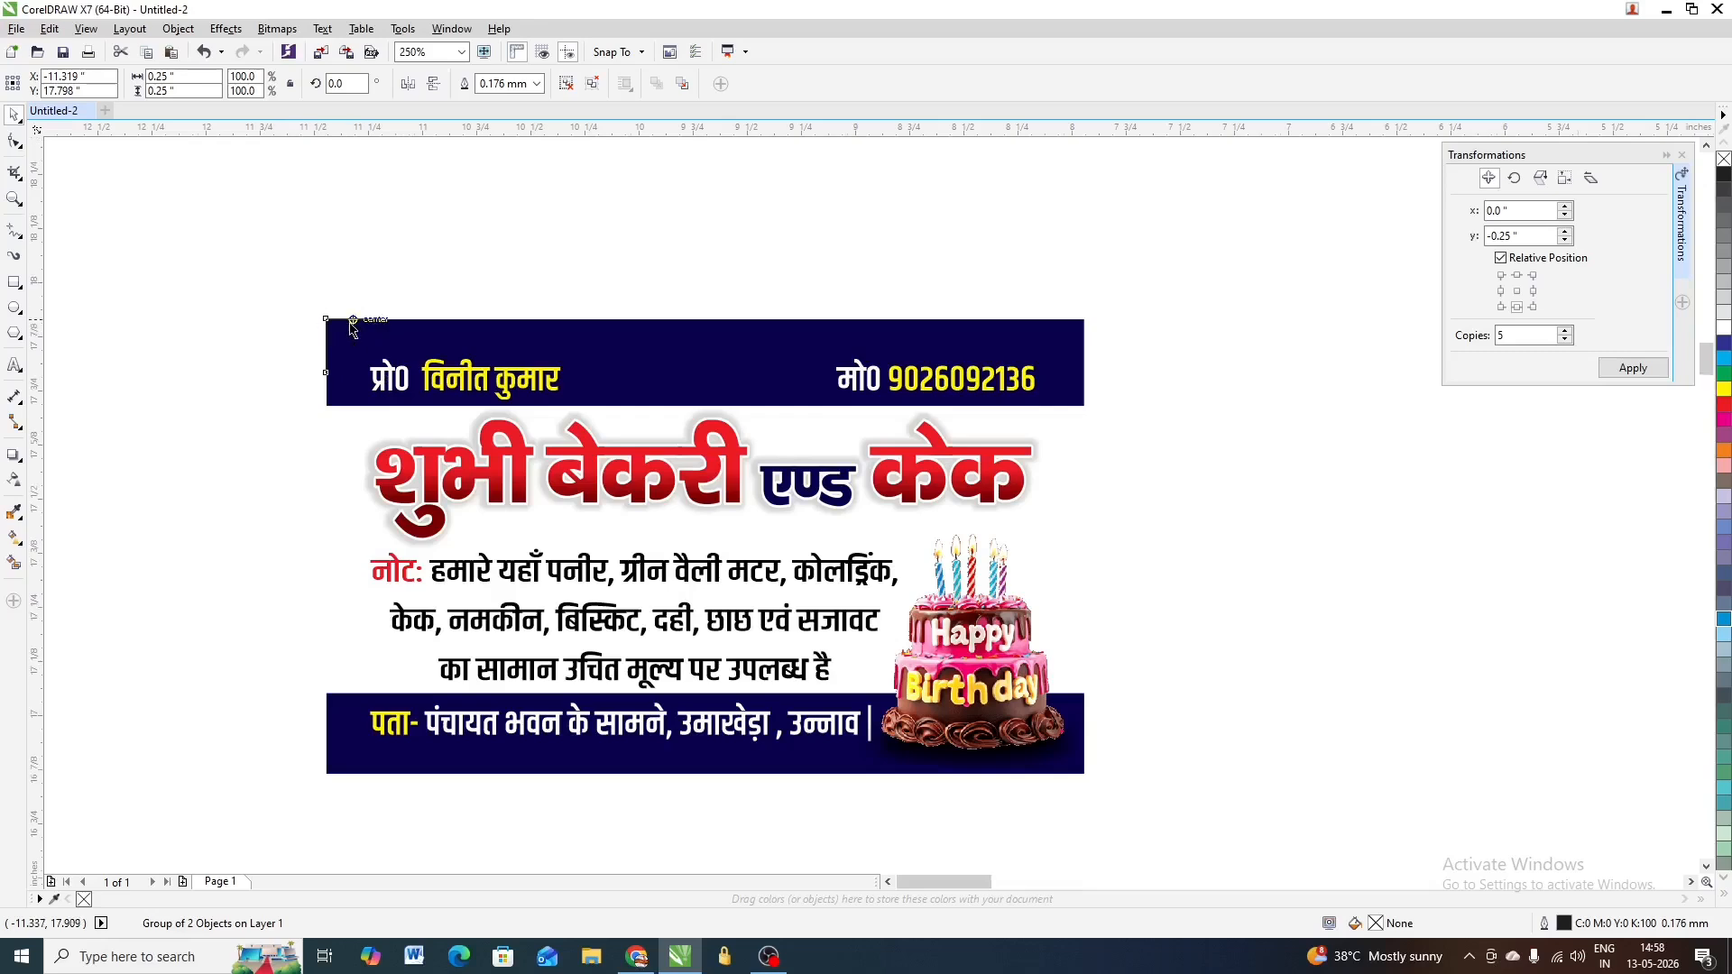
scroll(350, 329, "up", 1)
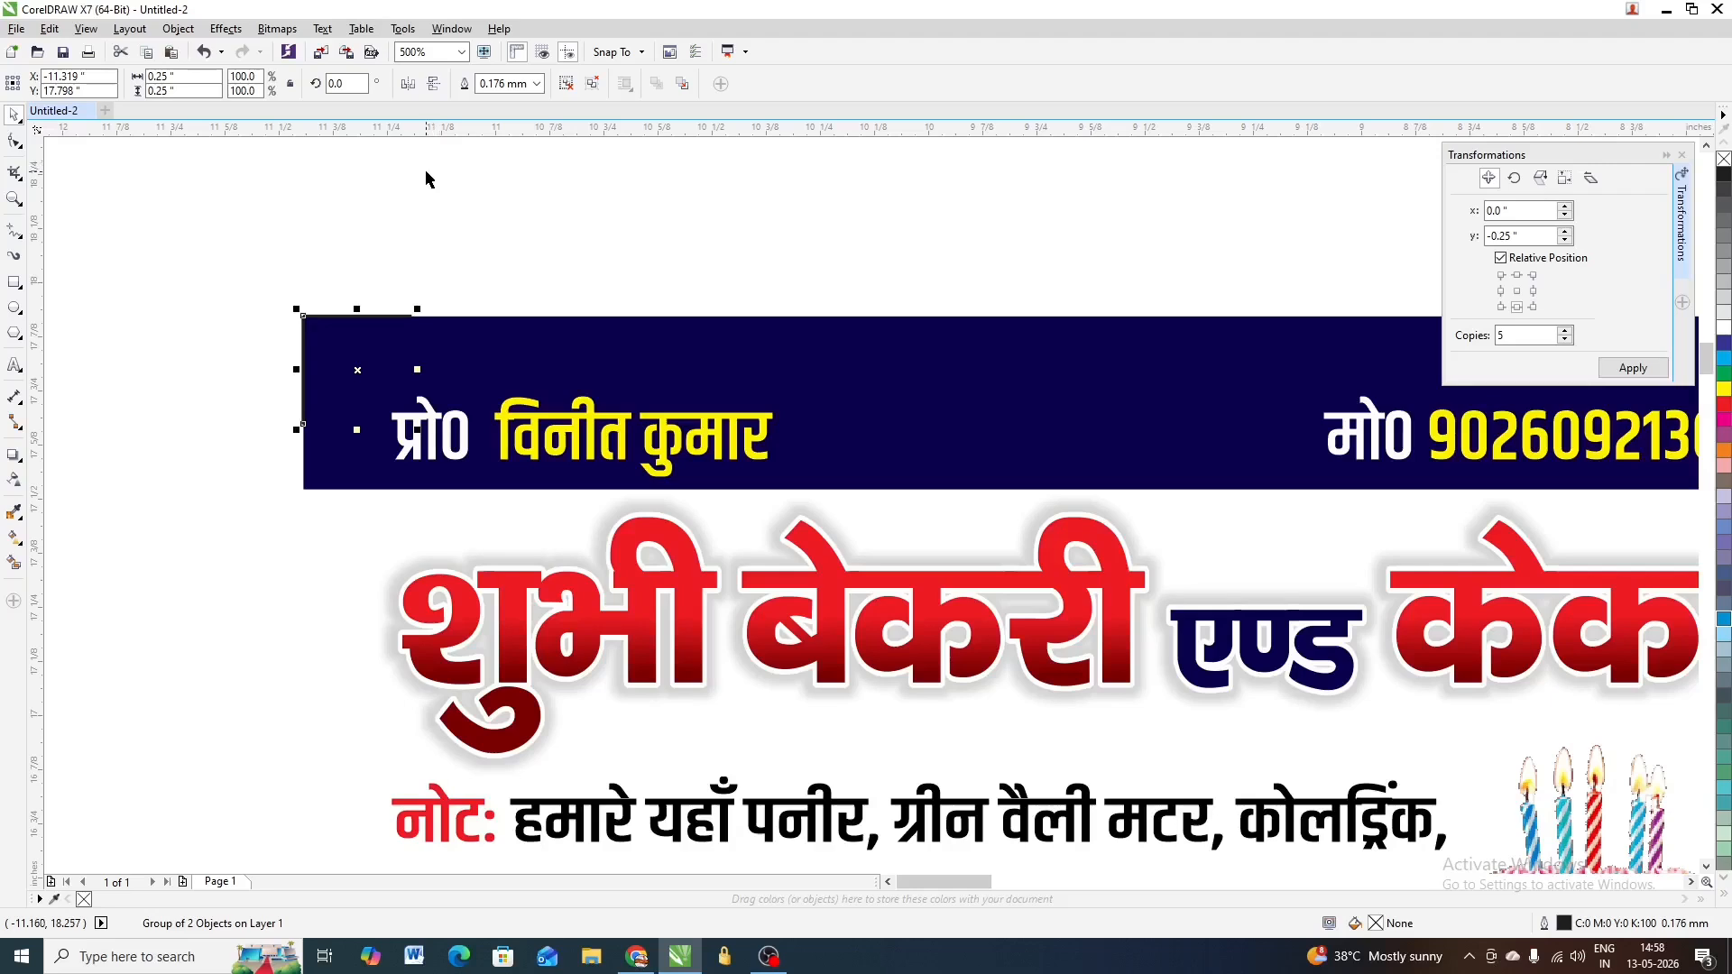
Mirror the corner mark horizontally to form the top-right mark, then select the top crop marks
left_click(408, 83)
scroll(348, 315, "down", 1)
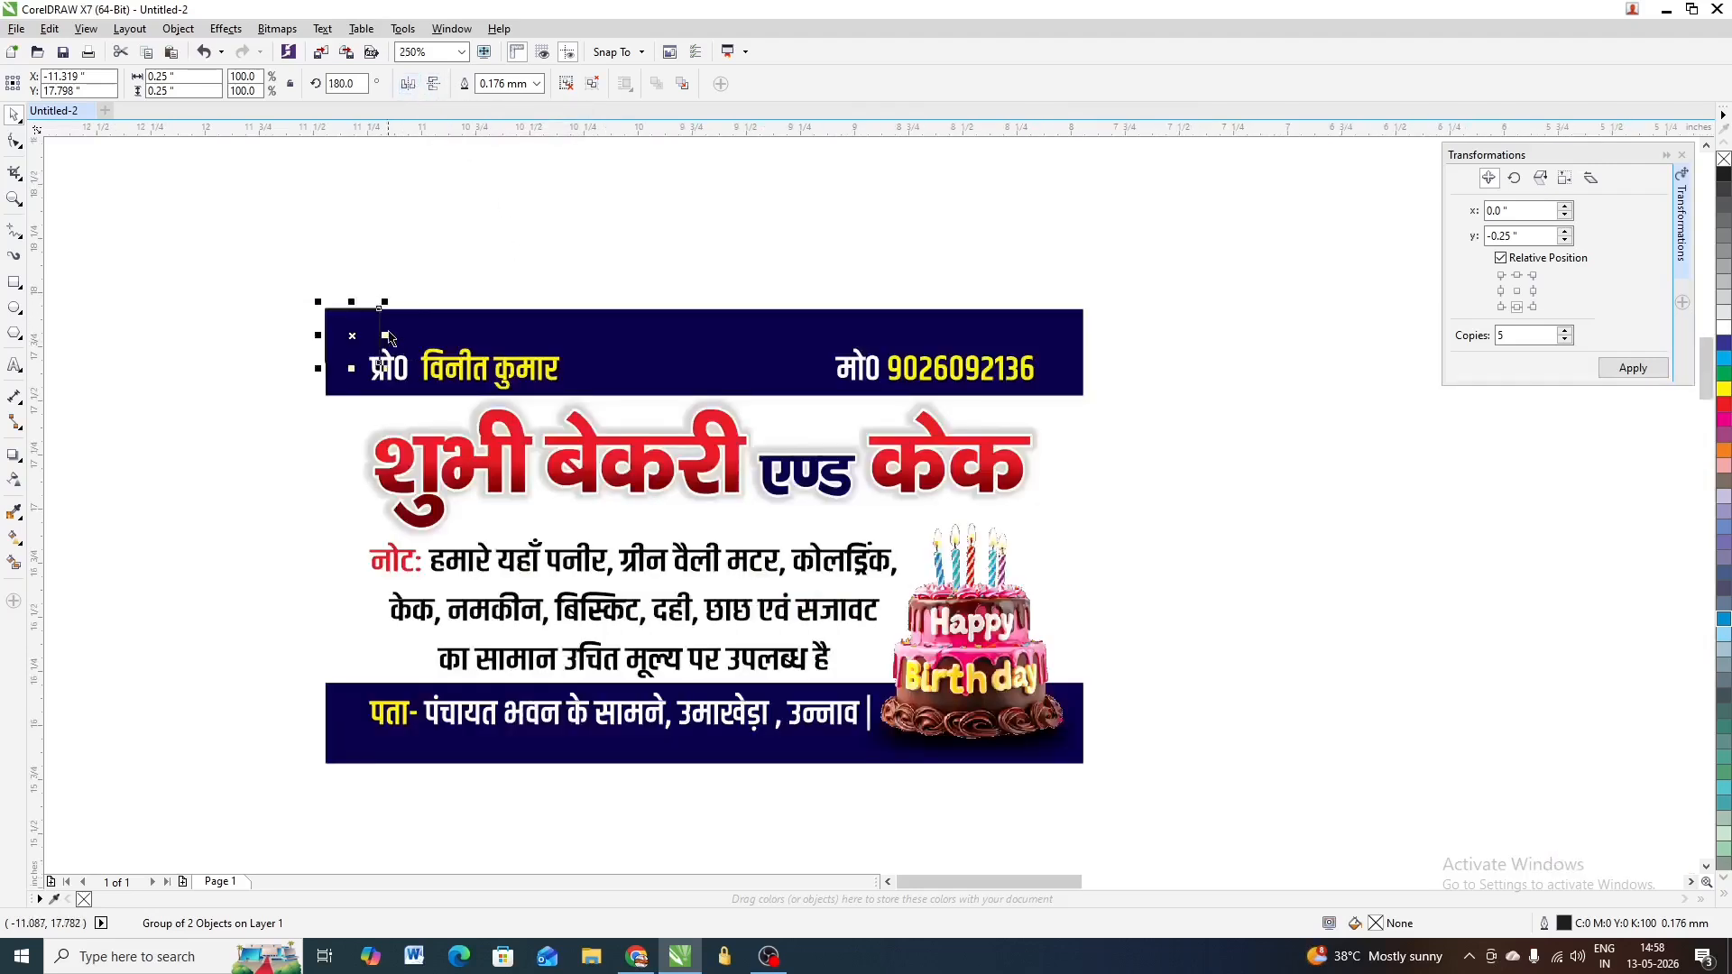
scroll(389, 338, "up", 1)
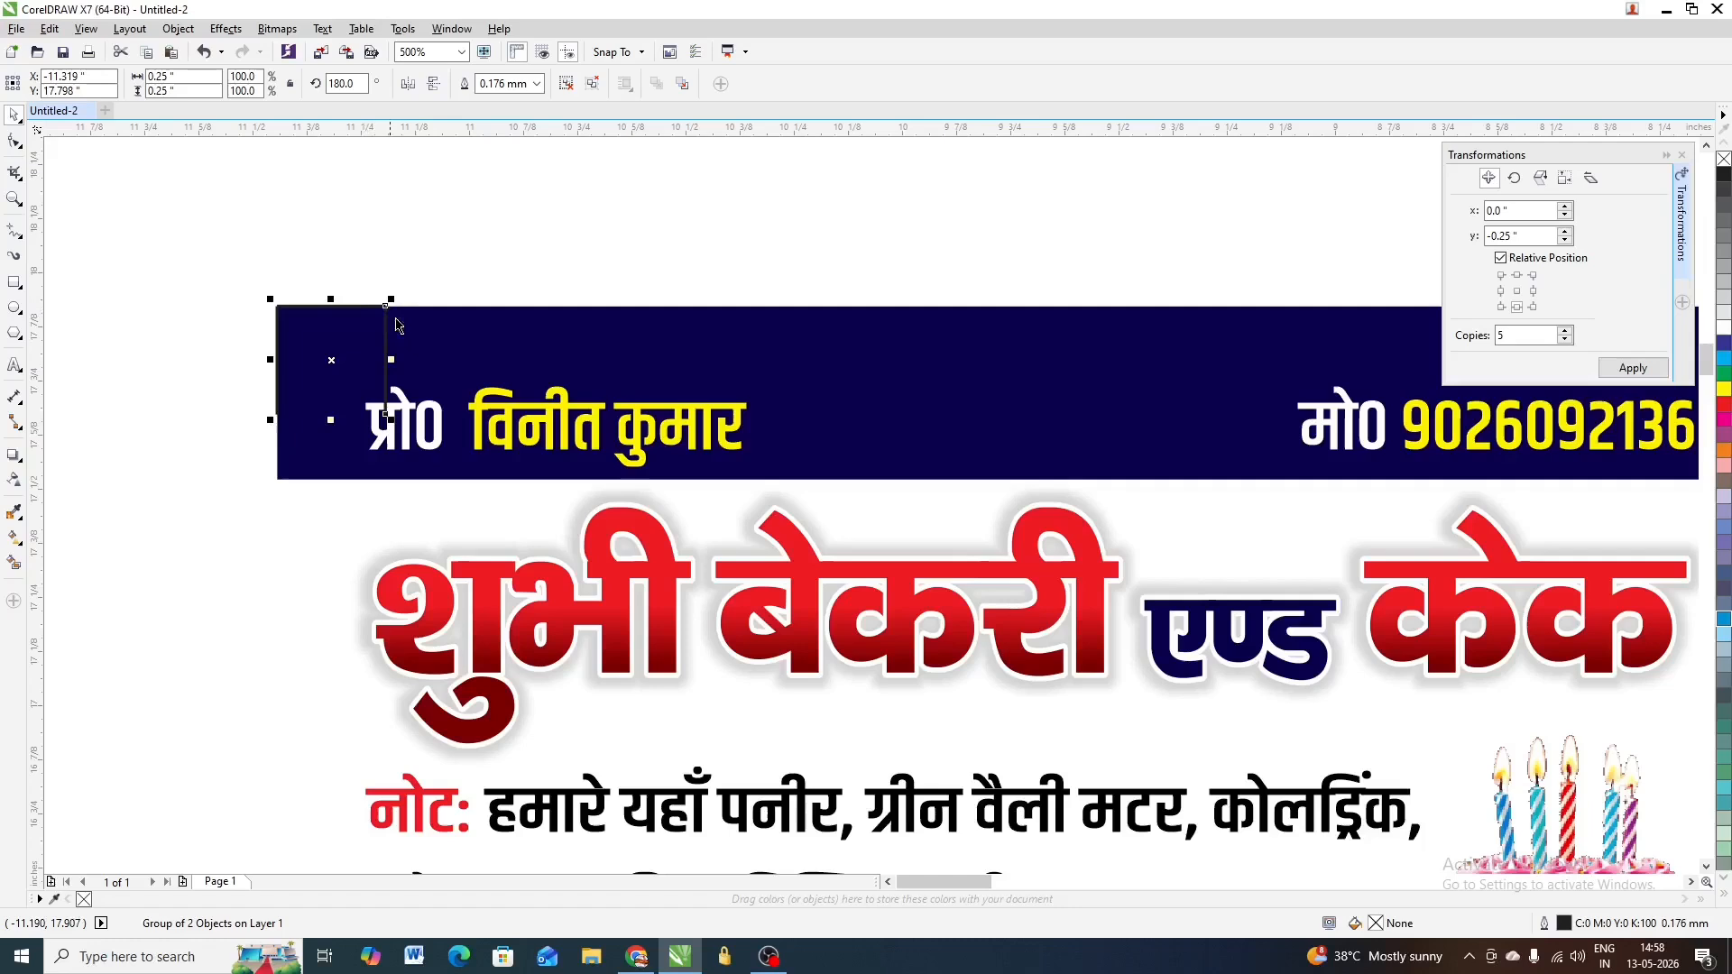
left_click(465, 338, "shift")
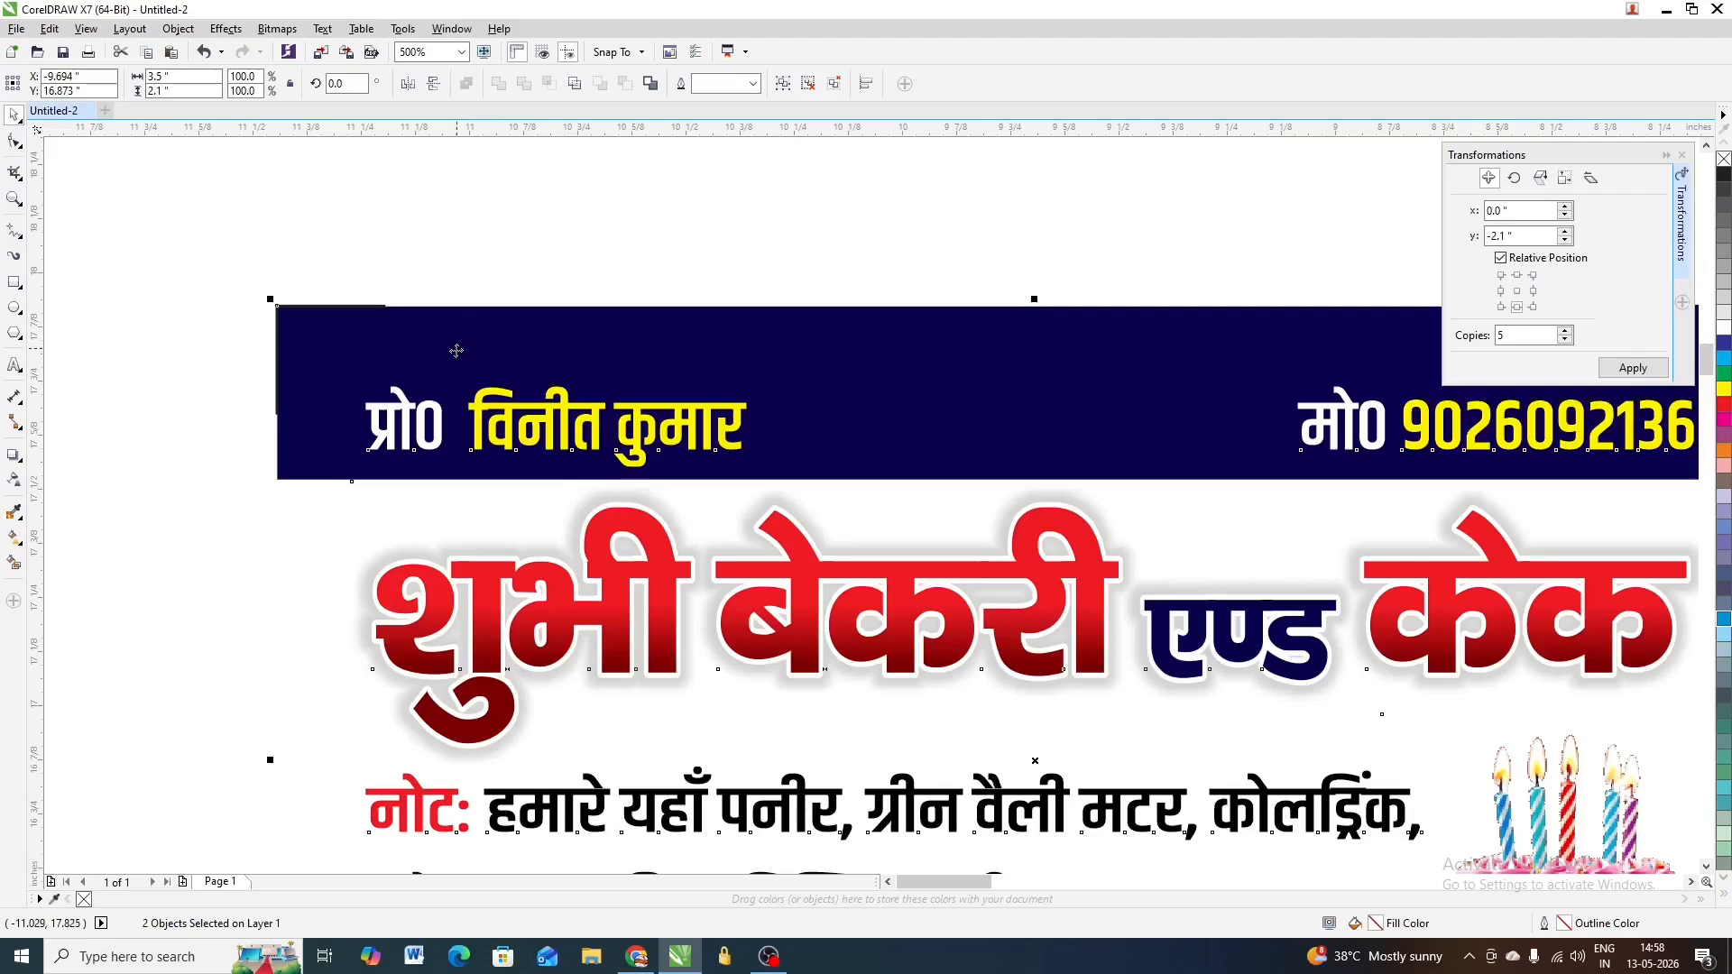
scroll(460, 346, "down", 3)
left_click(732, 316)
scroll(705, 384, "up", 3)
scroll(706, 385, "up", 1)
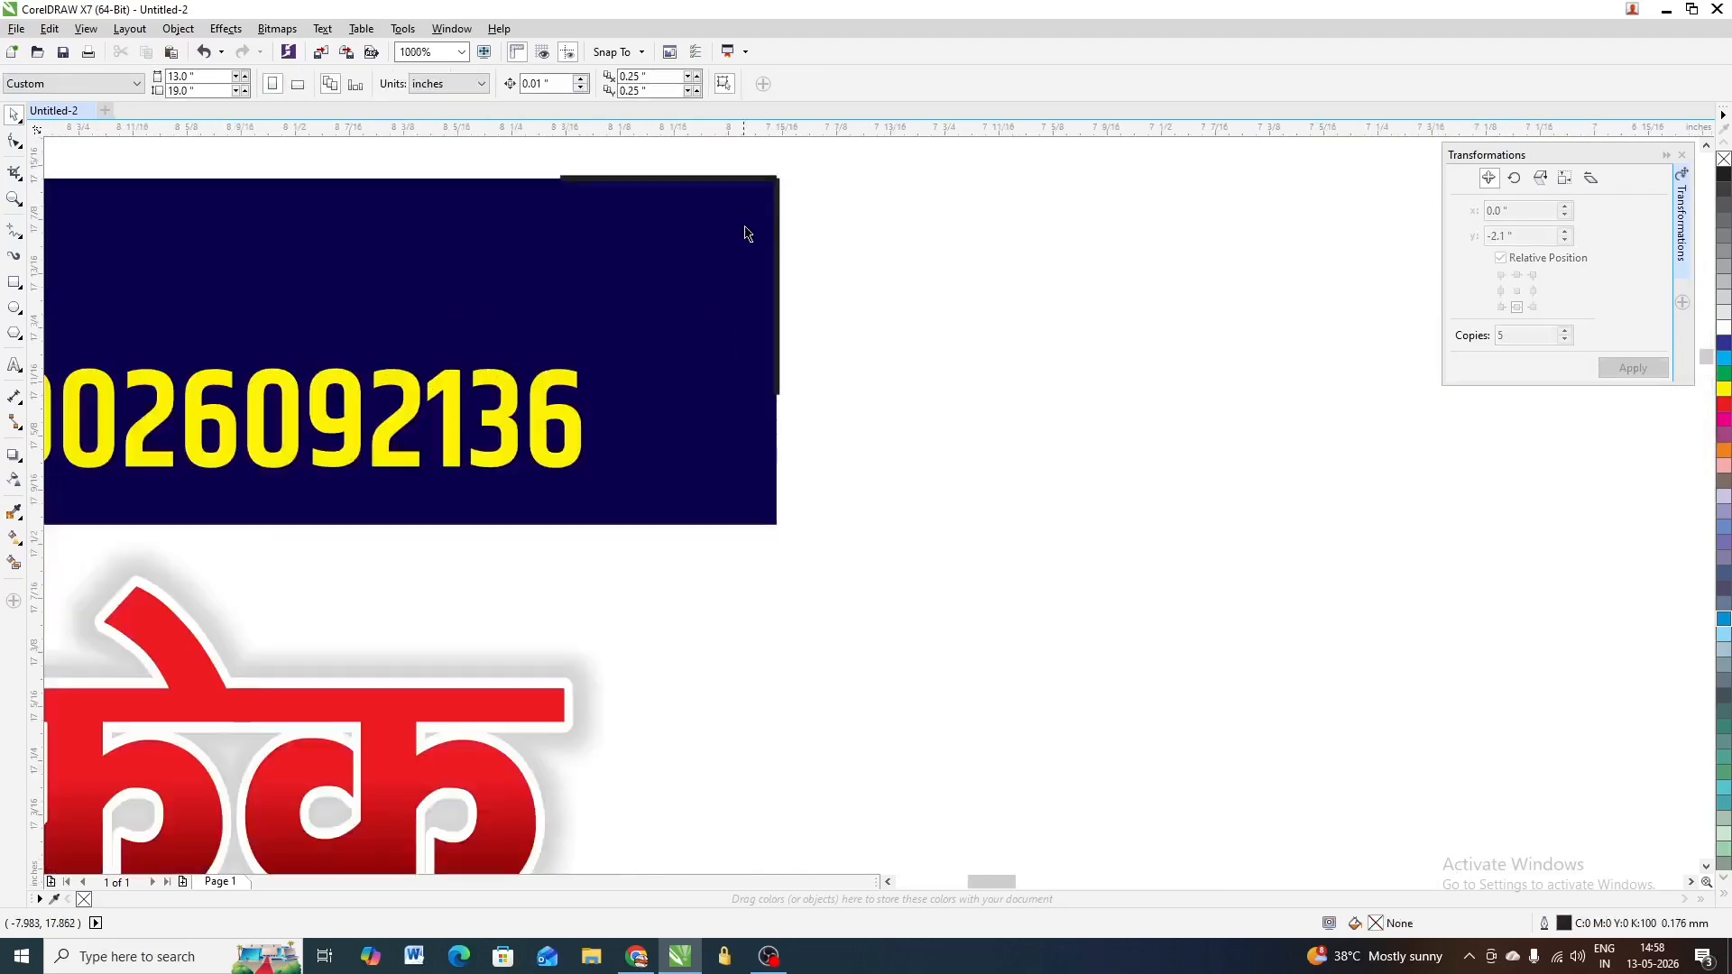
scroll(788, 226, "down", 1)
scroll(790, 226, "up", 1)
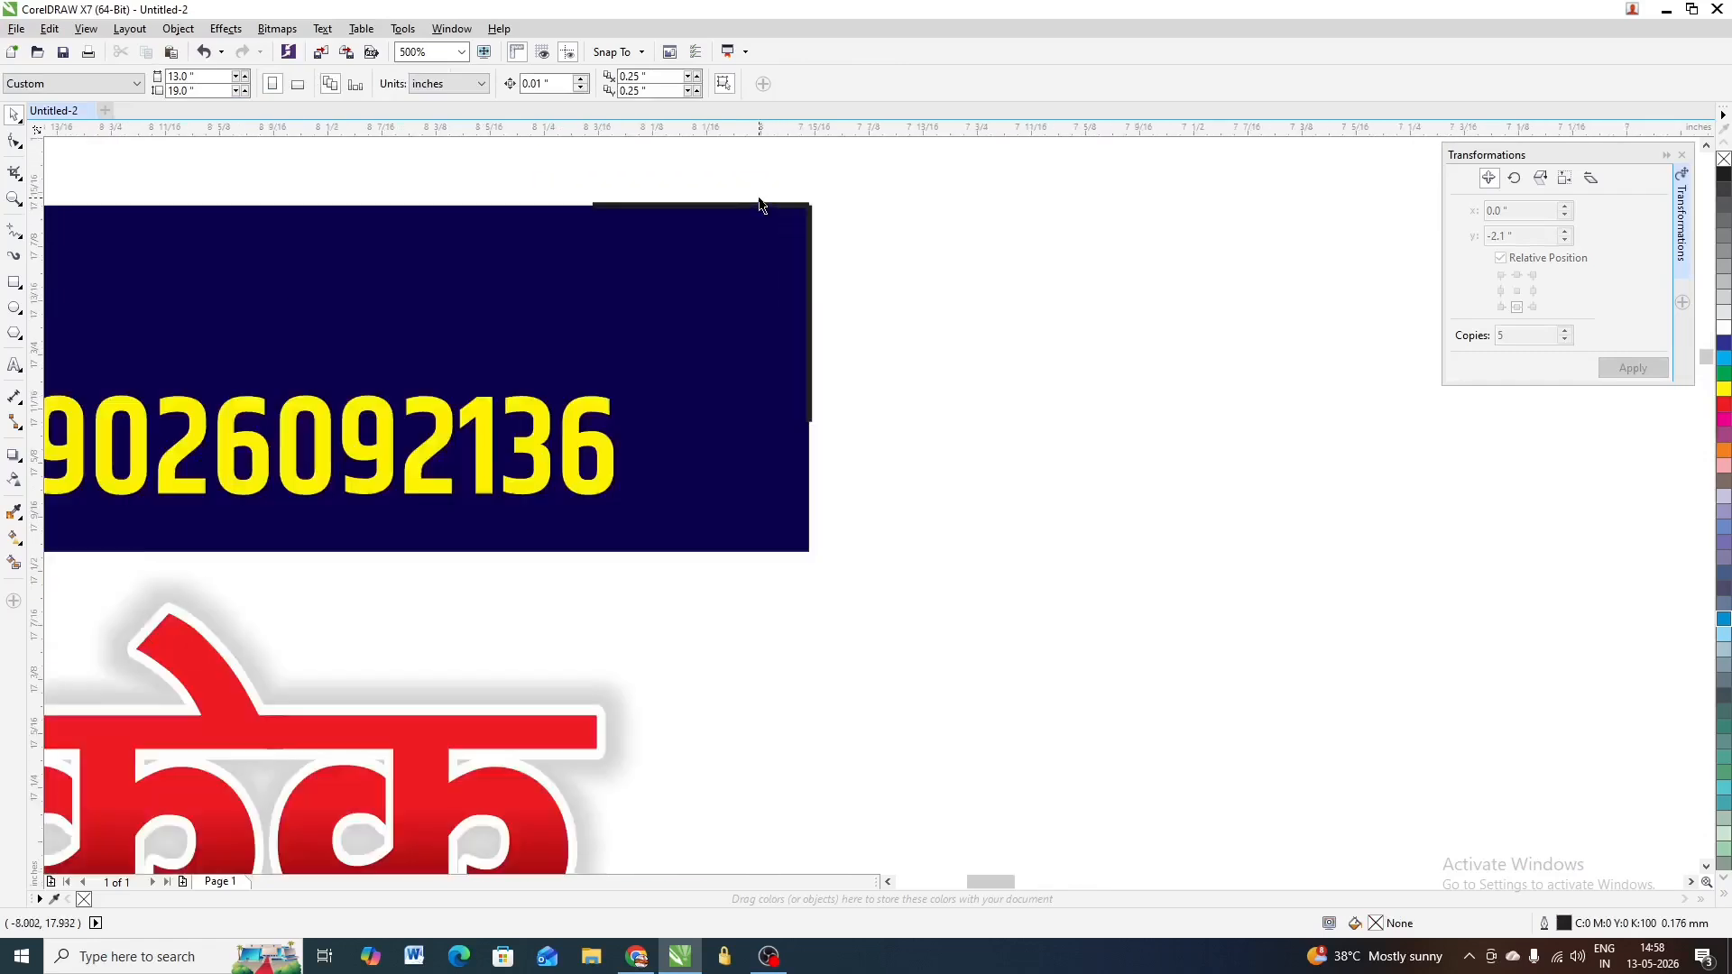
scroll(830, 251, "down", 3)
left_click_drag(918, 213, 423, 285)
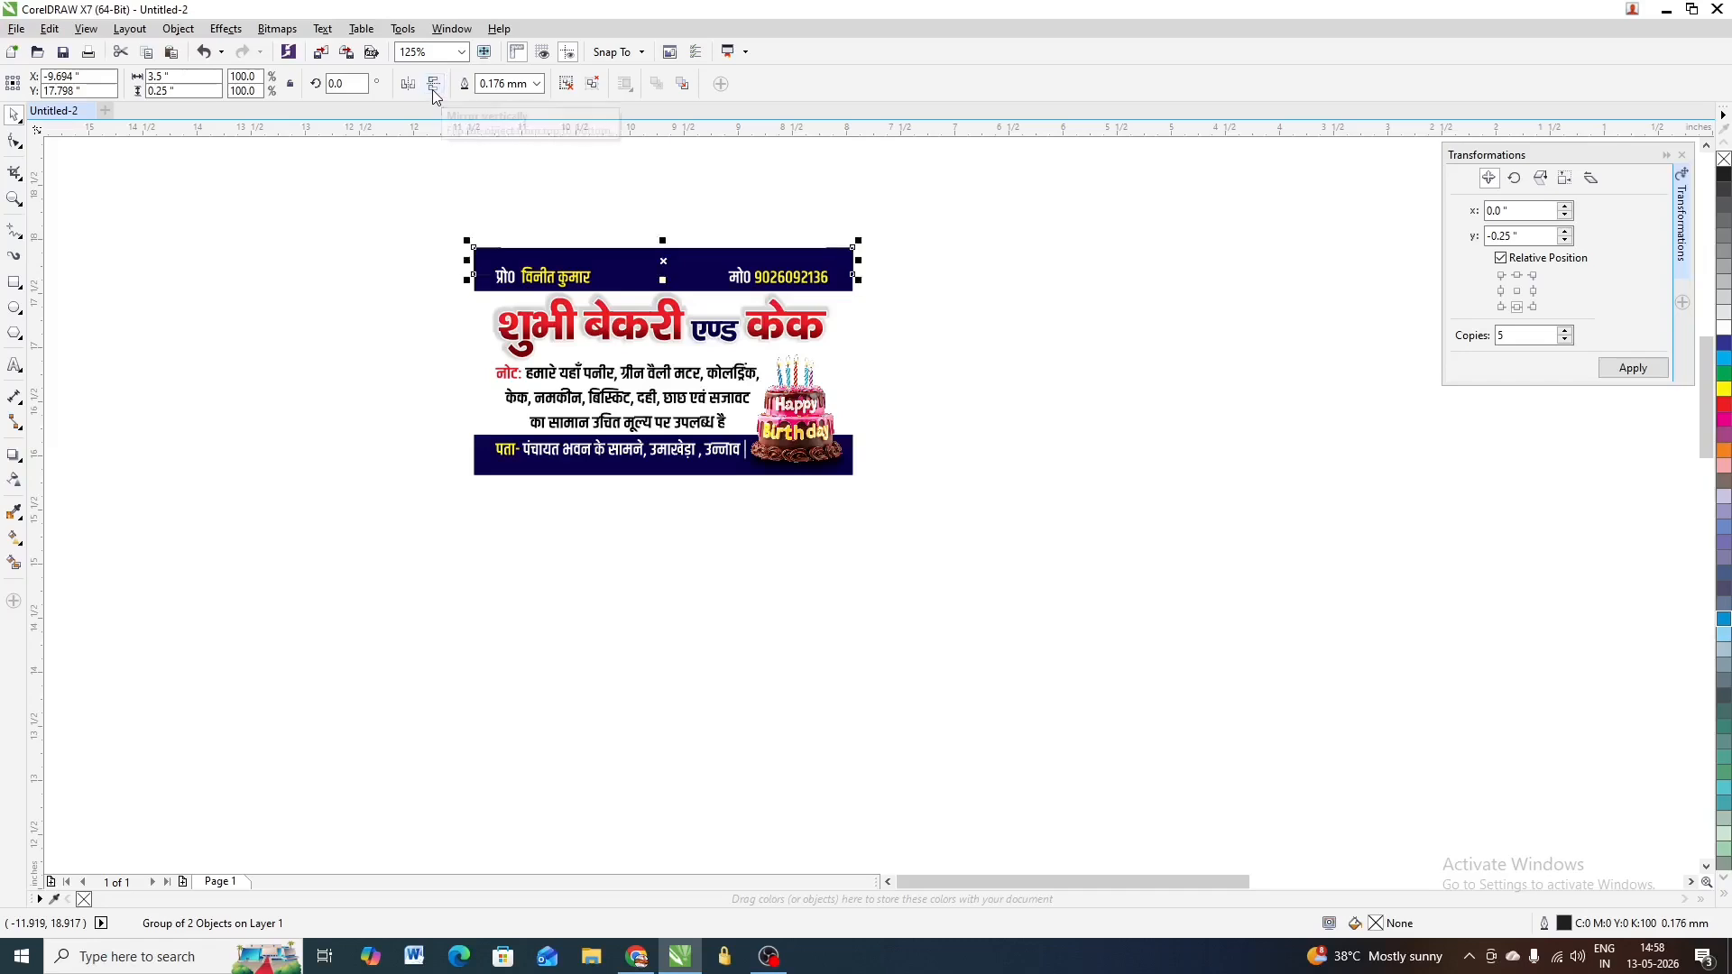
Move the card up off its crop marks and delete it
left_click(478, 329, "shift")
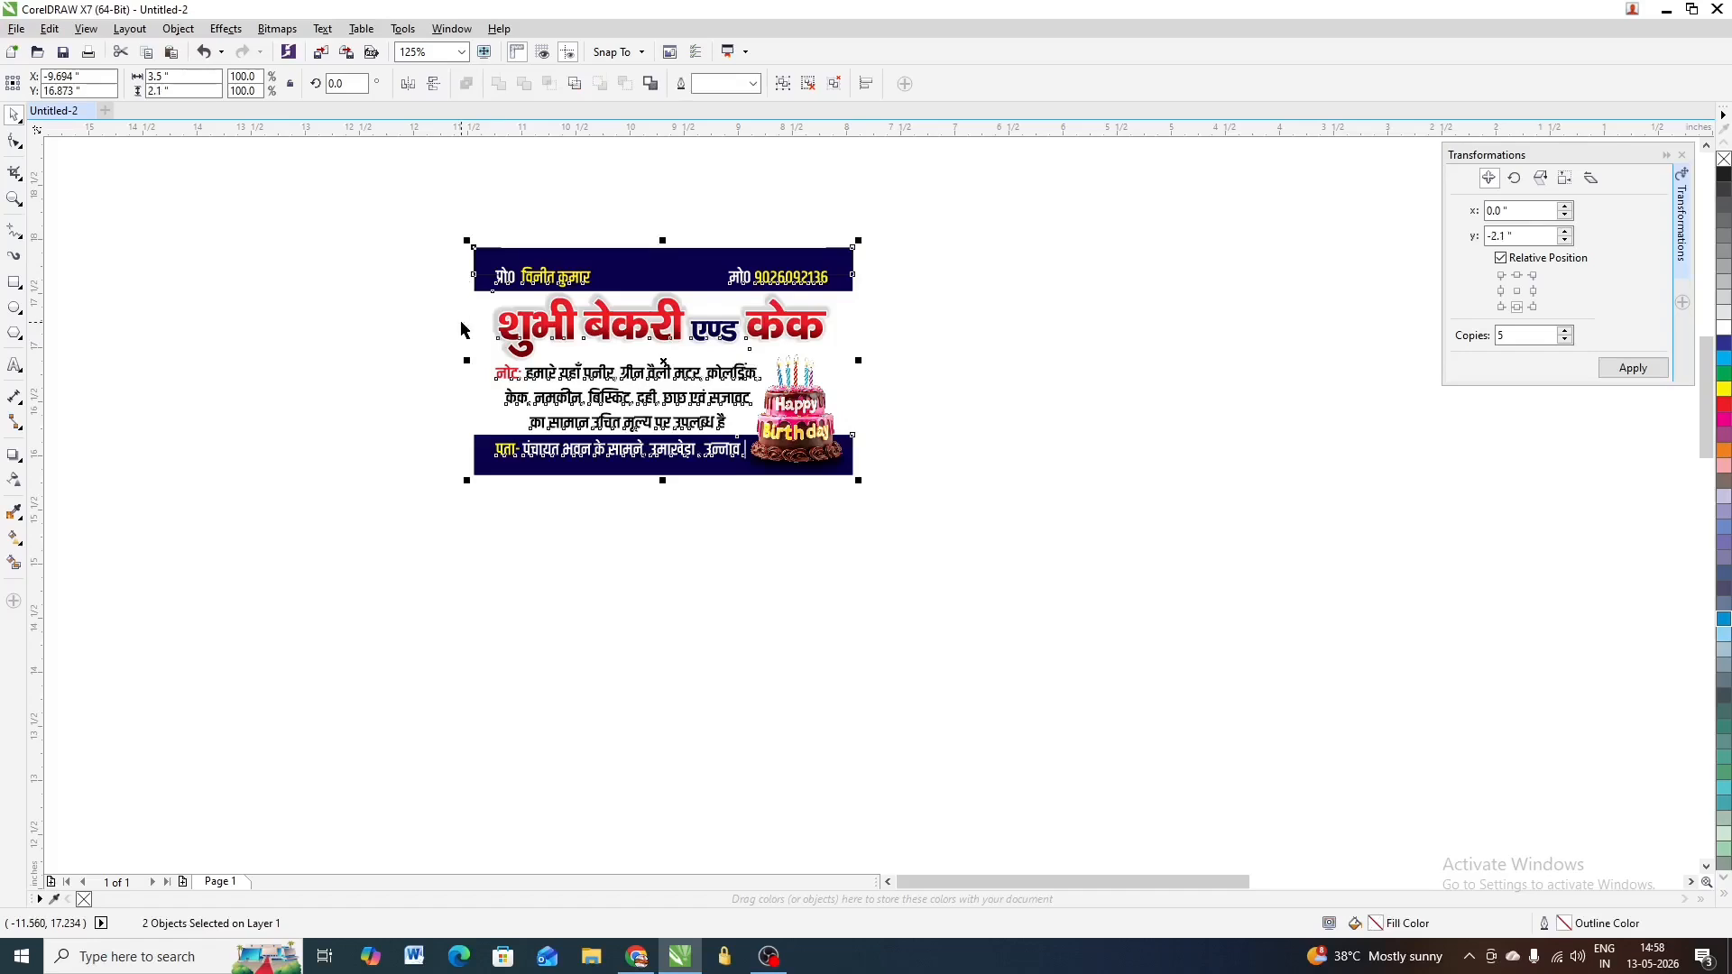
left_click(549, 501)
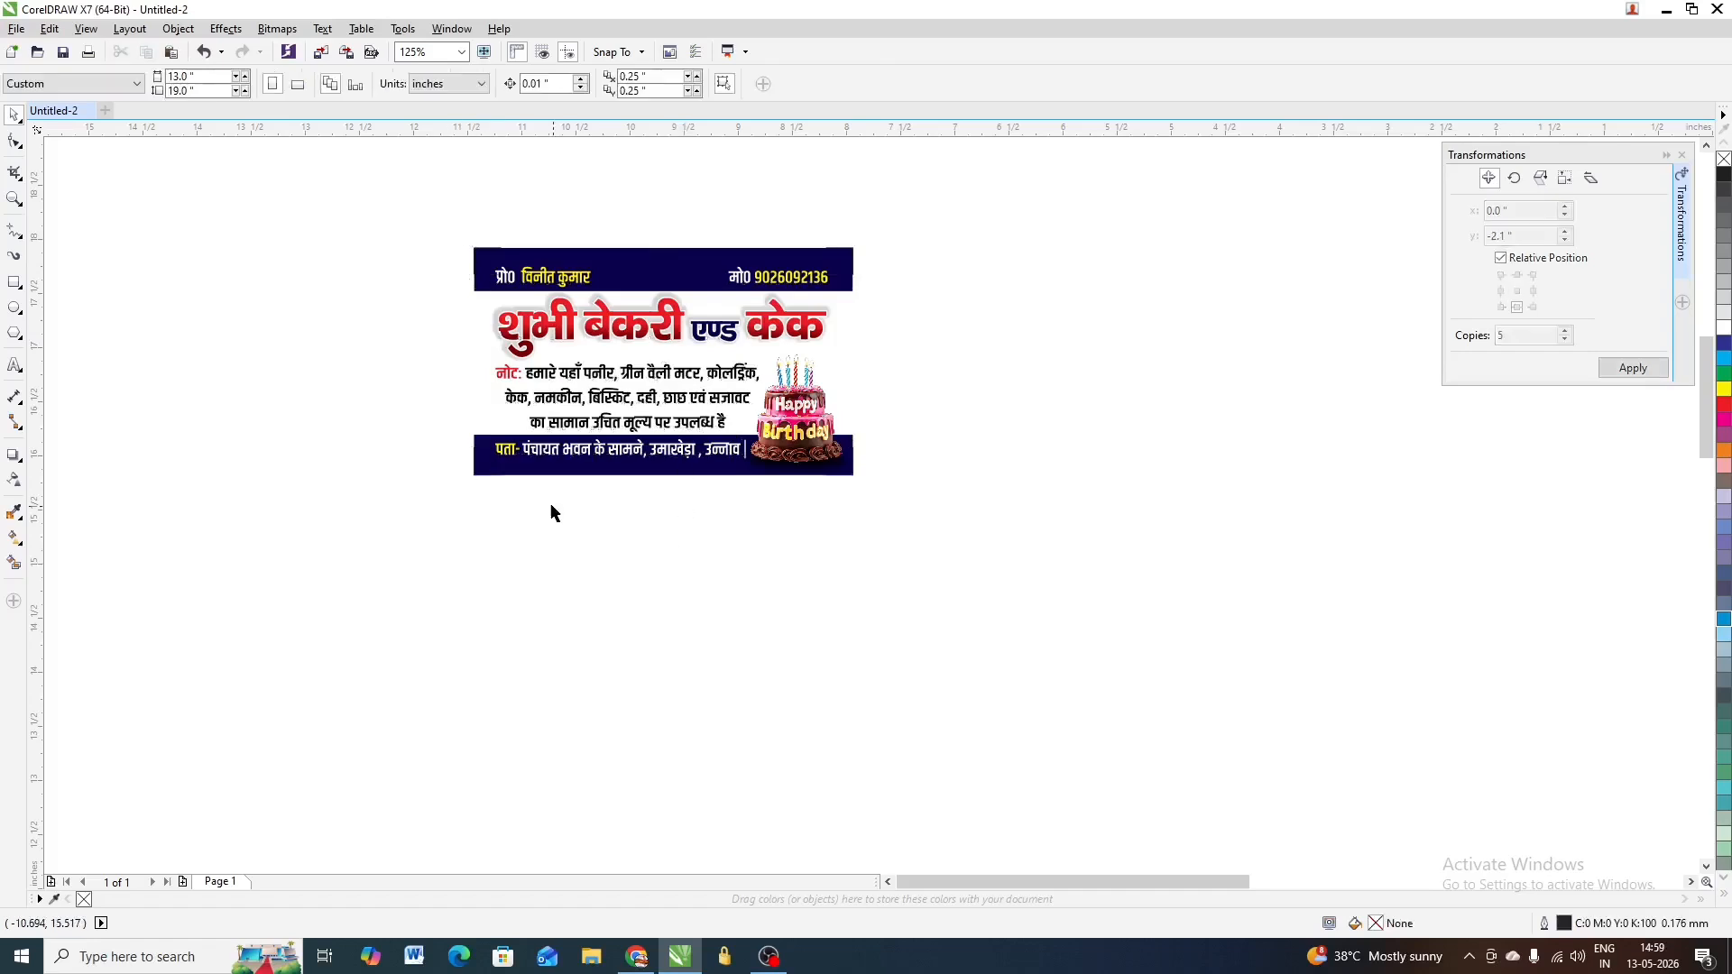
scroll(494, 475, "up", 2)
scroll(440, 531, "down", 4)
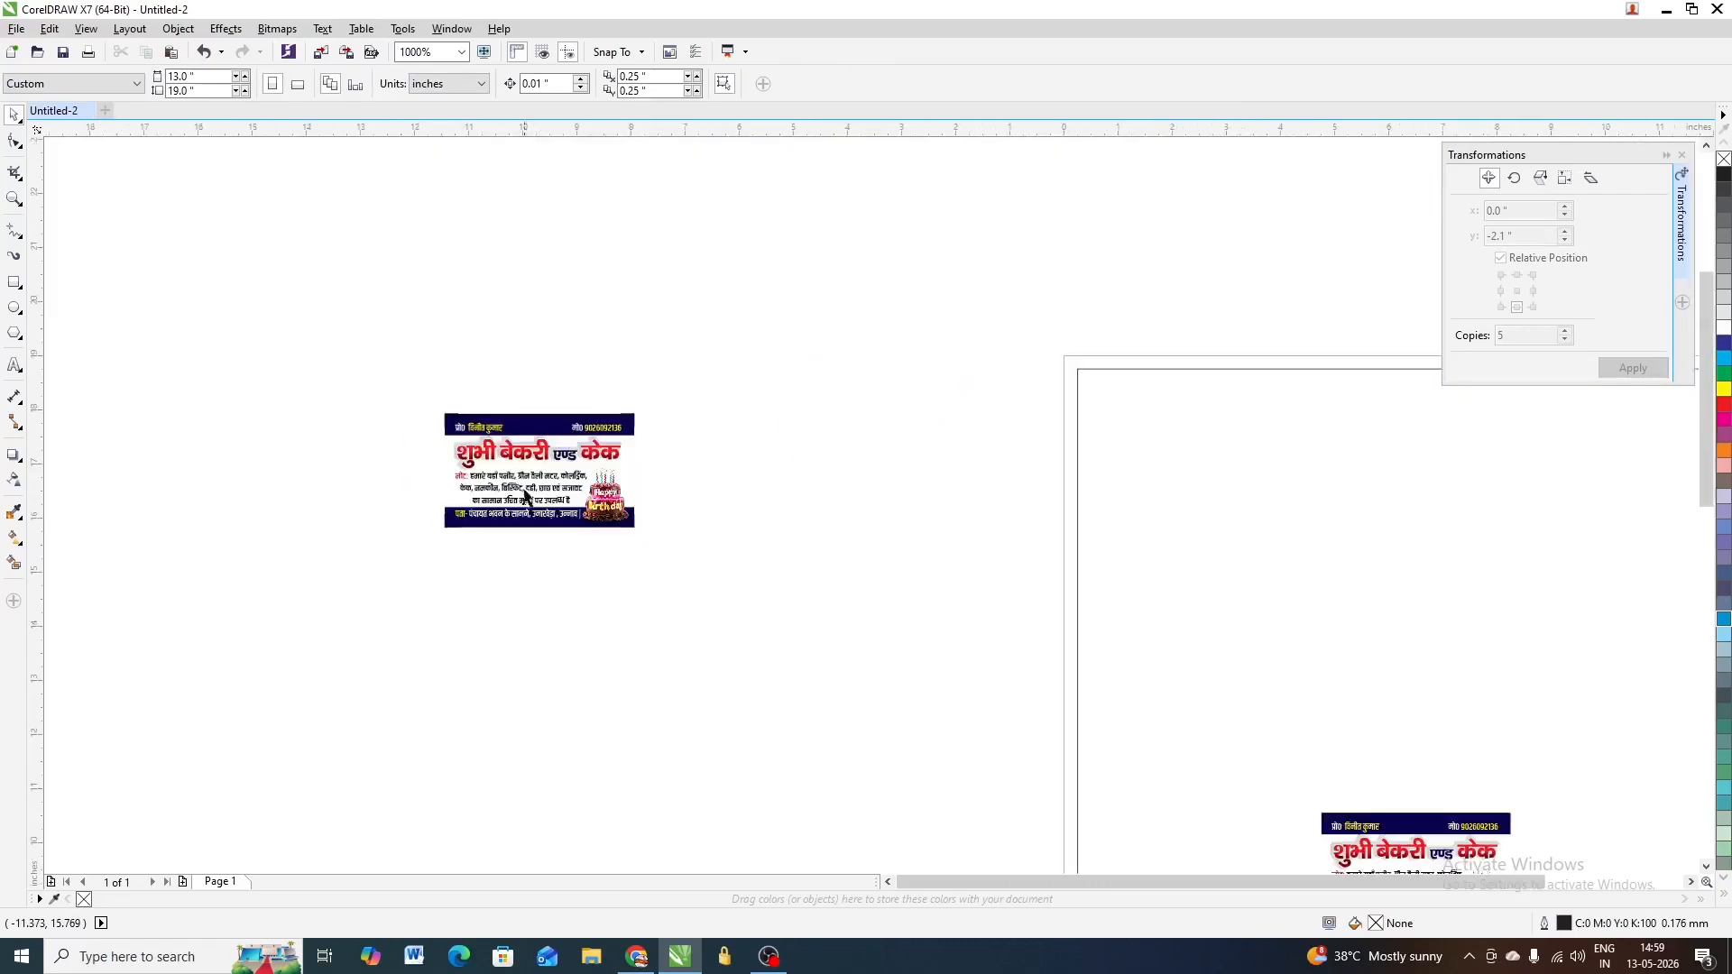
left_click_drag(564, 460, 541, 297)
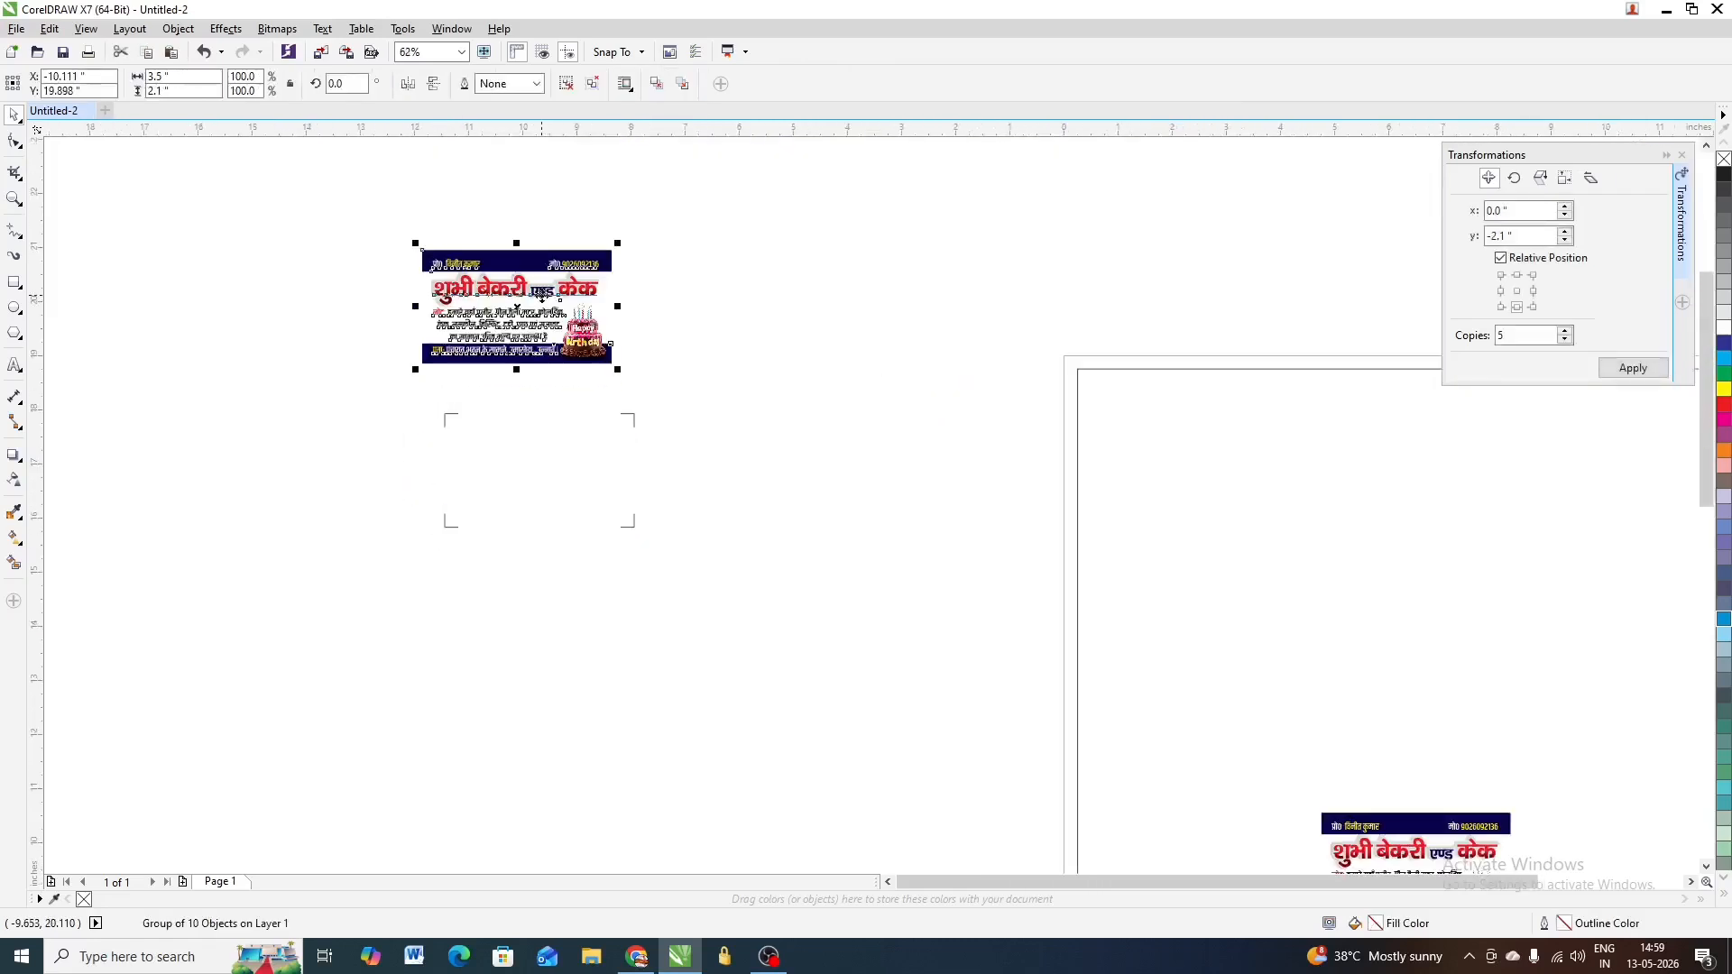
key("Delete")
Select the leftover crop marks, restore the card, and ungroup it into ten objects
scroll(534, 532, "up", 1)
scroll(617, 493, "down", 1)
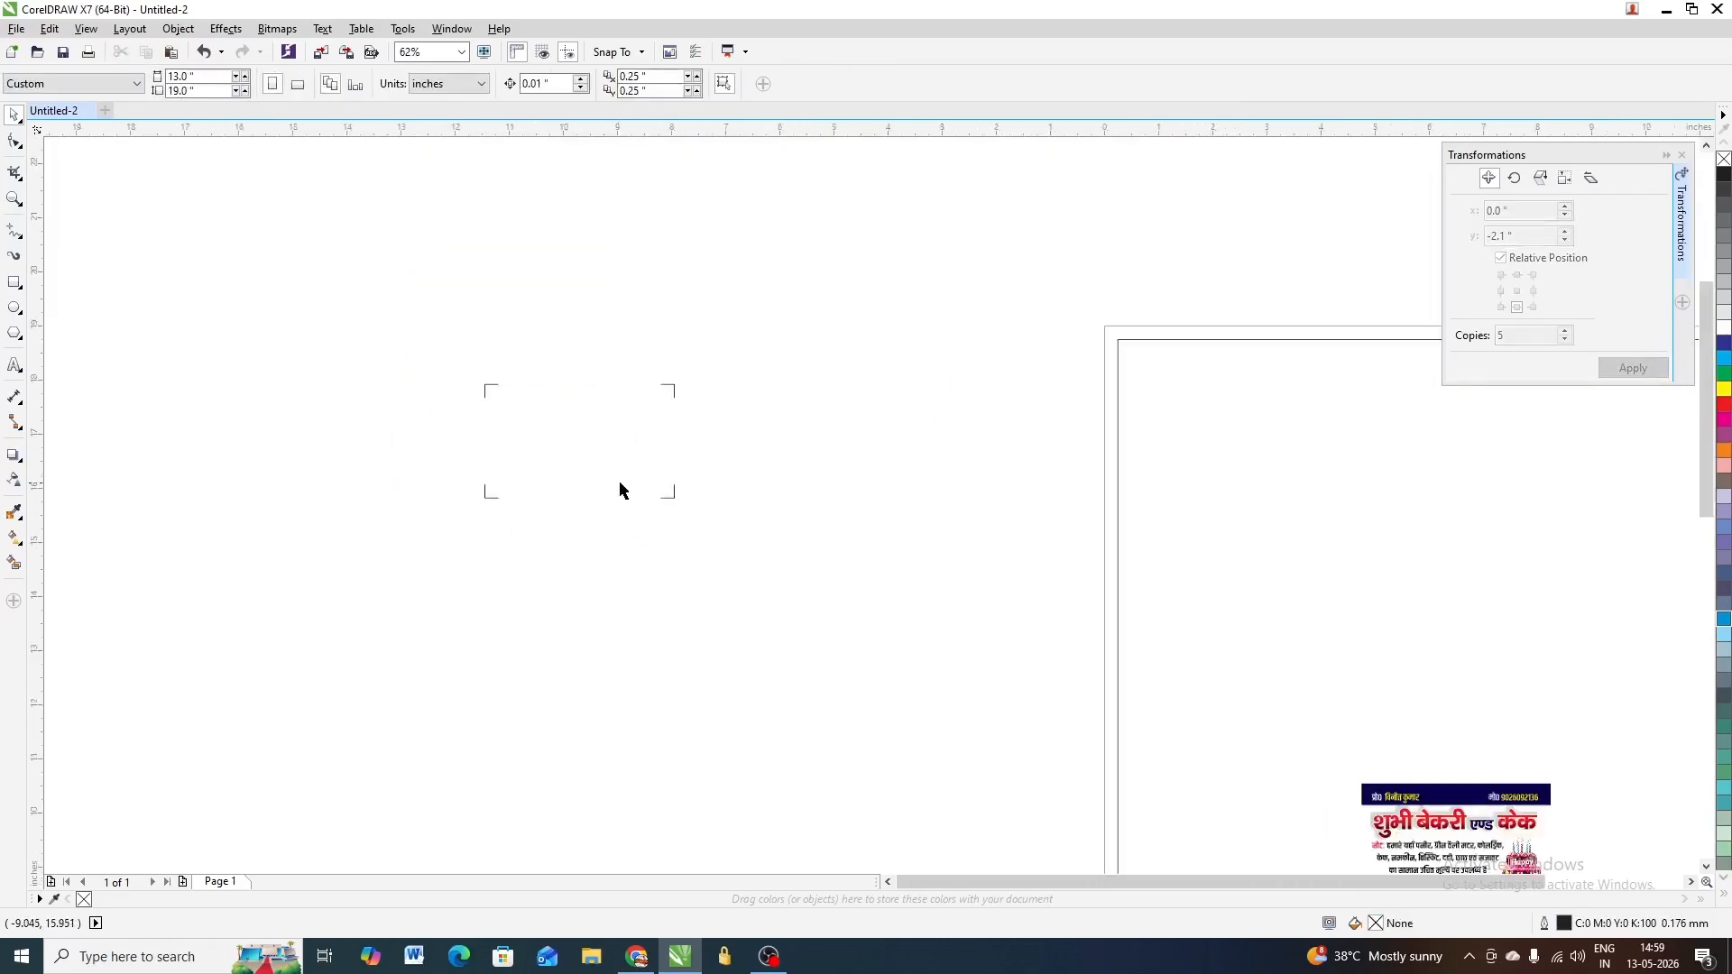
left_click_drag(774, 312, 379, 587)
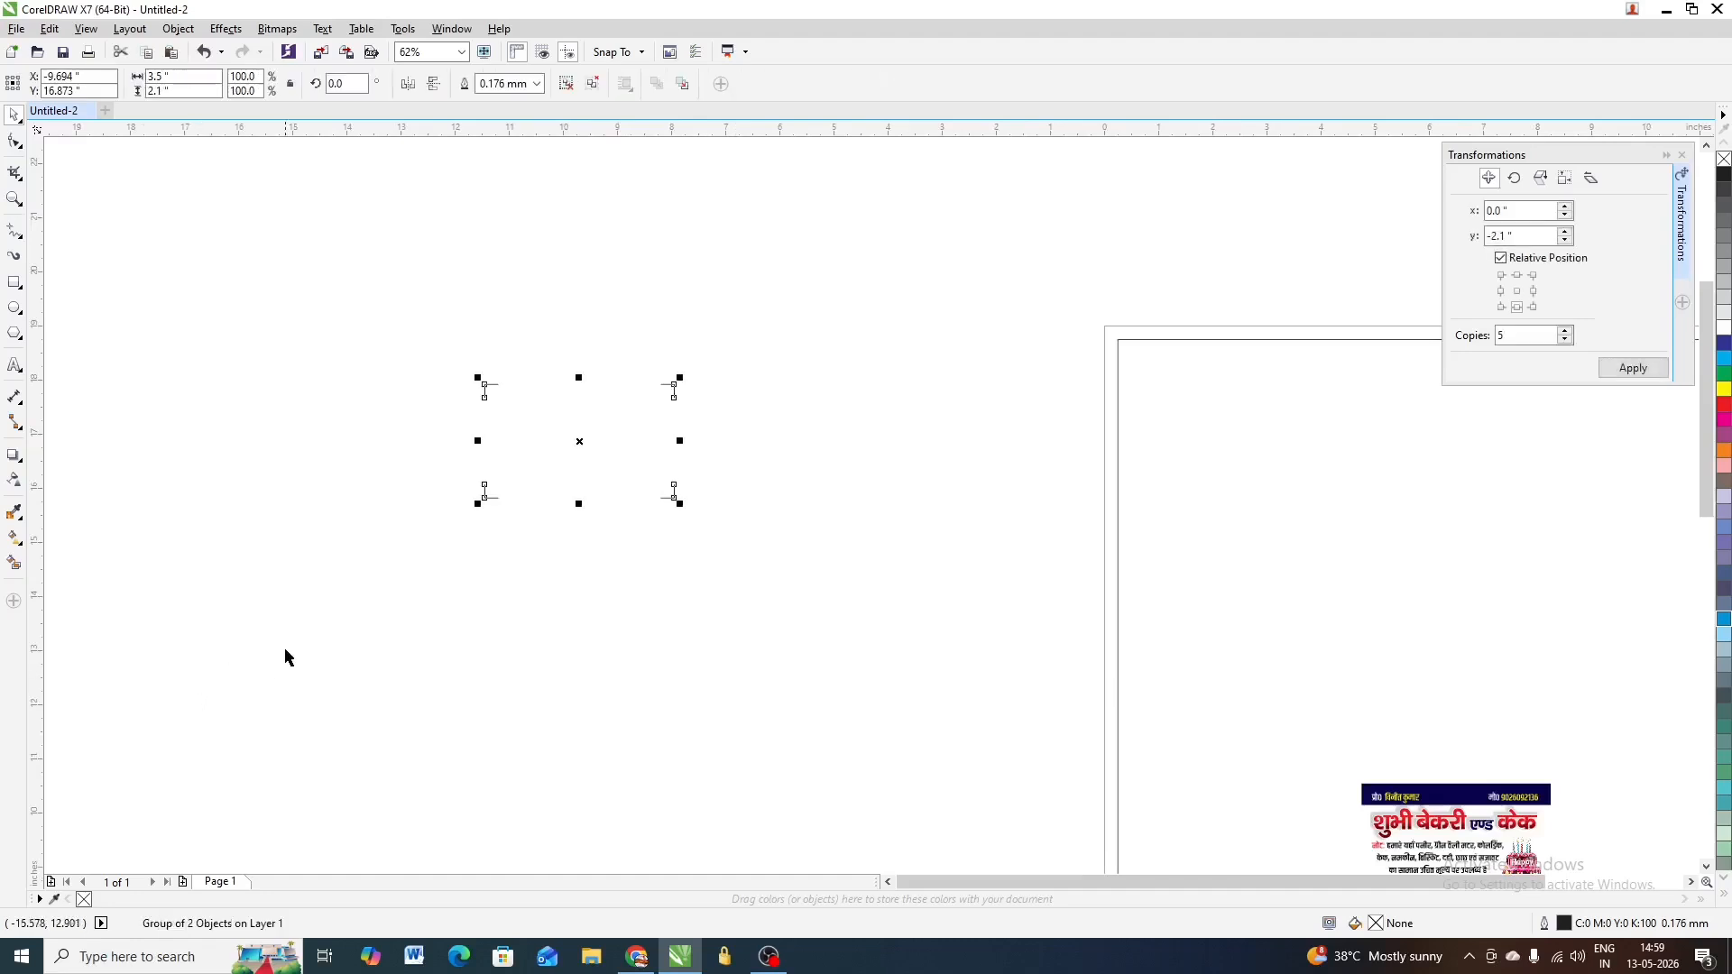
key("ctrl+z")
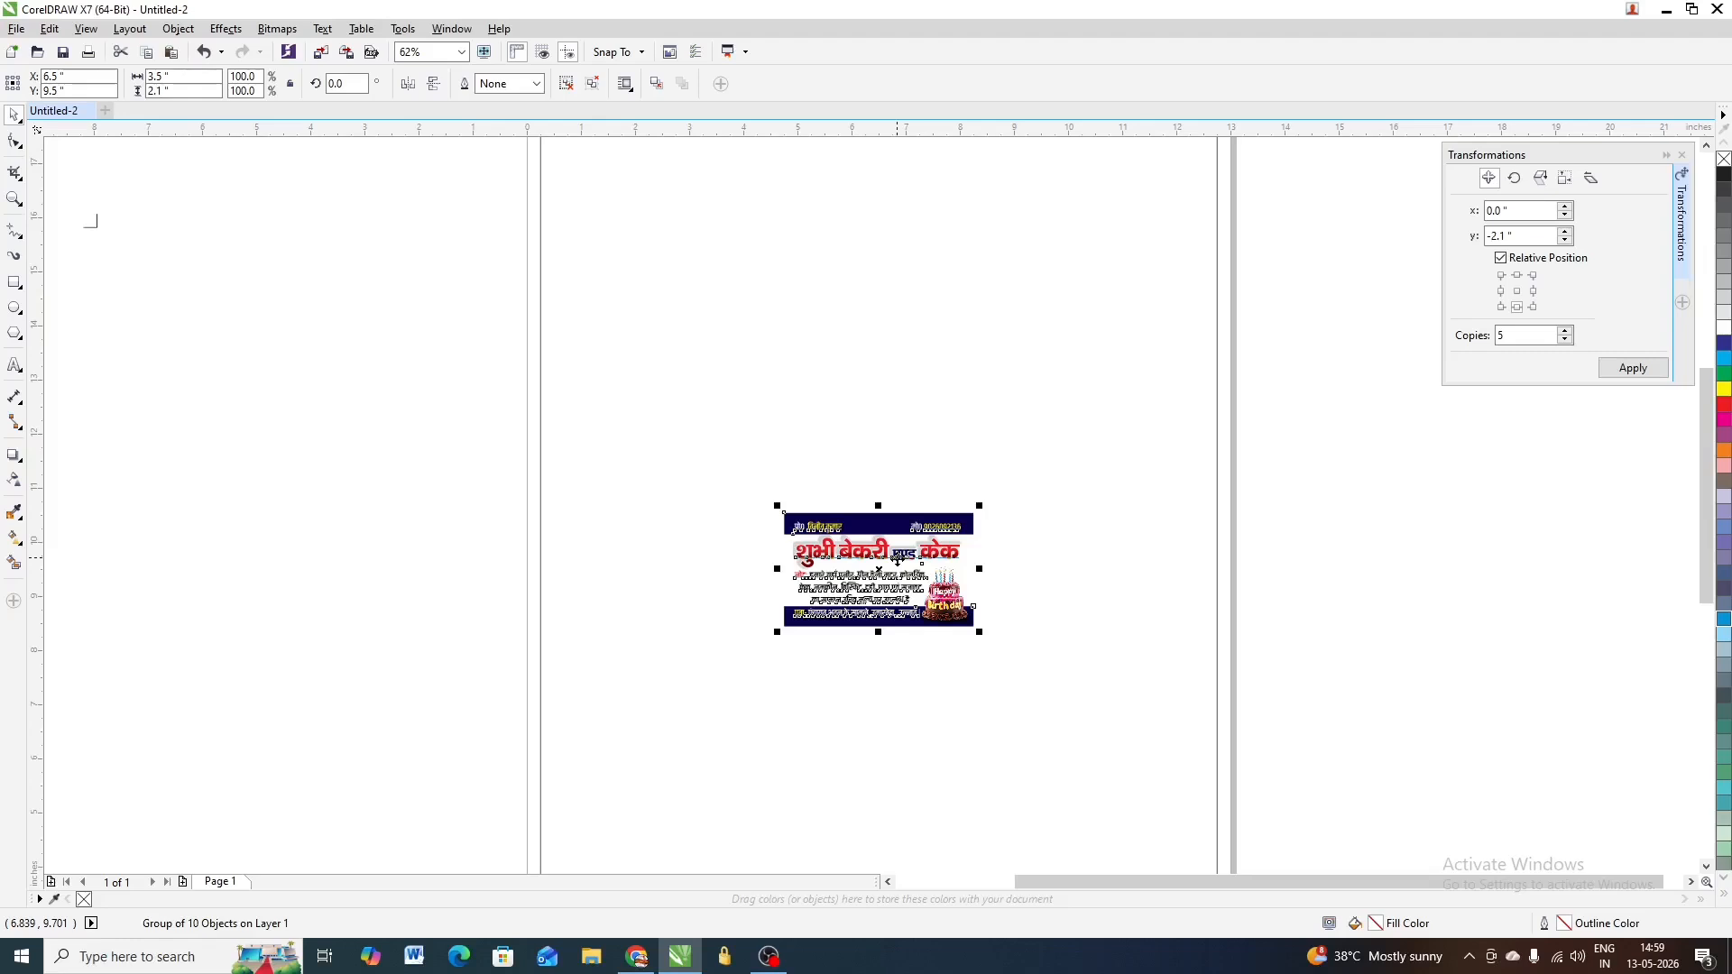
scroll(897, 560, "up", 2)
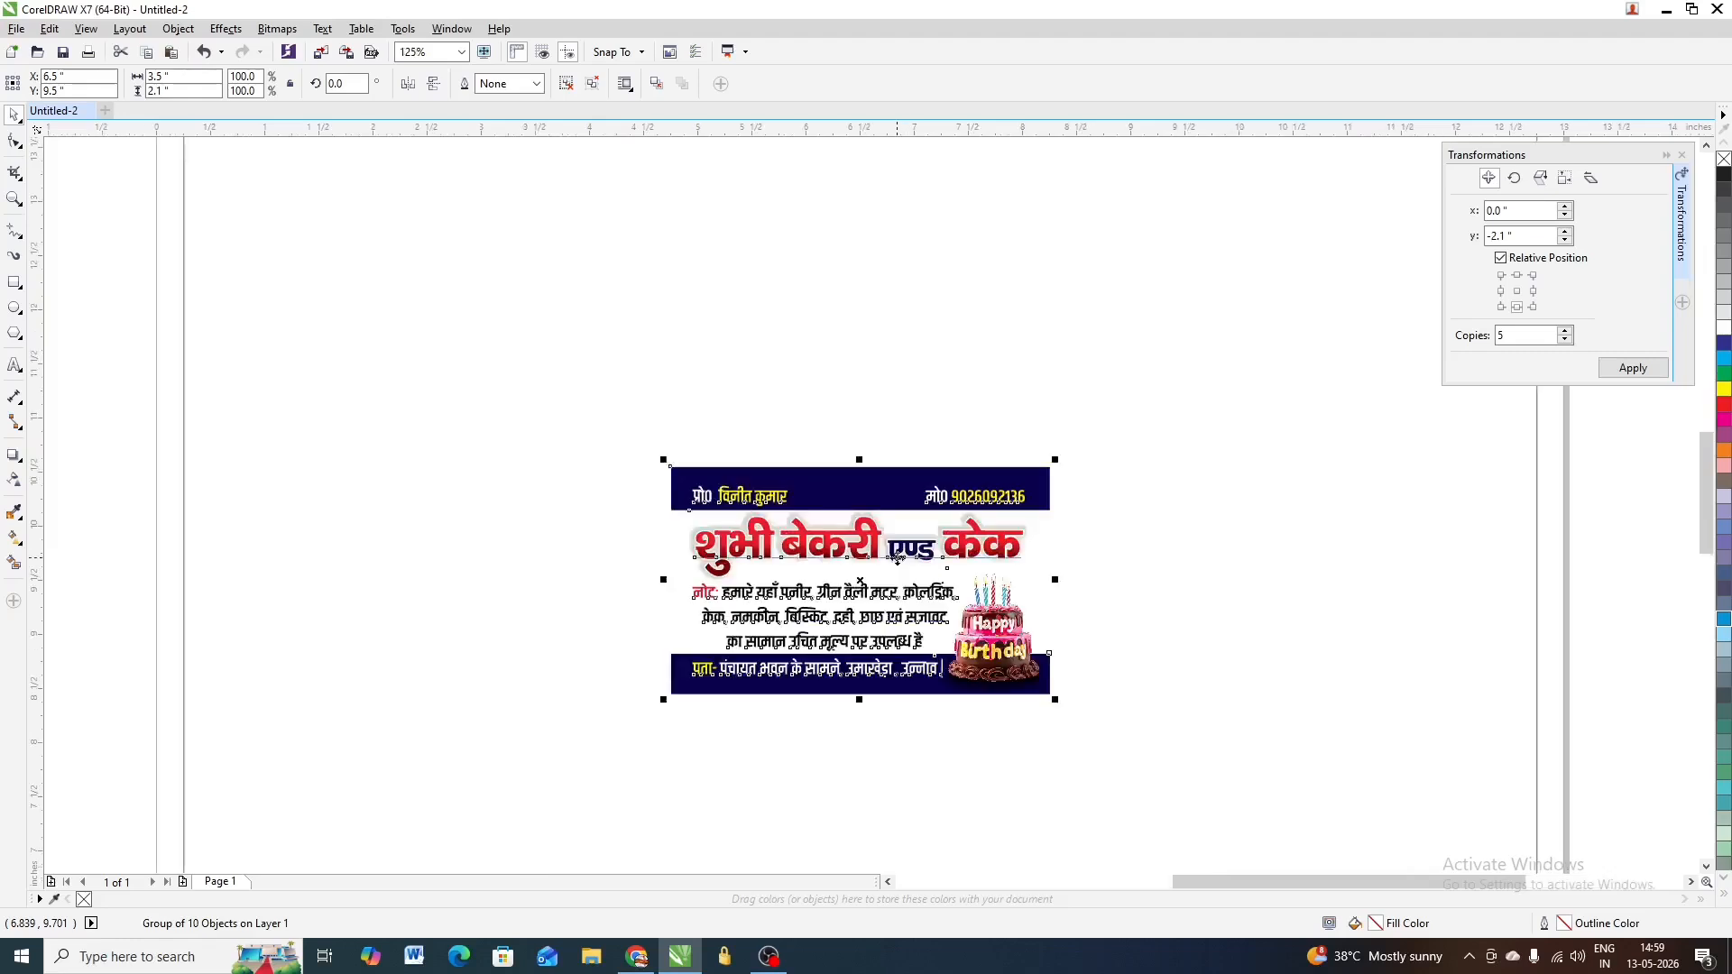
scroll(833, 543, "down", 1)
scroll(833, 542, "up", 1)
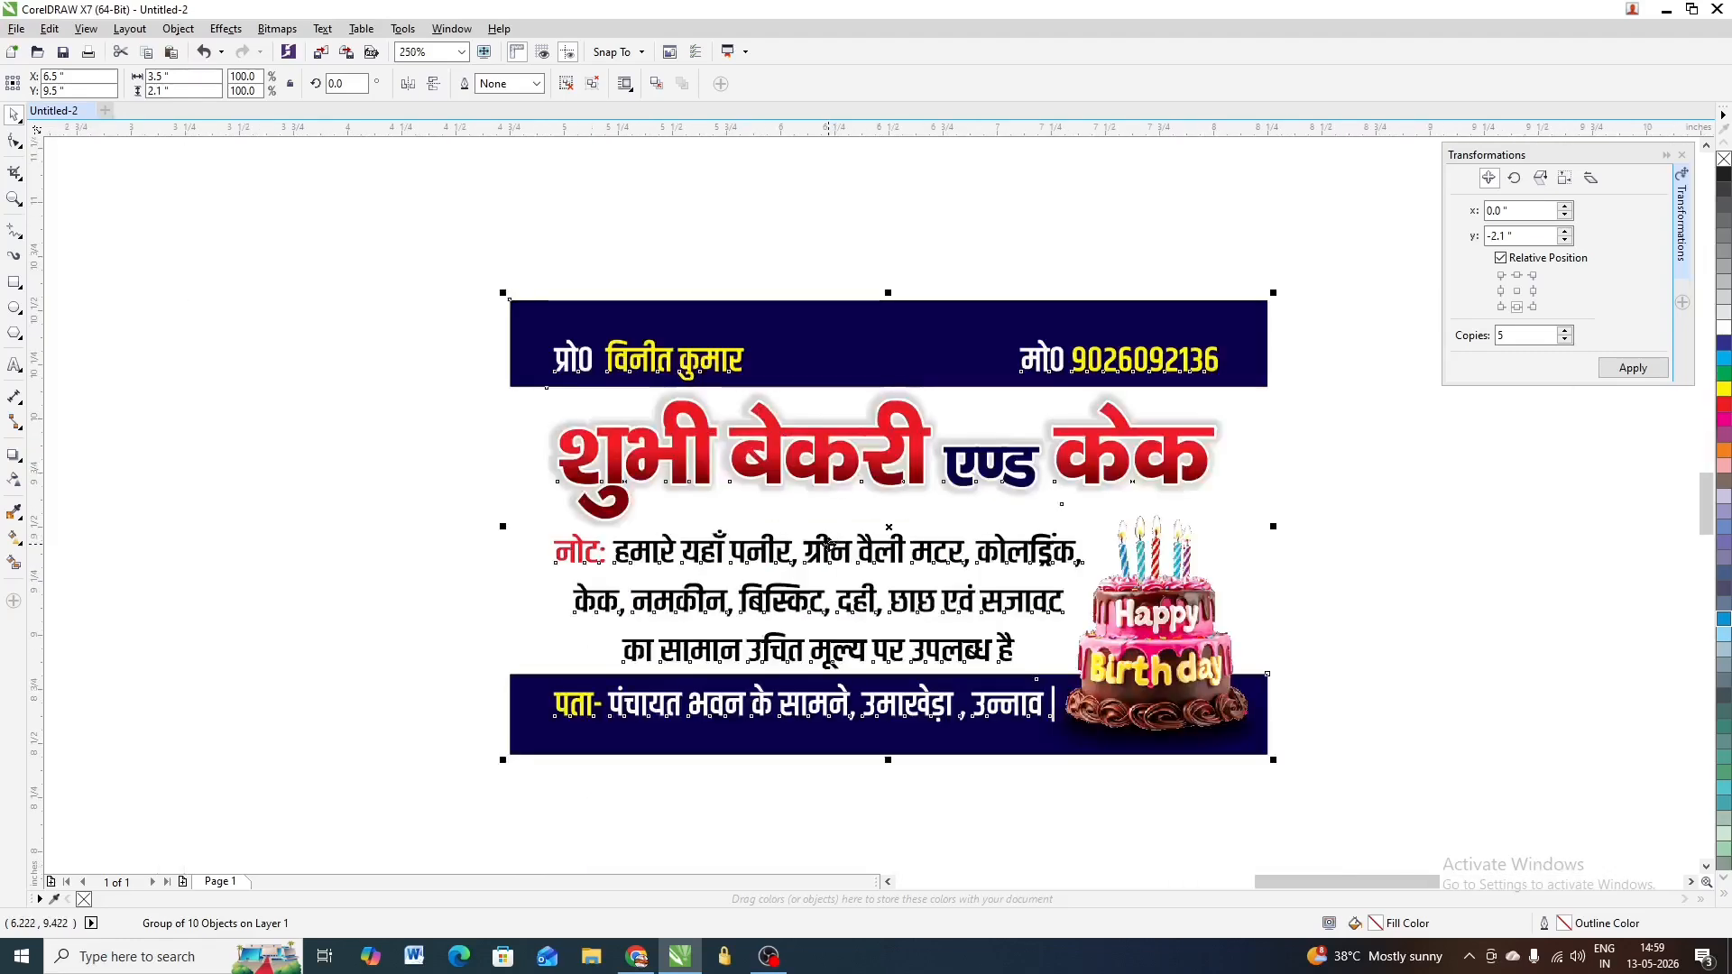
key("ctrl+u")
scroll(549, 467, "down", 1)
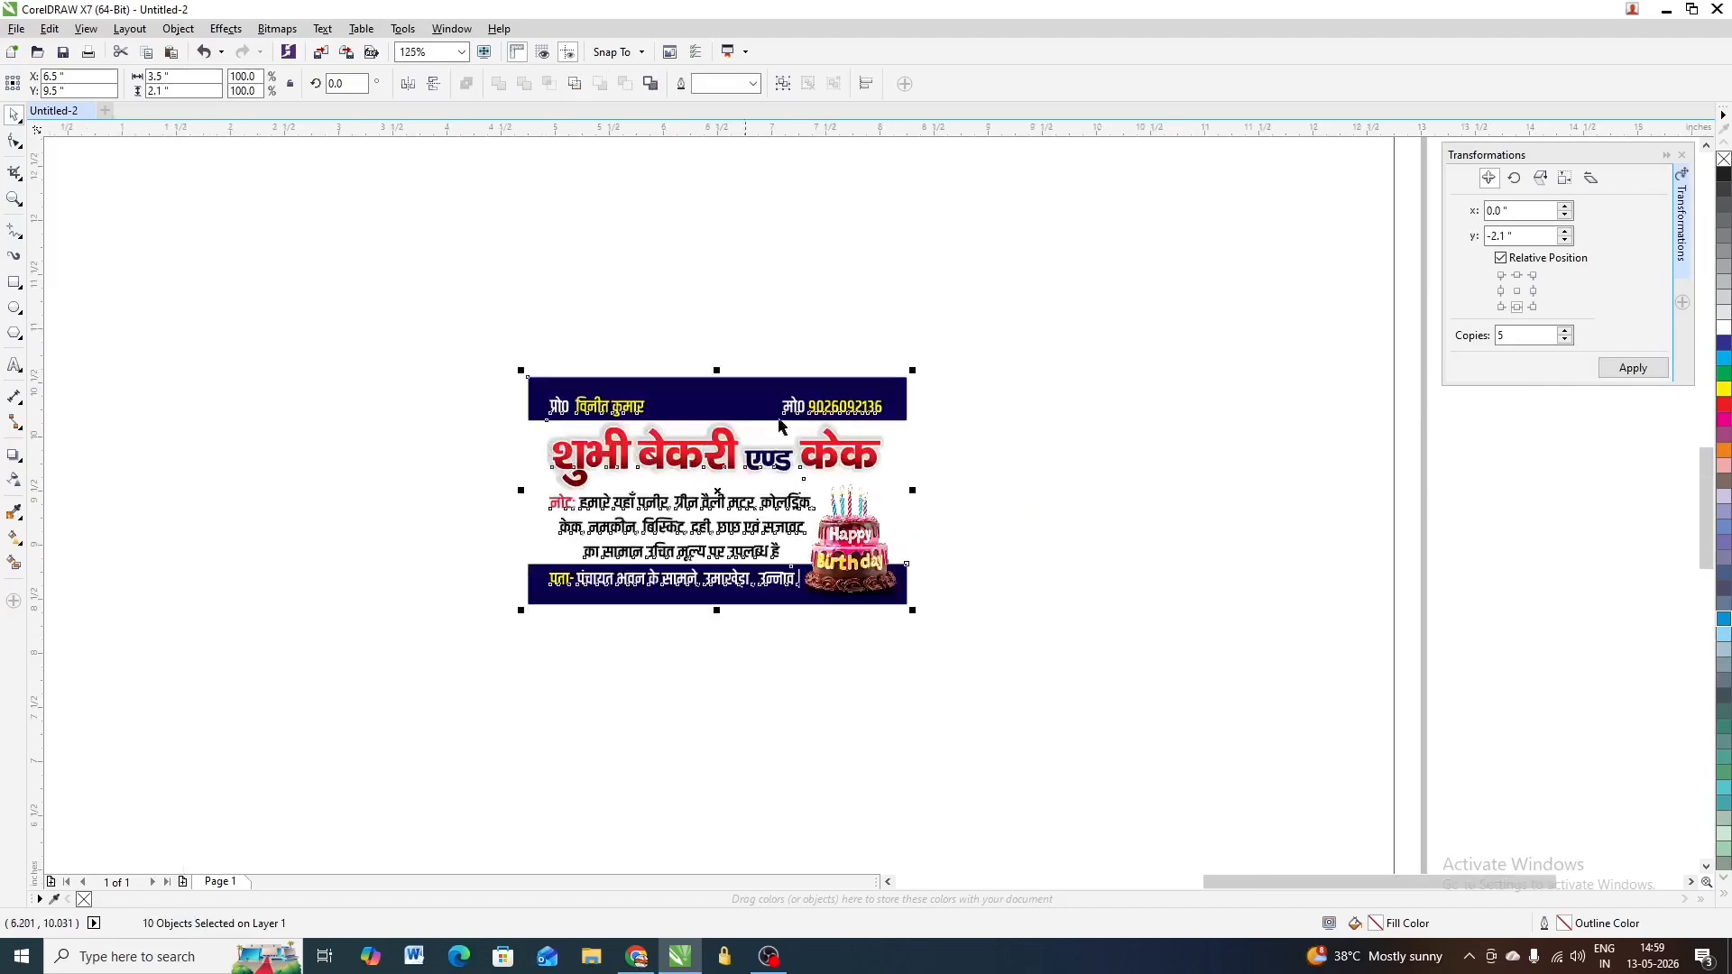
left_click(911, 371)
scroll(644, 427, "up", 1)
left_click(653, 422)
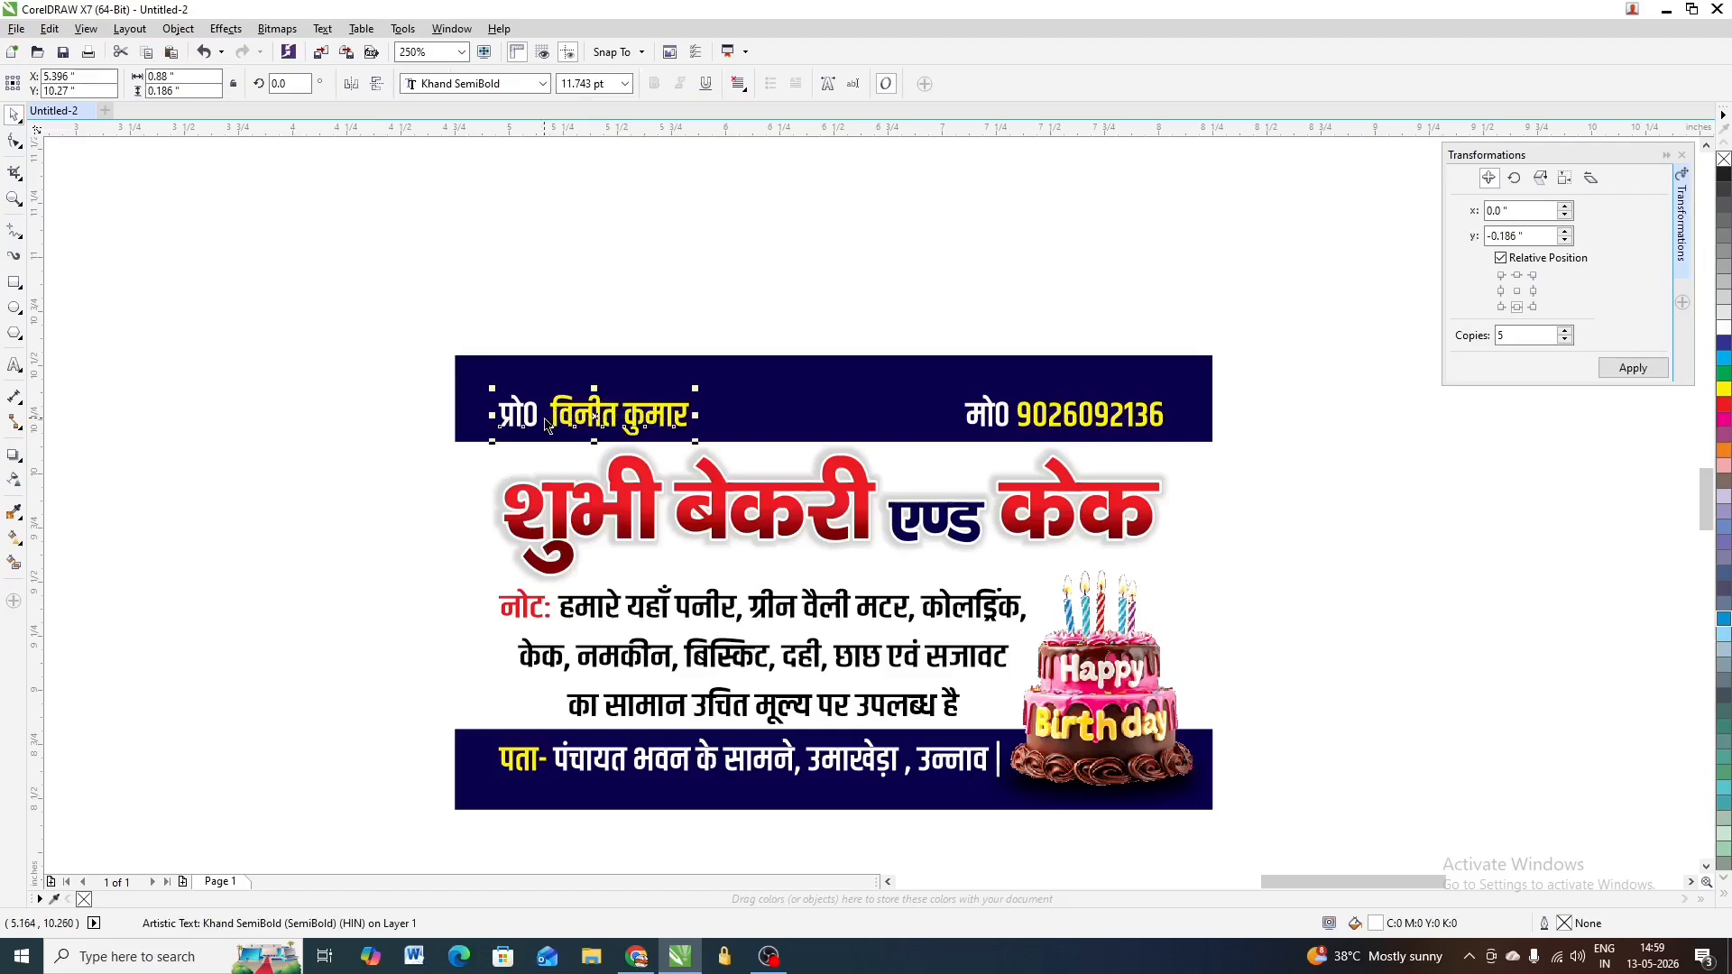
scroll(665, 425, "up", 1)
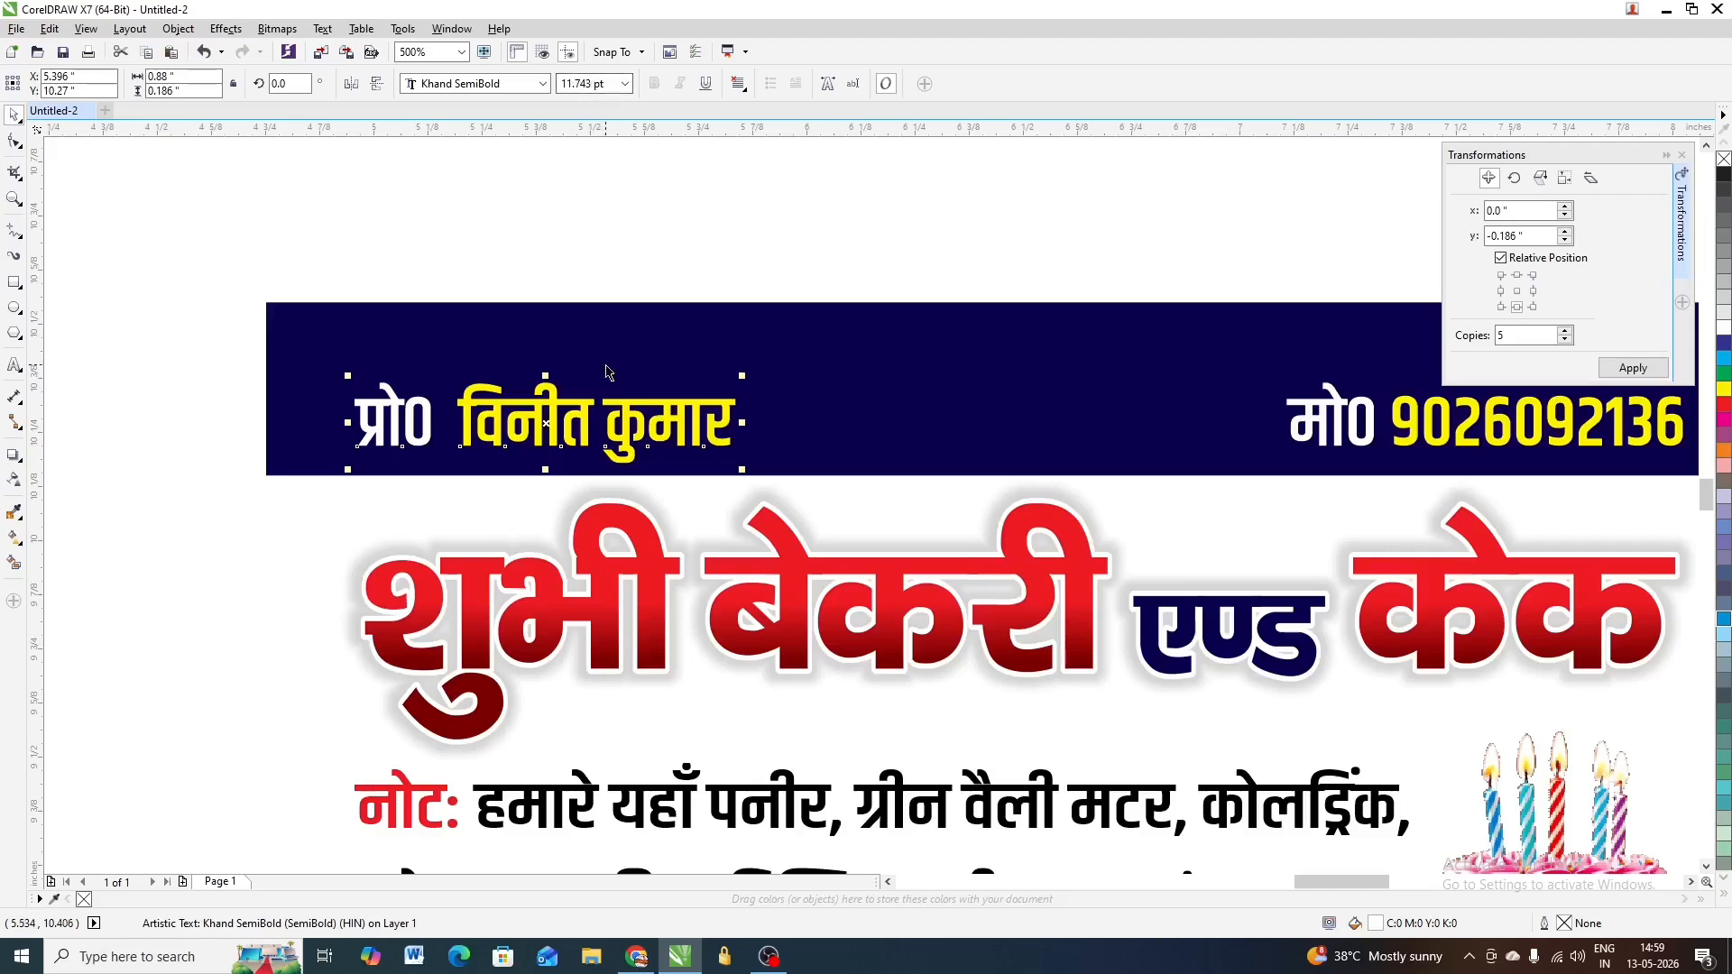
scroll(649, 394, "down", 2)
scroll(649, 394, "up", 1)
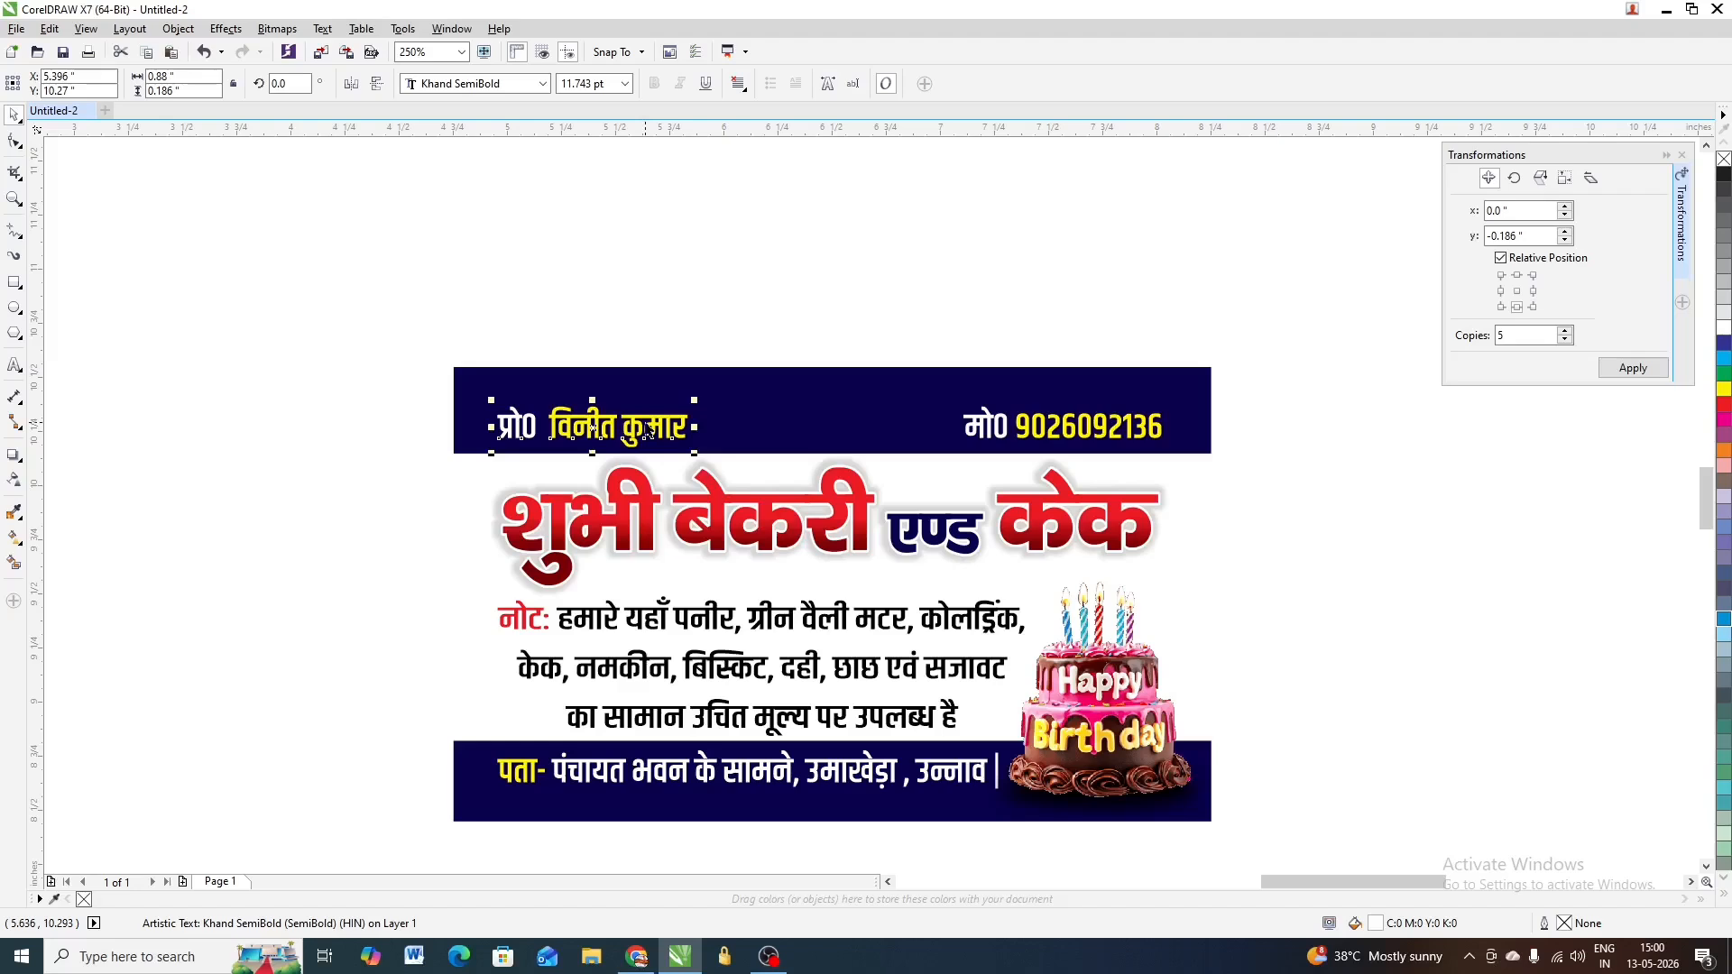
key("ctrl+k")
scroll(572, 427, "up", 1)
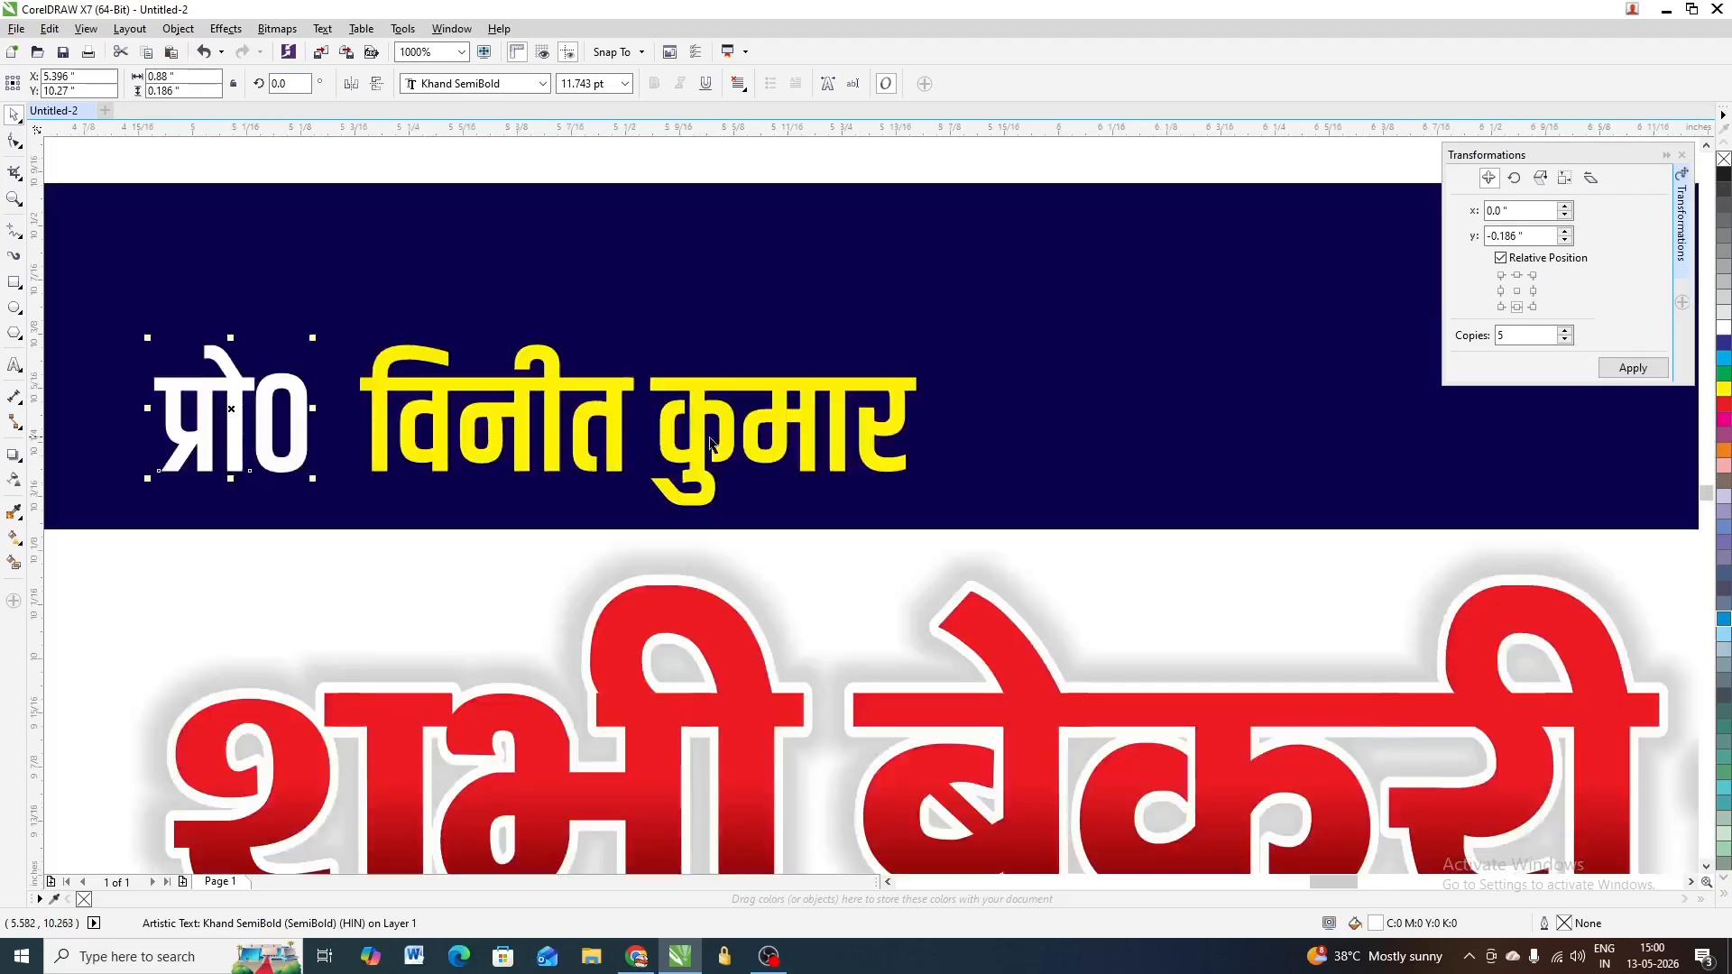
scroll(689, 431, "up", 1)
scroll(715, 439, "down", 1)
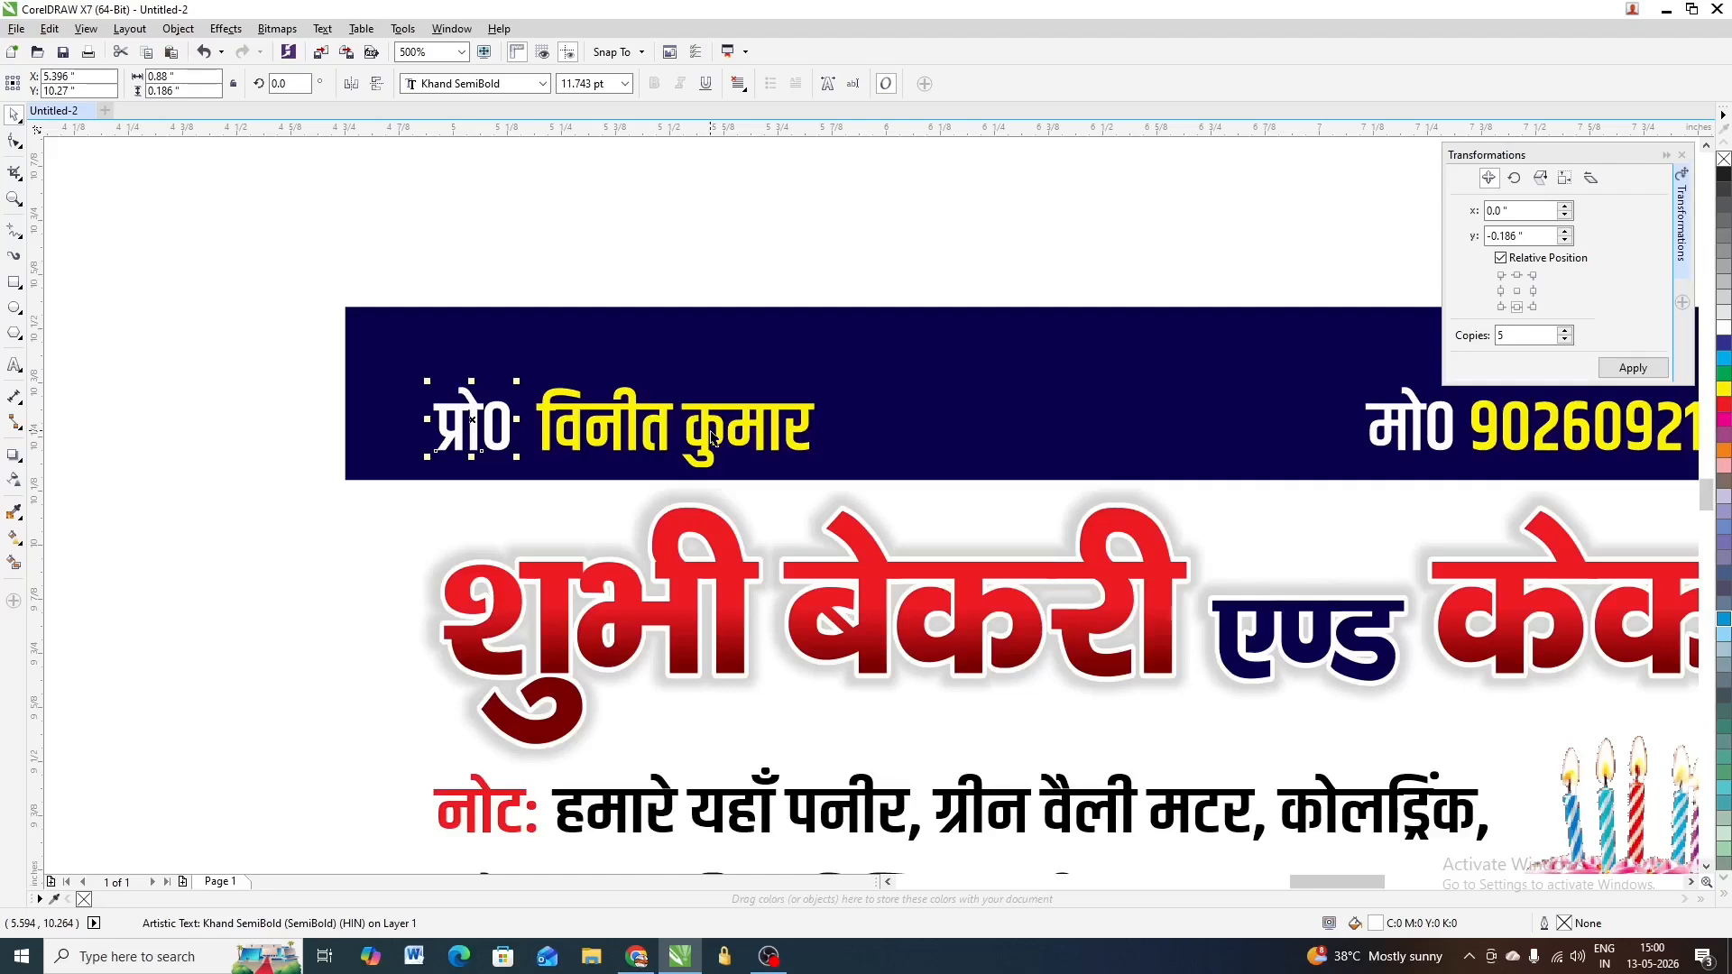
scroll(663, 439, "down", 1)
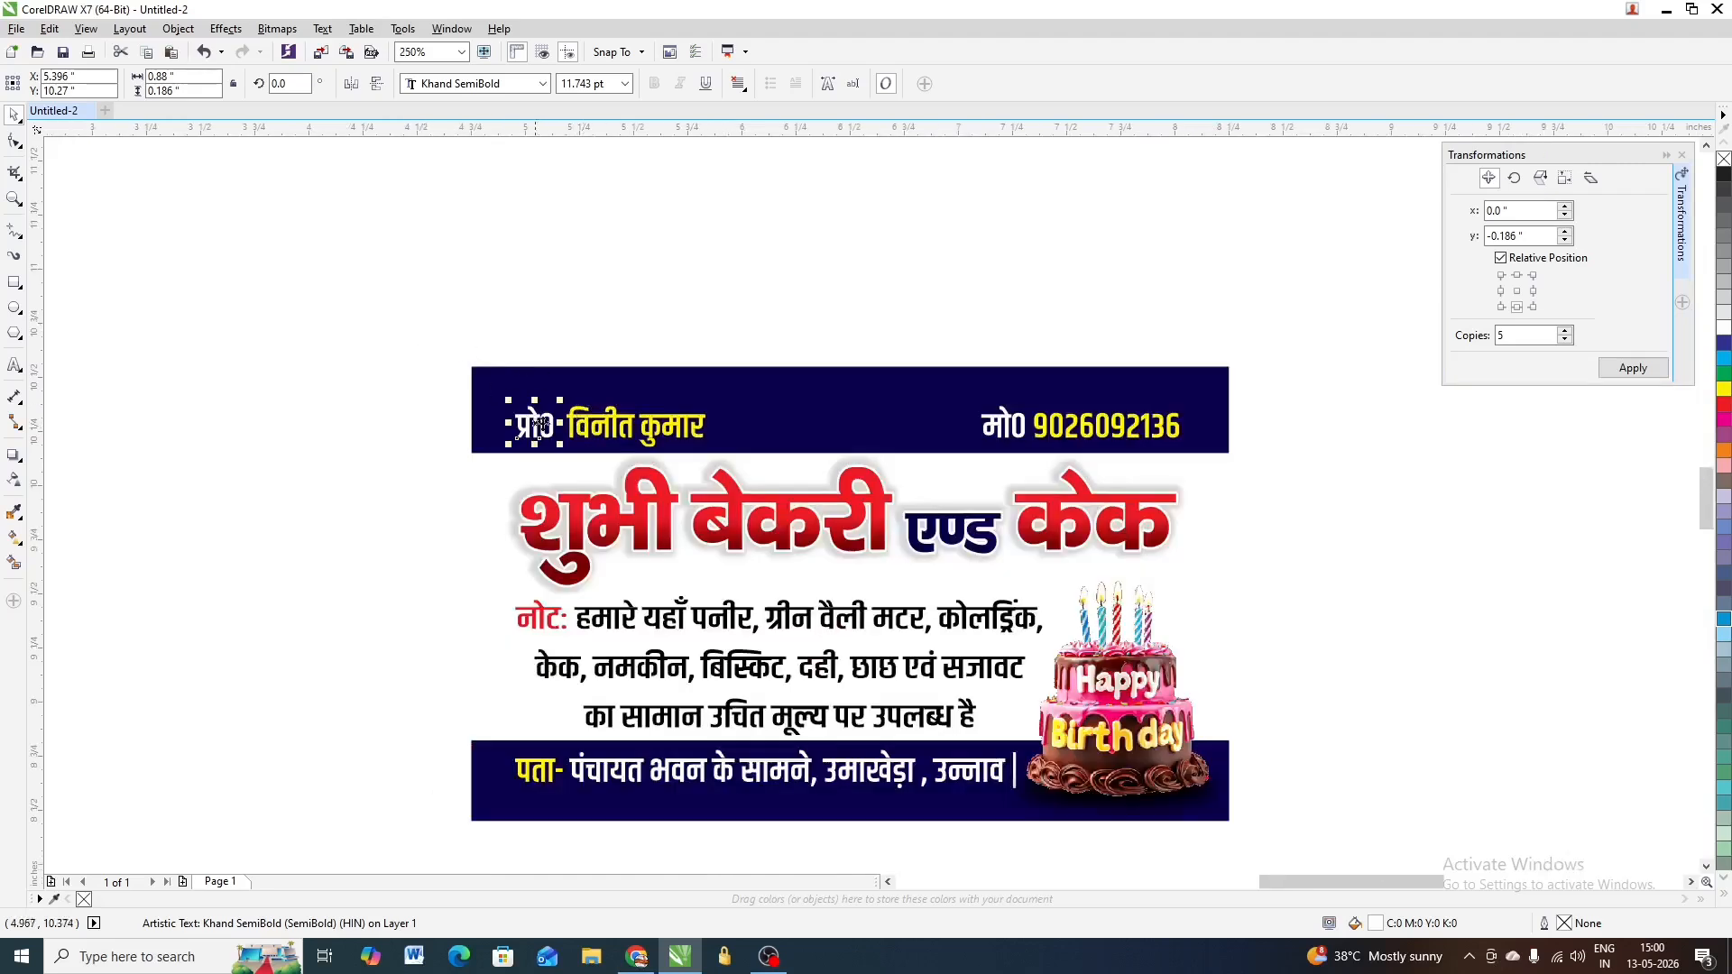
scroll(546, 428, "up", 1)
scroll(556, 445, "down", 1)
left_click(626, 397)
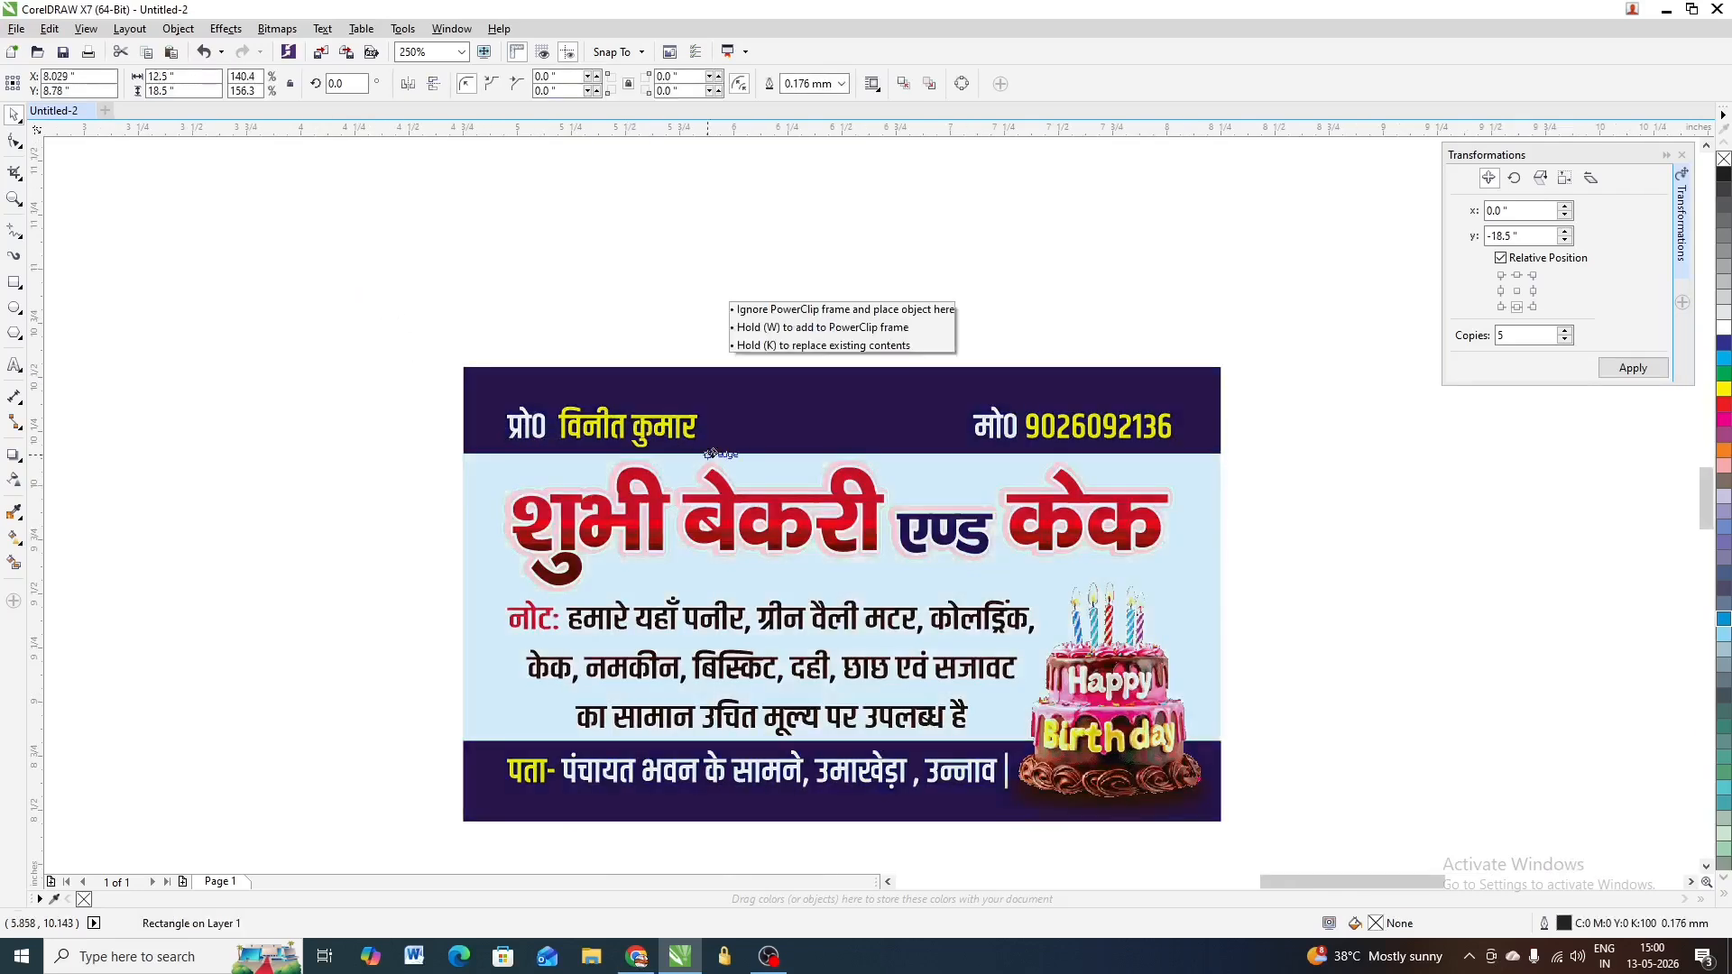
scroll(626, 397, "down", 1)
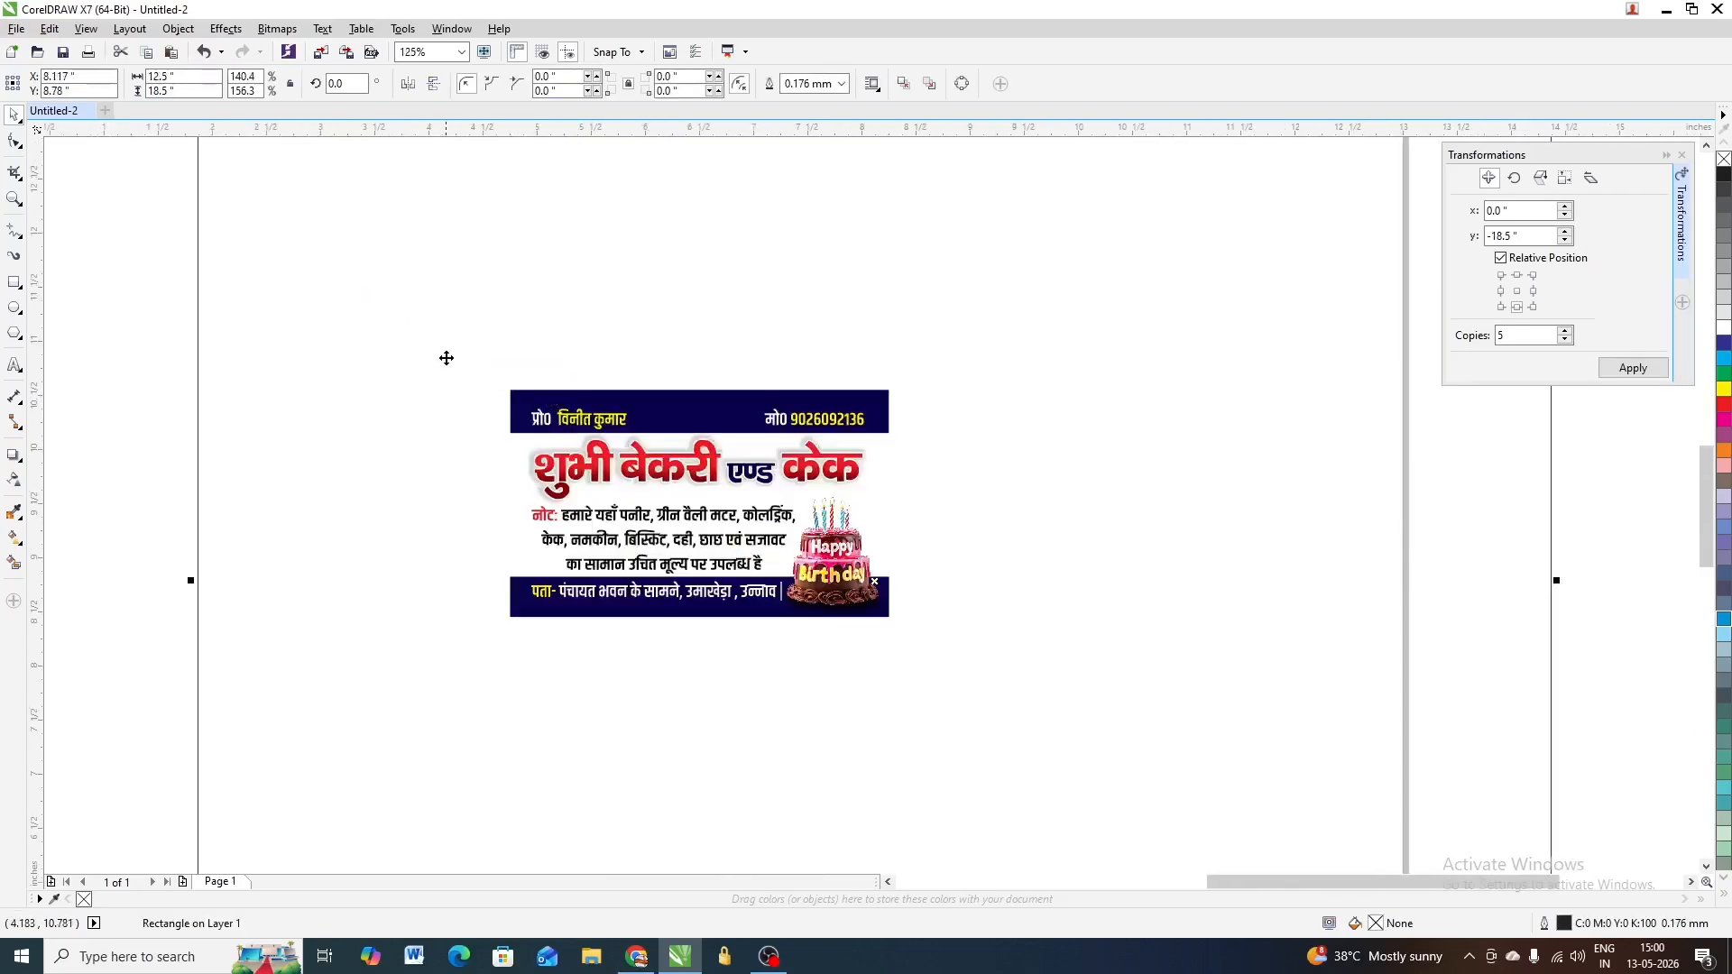
left_click_drag(171, 317, 757, 465)
scroll(650, 437, "up", 1)
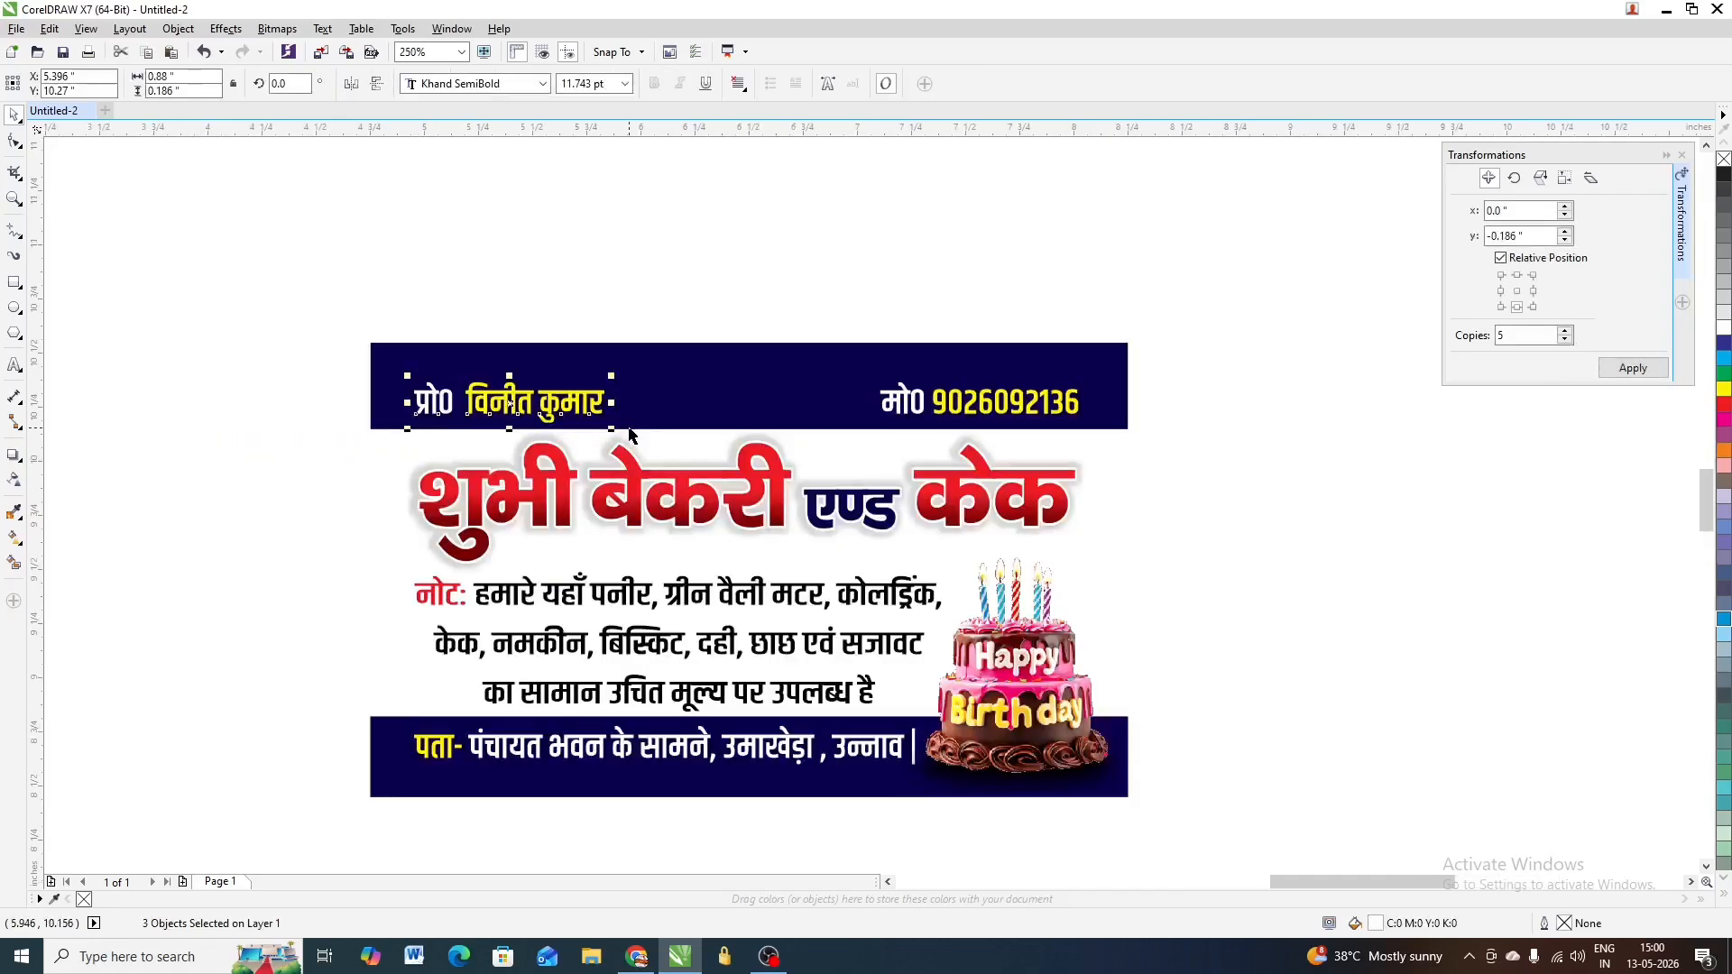
Weld the white प्रो0 word's letters into a single curve
scroll(498, 397, "up", 1)
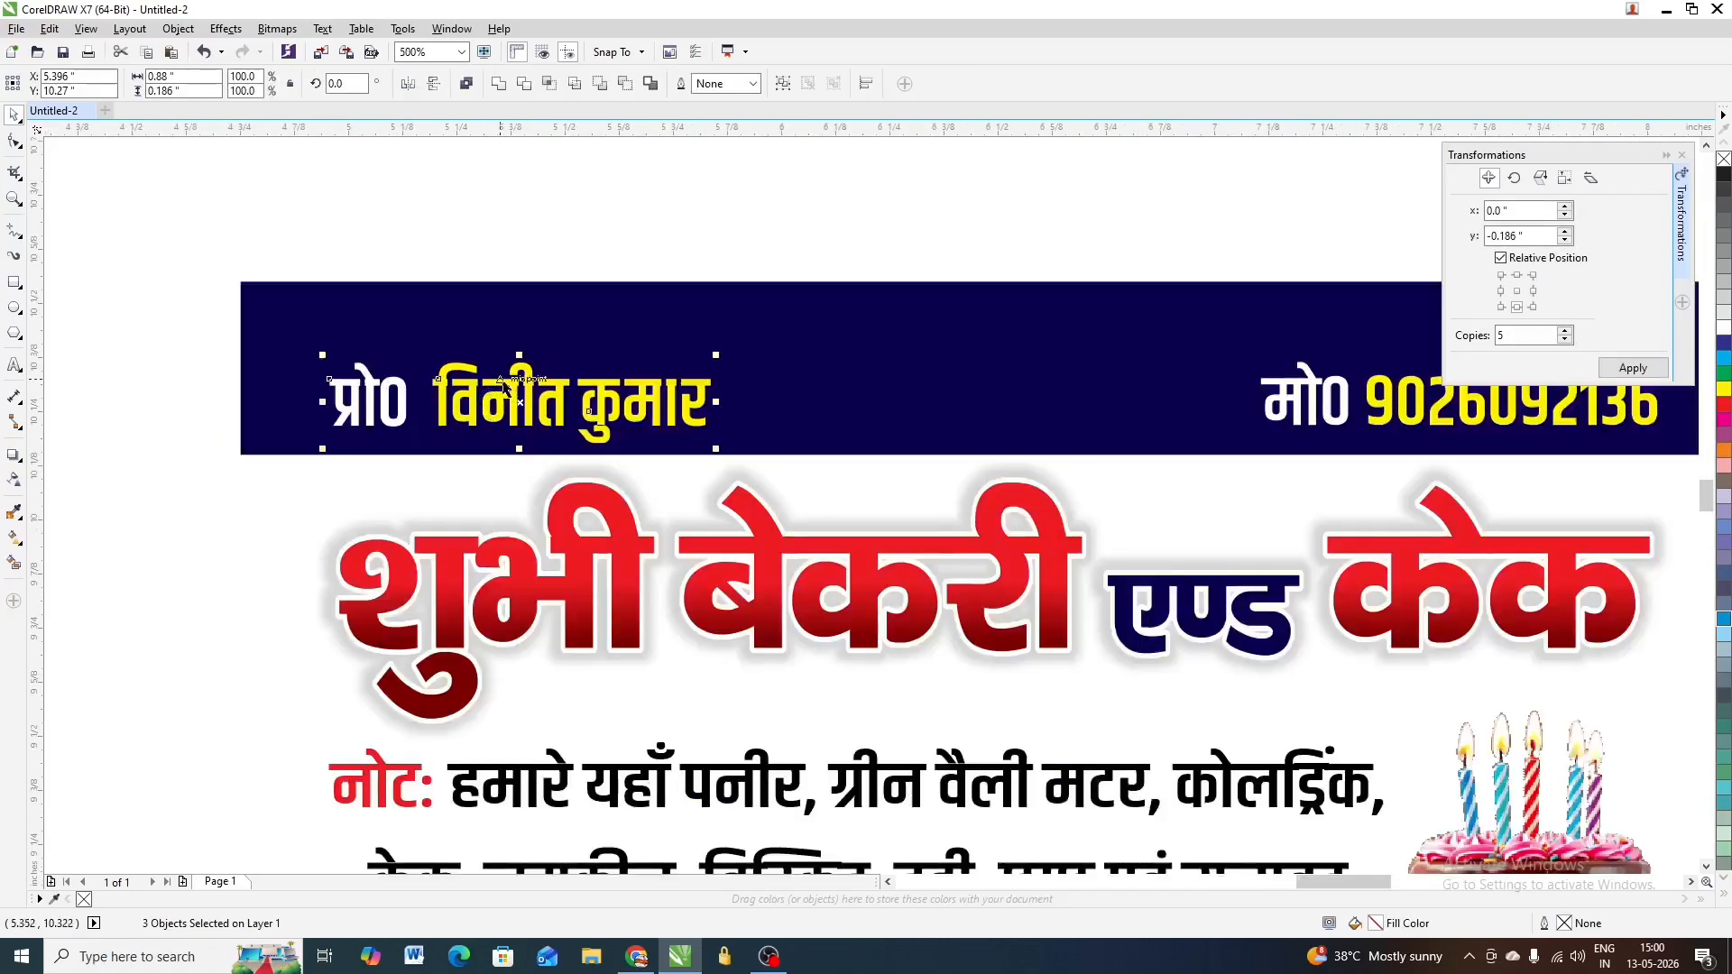
scroll(503, 386, "up", 1)
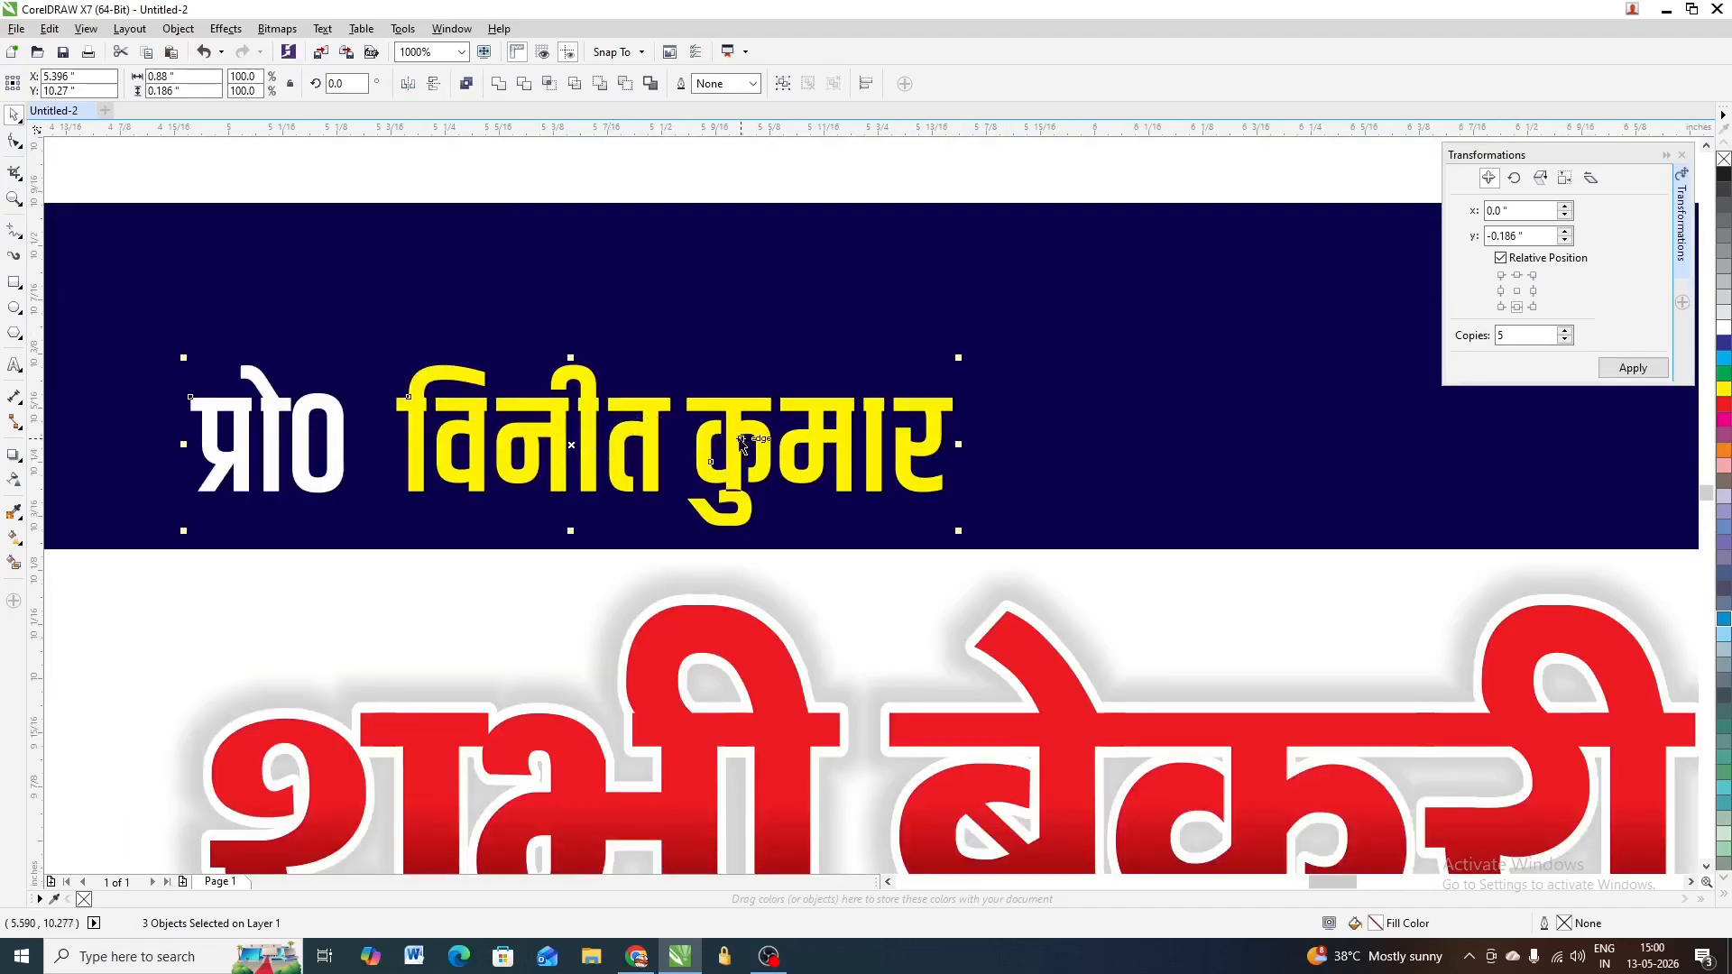
scroll(280, 397, "up", 1)
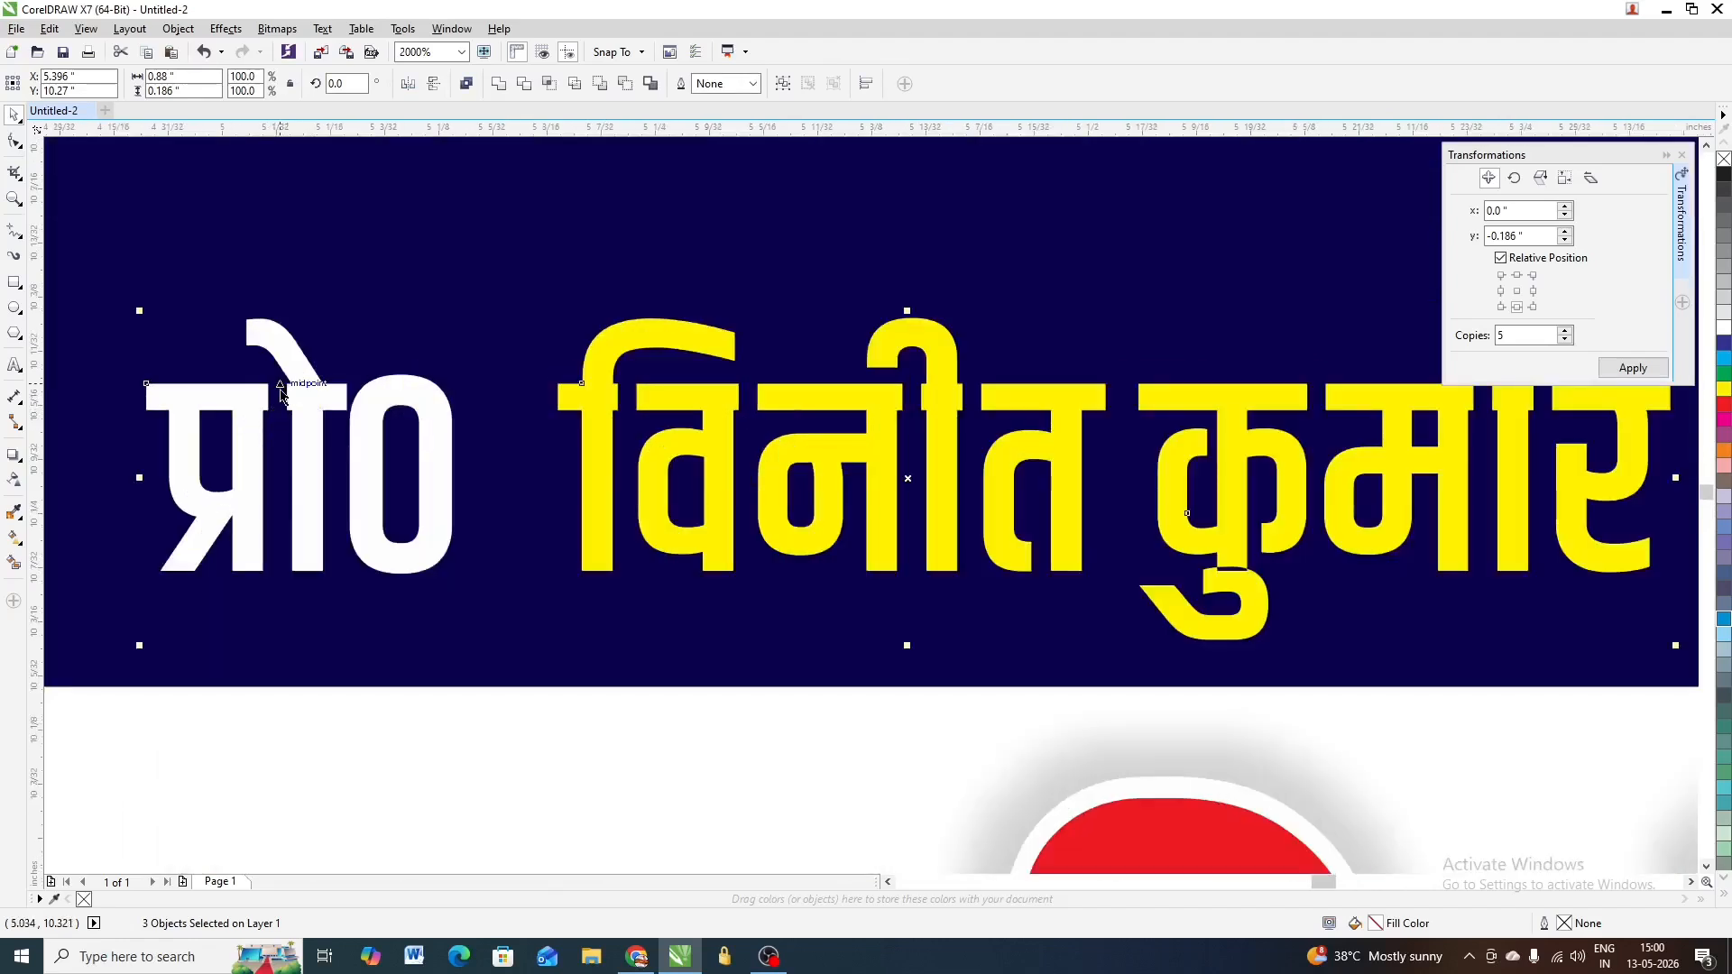
scroll(763, 424, "down", 1)
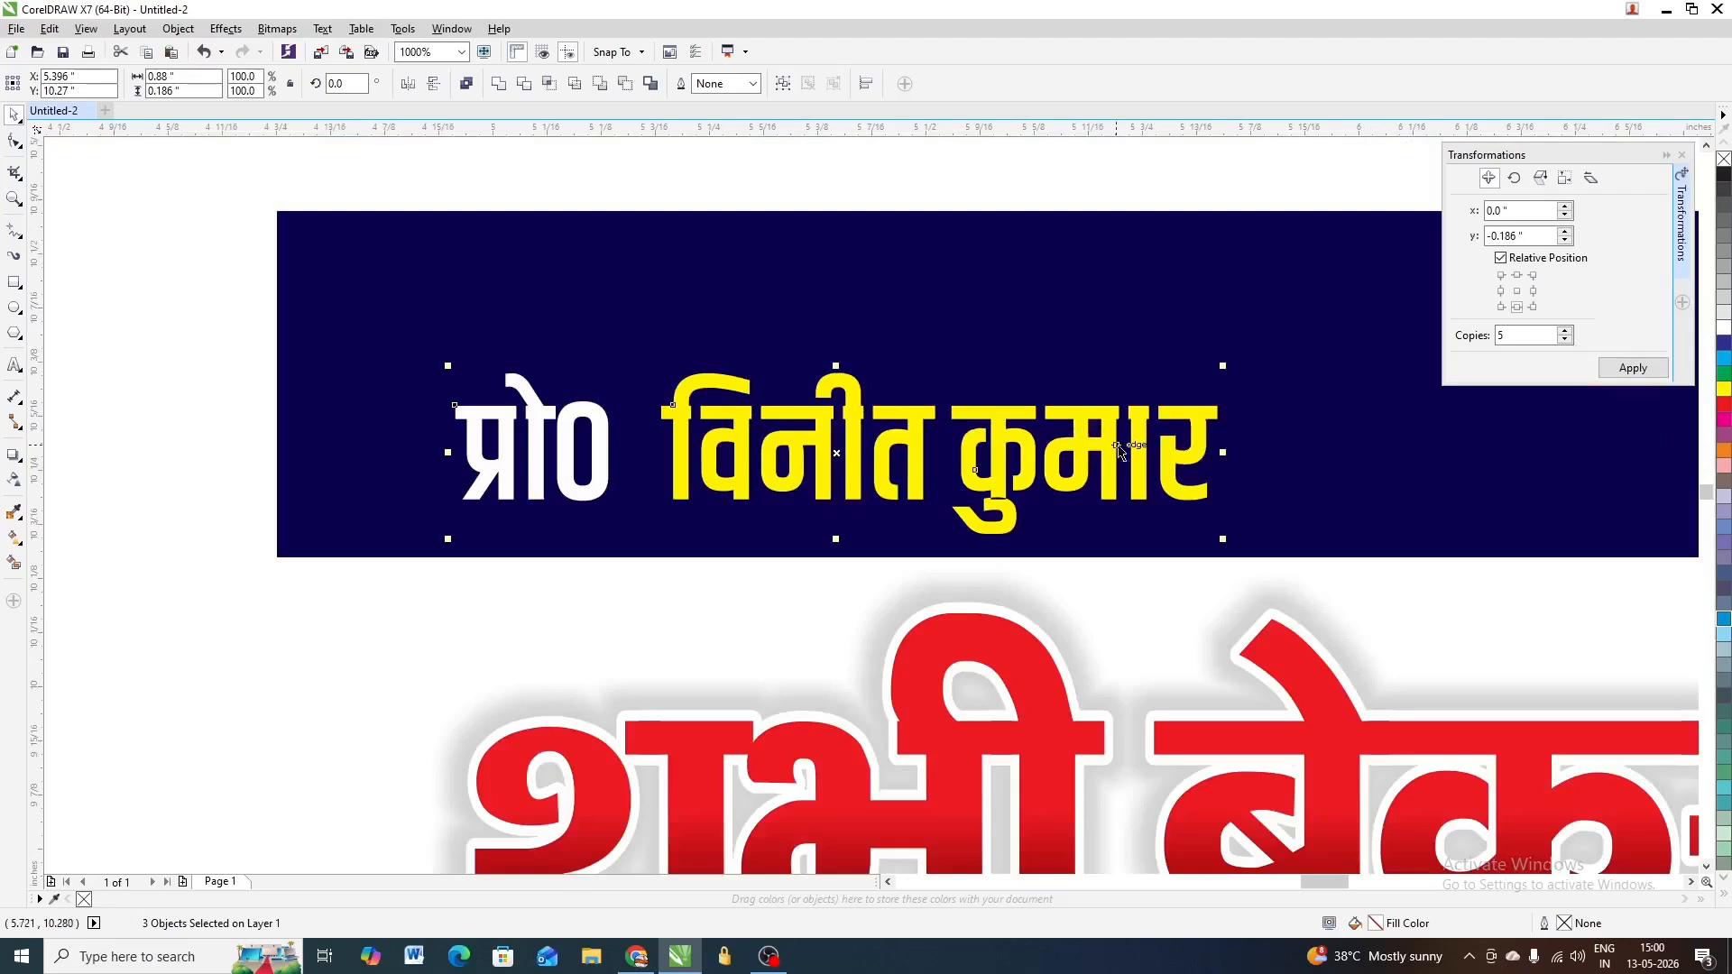
scroll(574, 442, "up", 1)
scroll(541, 406, "down", 1)
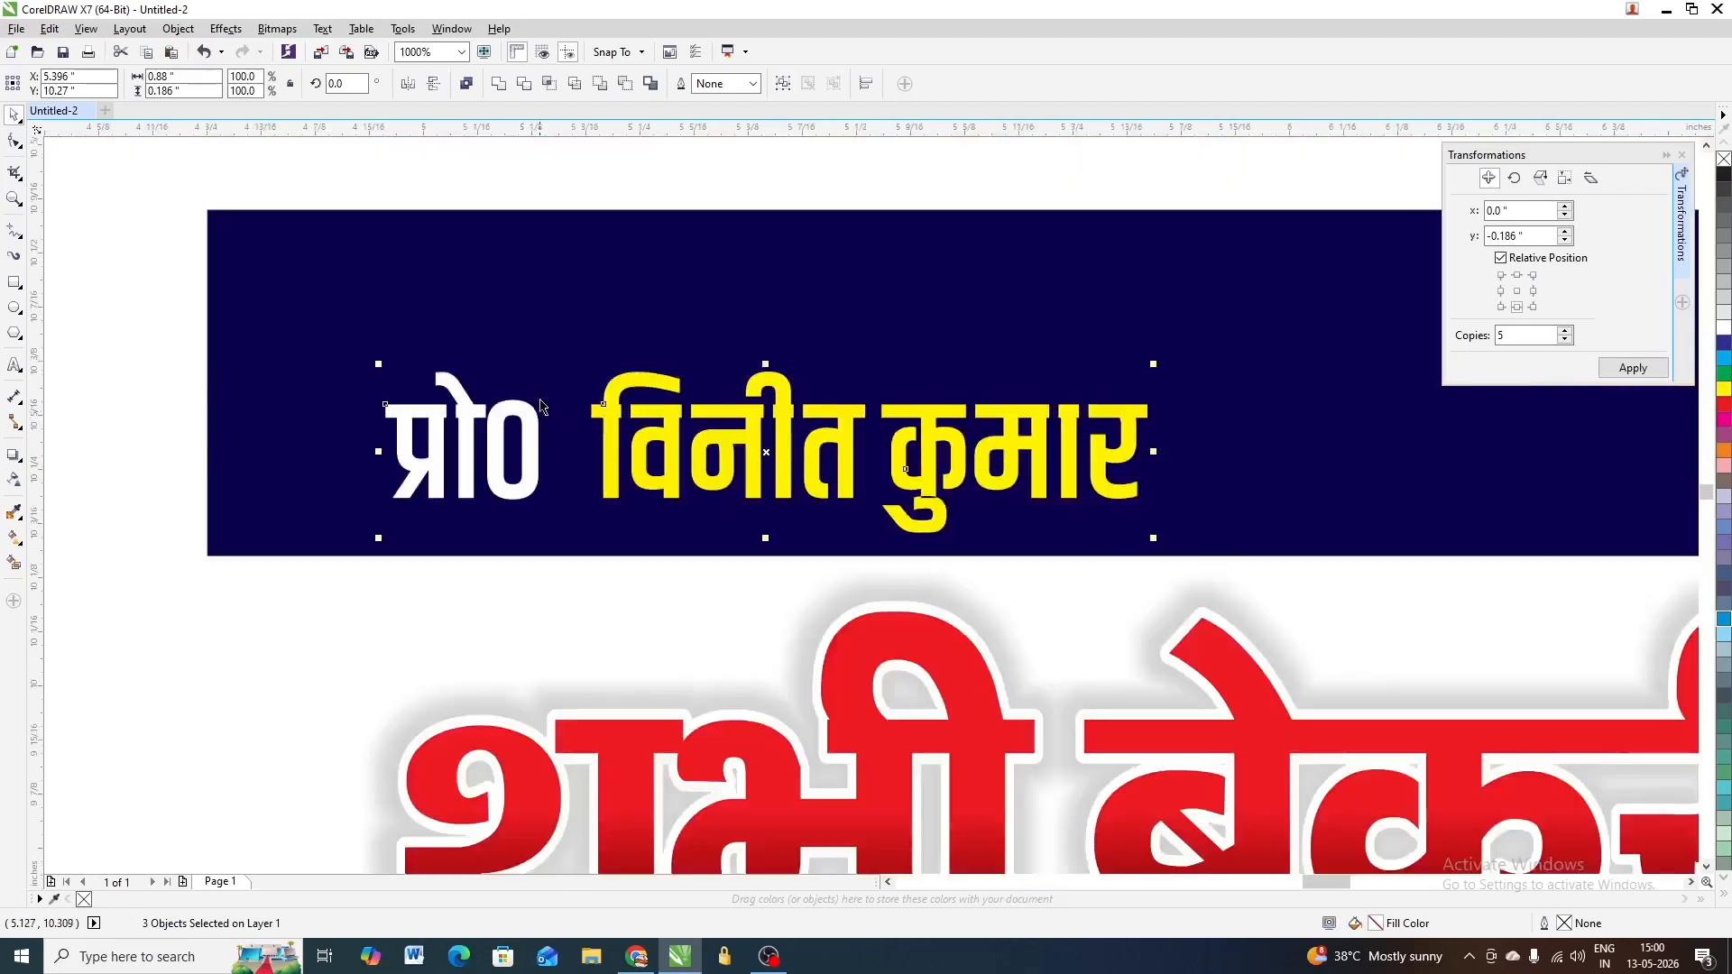
left_click(547, 237)
left_click(505, 416)
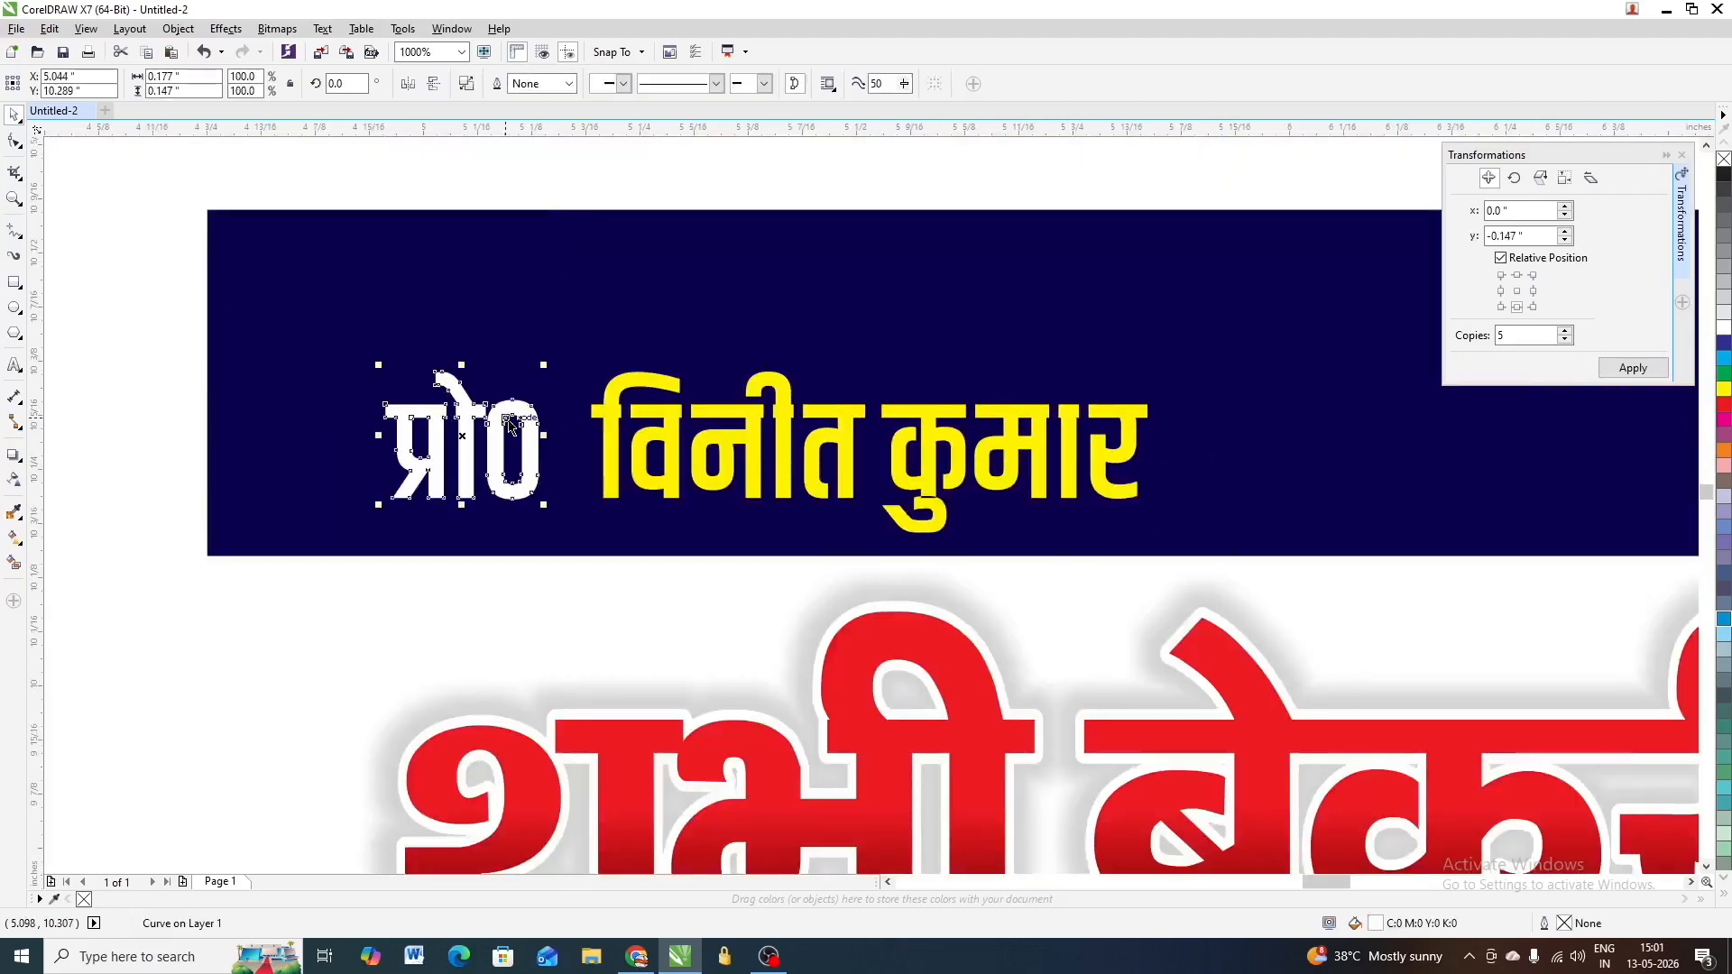
left_click(185, 31)
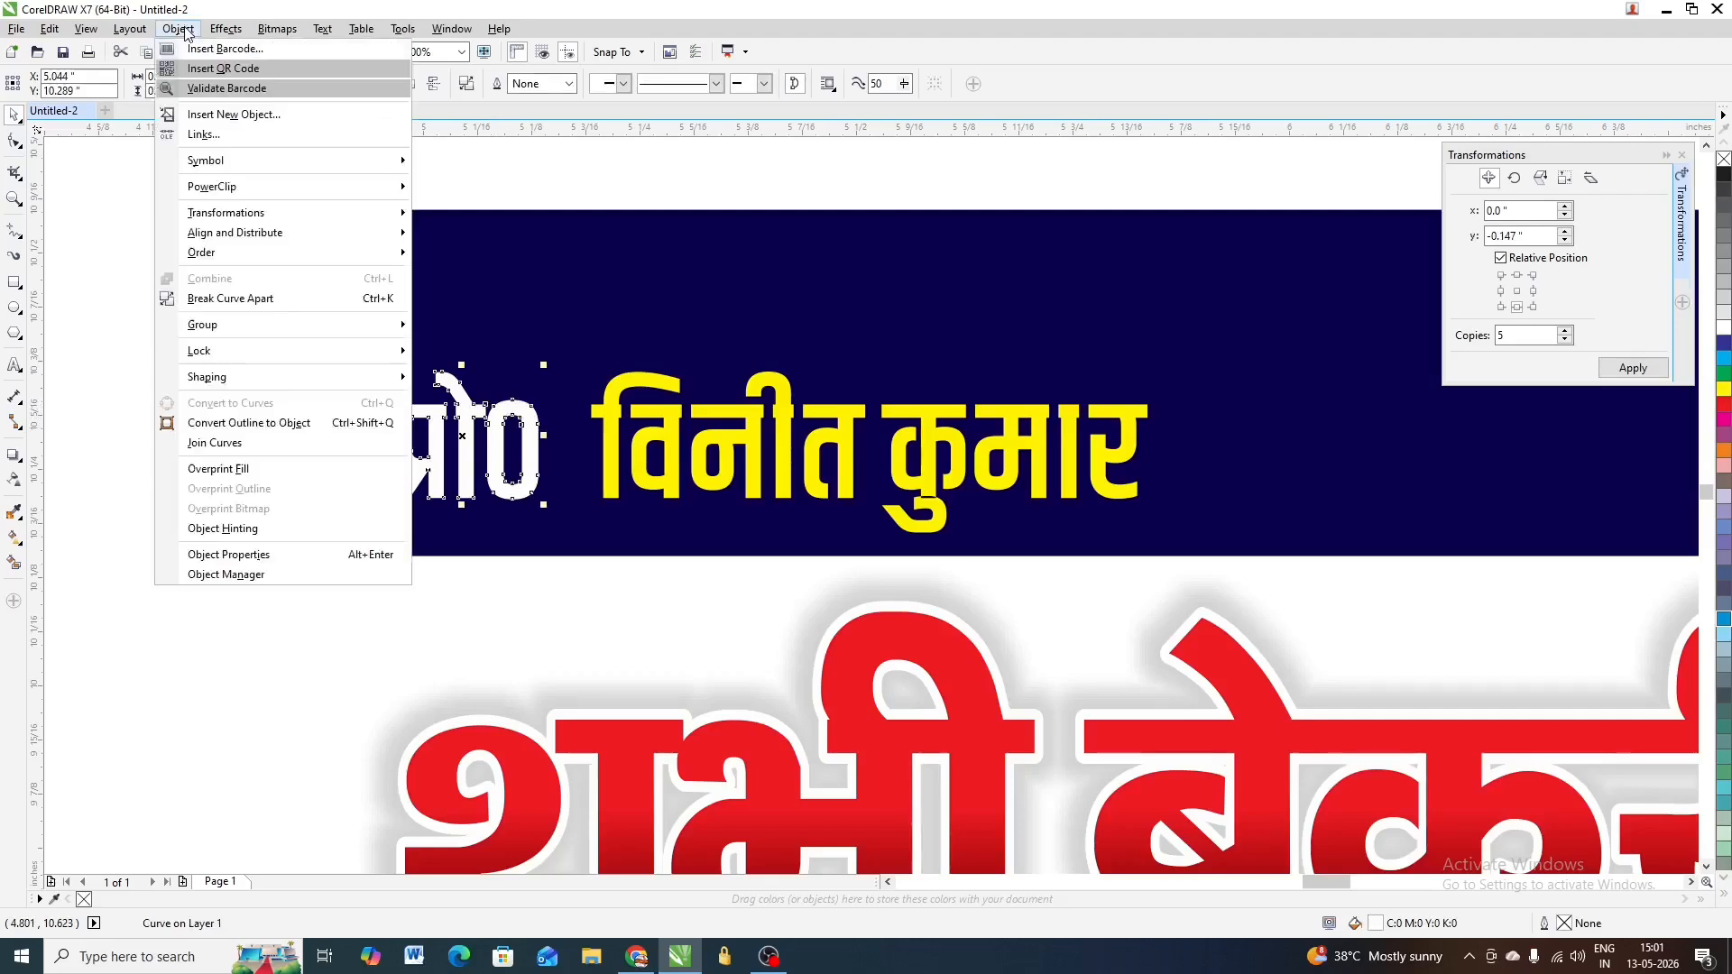
mouse_move(253, 383)
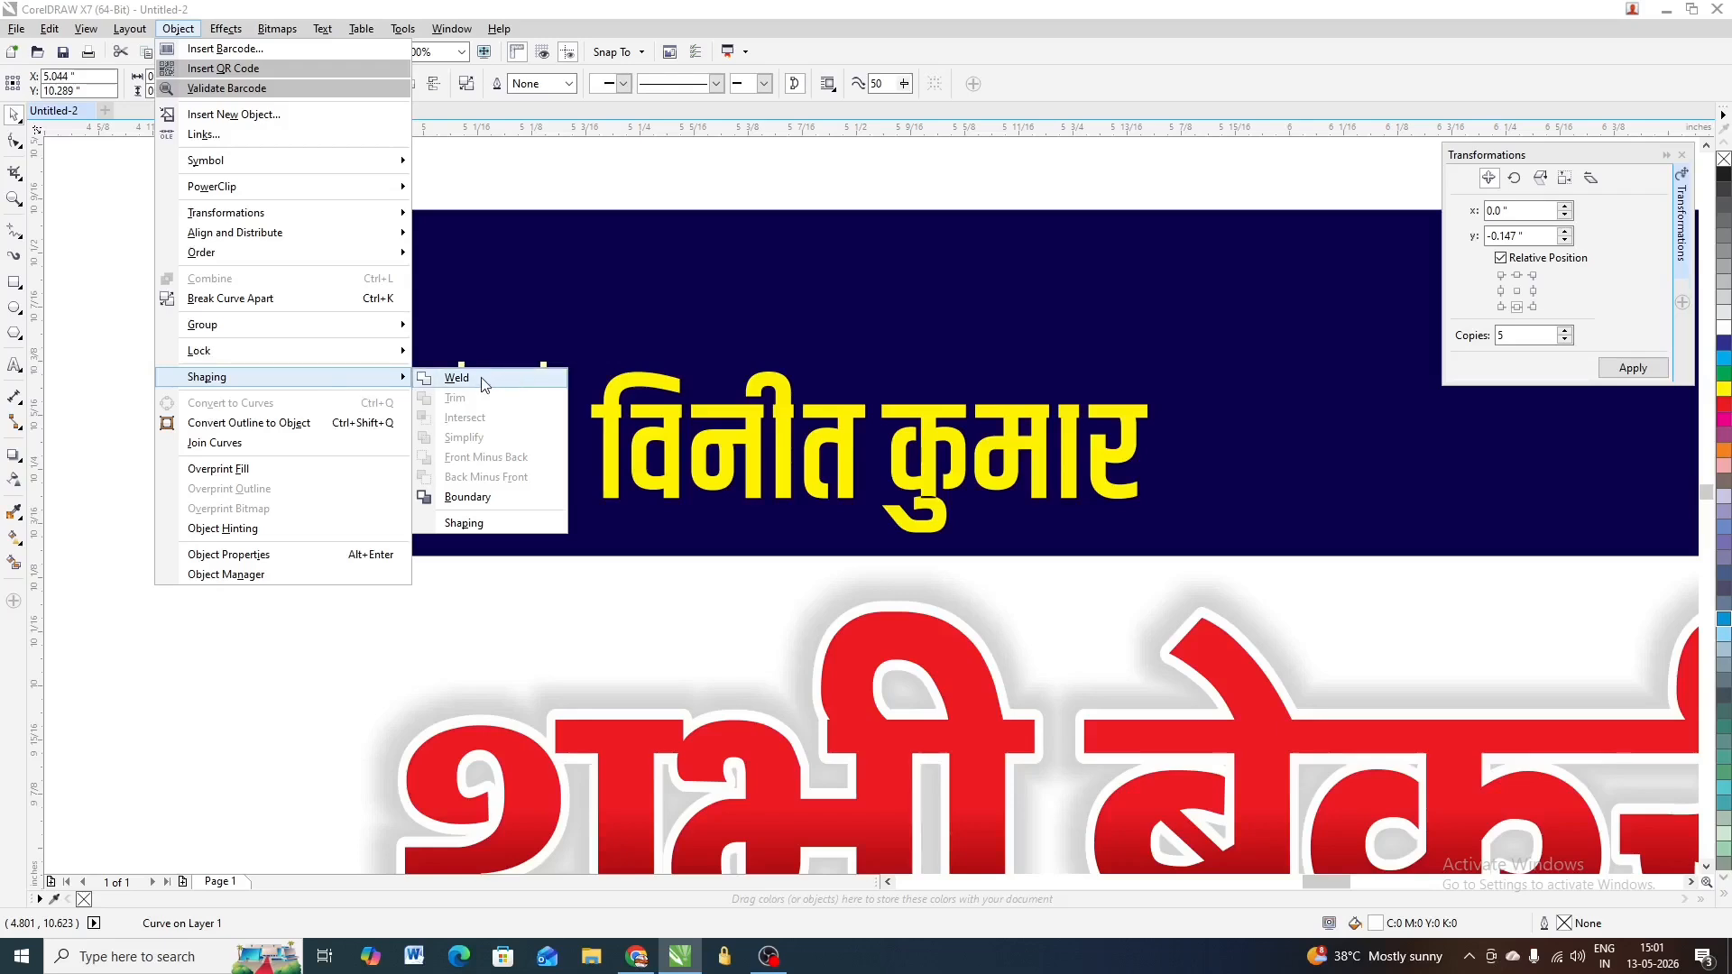
left_click(458, 378)
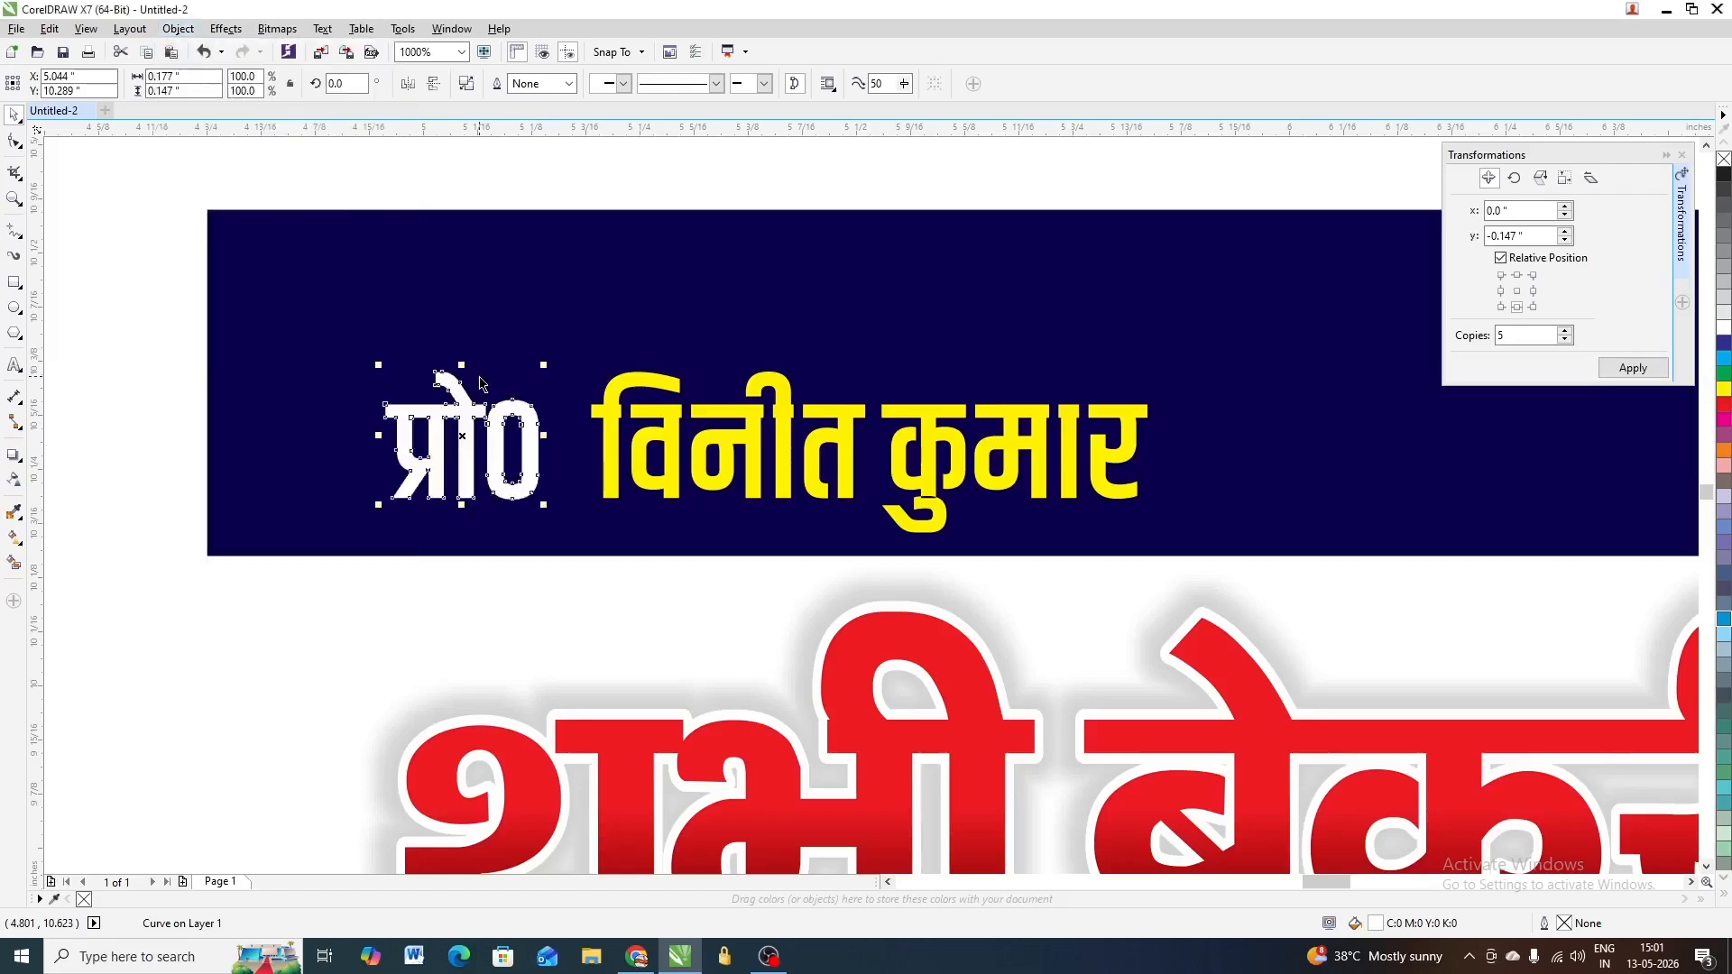
scroll(486, 422, "up", 5)
scroll(486, 422, "down", 2)
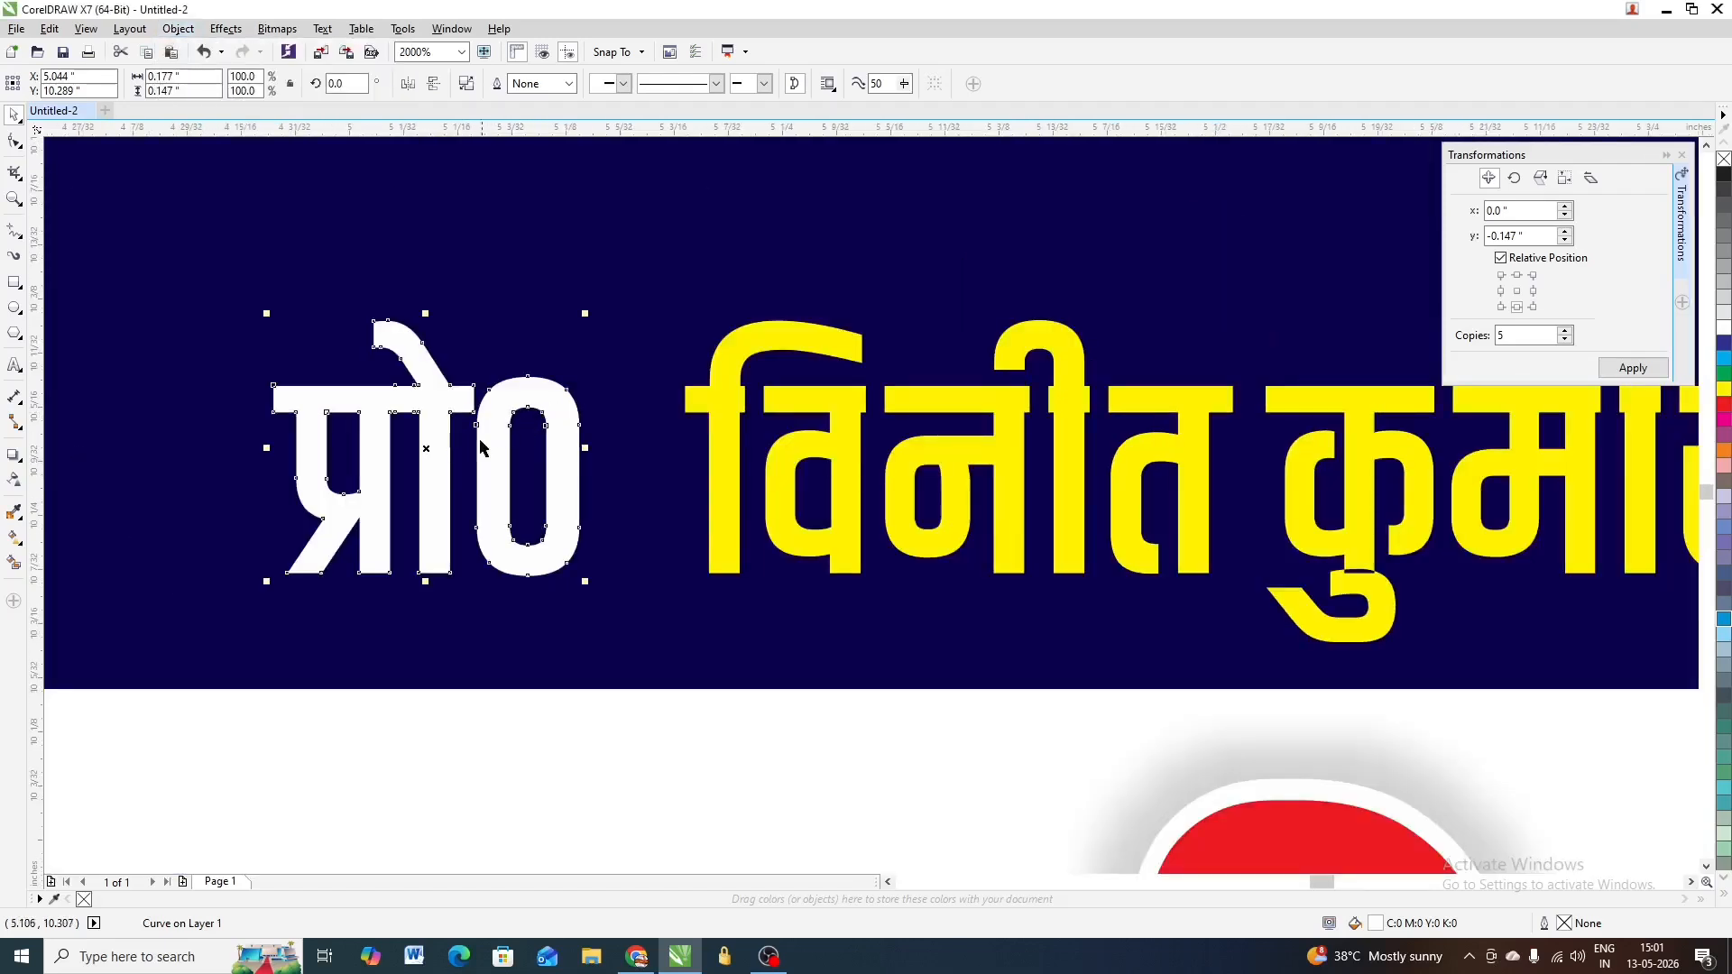
scroll(507, 438, "down", 2)
left_click(608, 420)
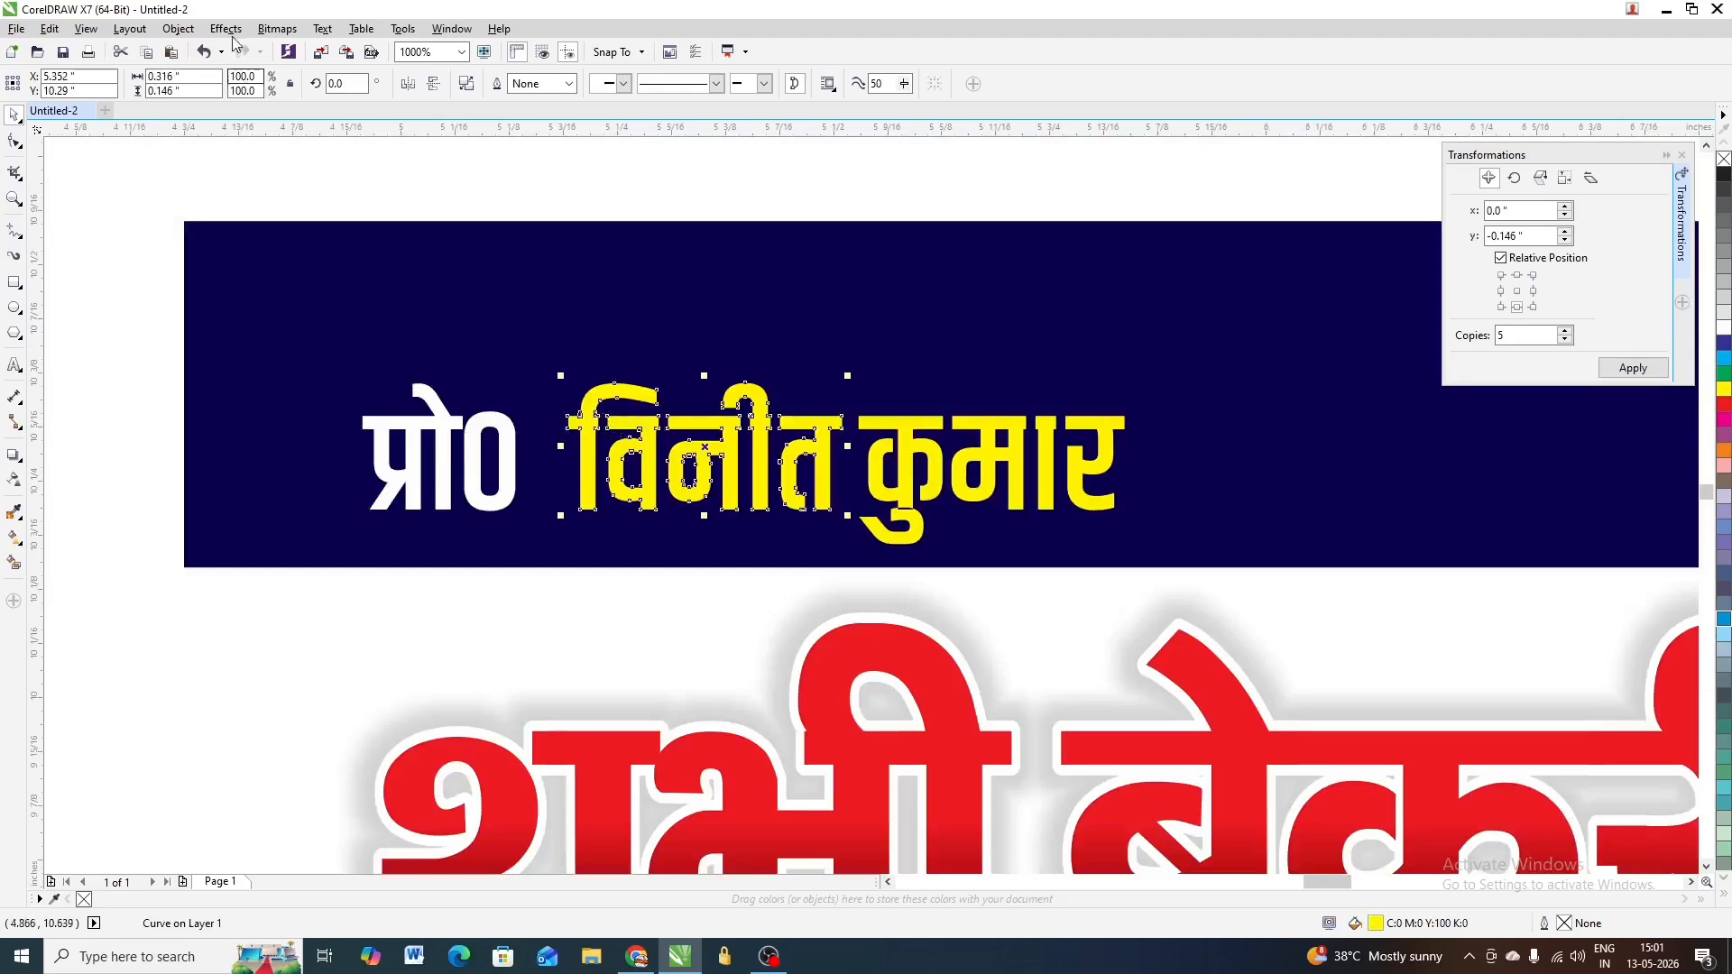
left_click(192, 32)
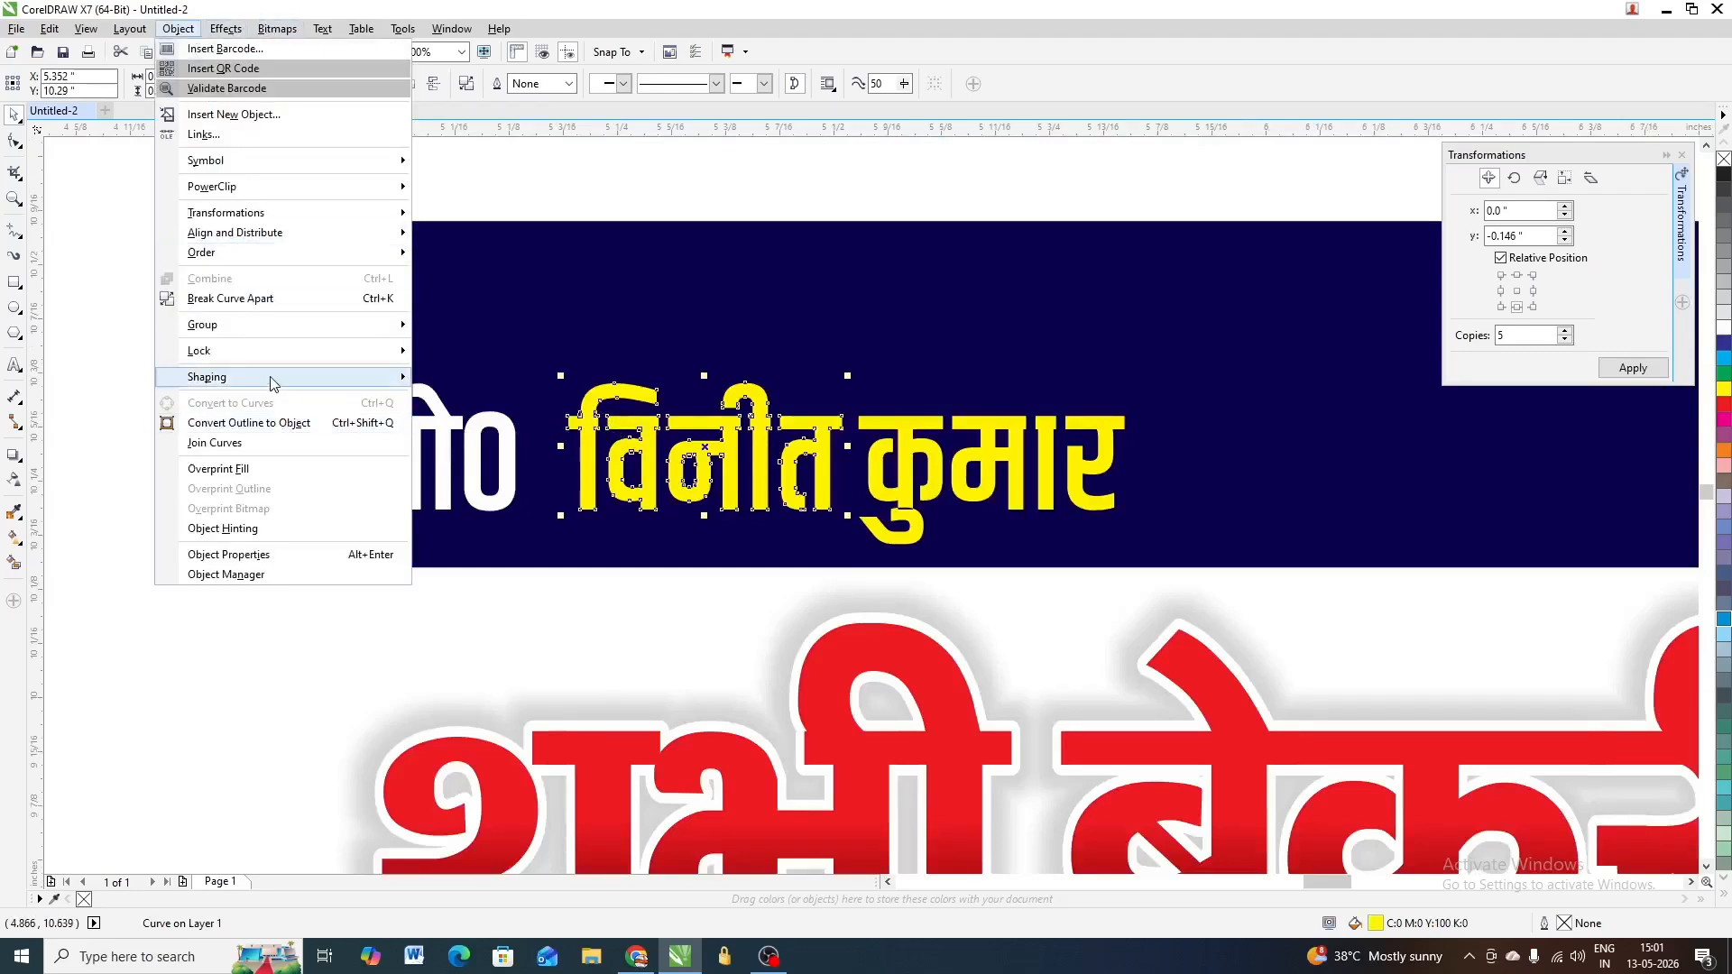
left_click(456, 378)
left_click(969, 440)
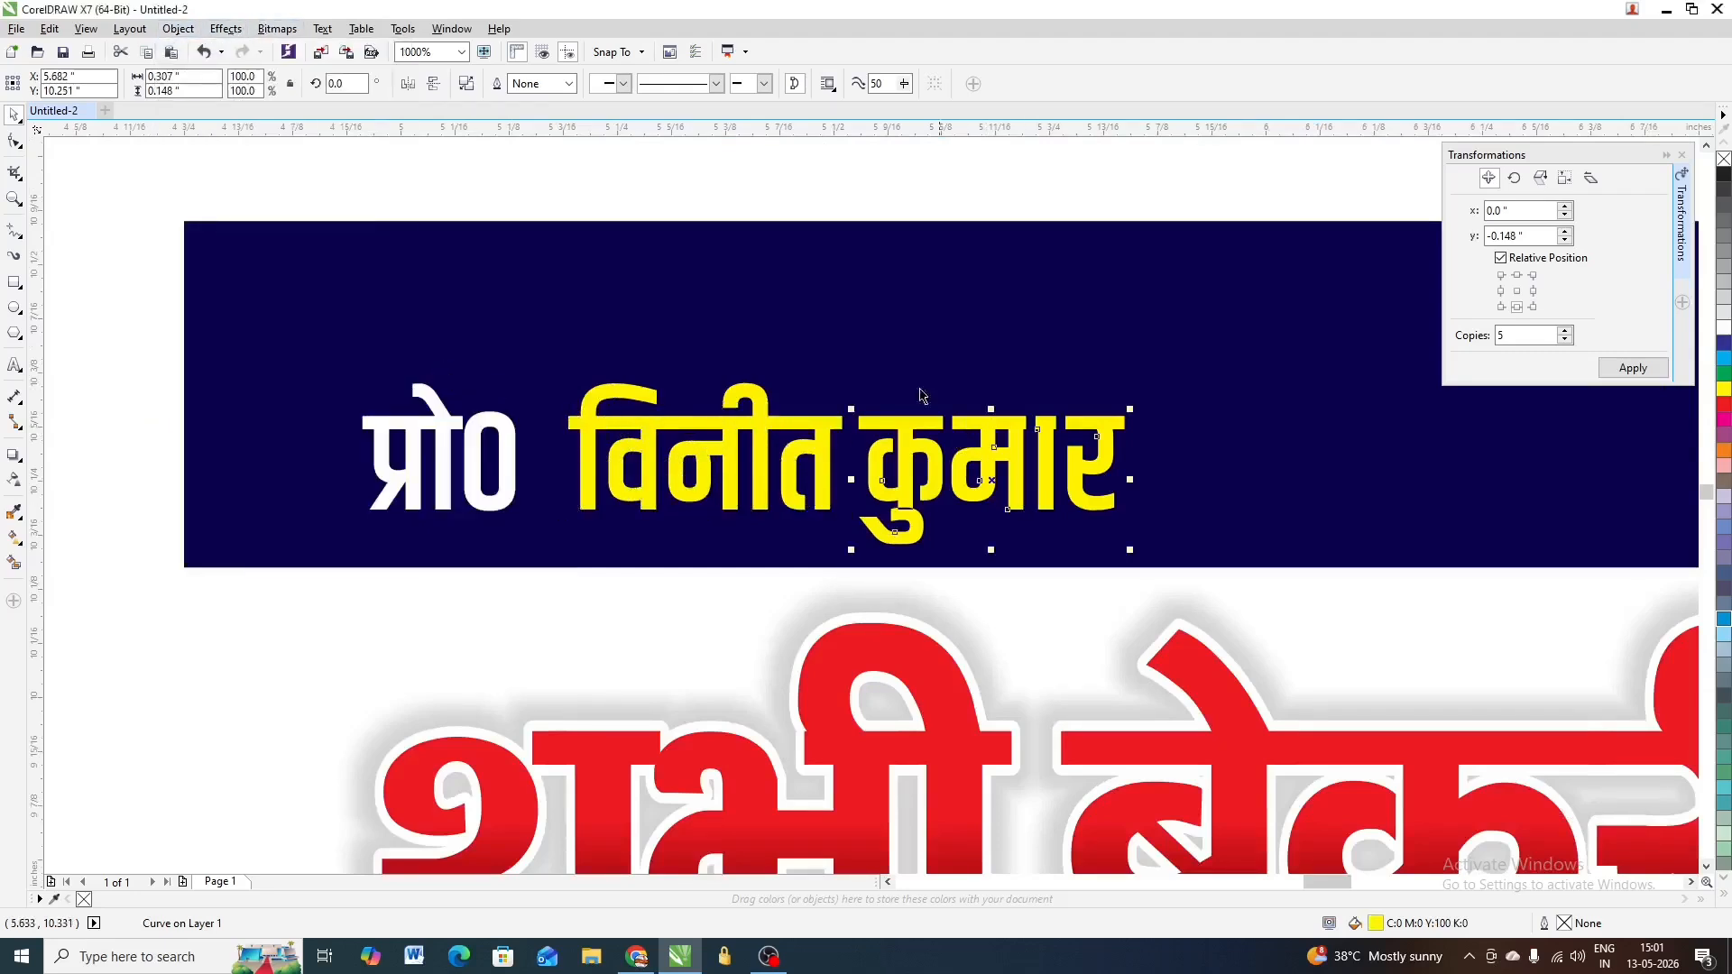
left_click(178, 28)
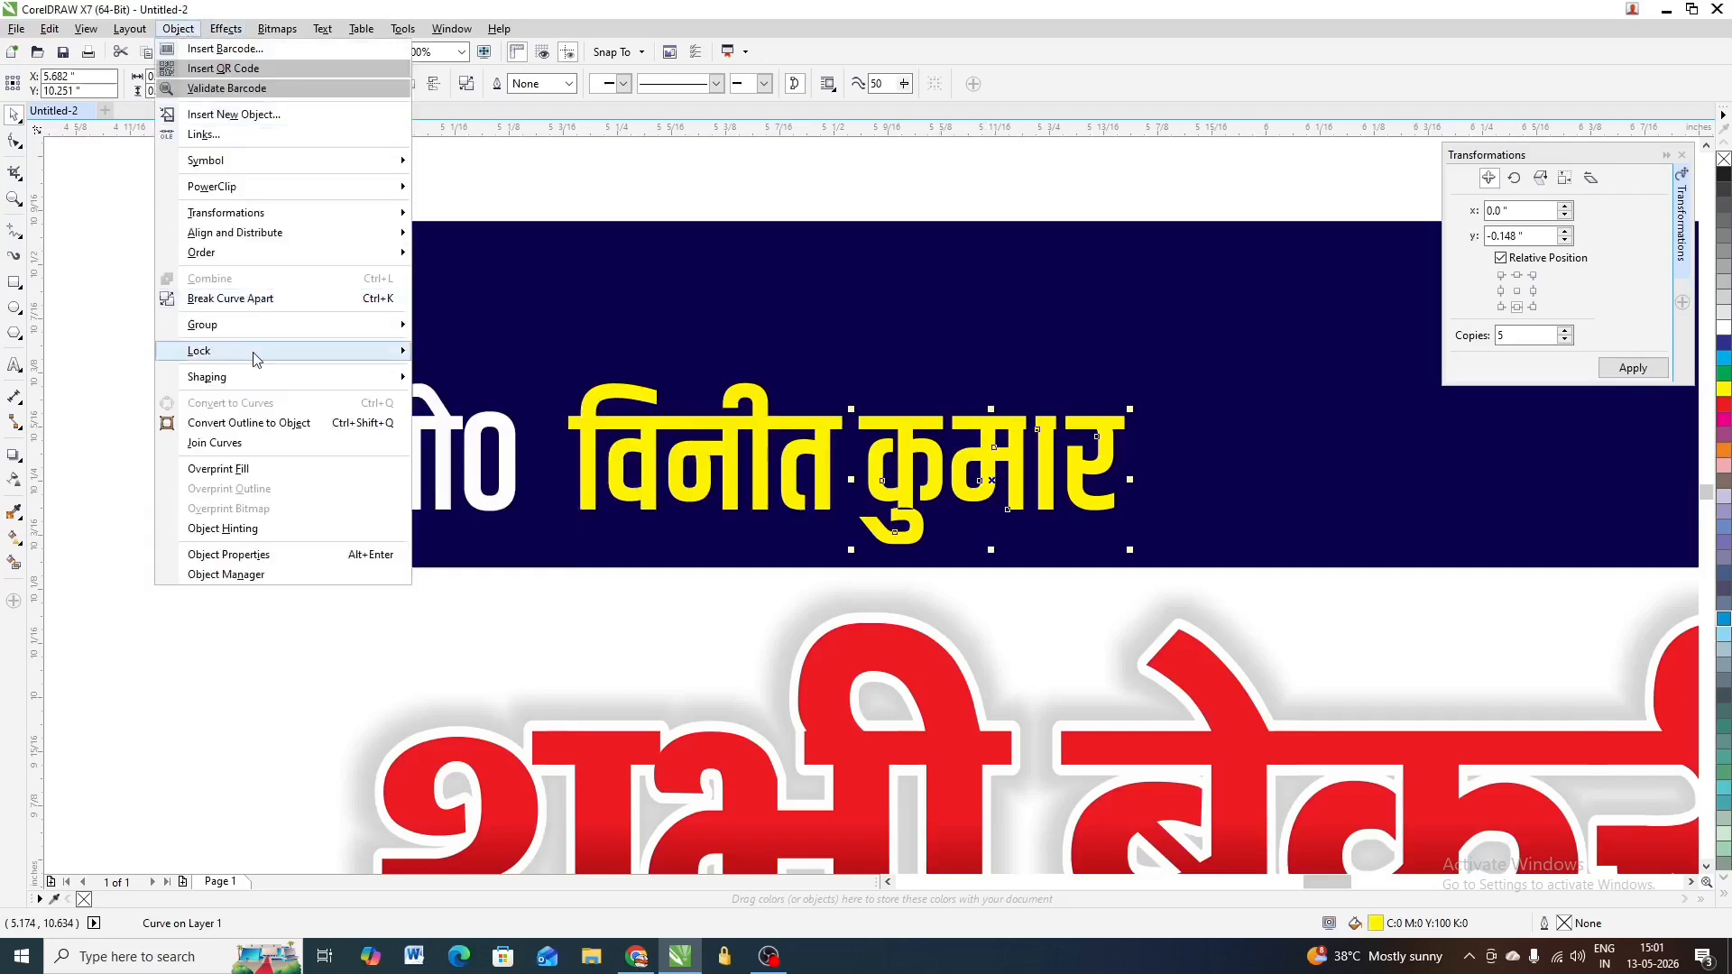
mouse_move(263, 379)
left_click(456, 378)
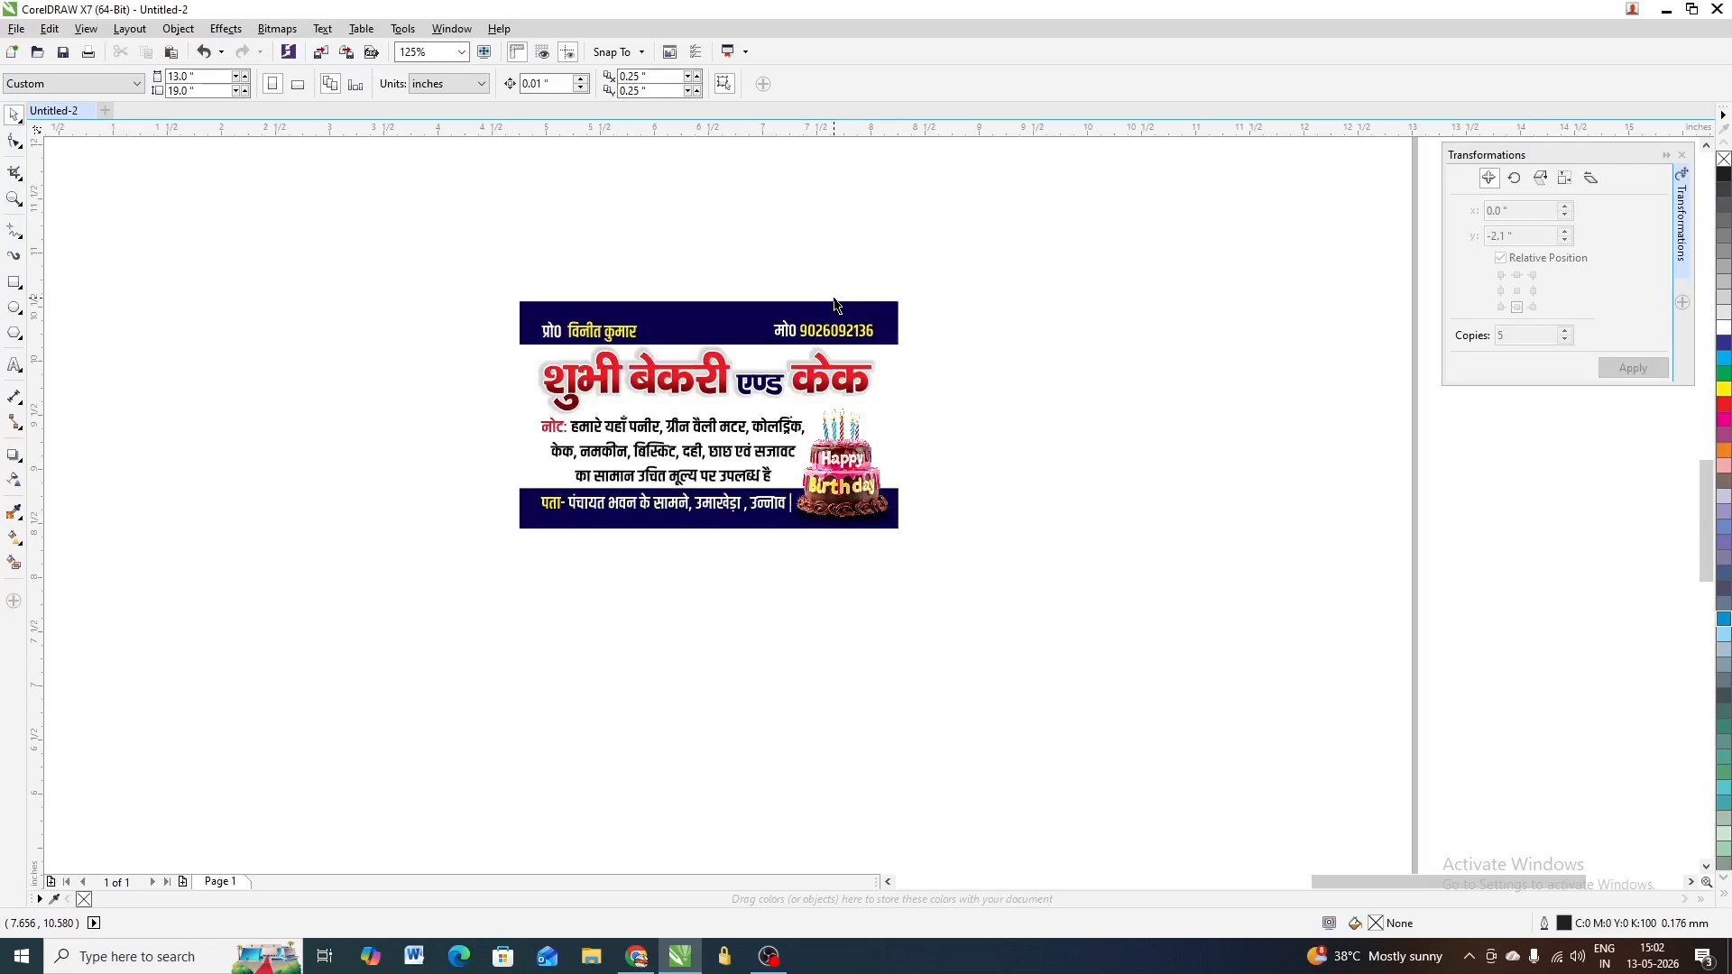
Select the bakery card PowerClip and open its contents to reach the navy top bar
scroll(701, 303, "up", 2)
left_click(702, 356)
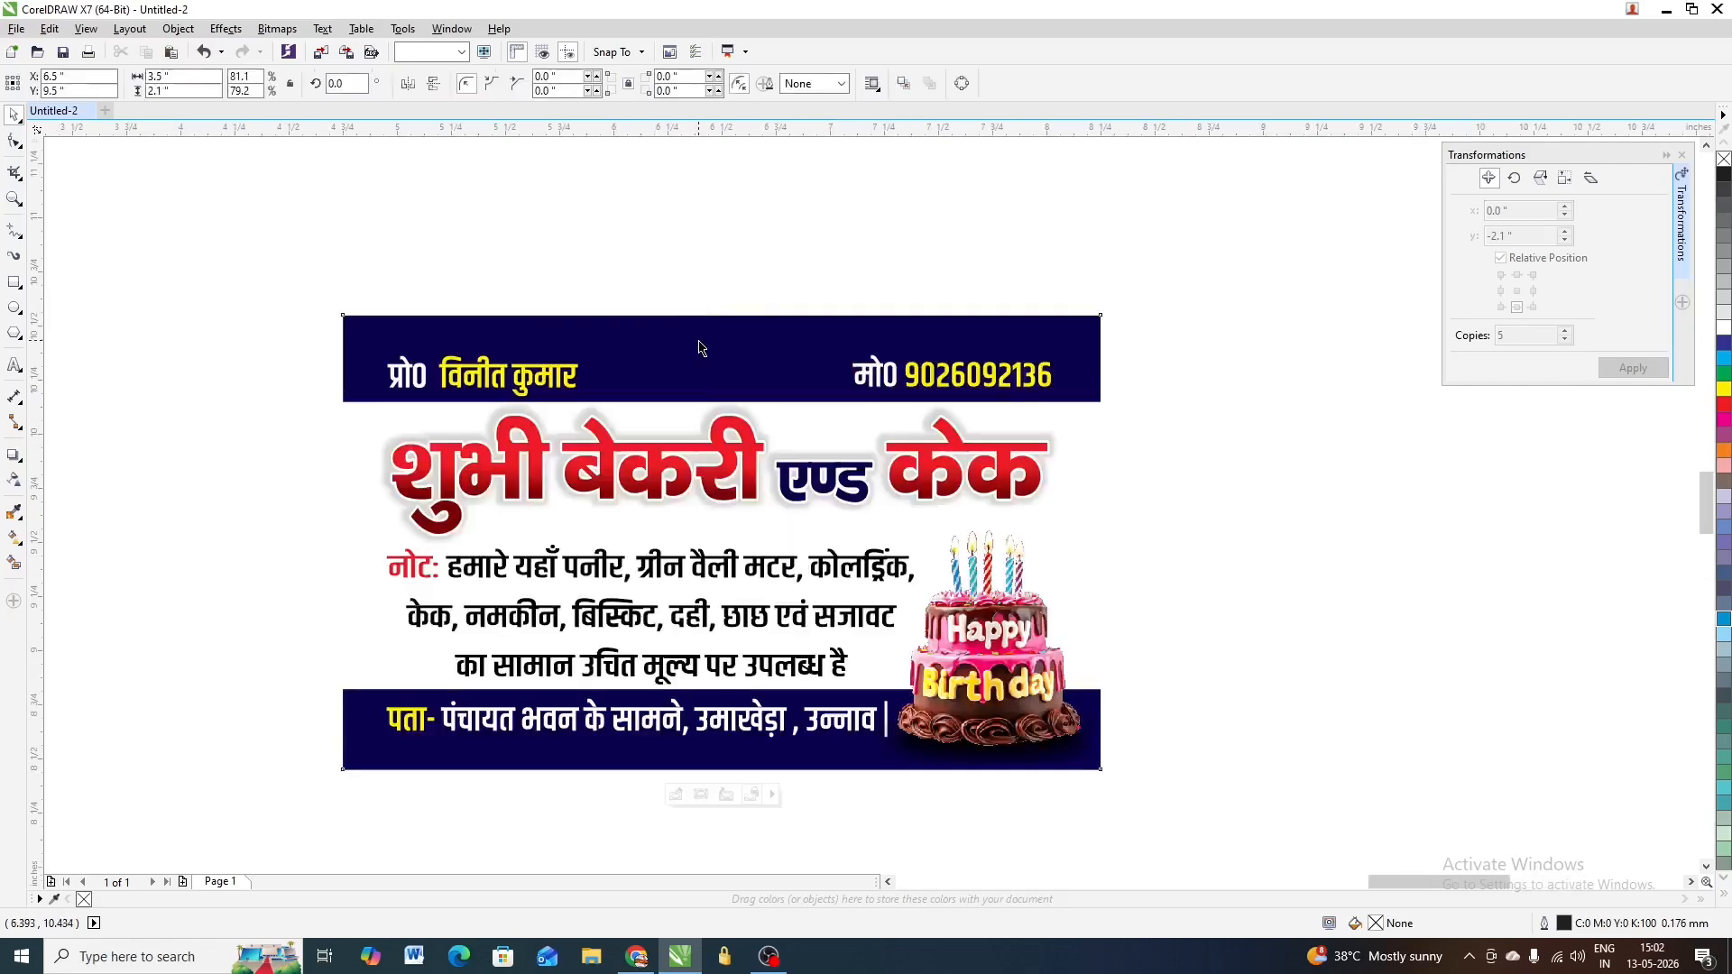
scroll(680, 373, "down", 2)
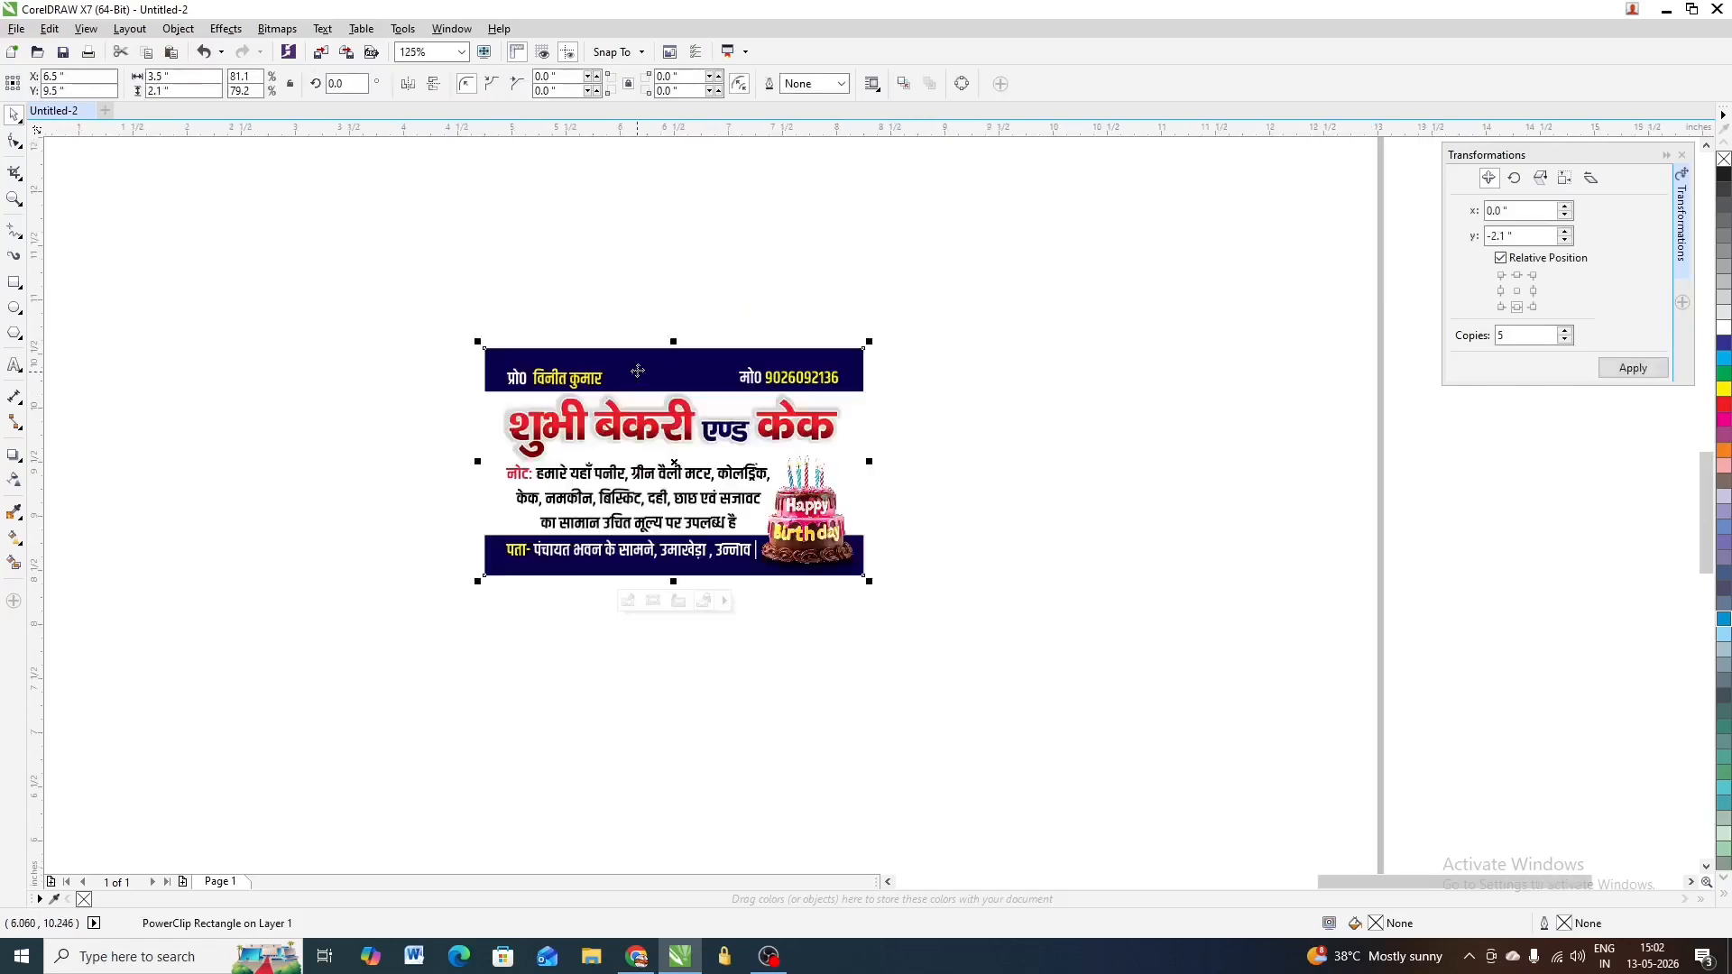
left_click(834, 287)
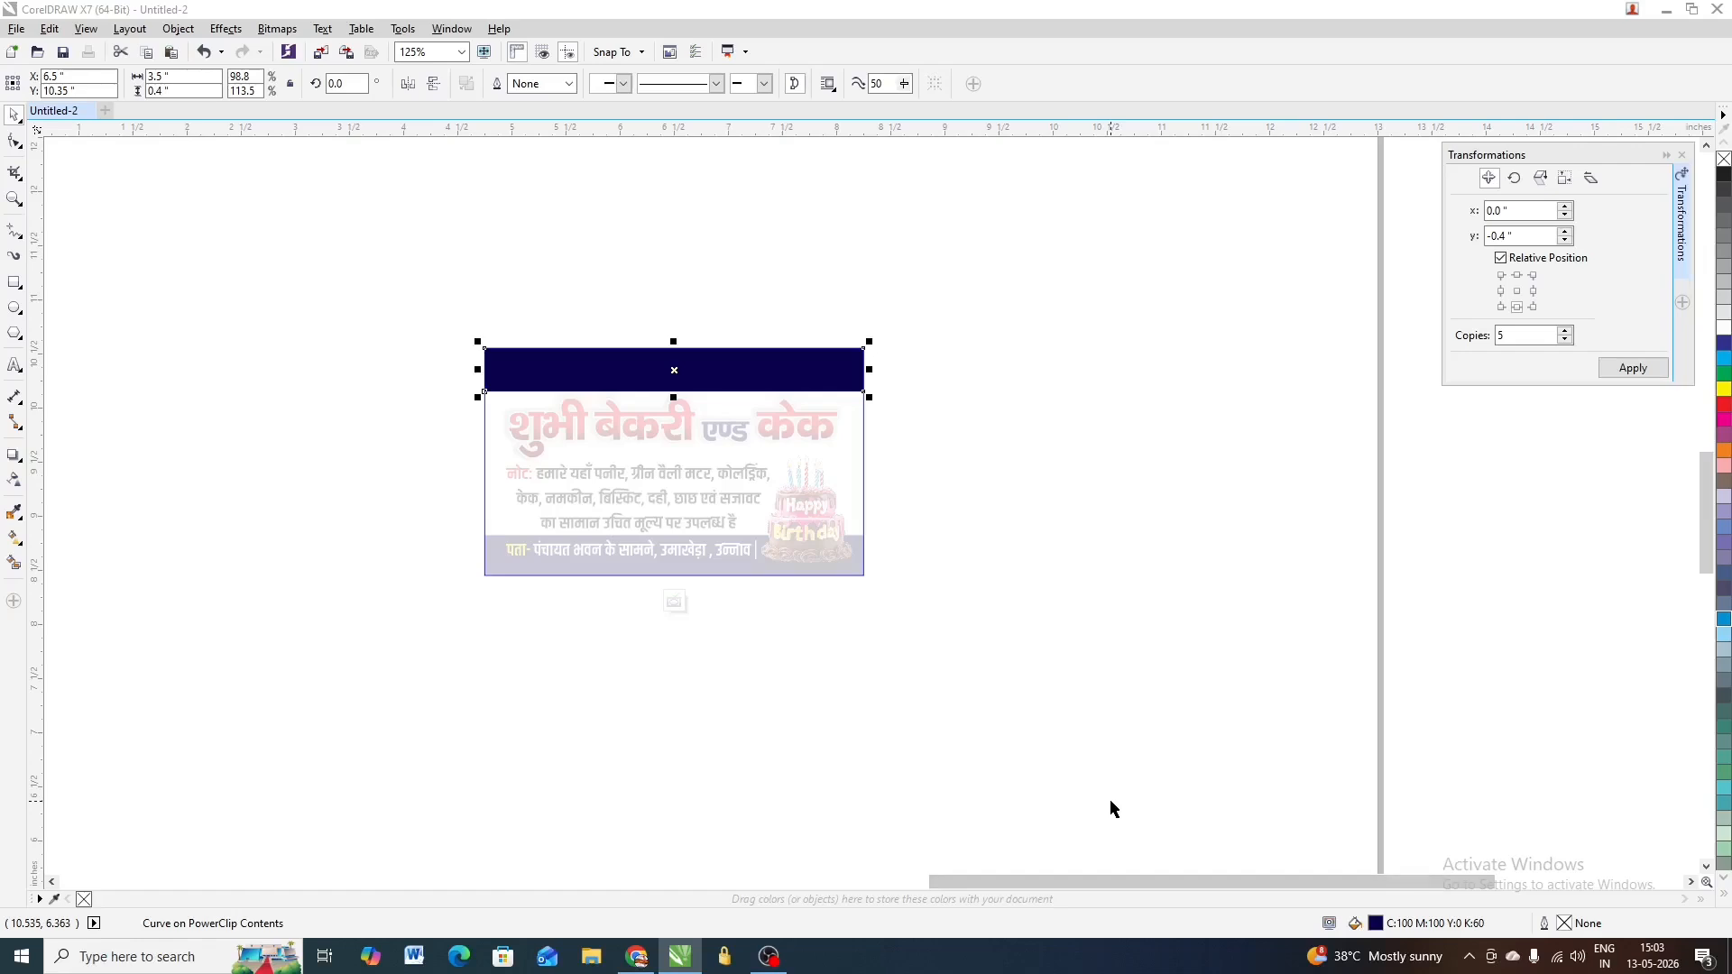
Keep the top bar's CMYK 100/100/0/60 navy fill and finish editing the PowerClip
double_click(1378, 930)
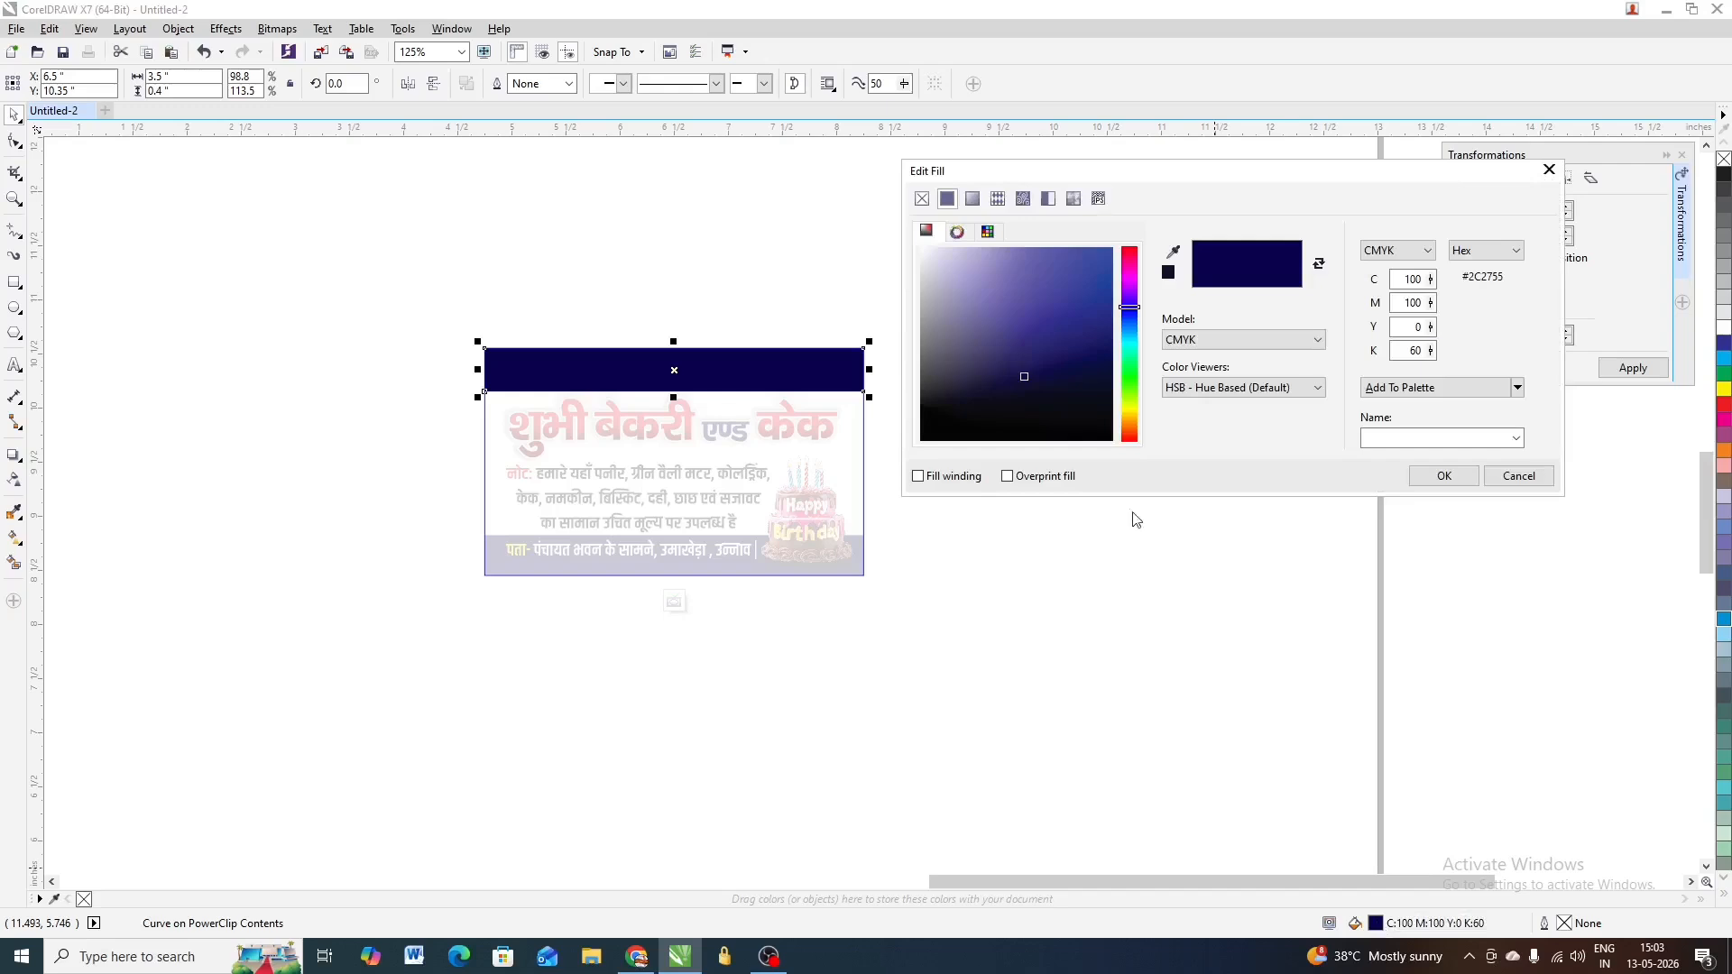
left_click(1195, 343)
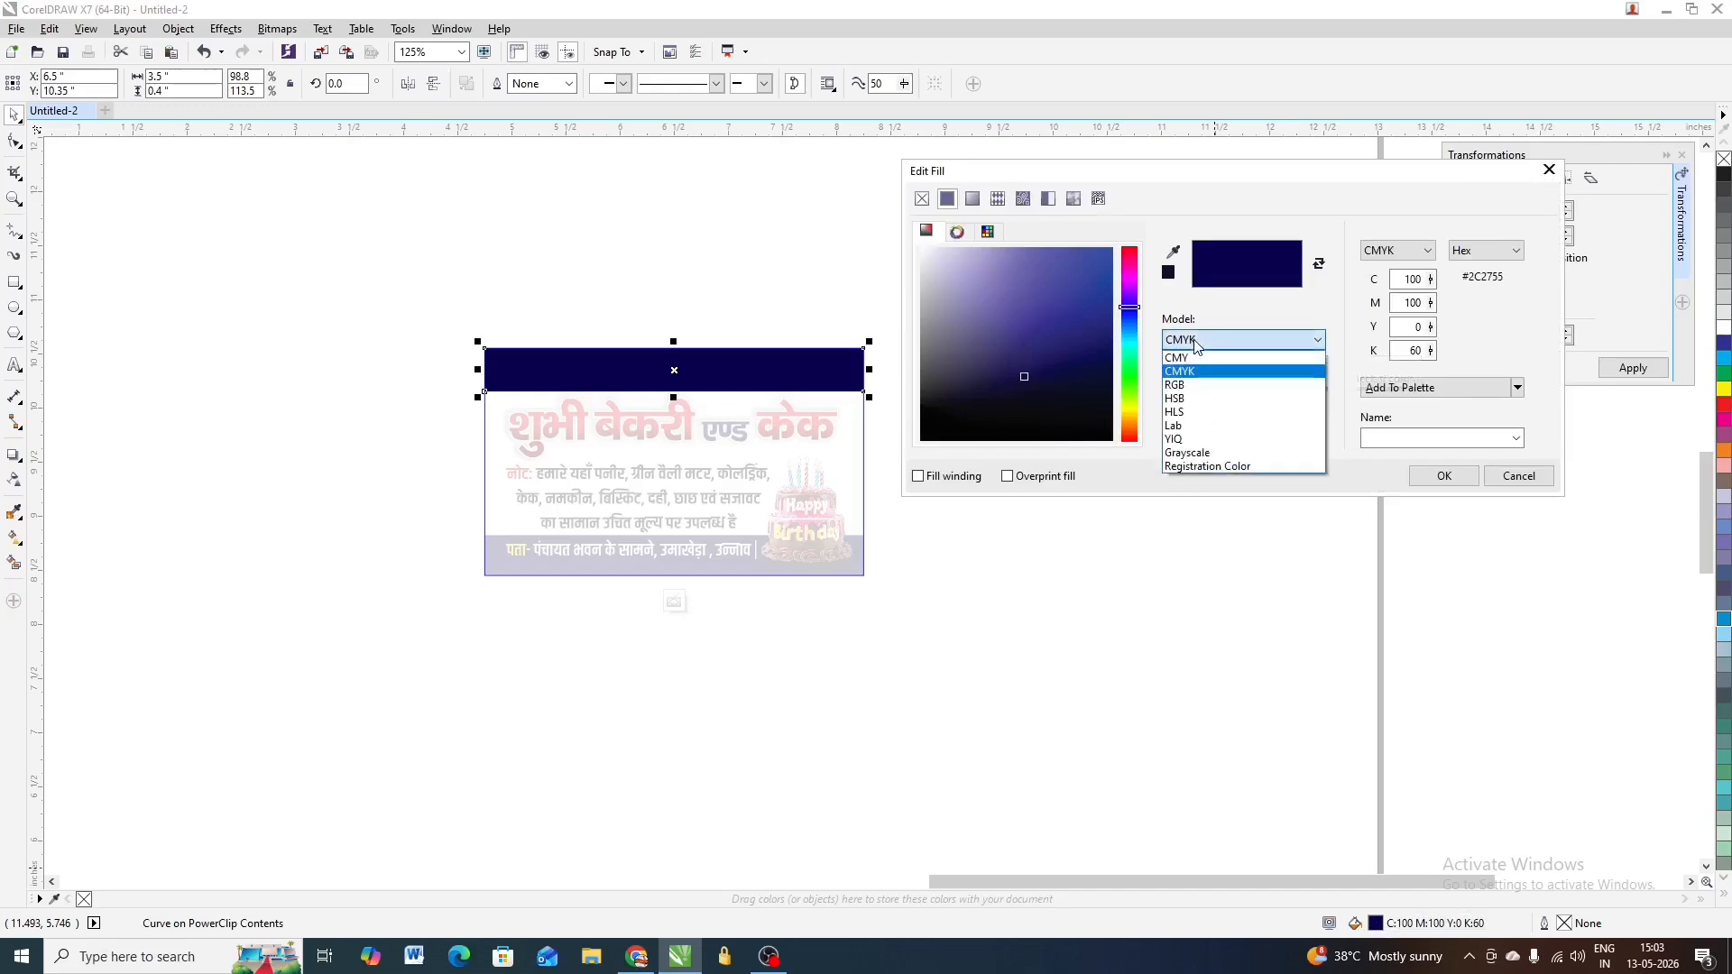
left_click(1189, 388)
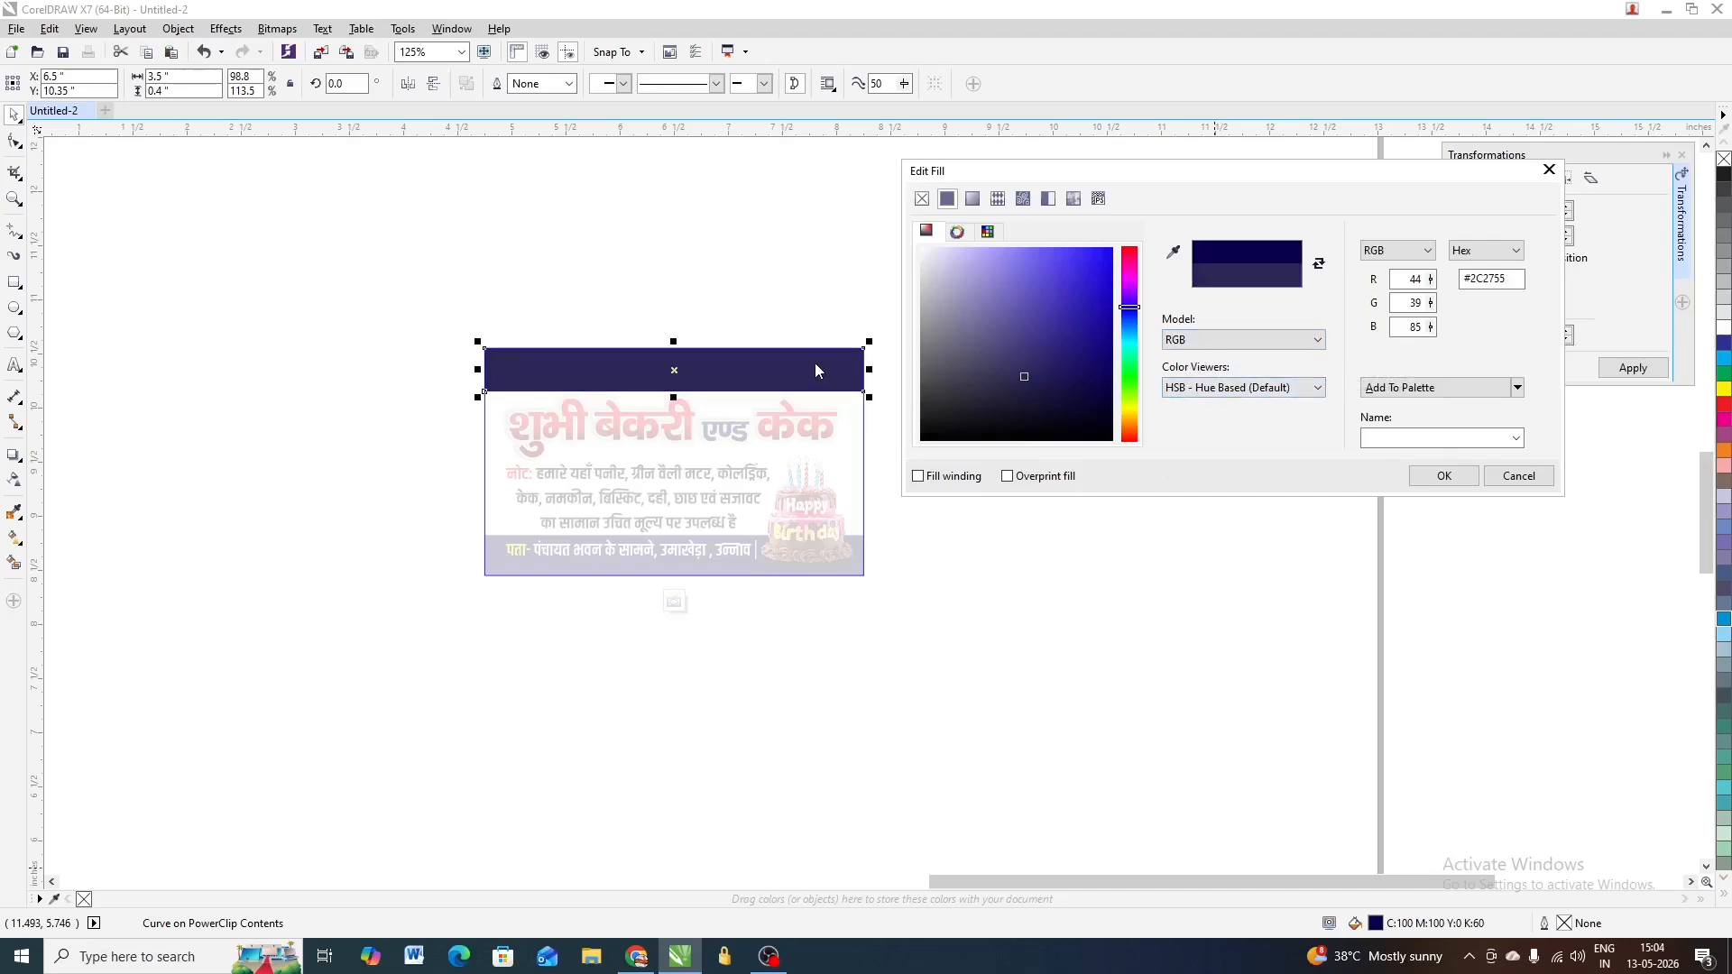
left_click(1209, 339)
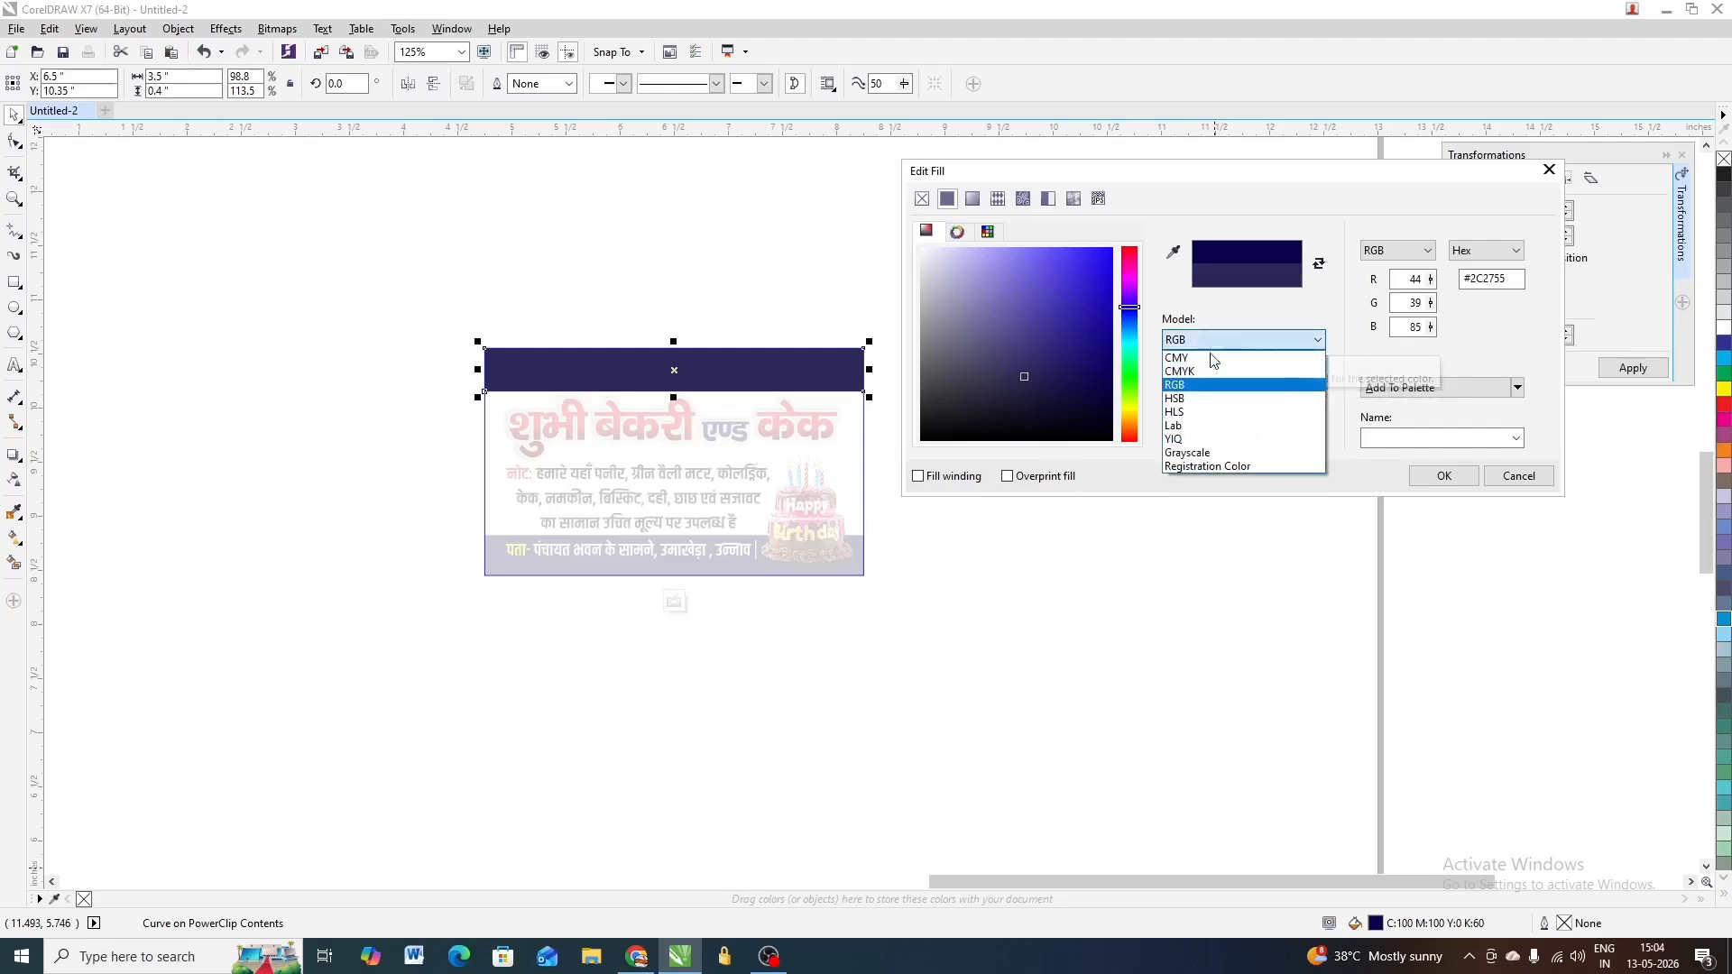
left_click(1200, 375)
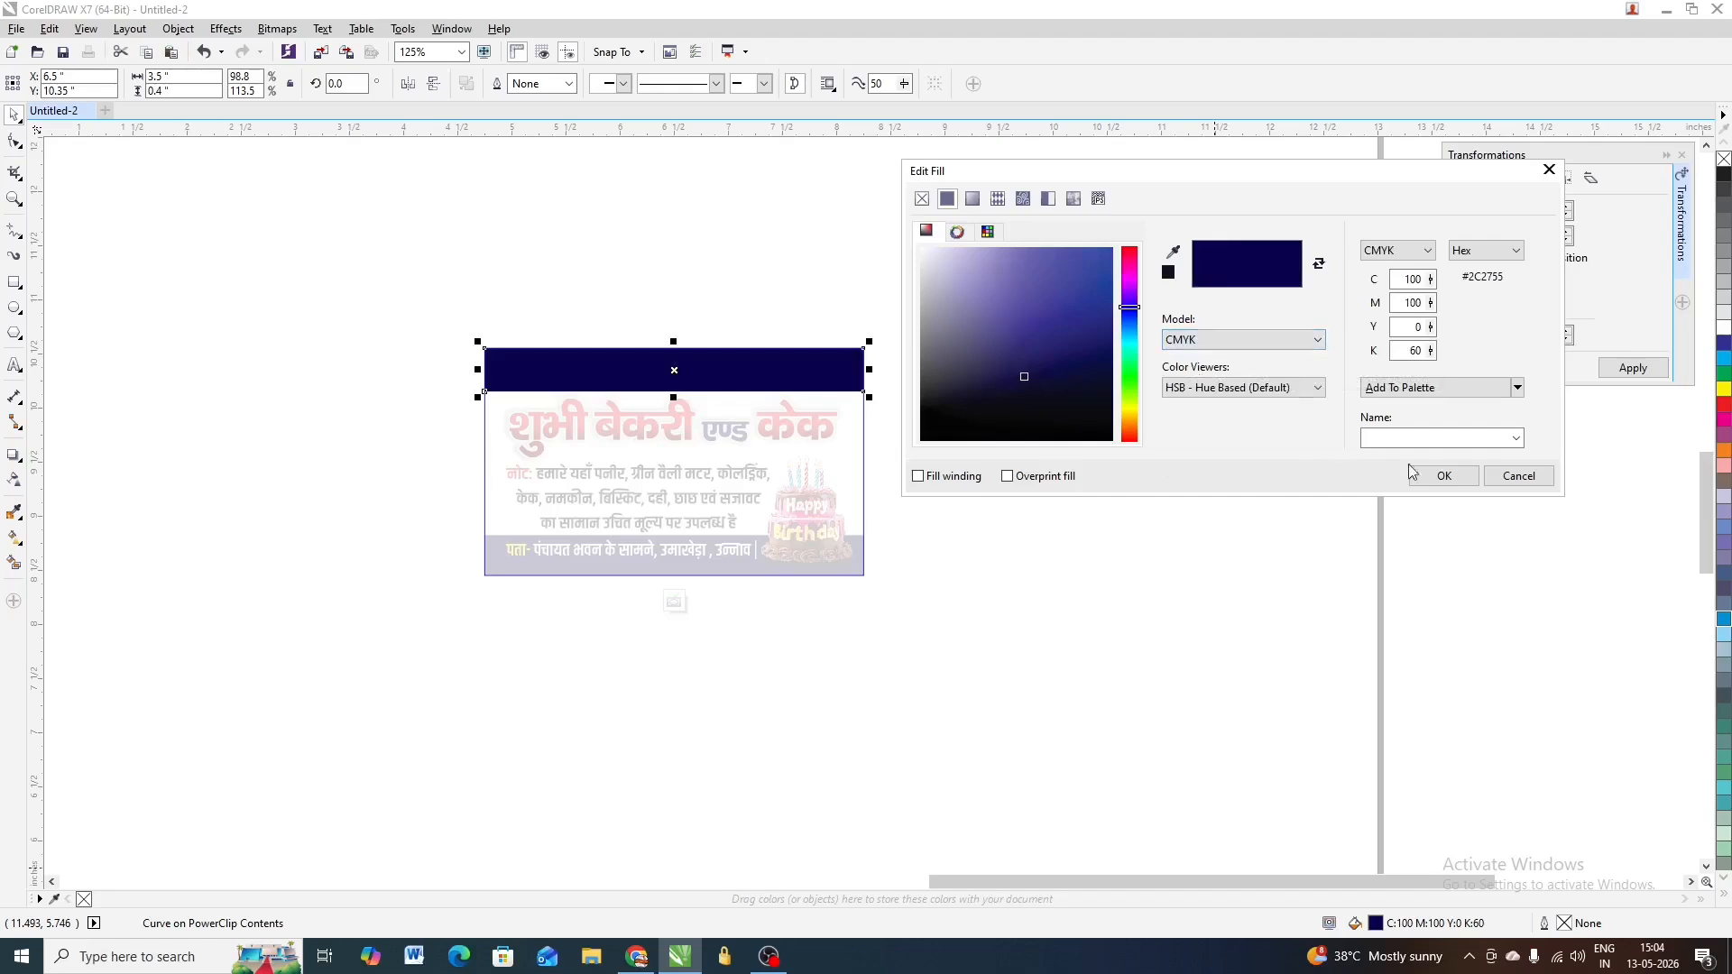
left_click(1443, 476)
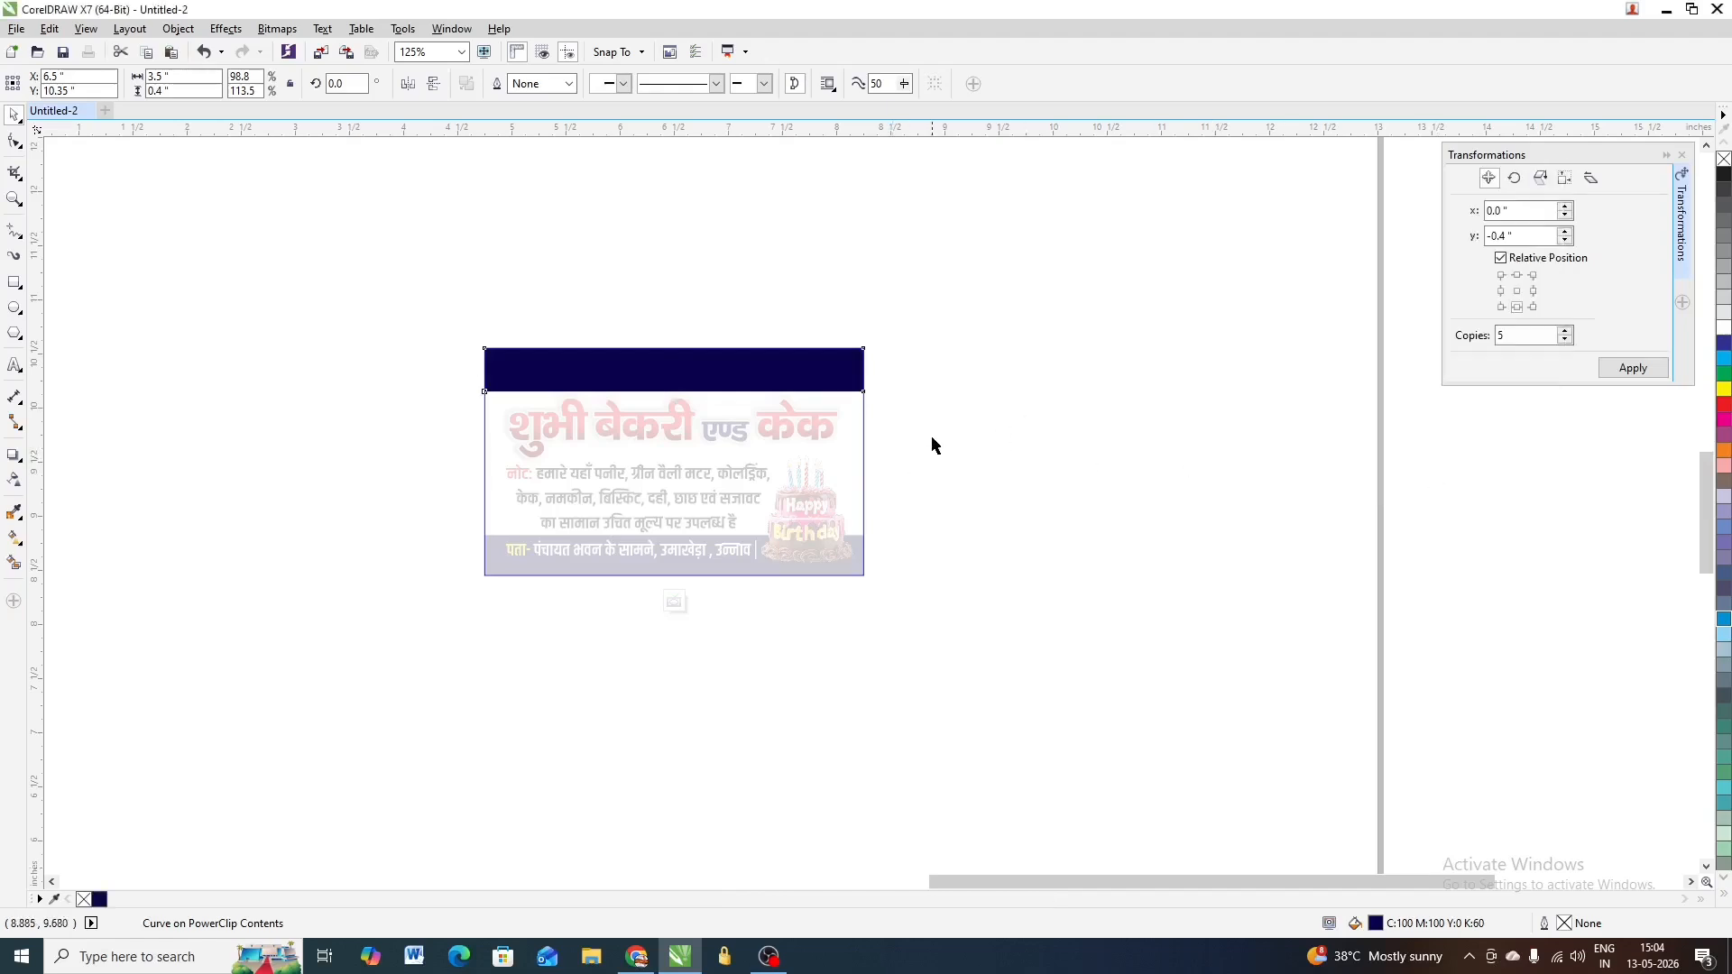
left_click(896, 524, "ctrl")
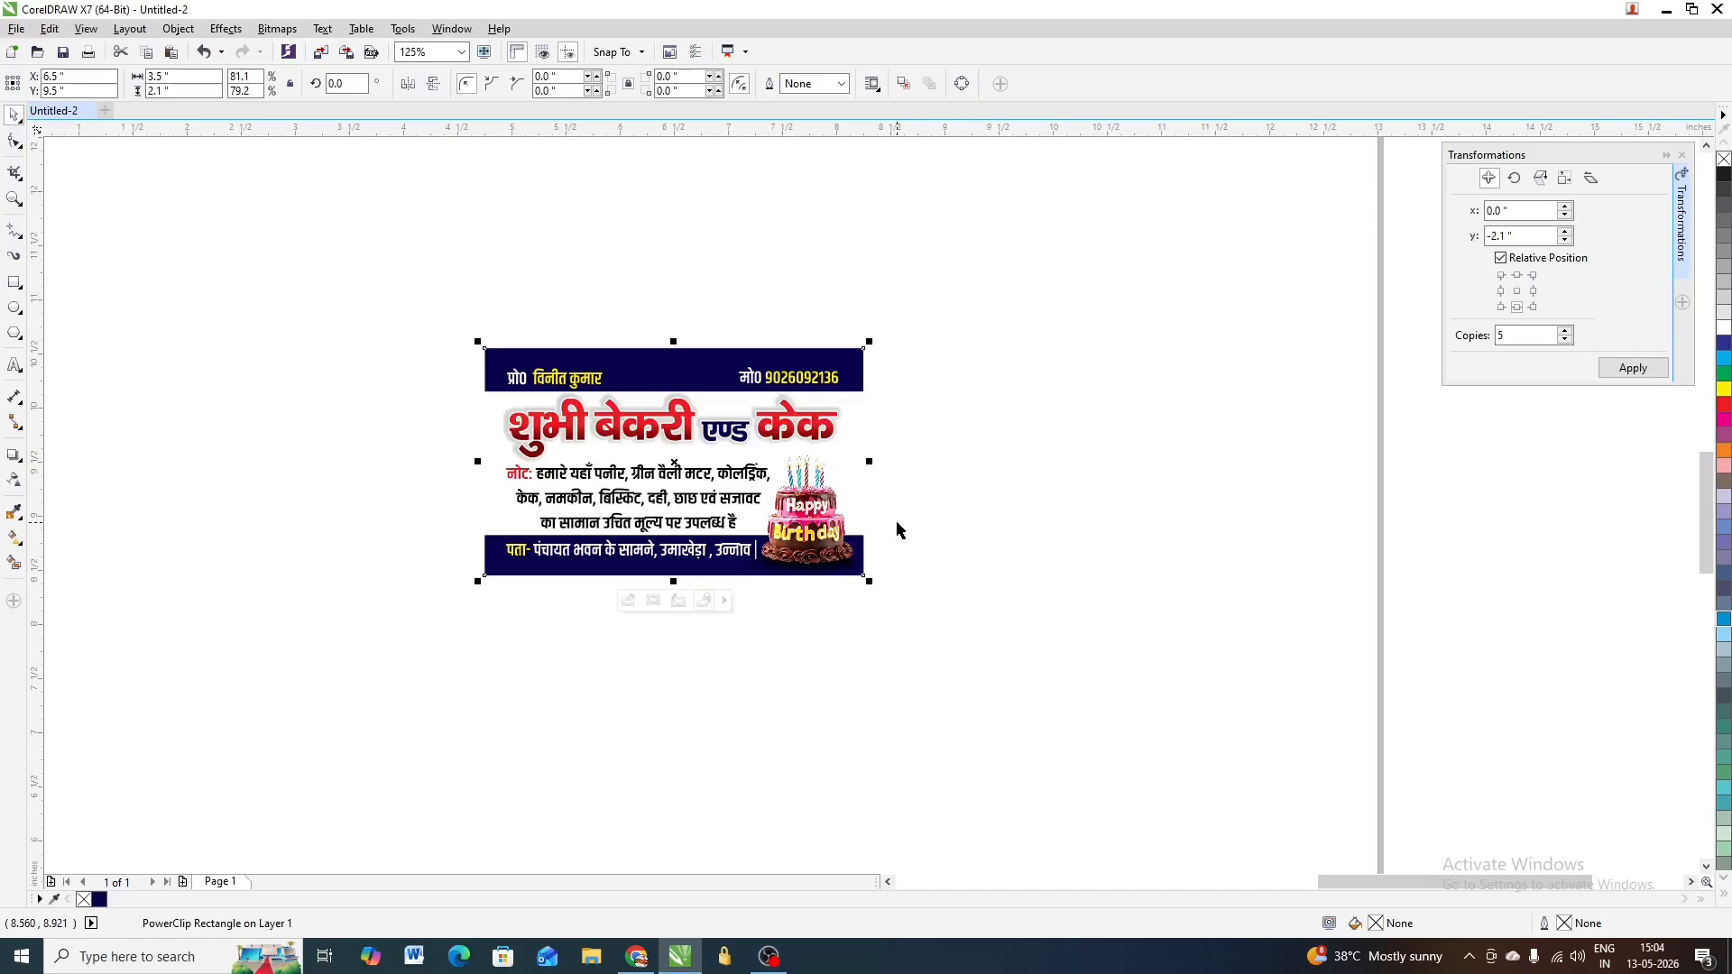
scroll(796, 528, "up", 2)
scroll(809, 514, "down", 4)
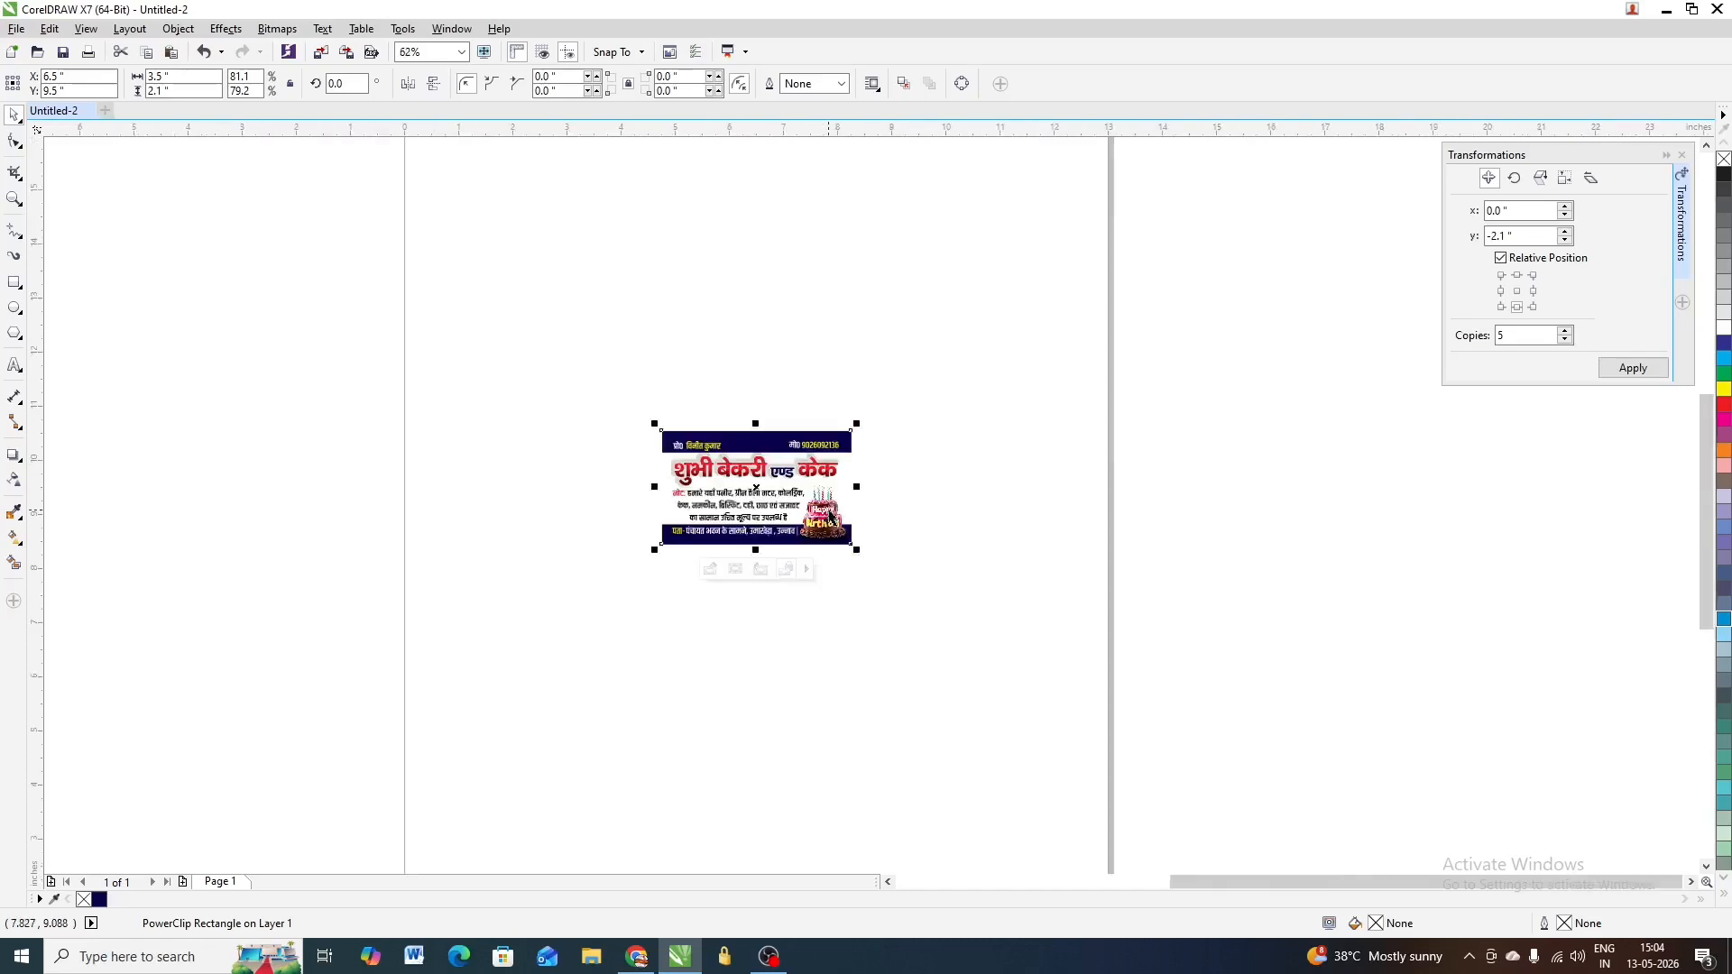
scroll(839, 520, "up", 2)
left_click(830, 510, "ctrl")
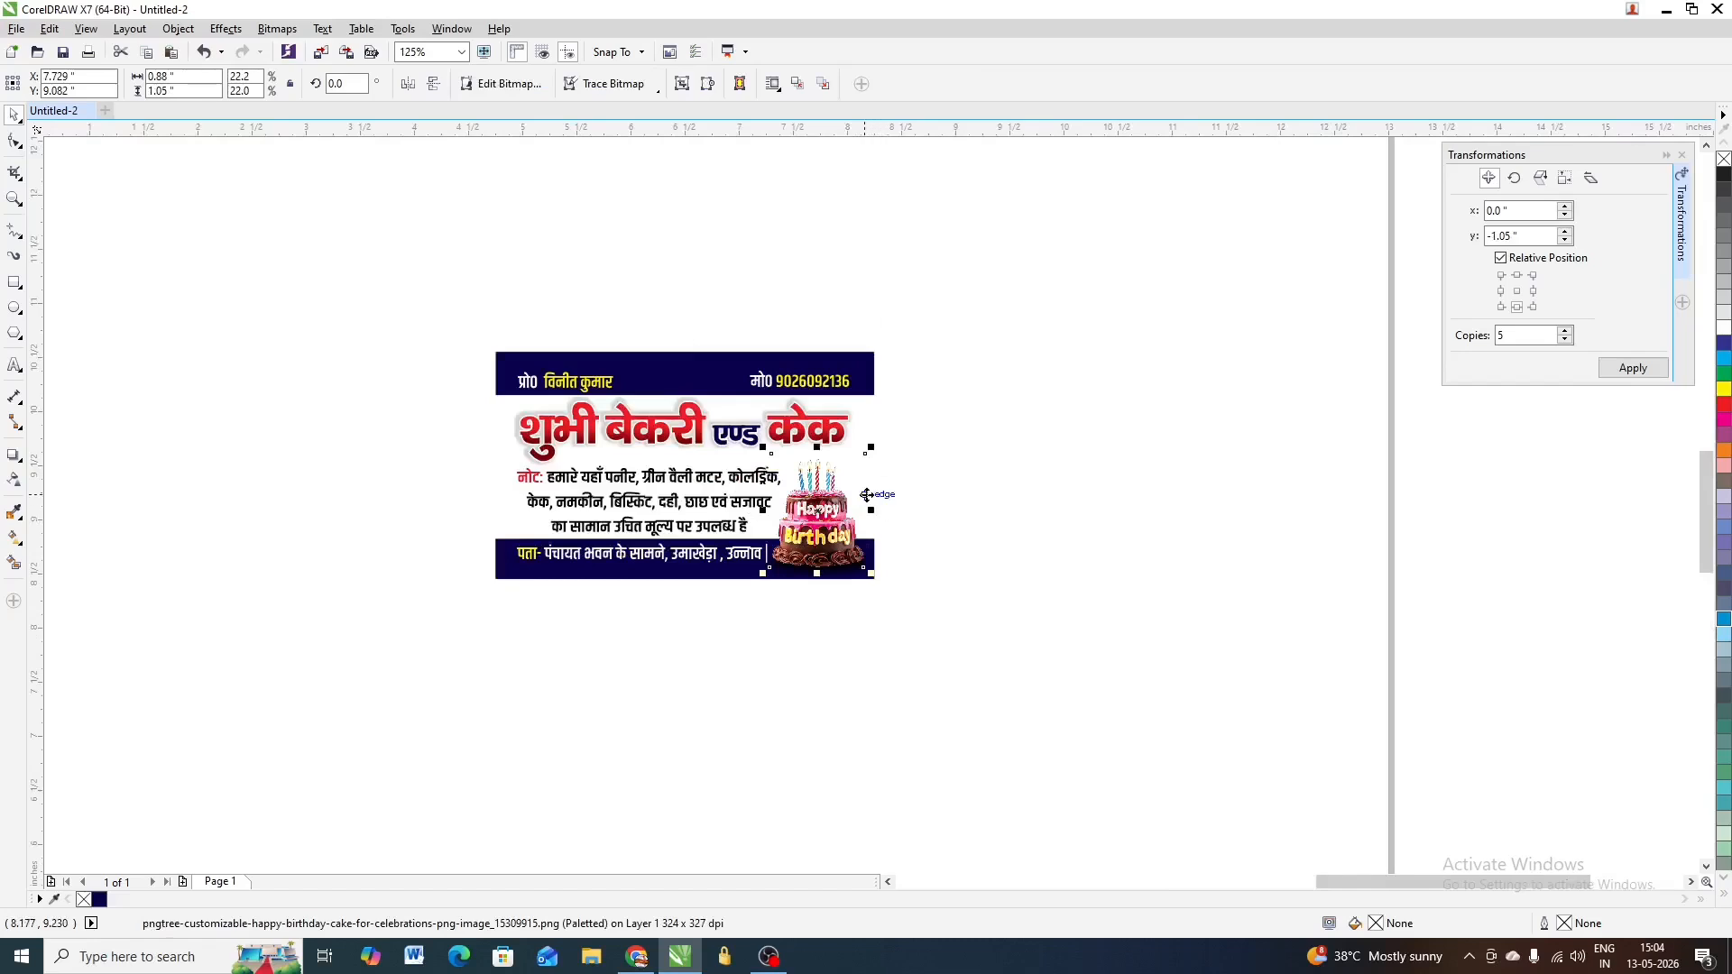
scroll(818, 505, "up", 2)
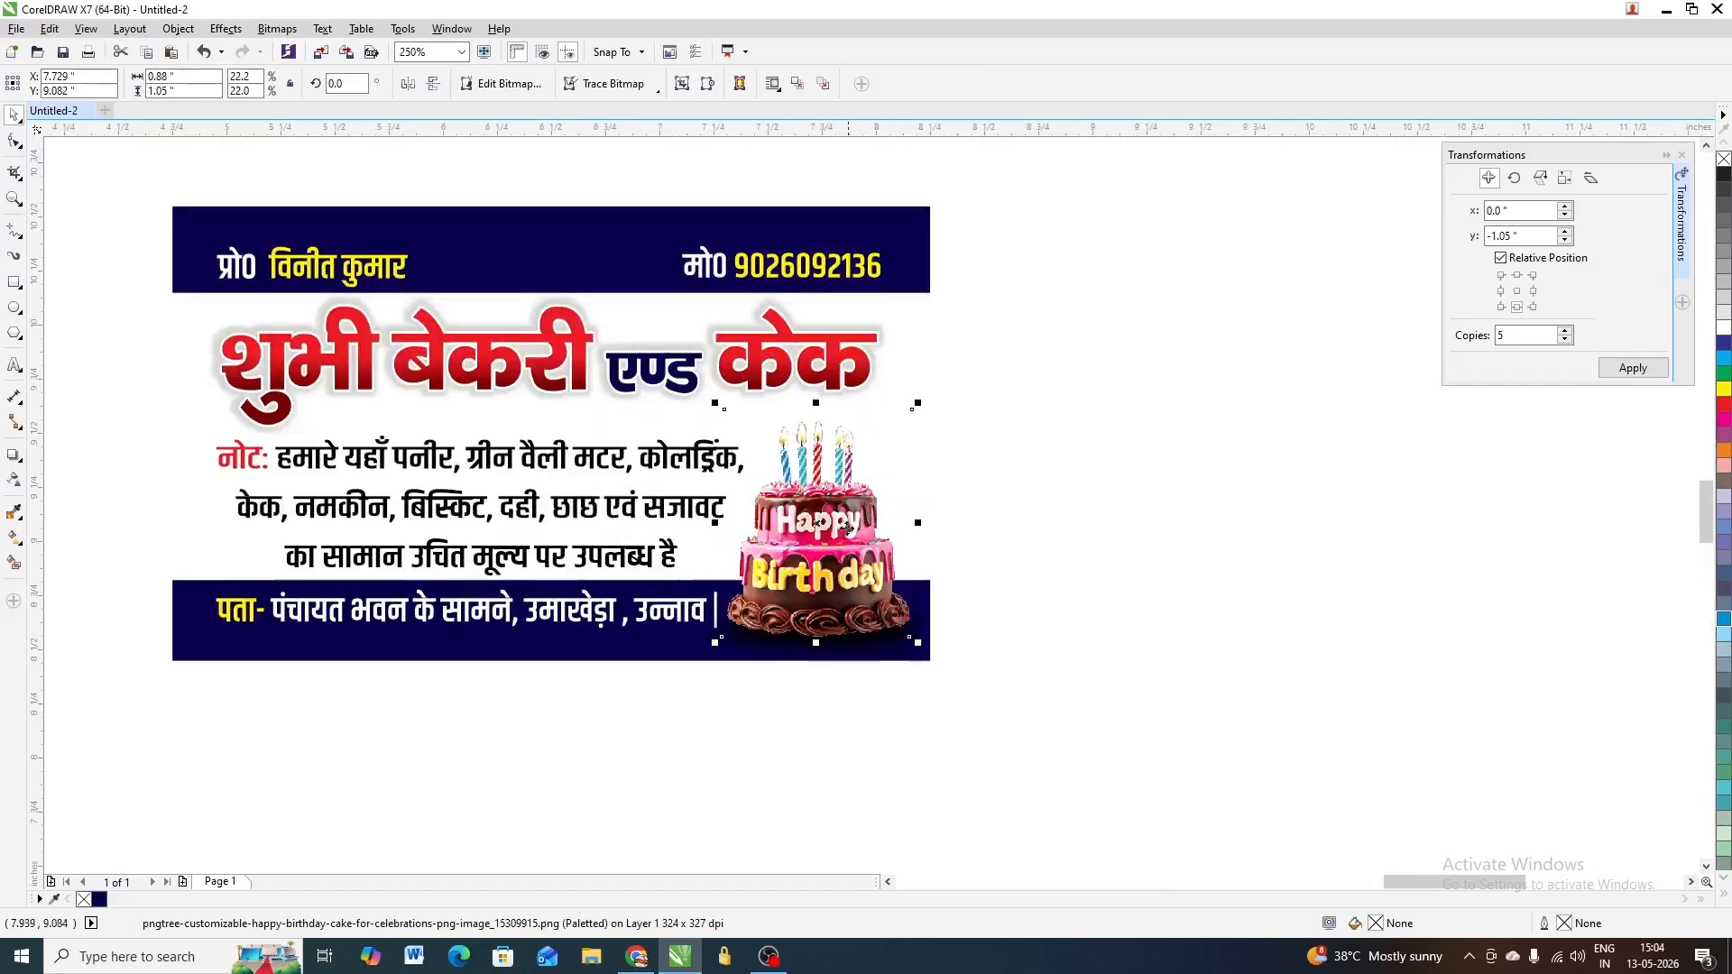
scroll(881, 529, "up", 2)
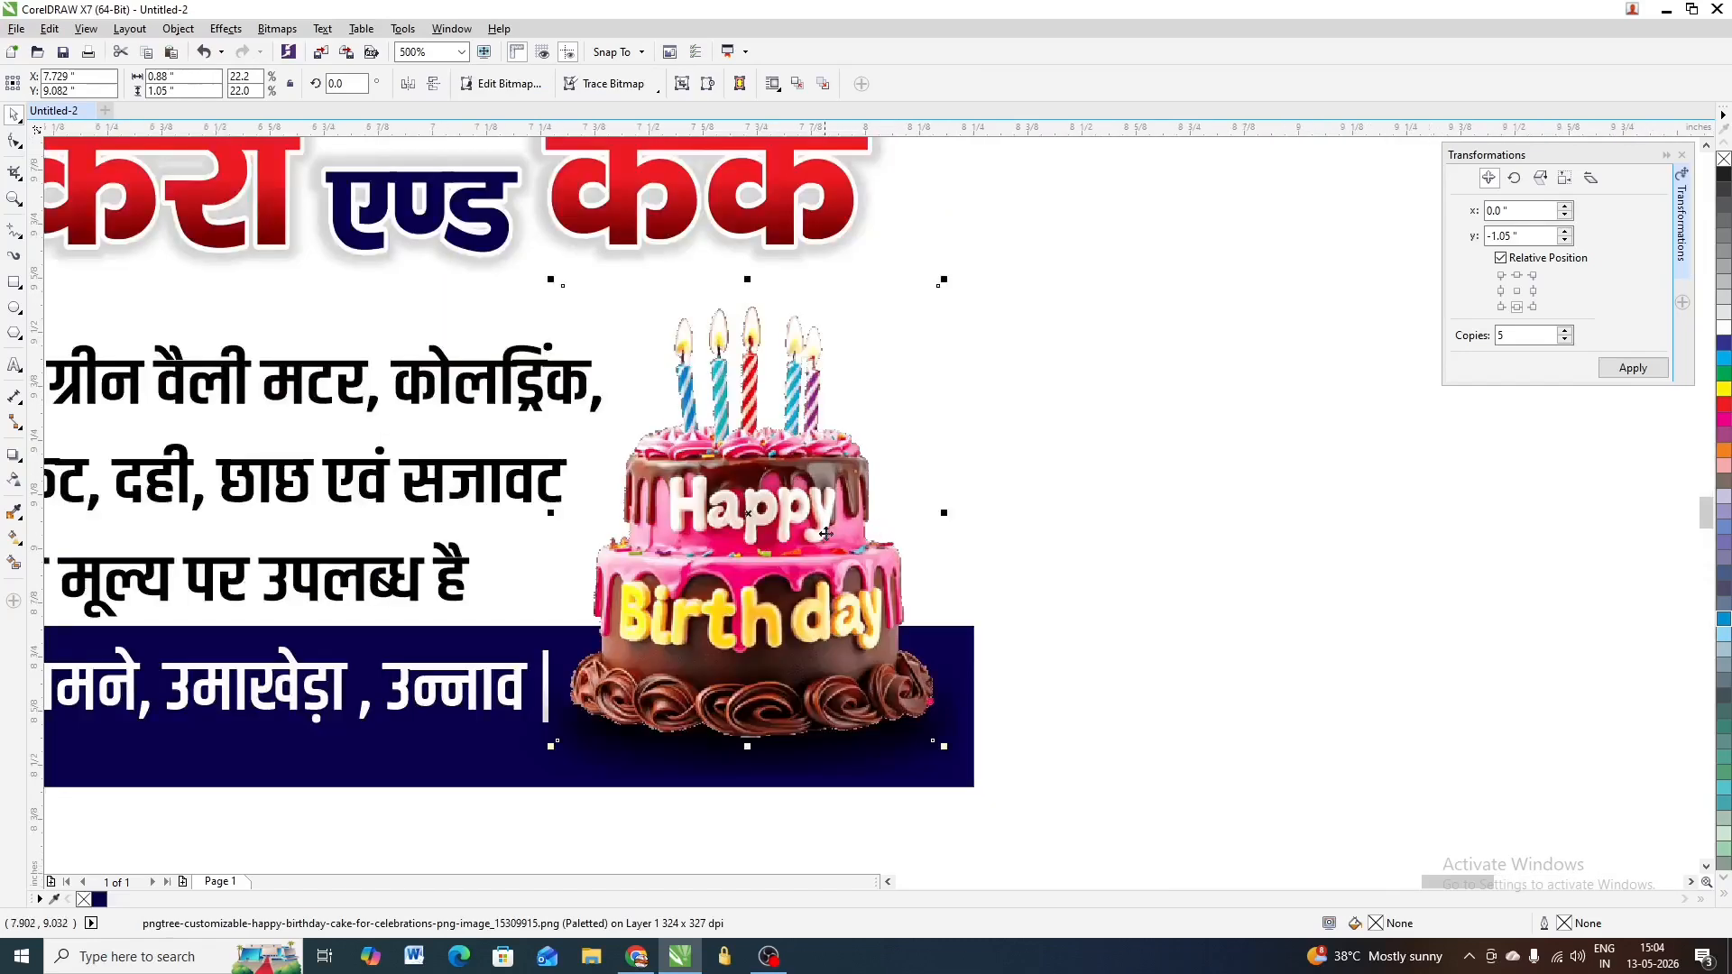
scroll(838, 532, "down", 2)
scroll(853, 509, "up", 1)
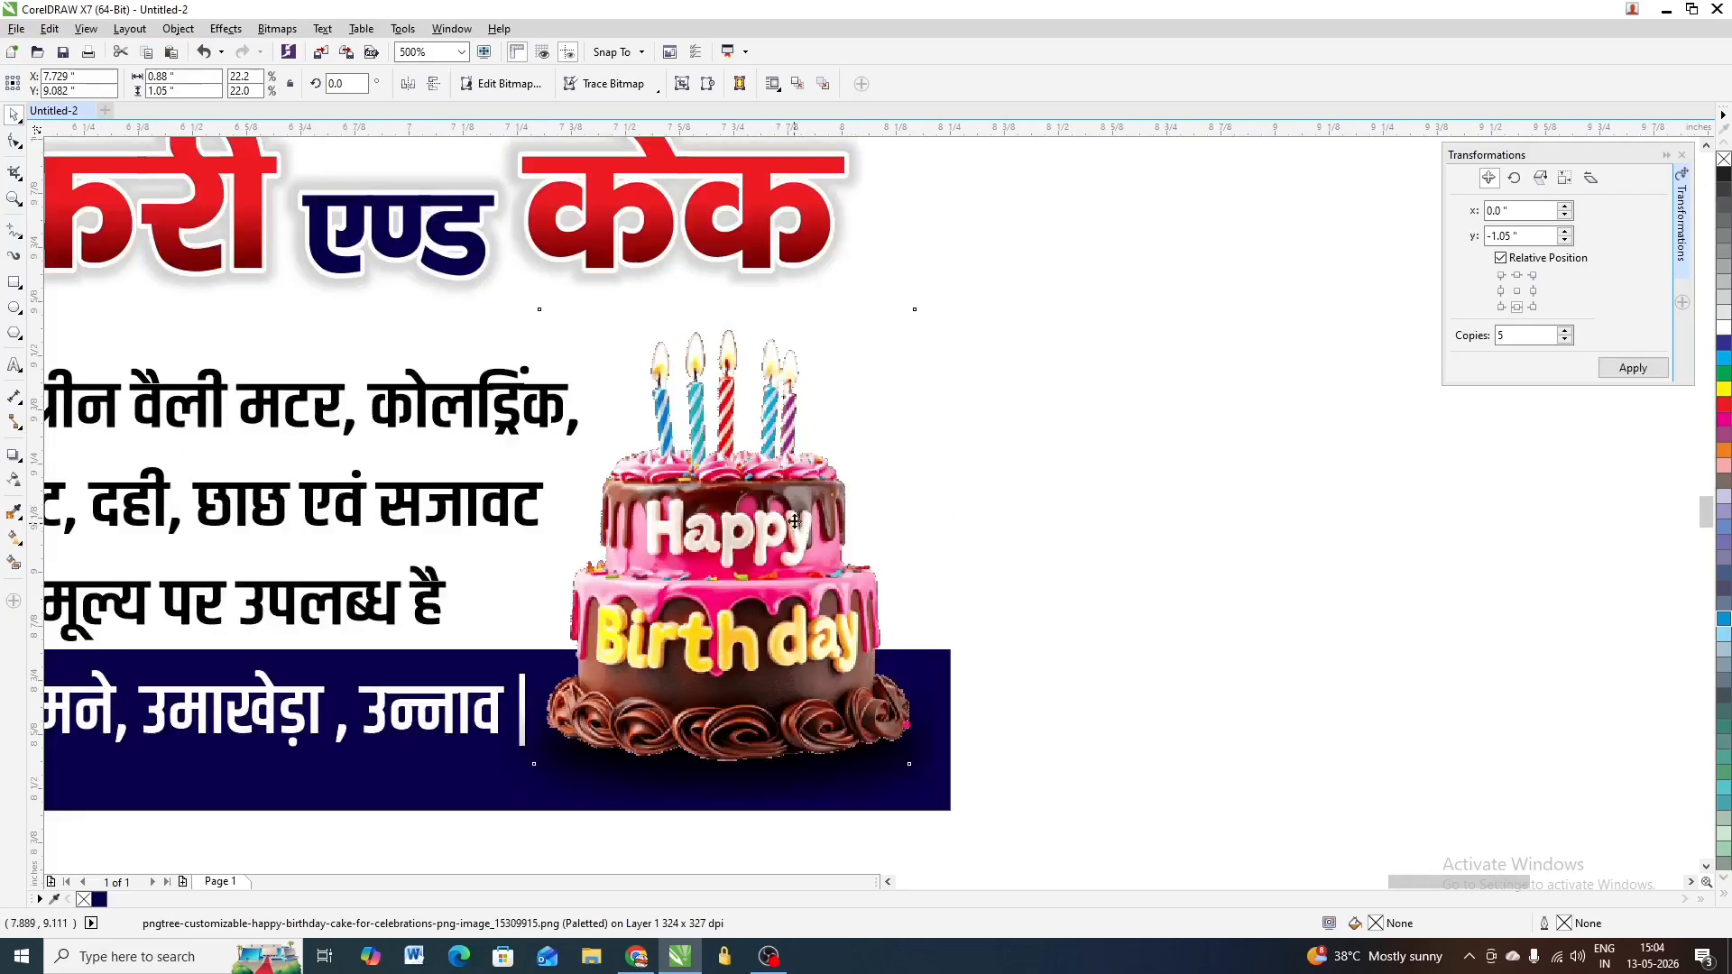
scroll(844, 508, "down", 1)
scroll(805, 517, "up", 1)
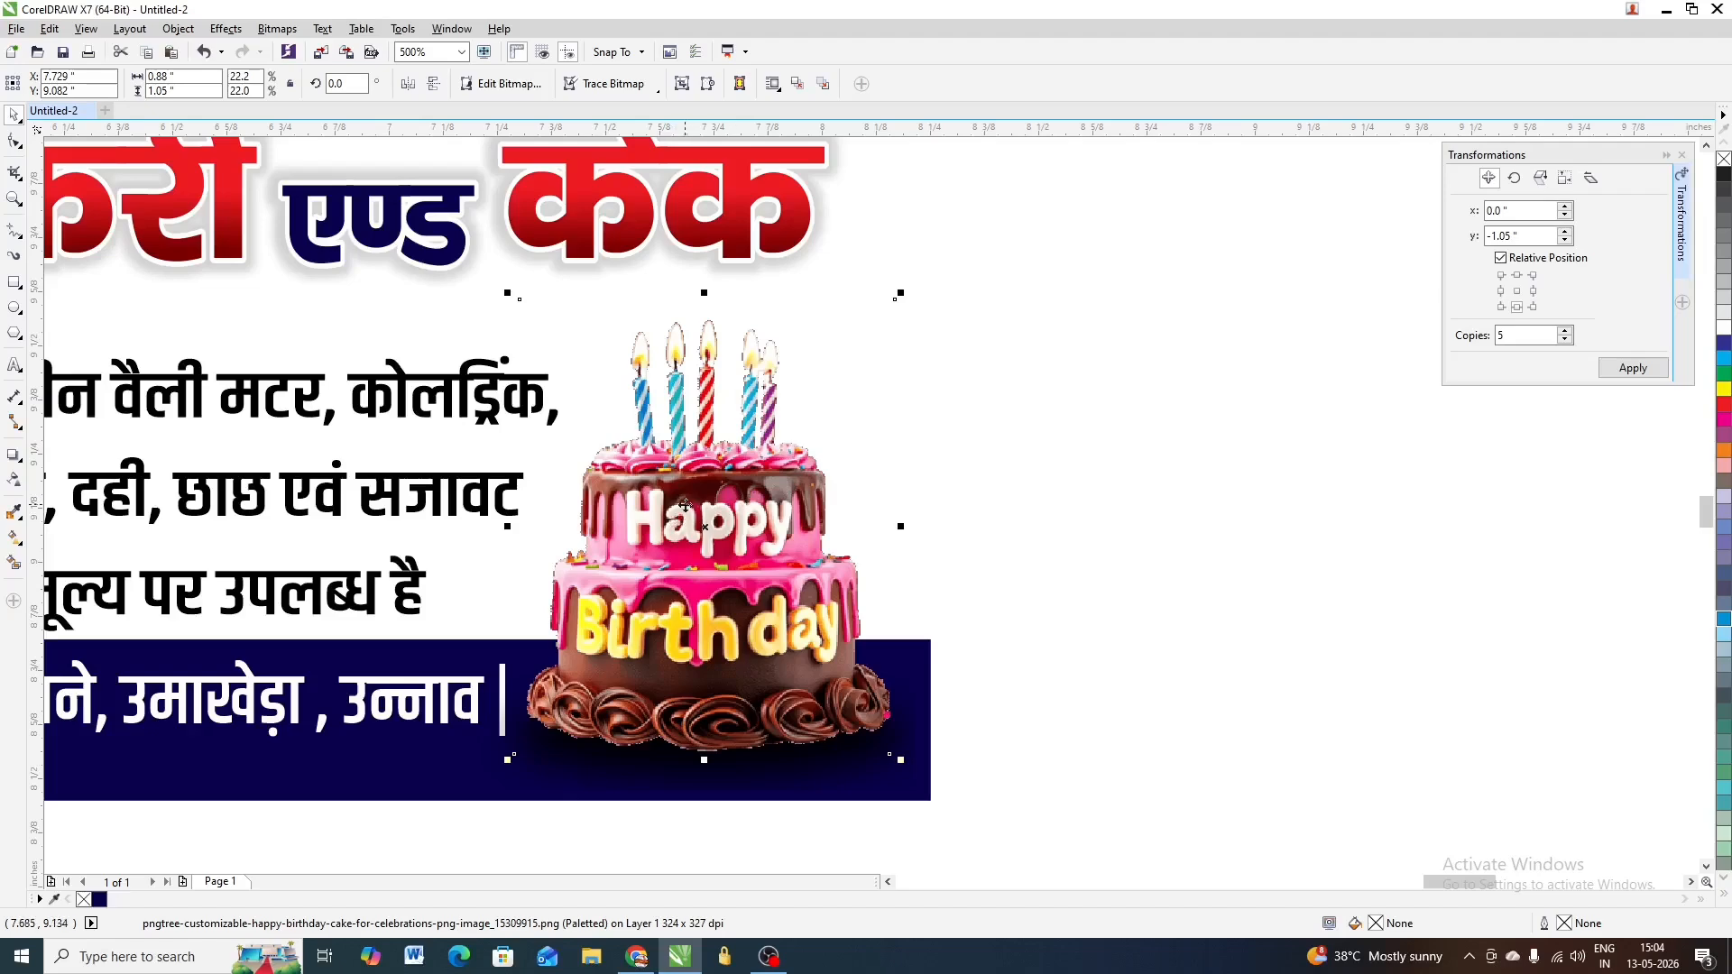
scroll(685, 509, "down", 5)
scroll(721, 456, "up", 5)
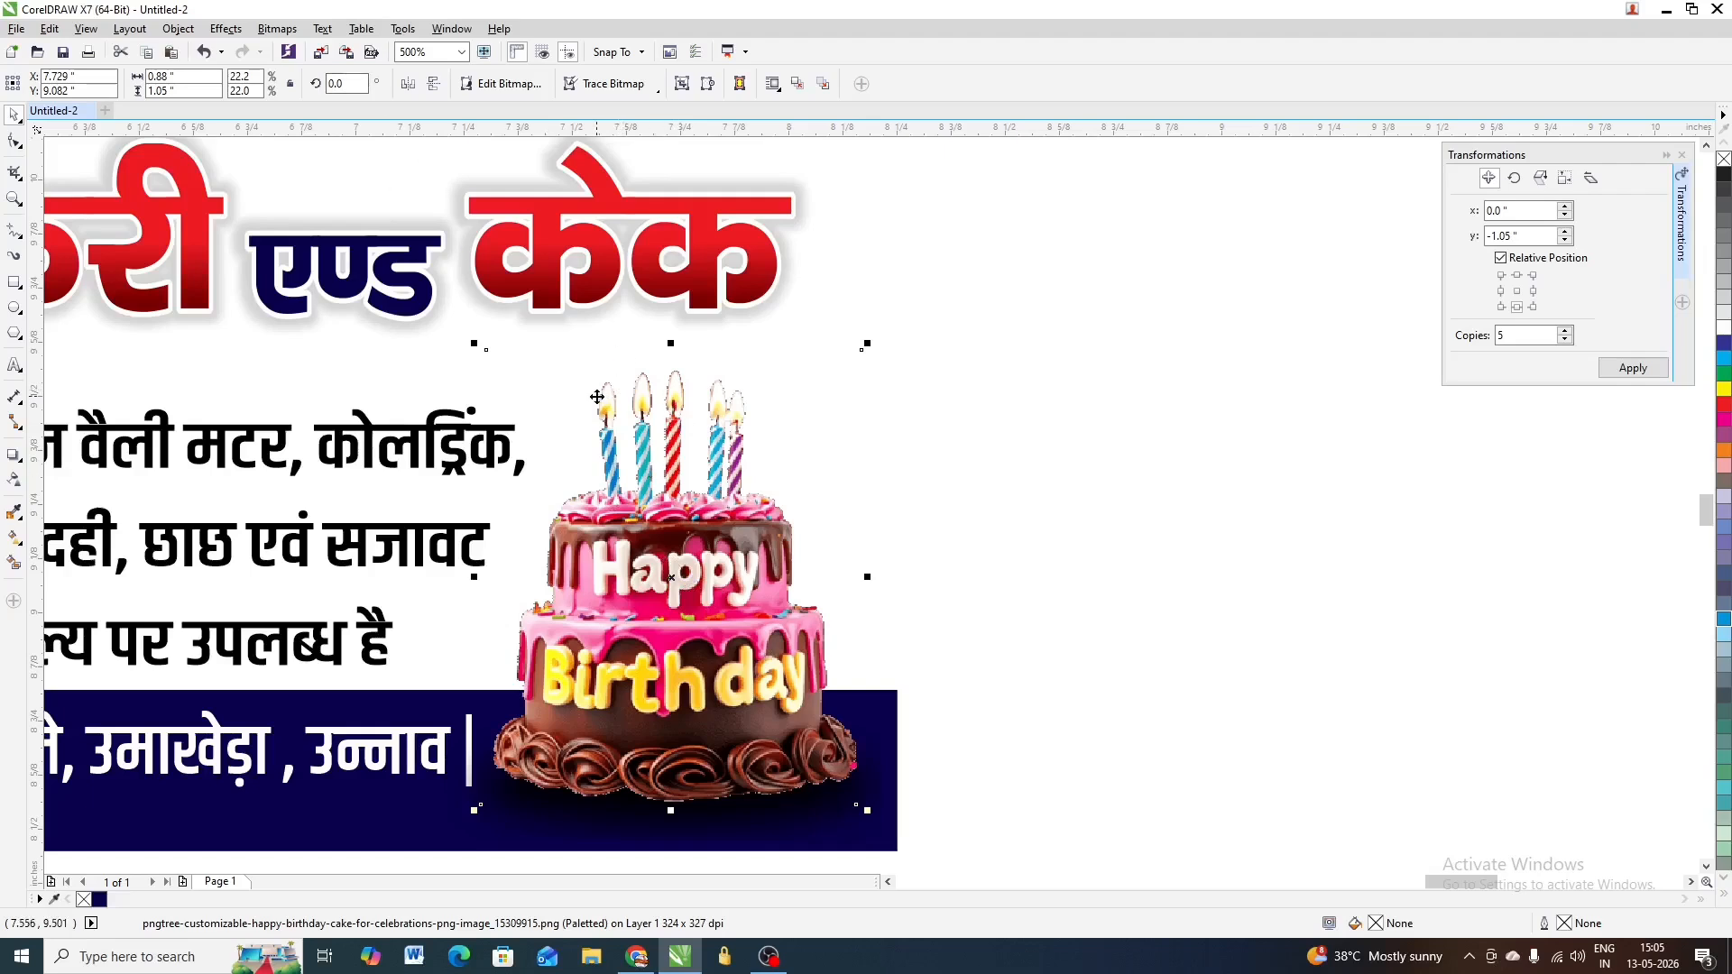
Convert the cake bitmap with Bitmaps > Mode > CMYK Color (32-bit), then deselect it
left_click(271, 35)
mouse_move(333, 425)
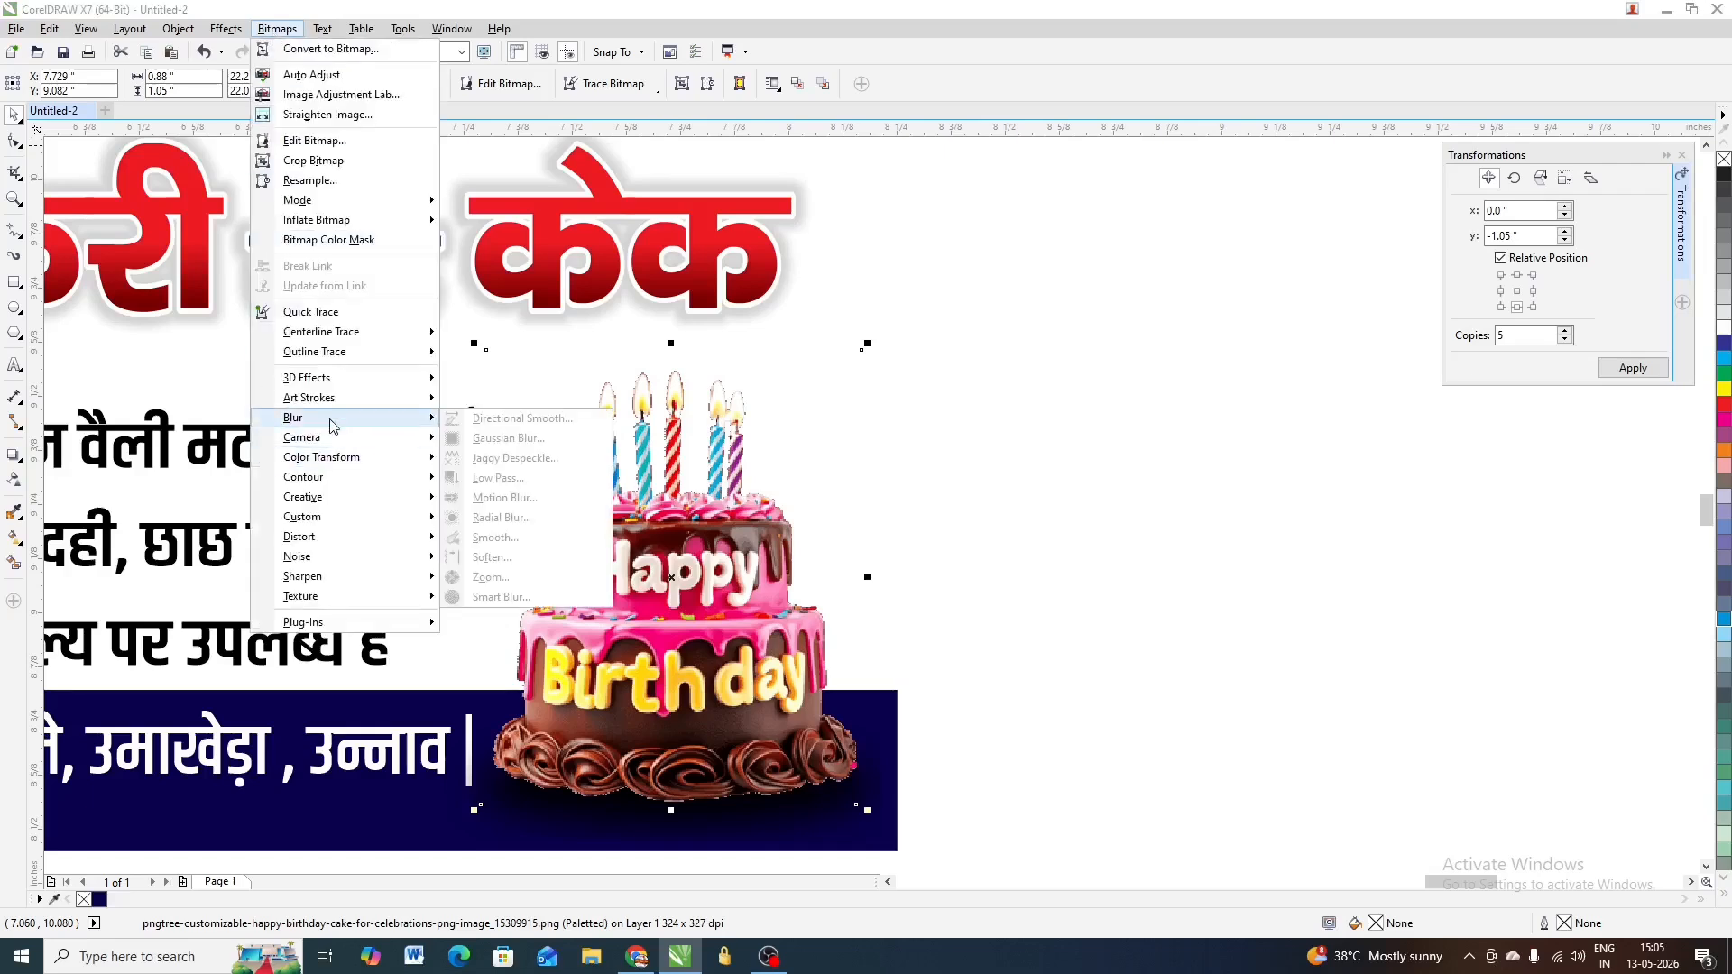
mouse_move(322, 207)
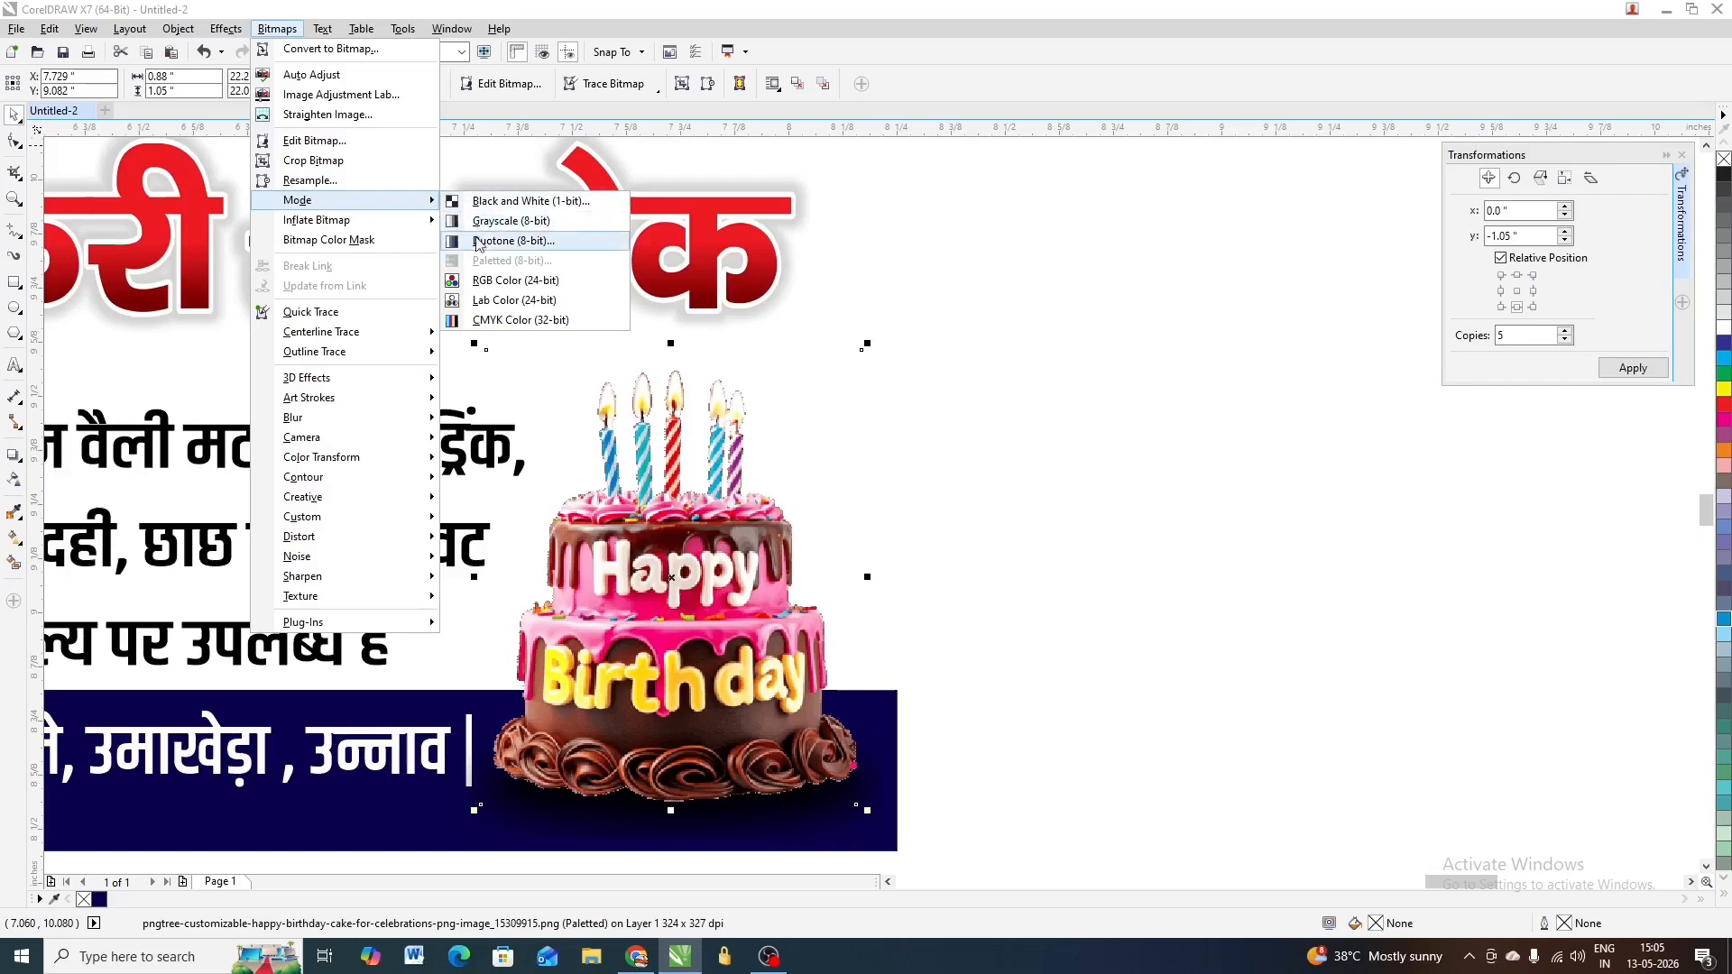
left_click(559, 322)
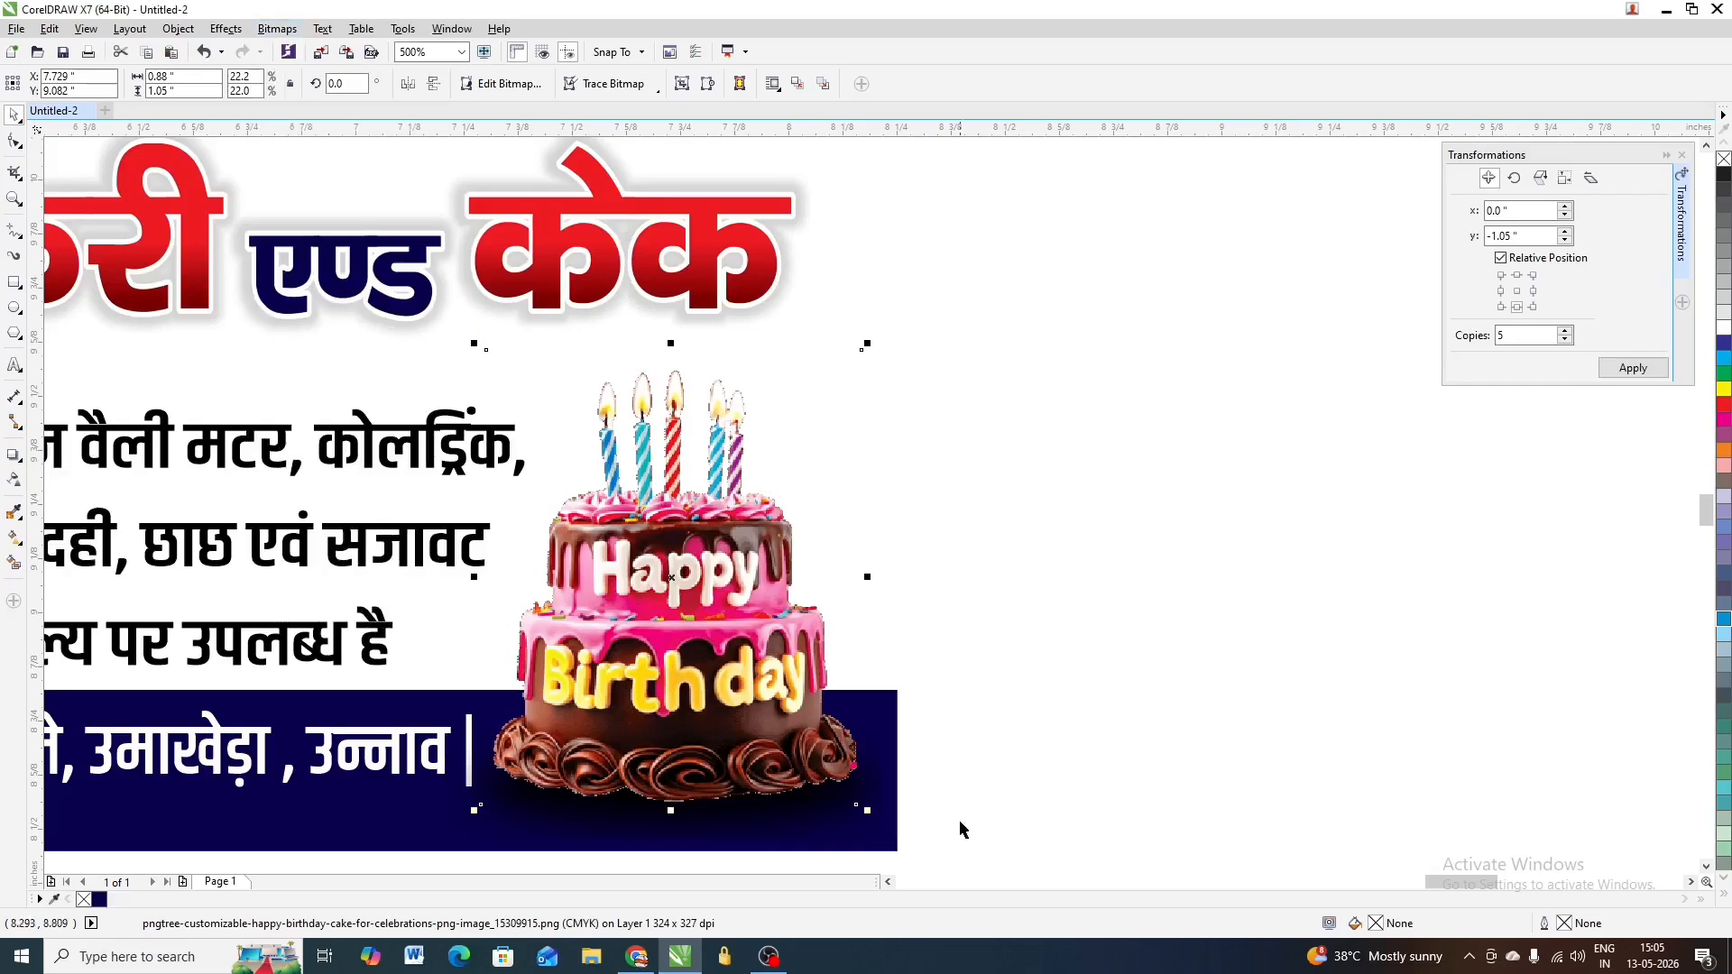
scroll(699, 611, "down", 2)
scroll(700, 609, "up", 1)
scroll(720, 545, "down", 2)
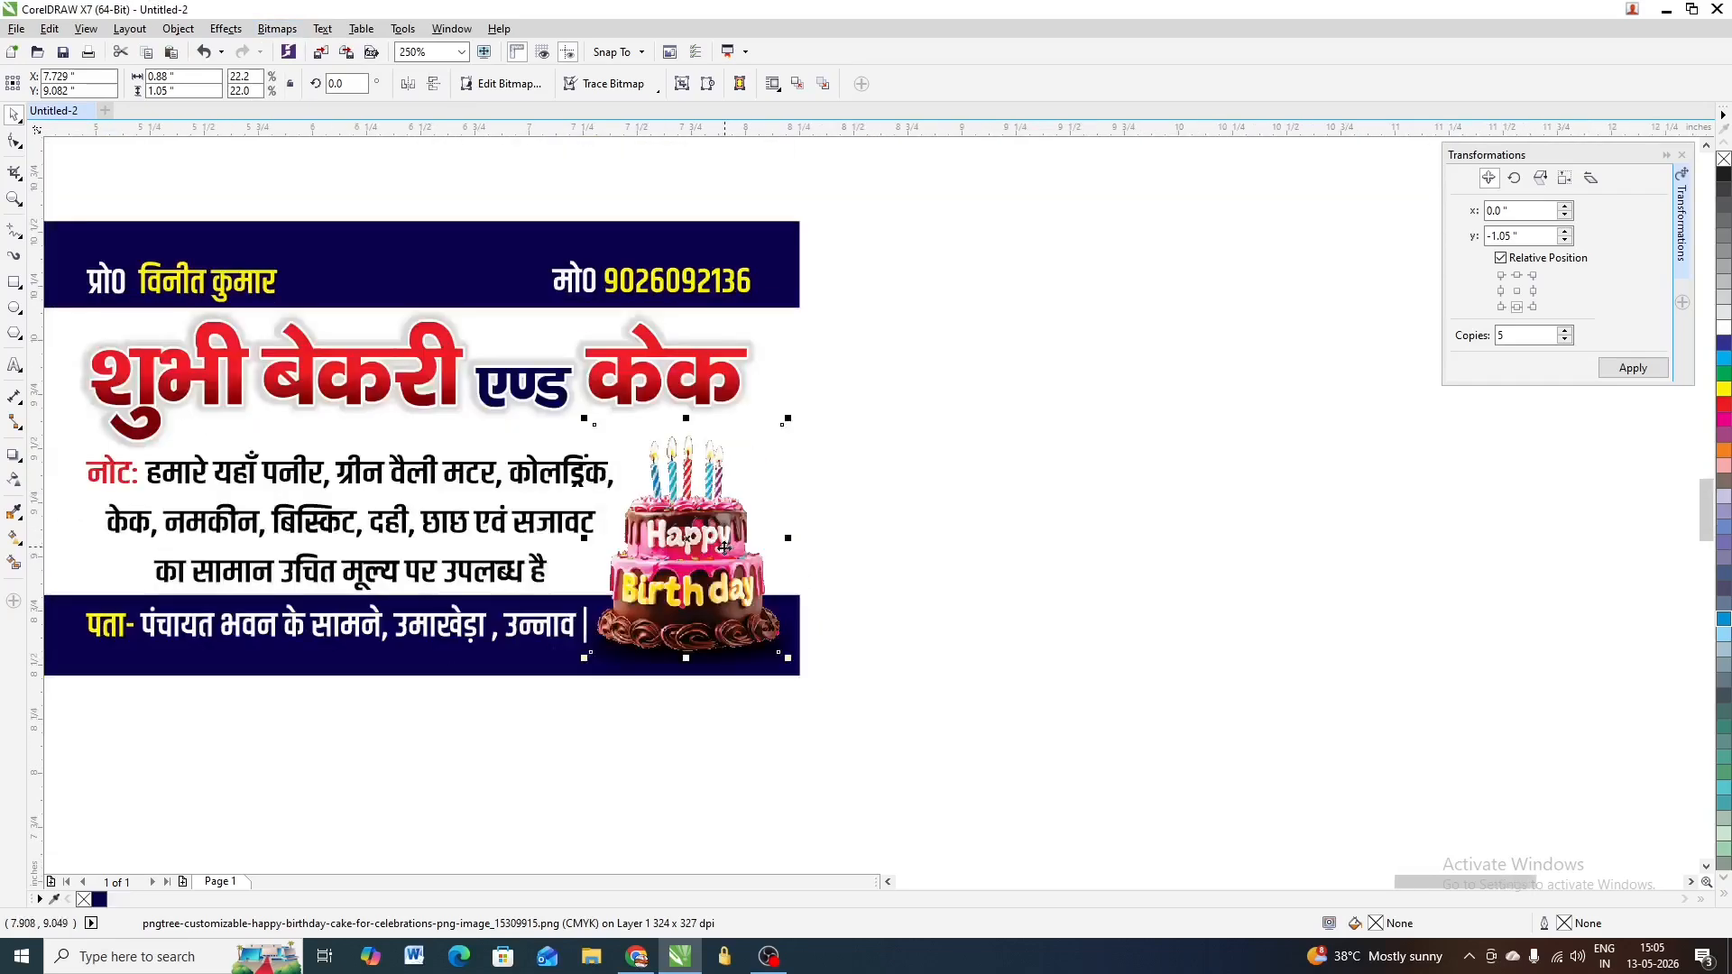
left_click(862, 519)
scroll(733, 484, "down", 1)
scroll(734, 484, "up", 1)
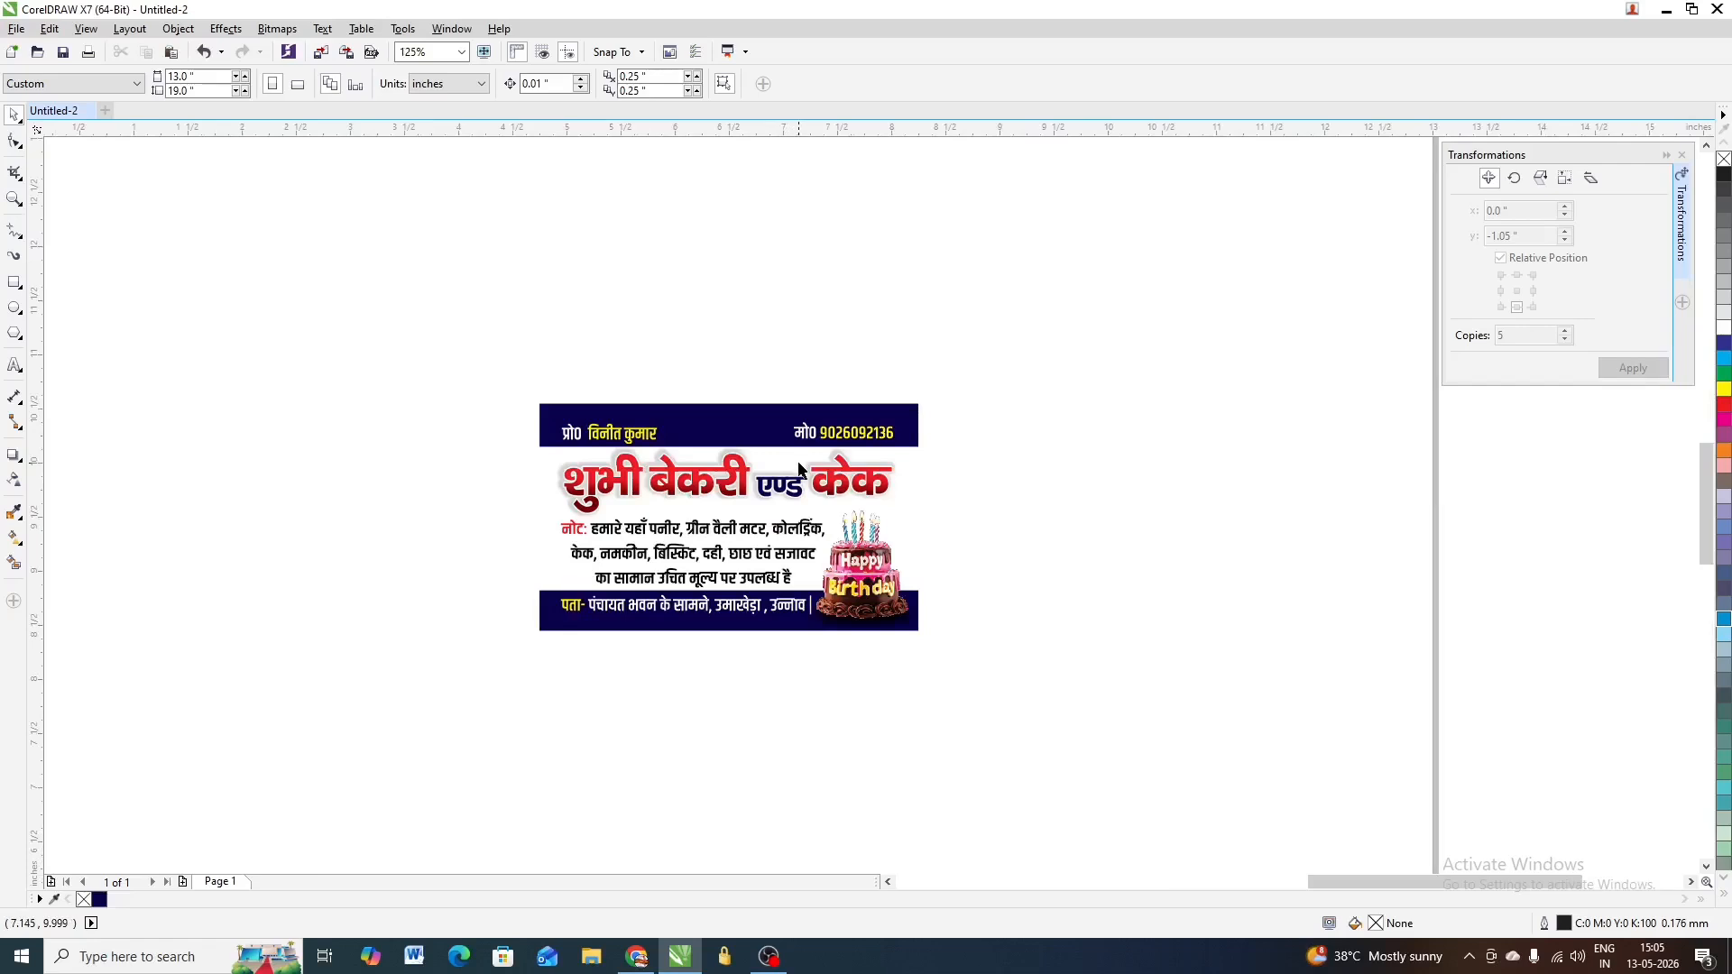
Centre the spare 12.5 × 18.5-inch rectangle on the 13x19 page with P
scroll(694, 465, "down", 3)
left_click_drag(1045, 363, 611, 544)
scroll(659, 487, "up", 1)
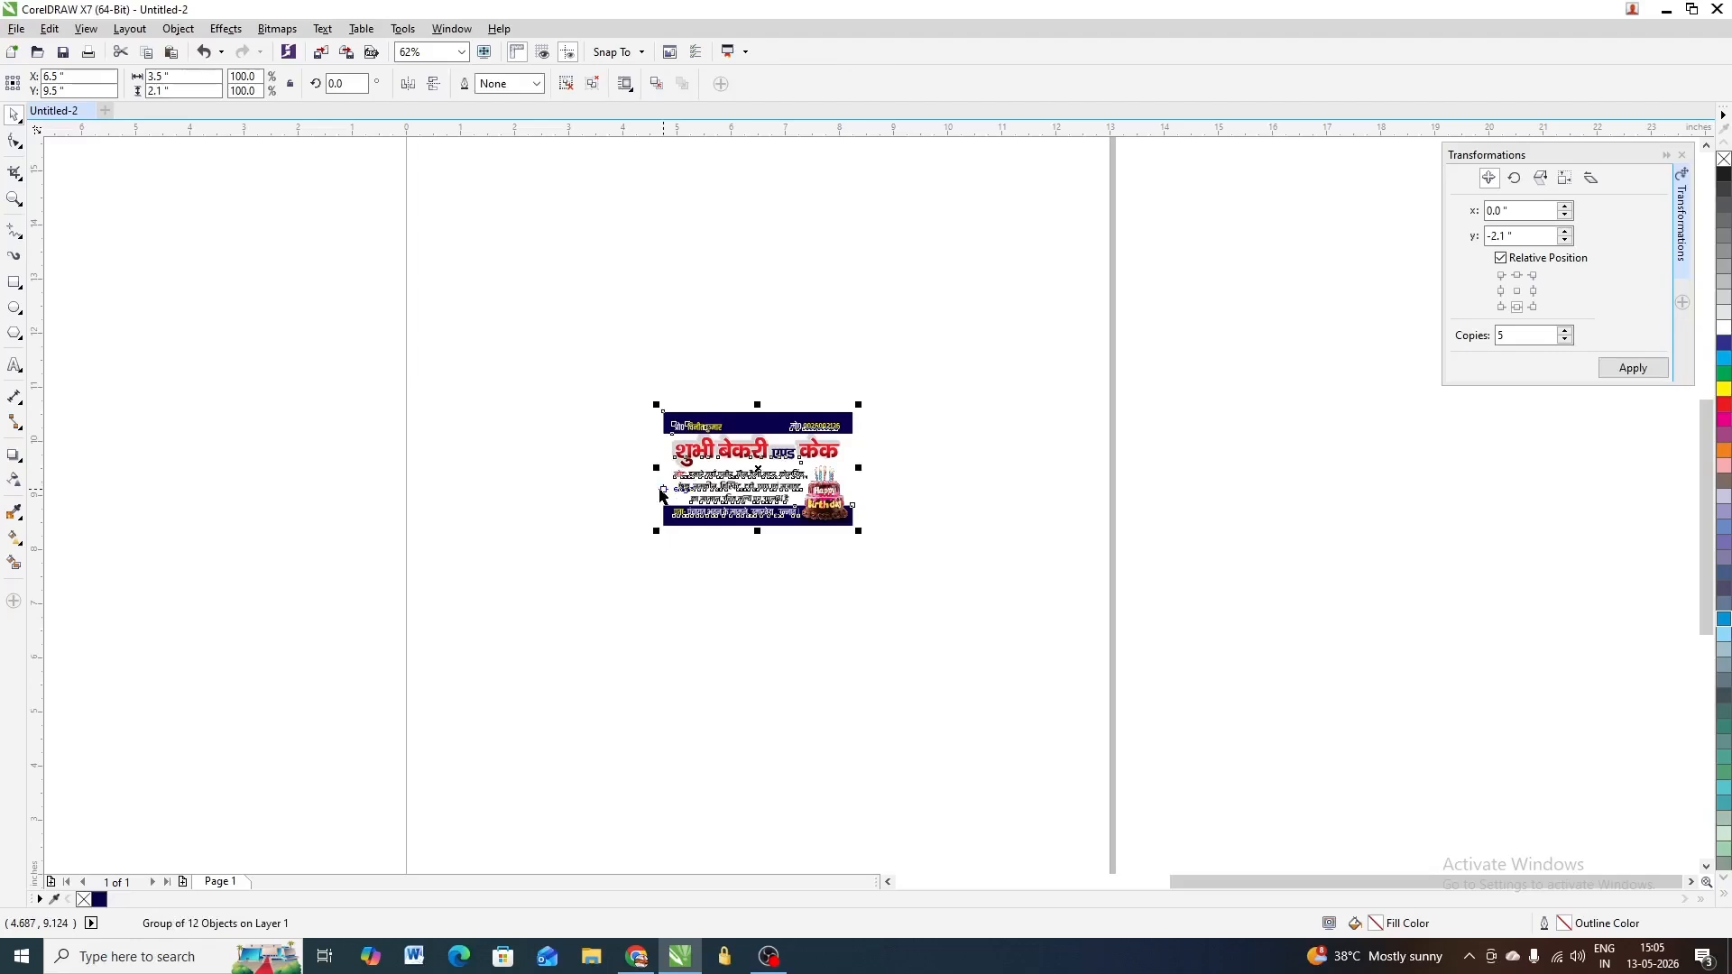
scroll(663, 495, "down", 1)
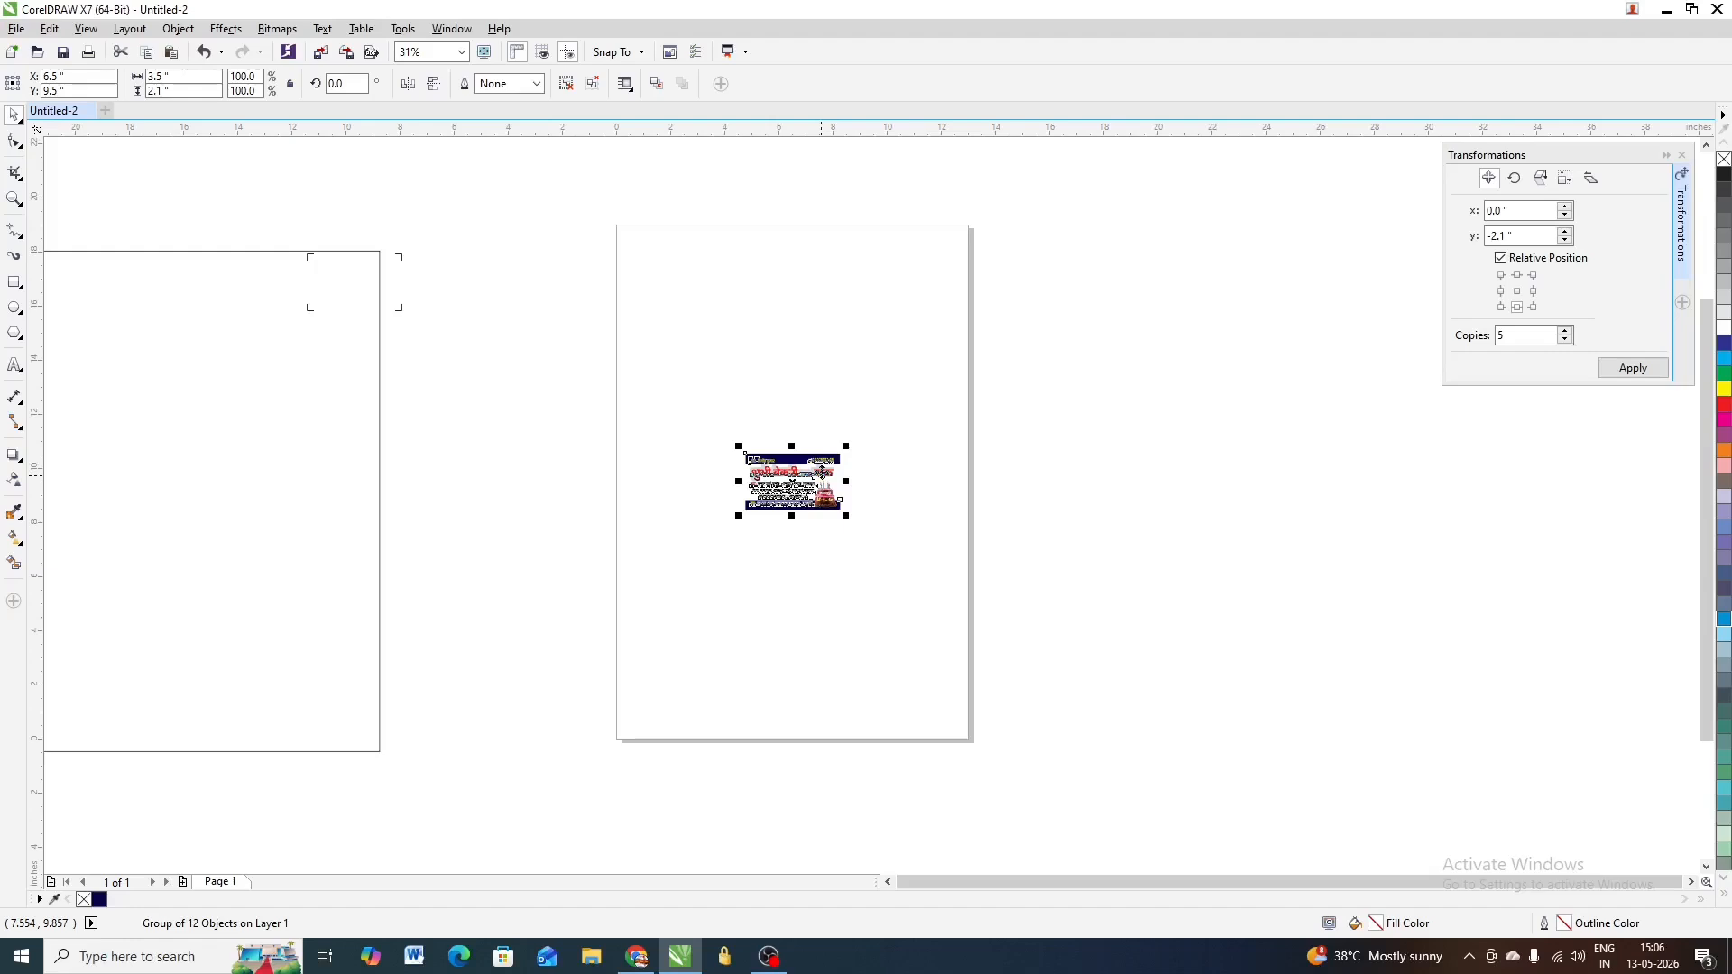
scroll(816, 442, "down", 1)
left_click(513, 450)
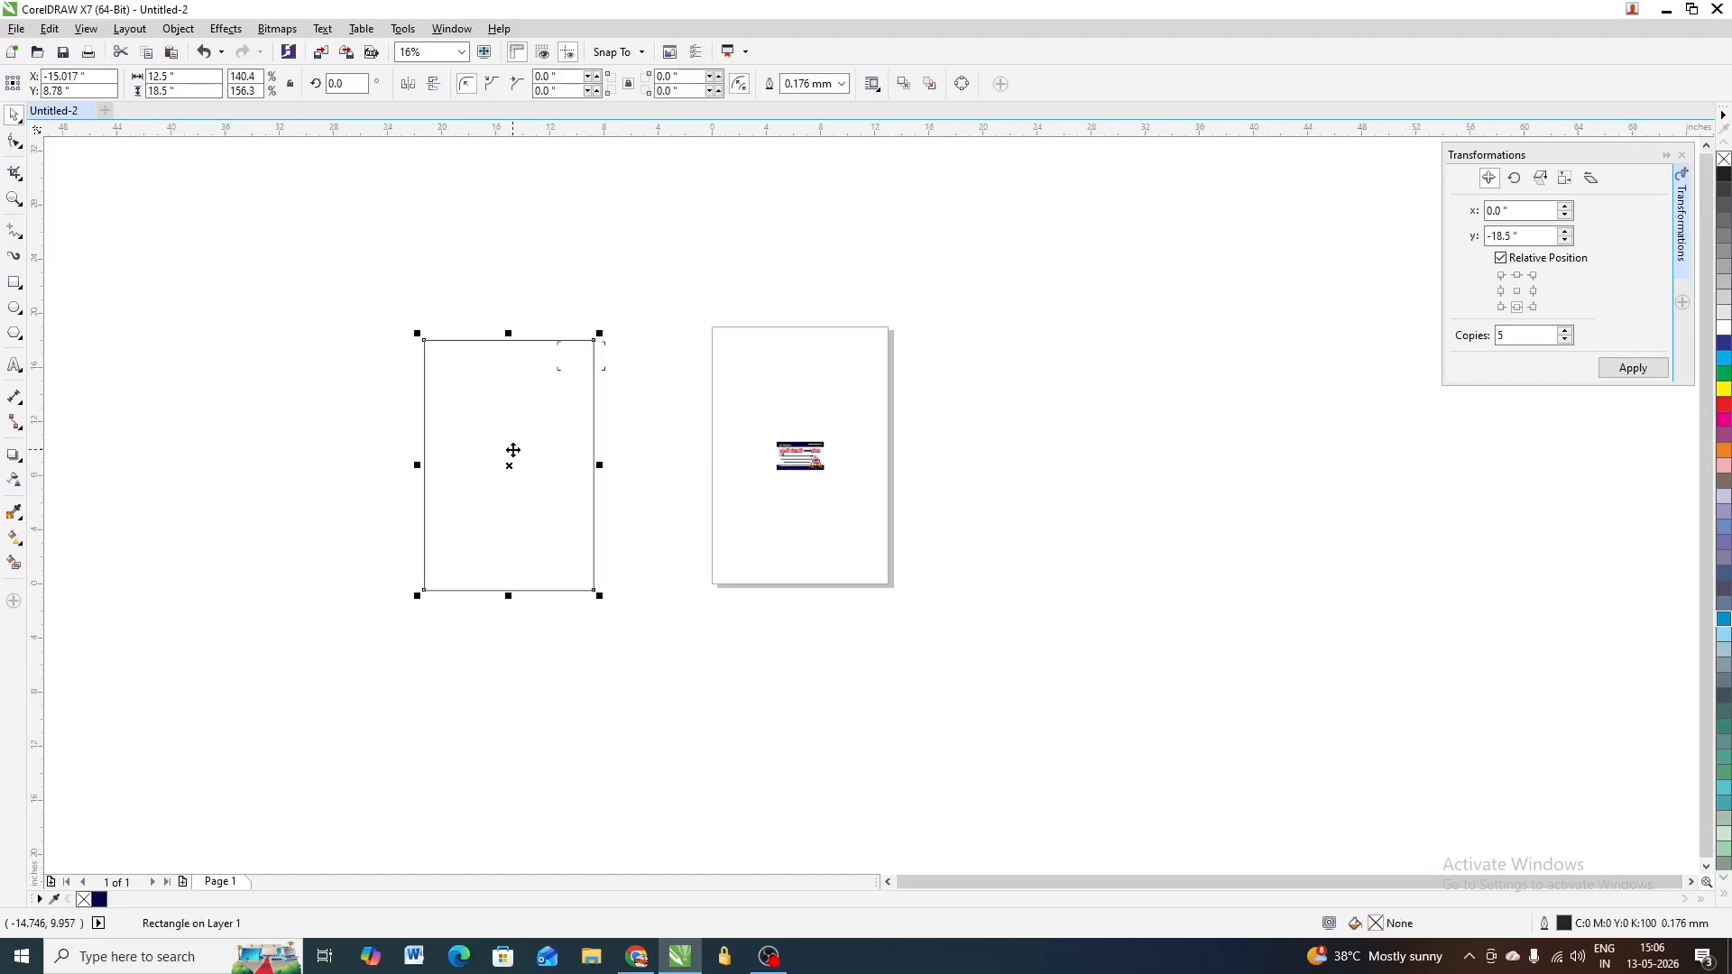
key("p")
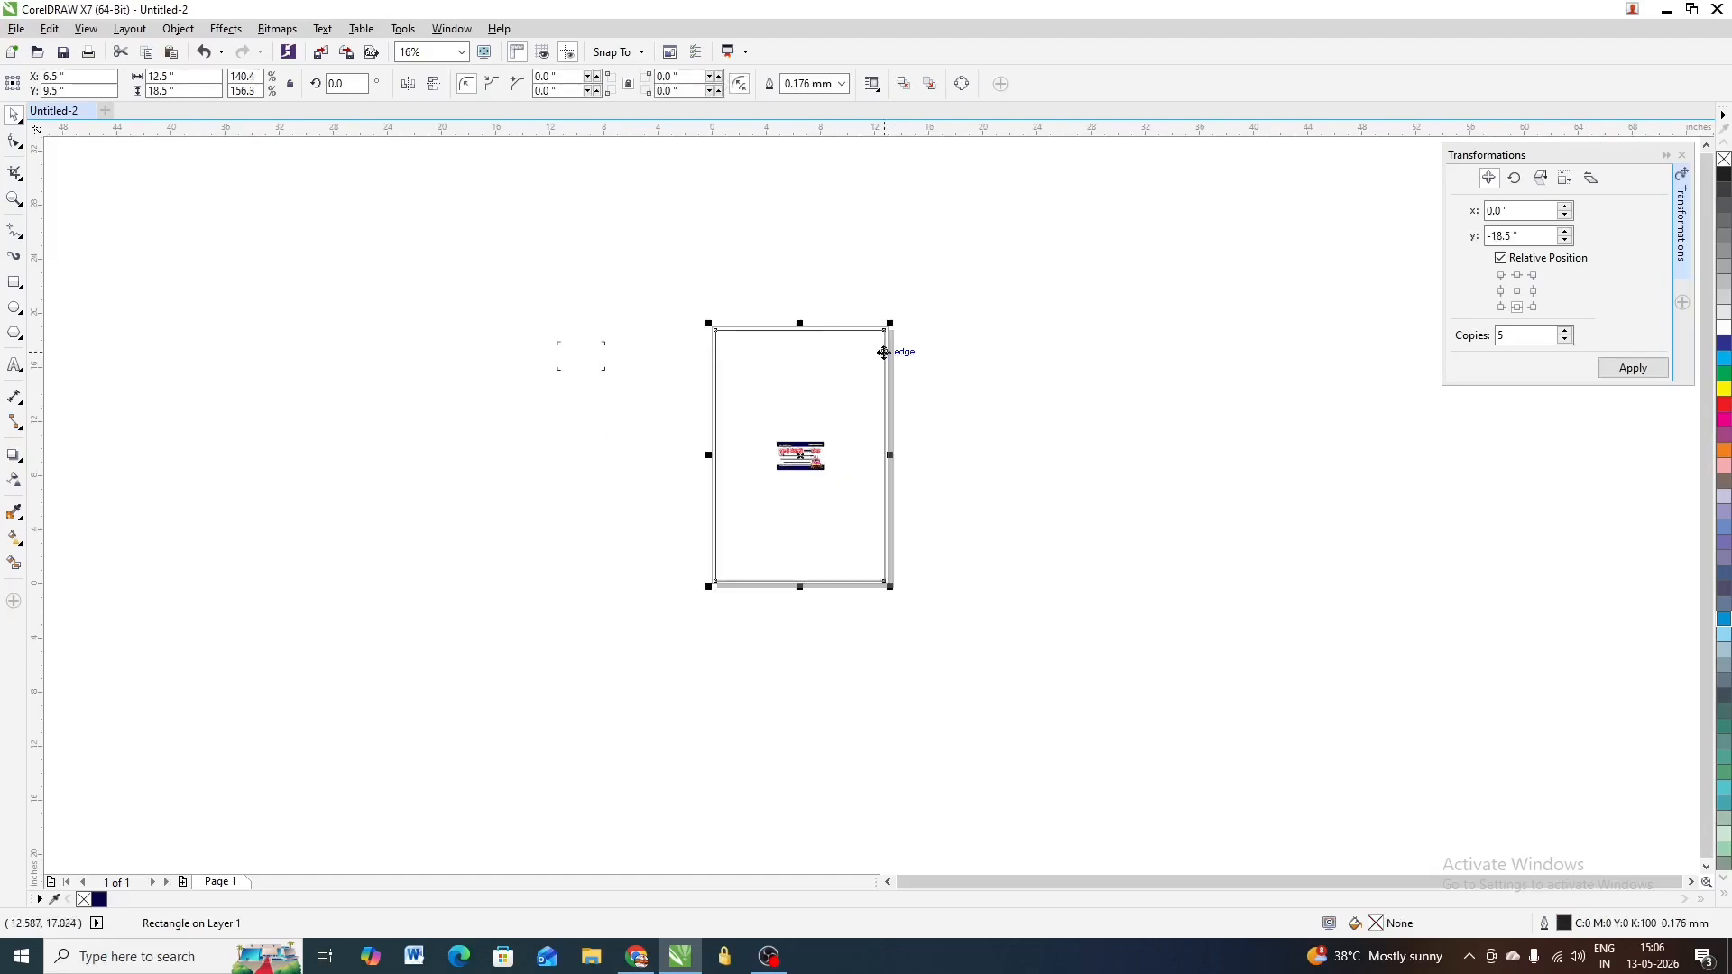
Rotate the page-sized rectangle to 270° so it lies landscape across the page
scroll(890, 332, "up", 1)
key("Escape")
left_click(854, 317)
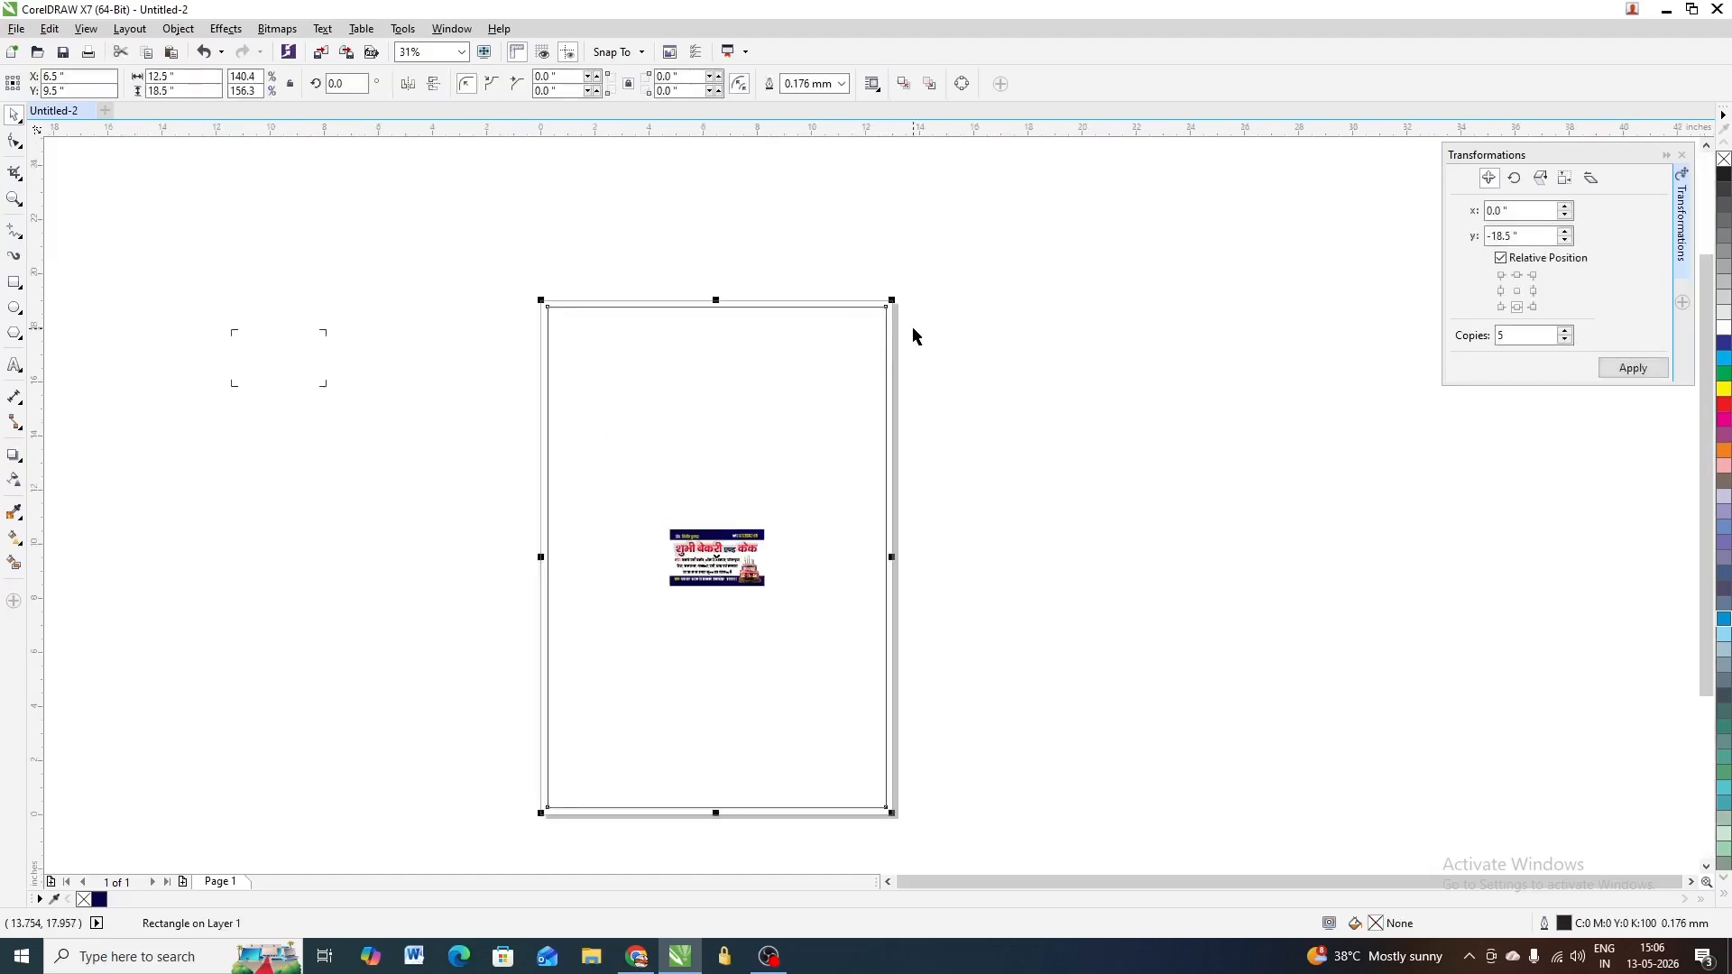
left_click(854, 316)
left_click_drag(896, 303, 943, 726)
left_click_drag(1067, 455, 521, 676)
scroll(732, 545, "up", 1)
scroll(840, 536, "down", 1)
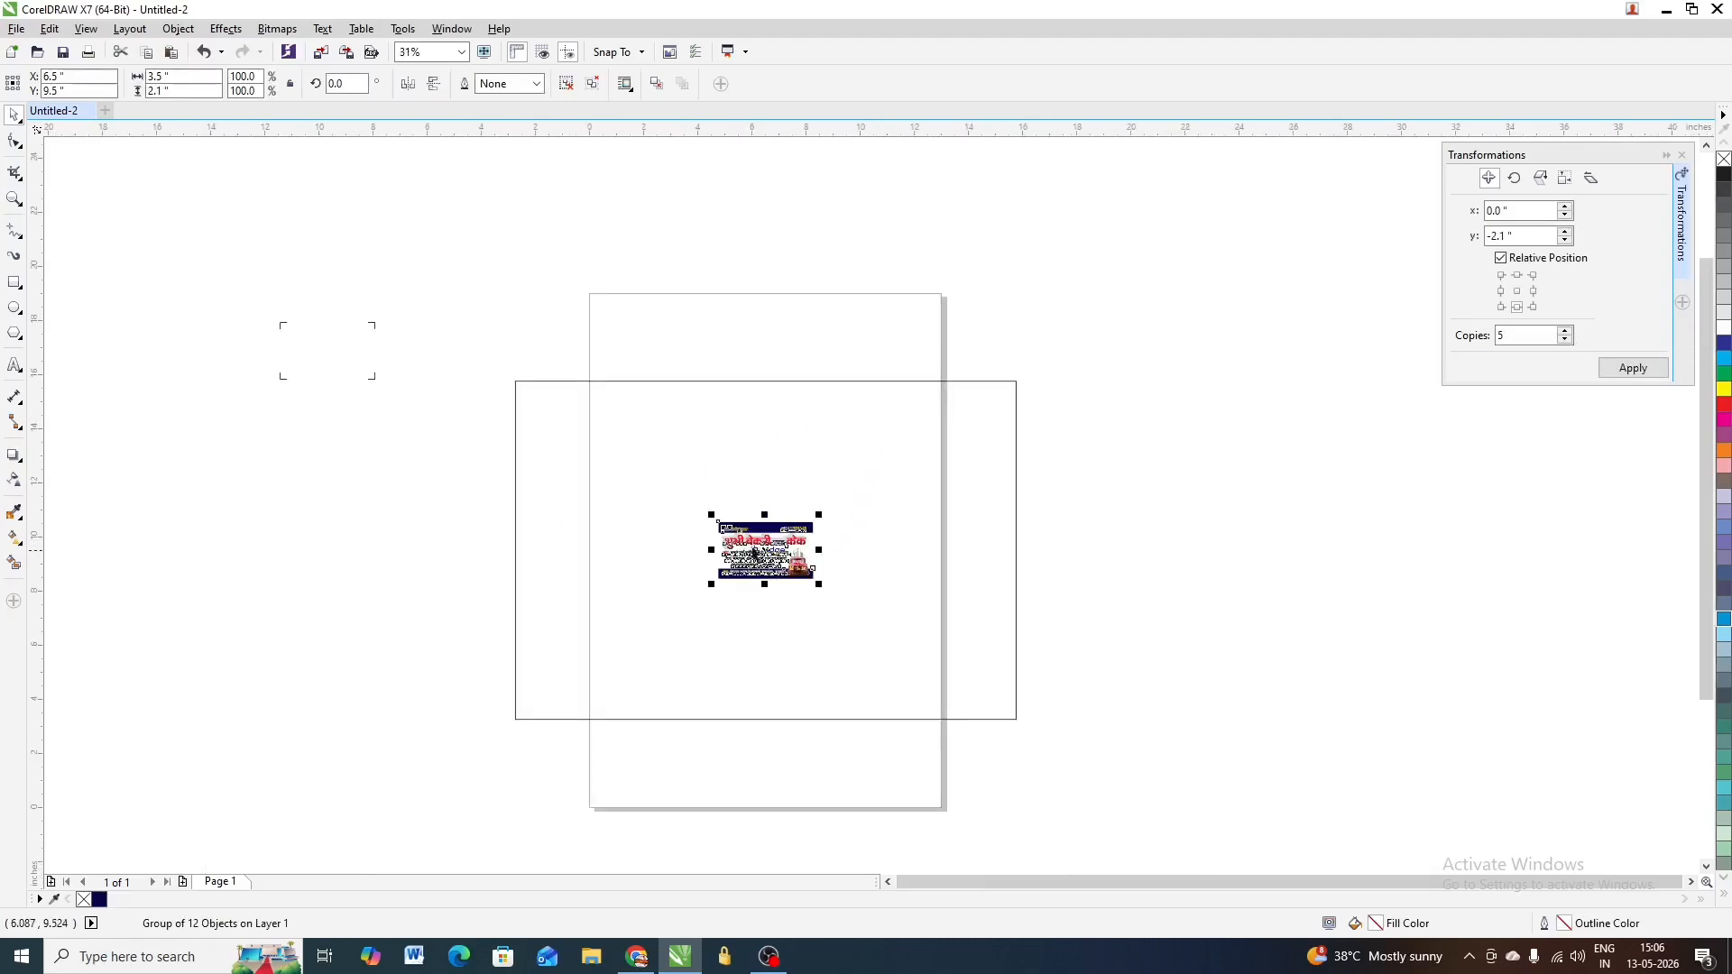
Align the bakery card to the landscape rectangle's top-left corner and close the Transformations docker
left_click(568, 415, "shift")
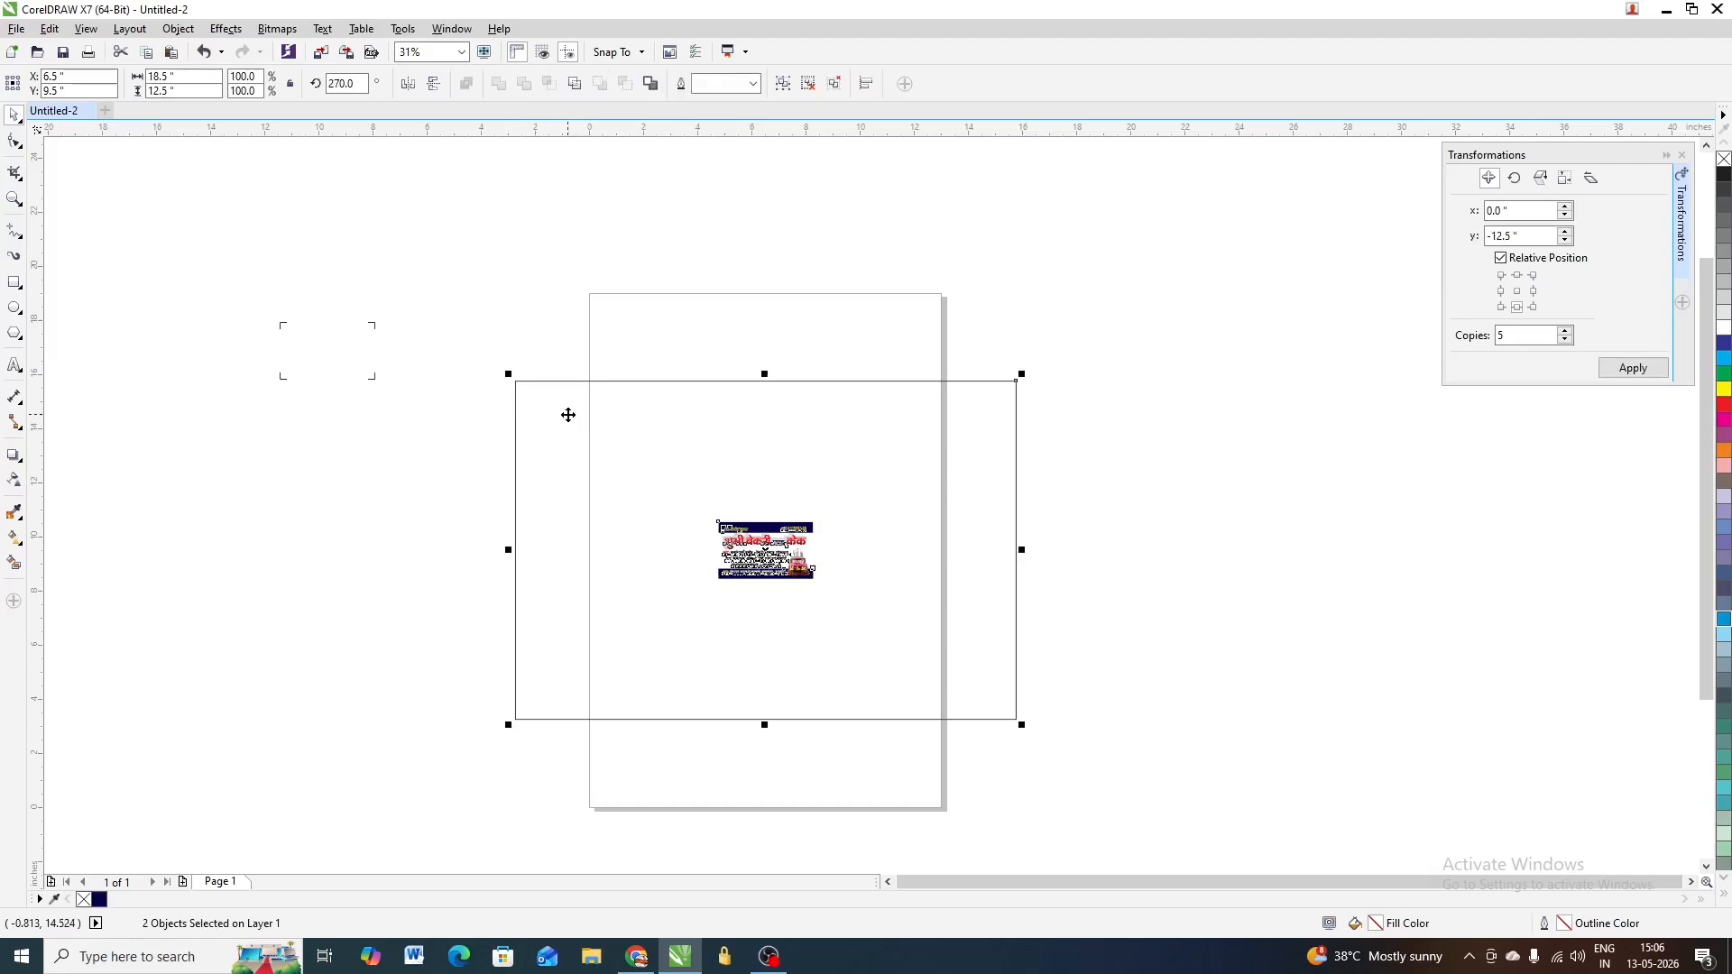
key("t")
key("l")
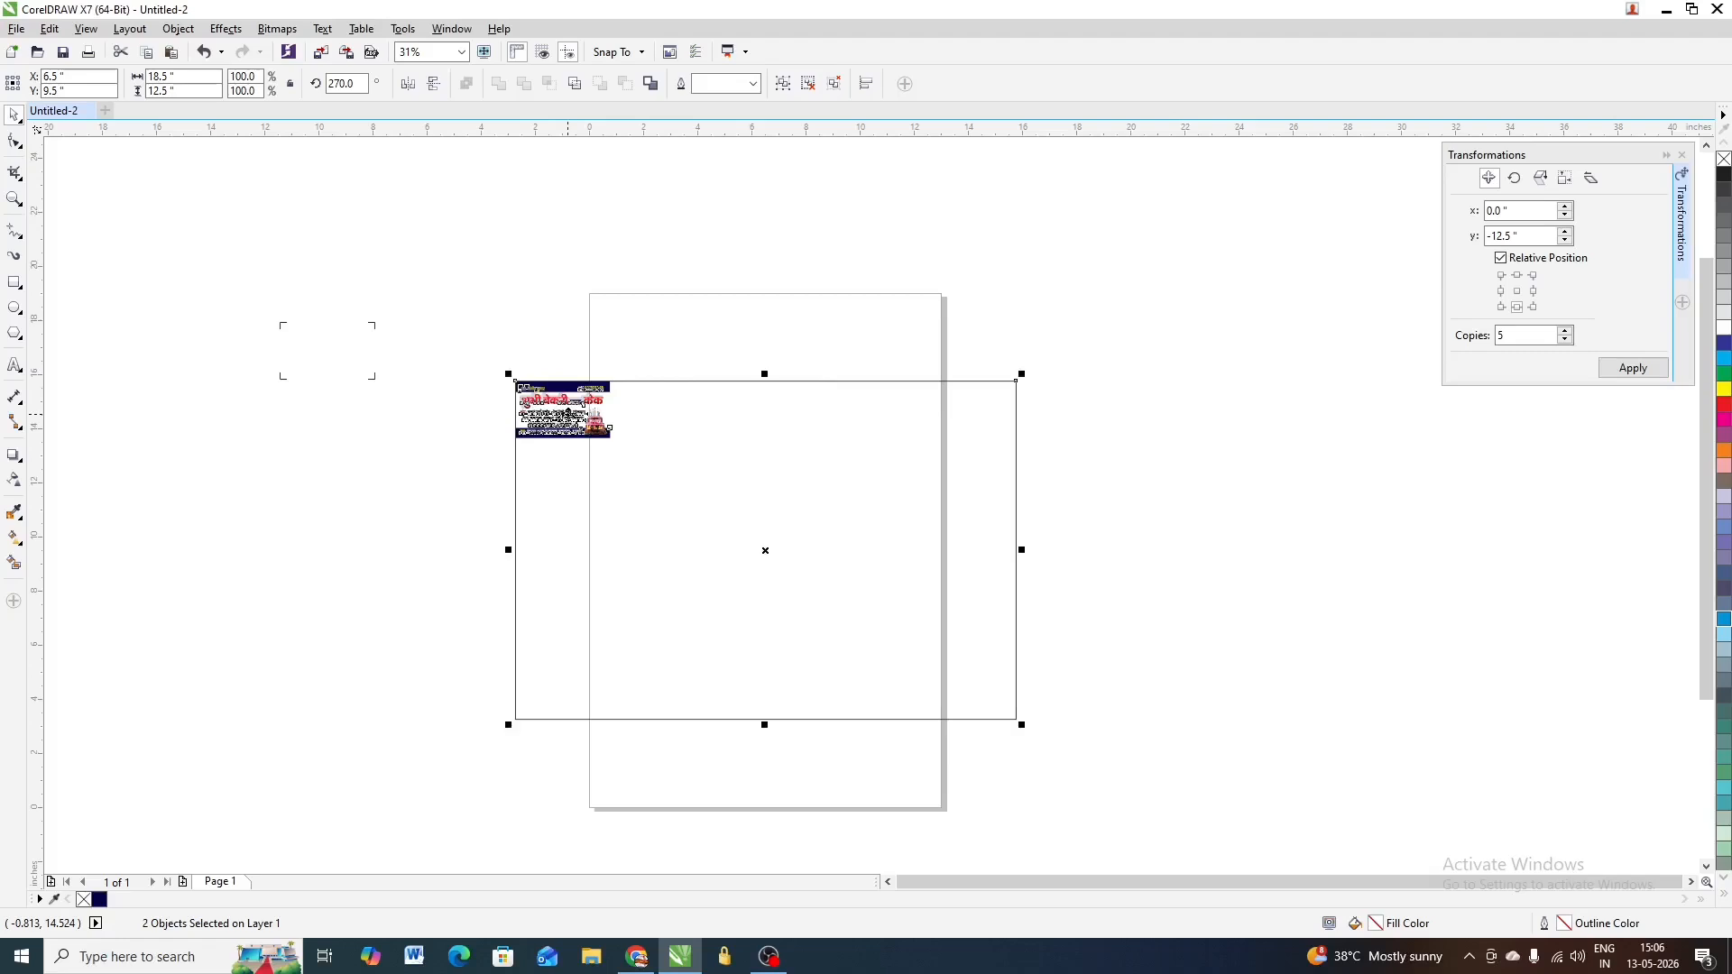
left_click(494, 327)
left_click_drag(494, 327, 712, 472)
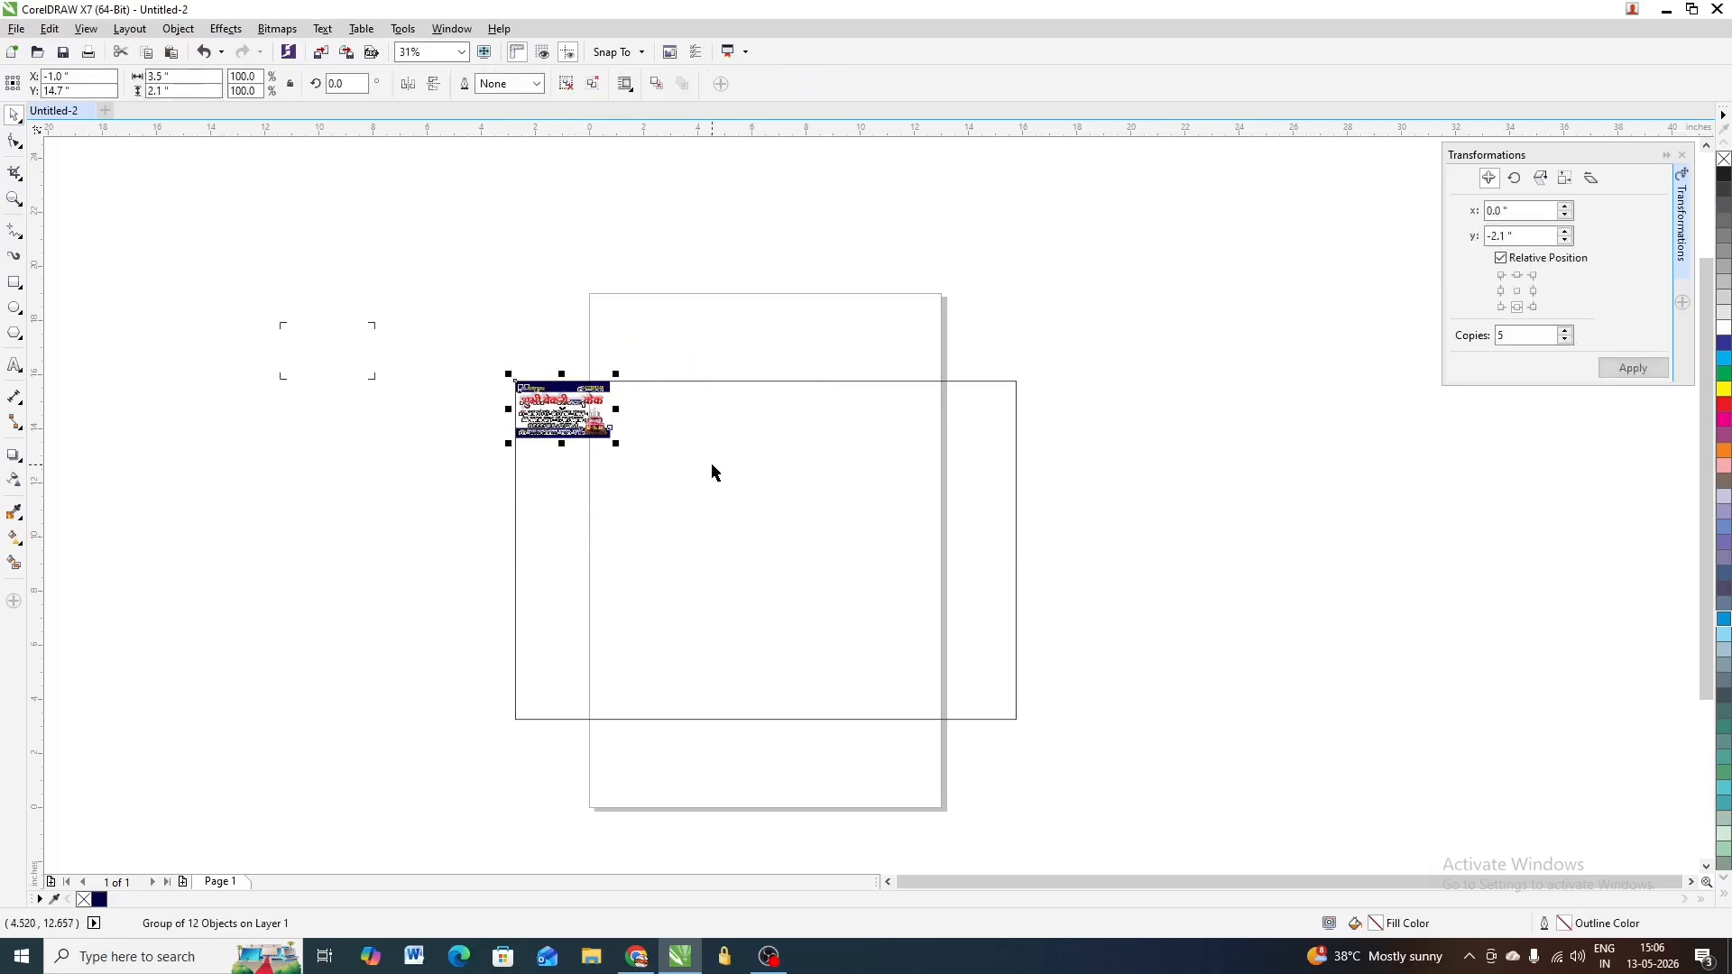
left_click(1682, 156)
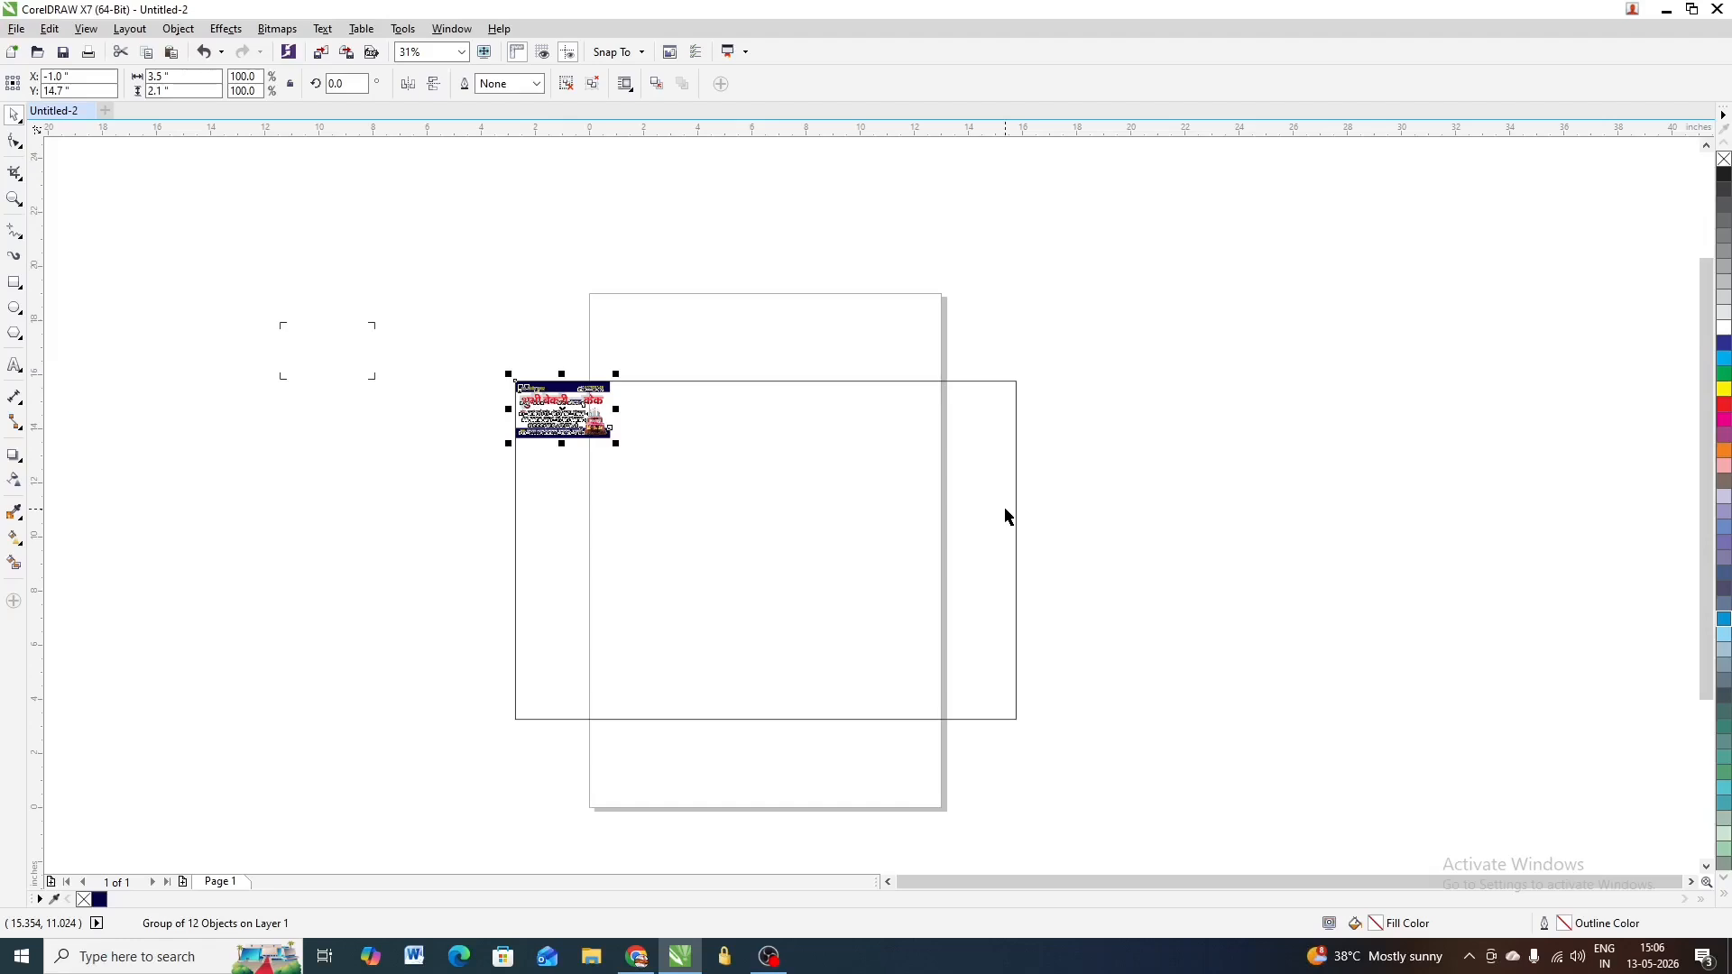
Open the Position page of the Transformations docker from Window > Dockers
key("alt+F7")
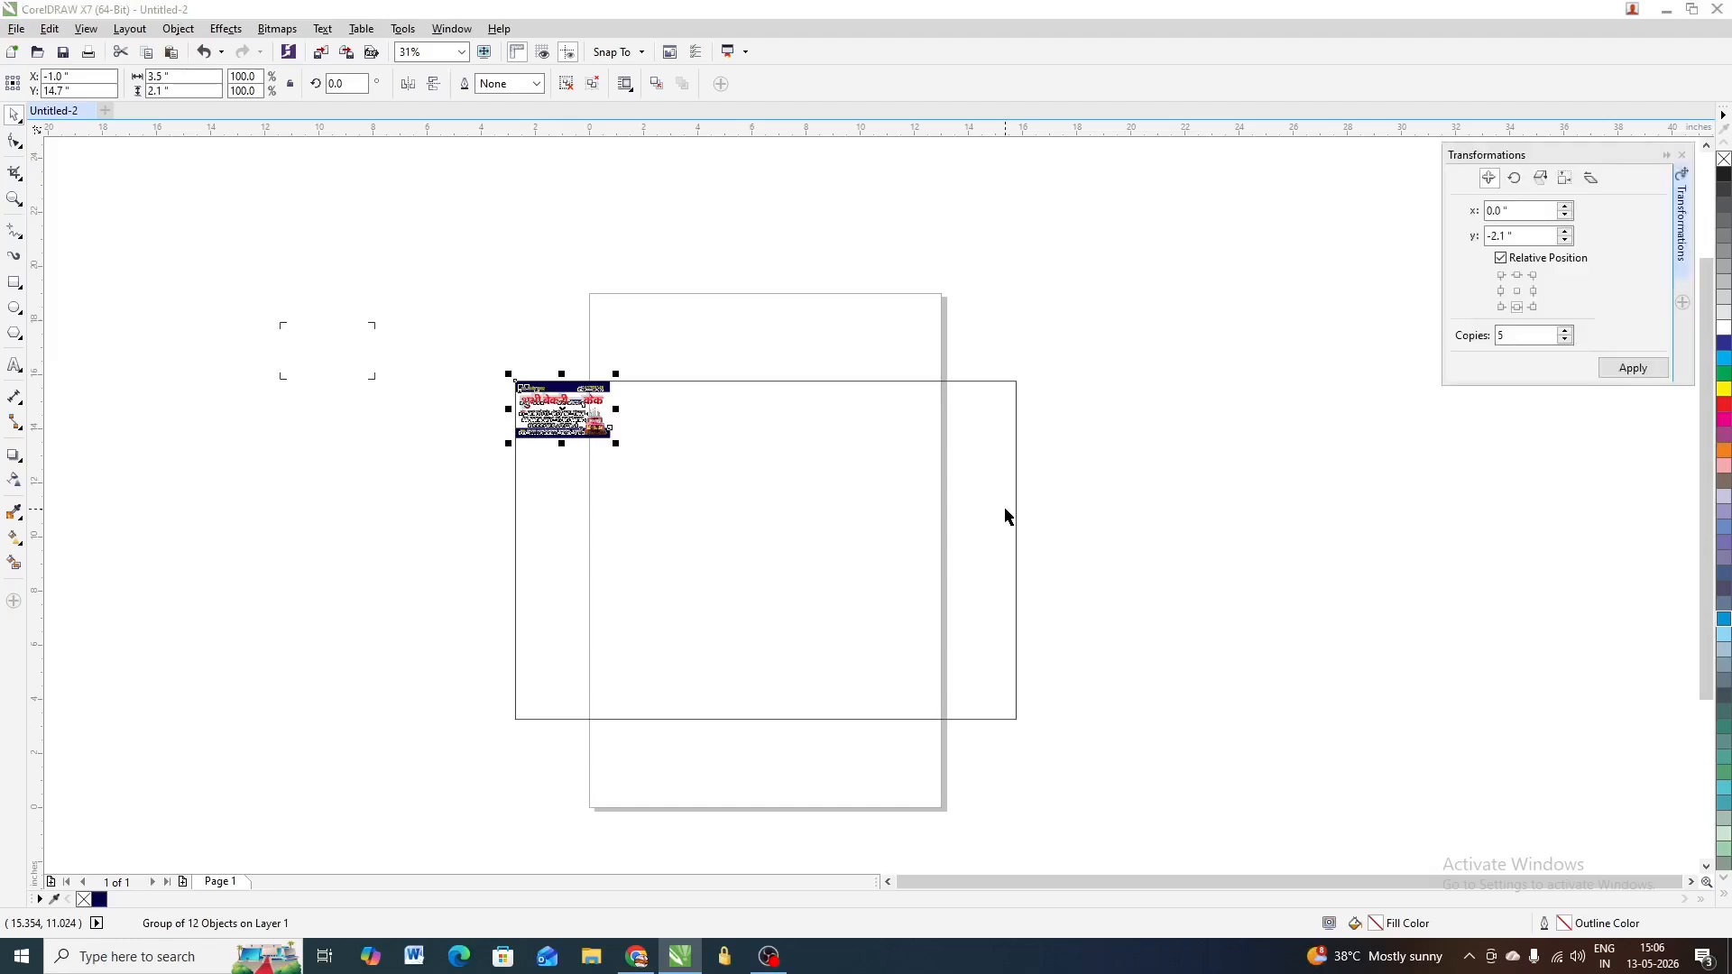
left_click(1683, 157)
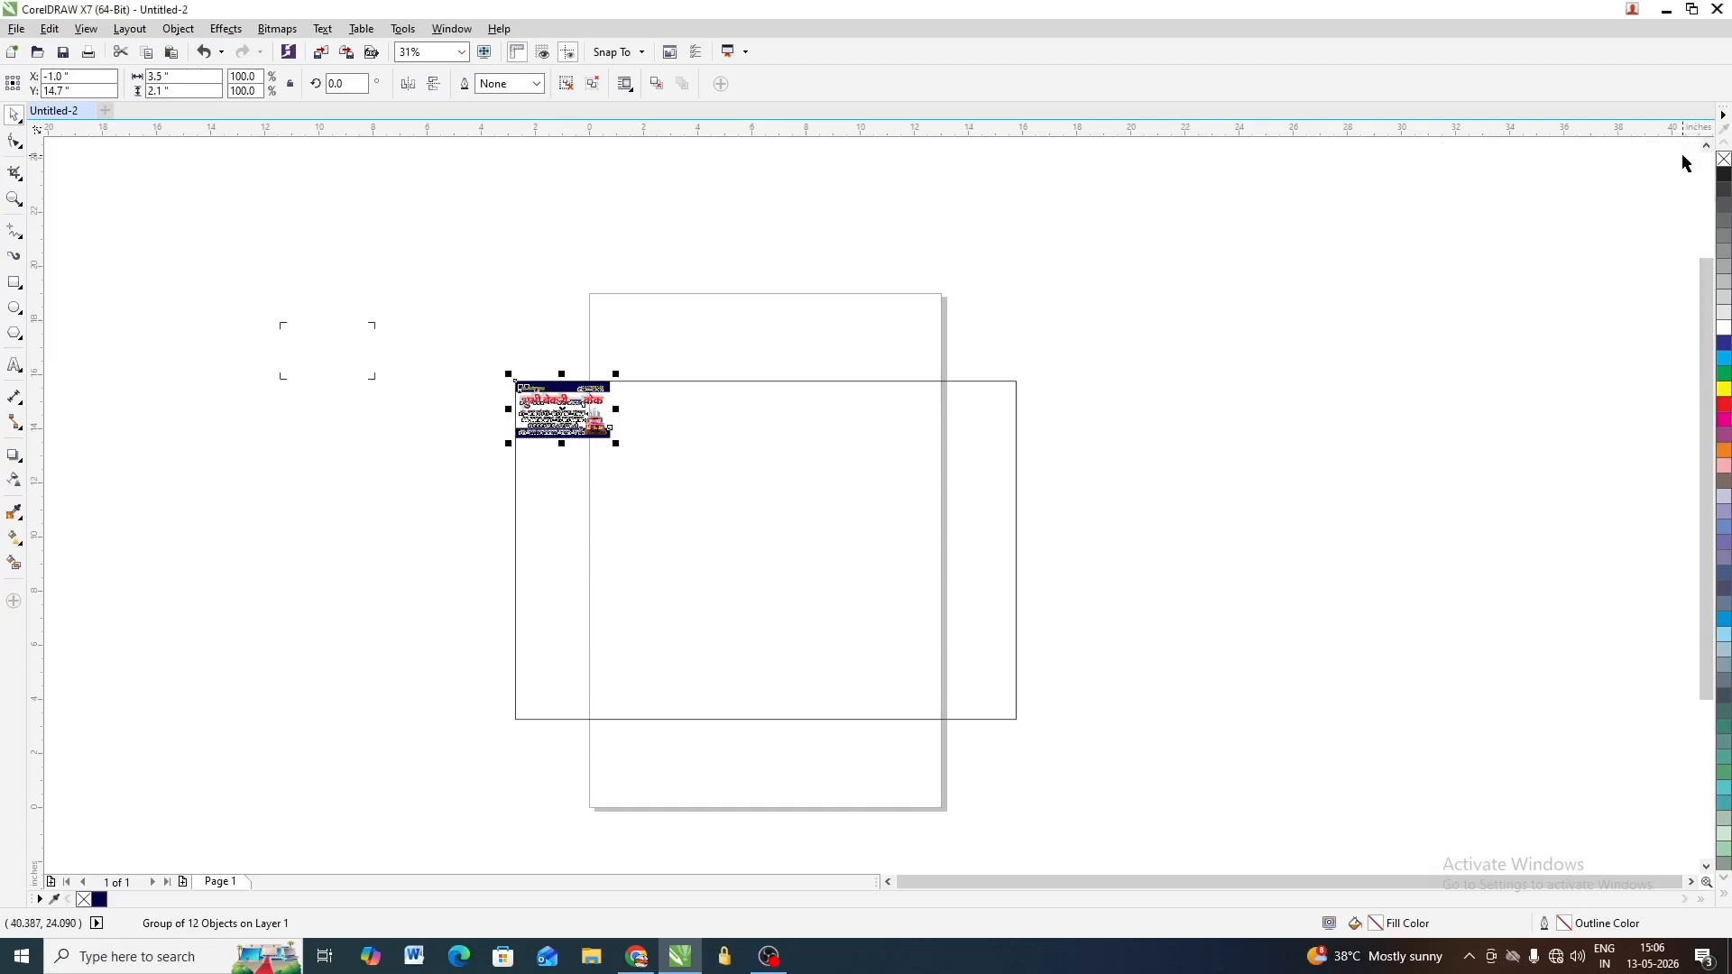
left_click(458, 30)
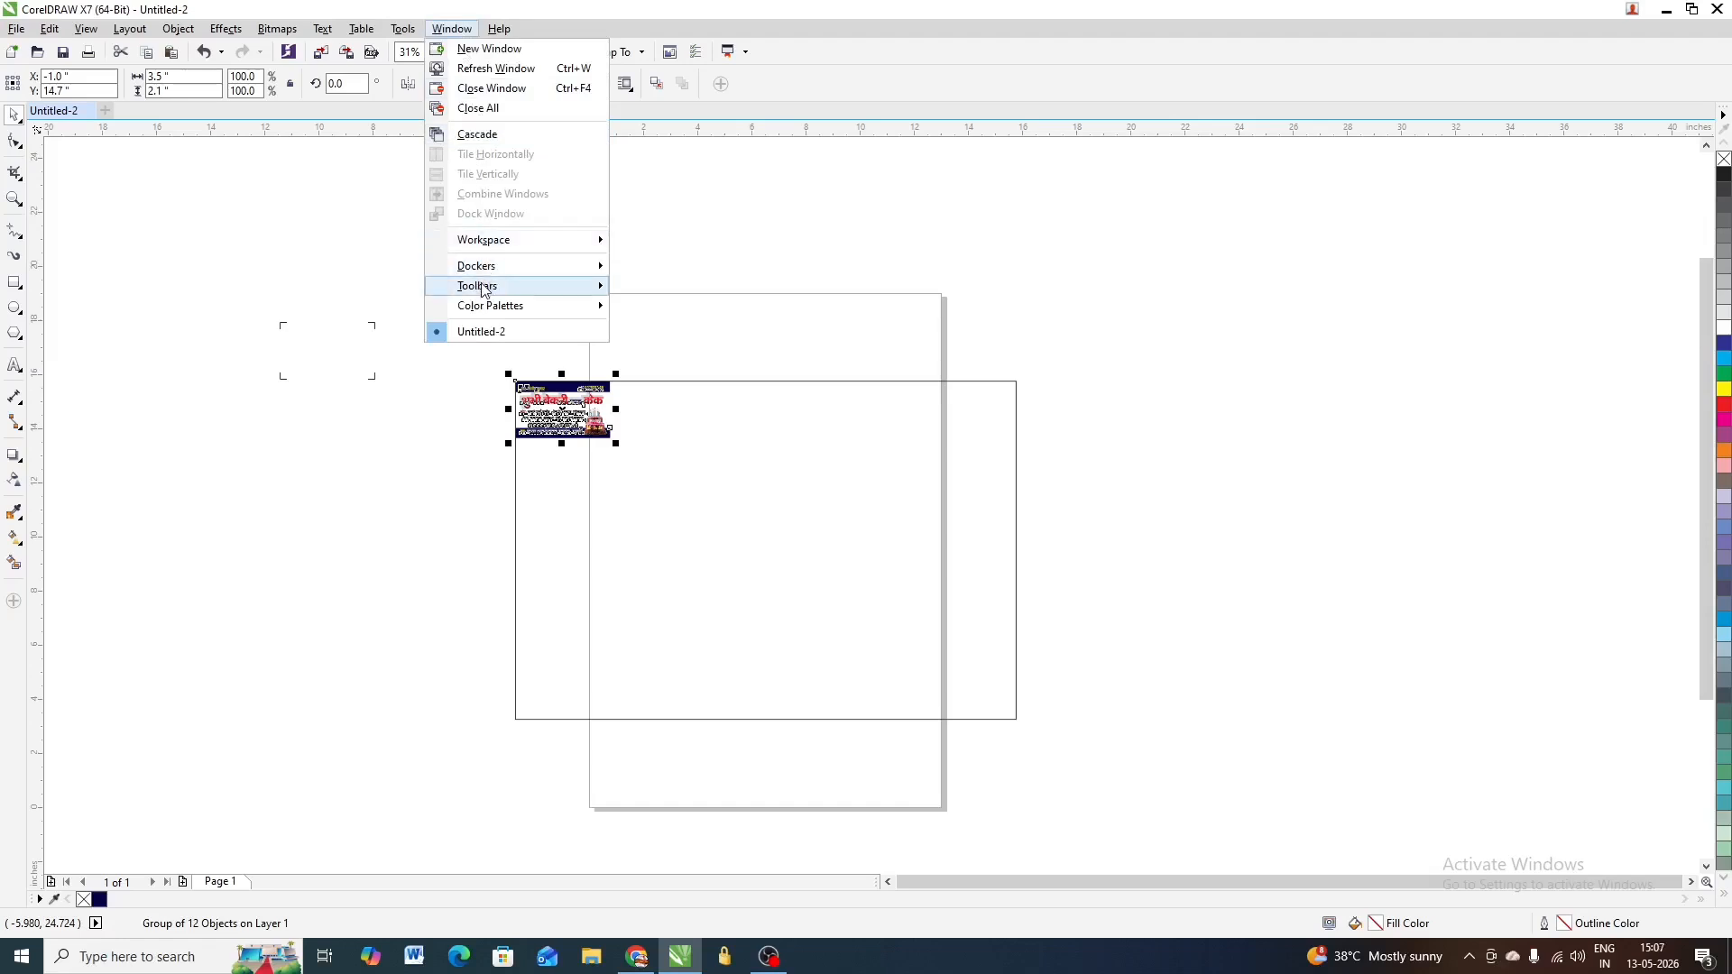
mouse_move(493, 270)
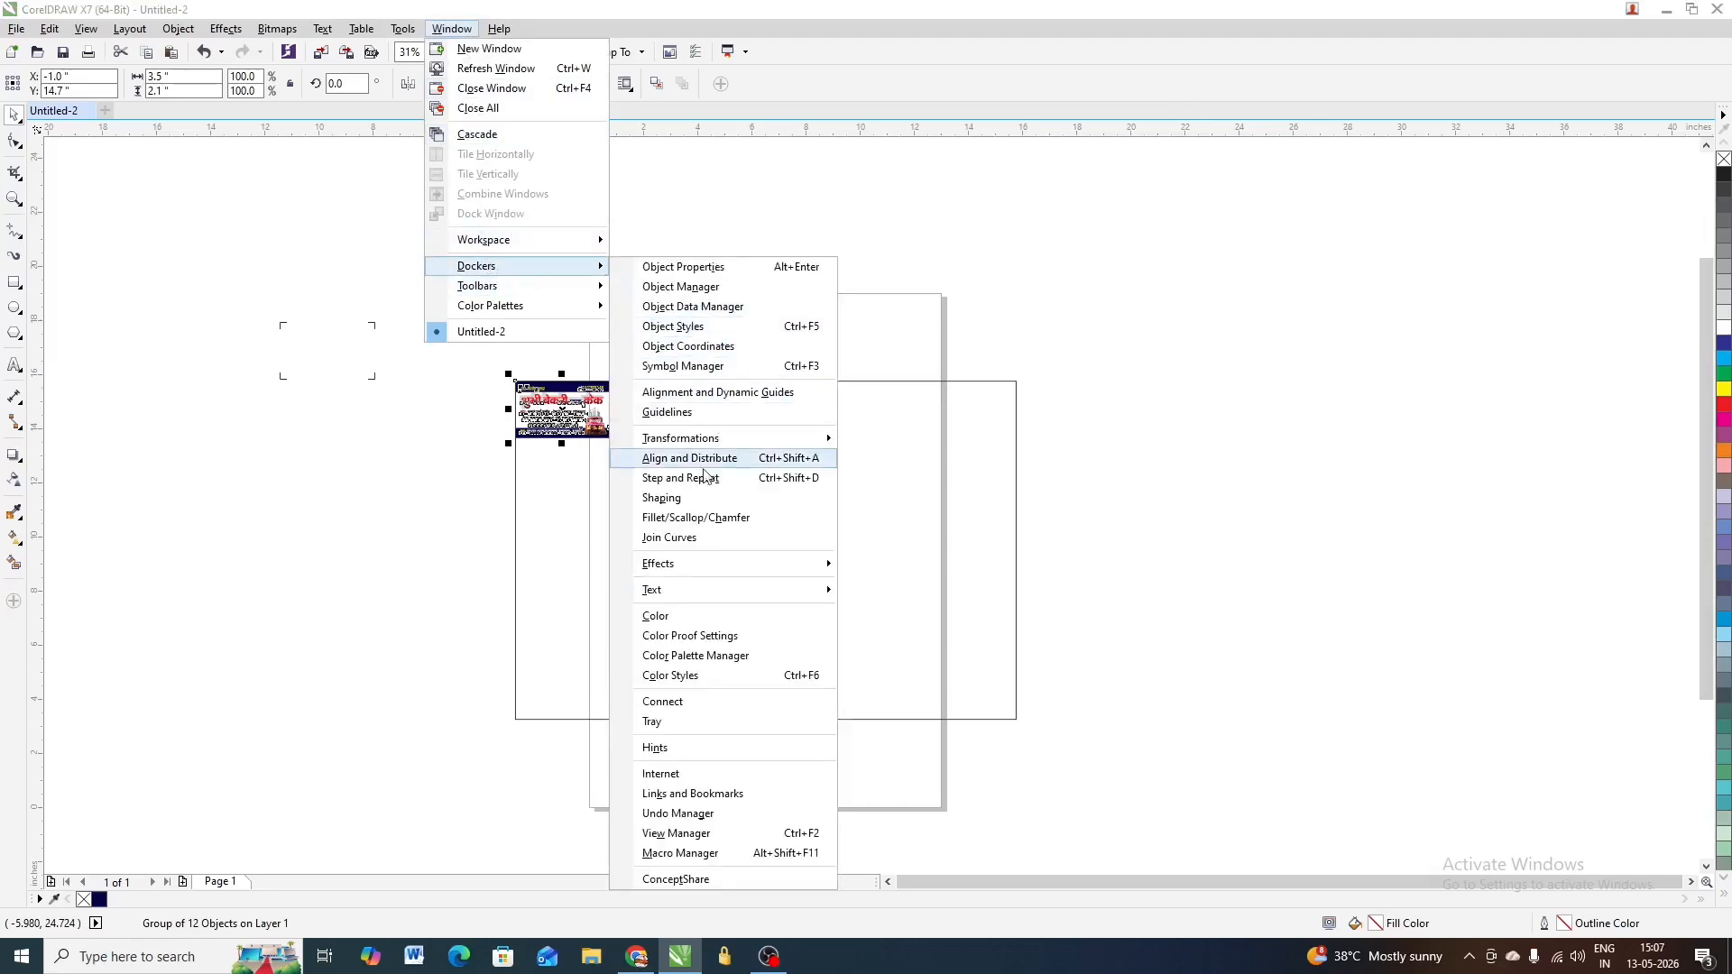
mouse_move(706, 442)
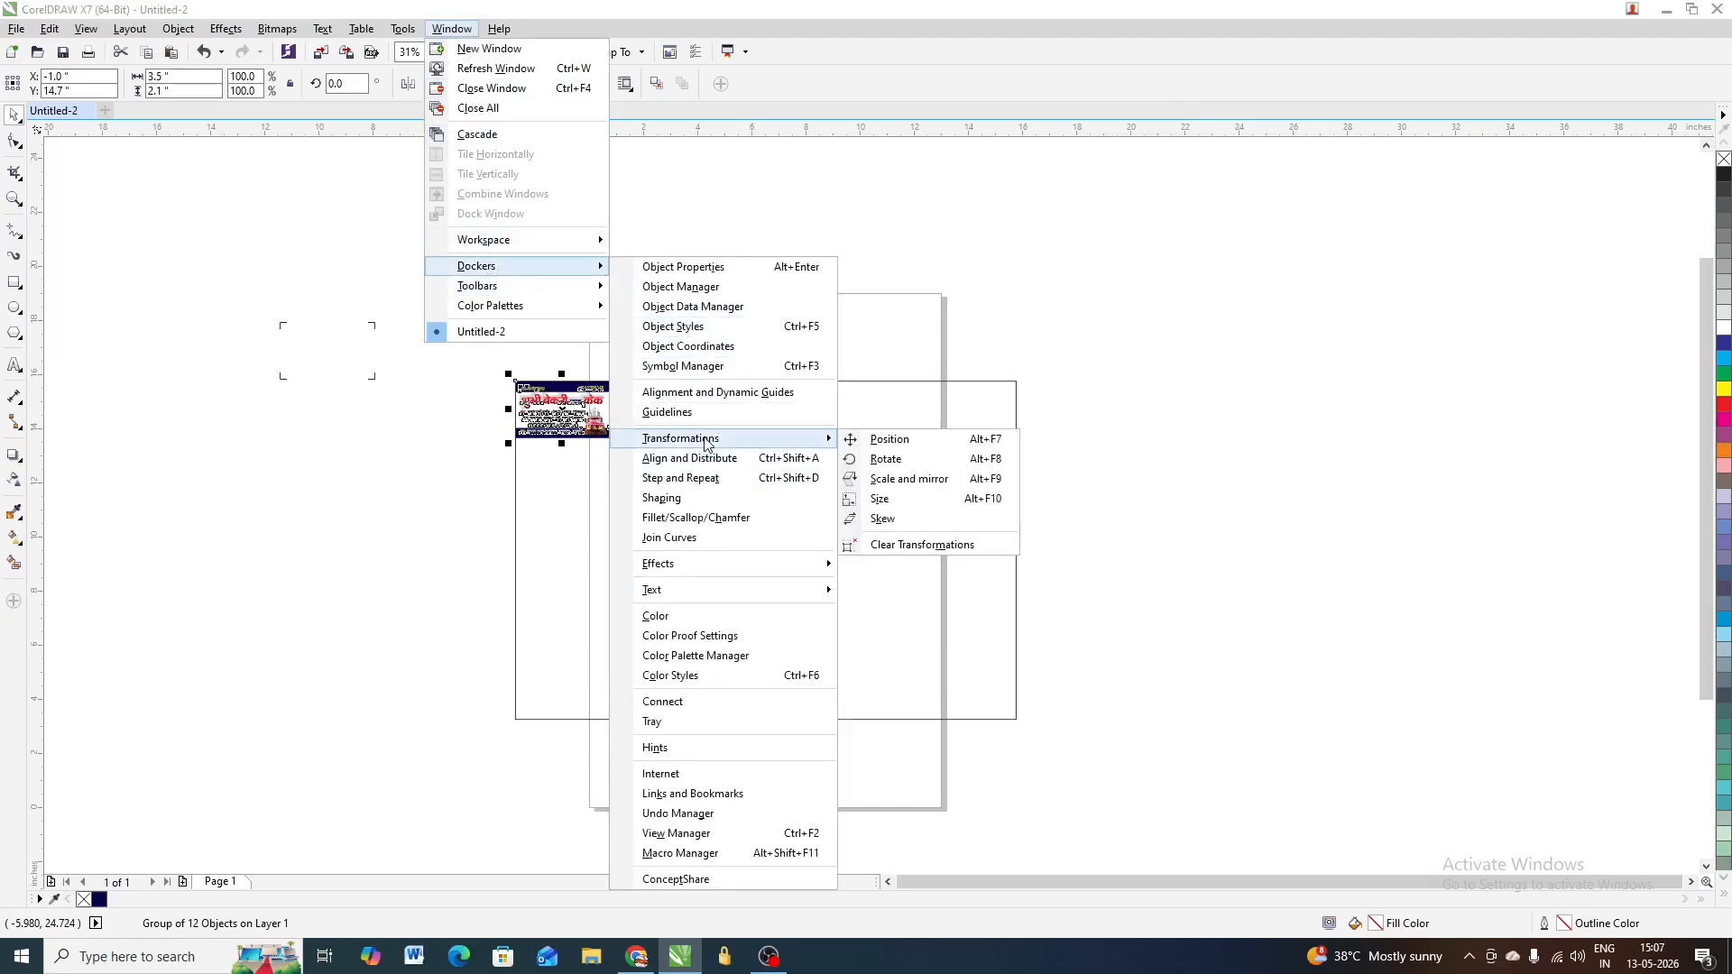
left_click(871, 441)
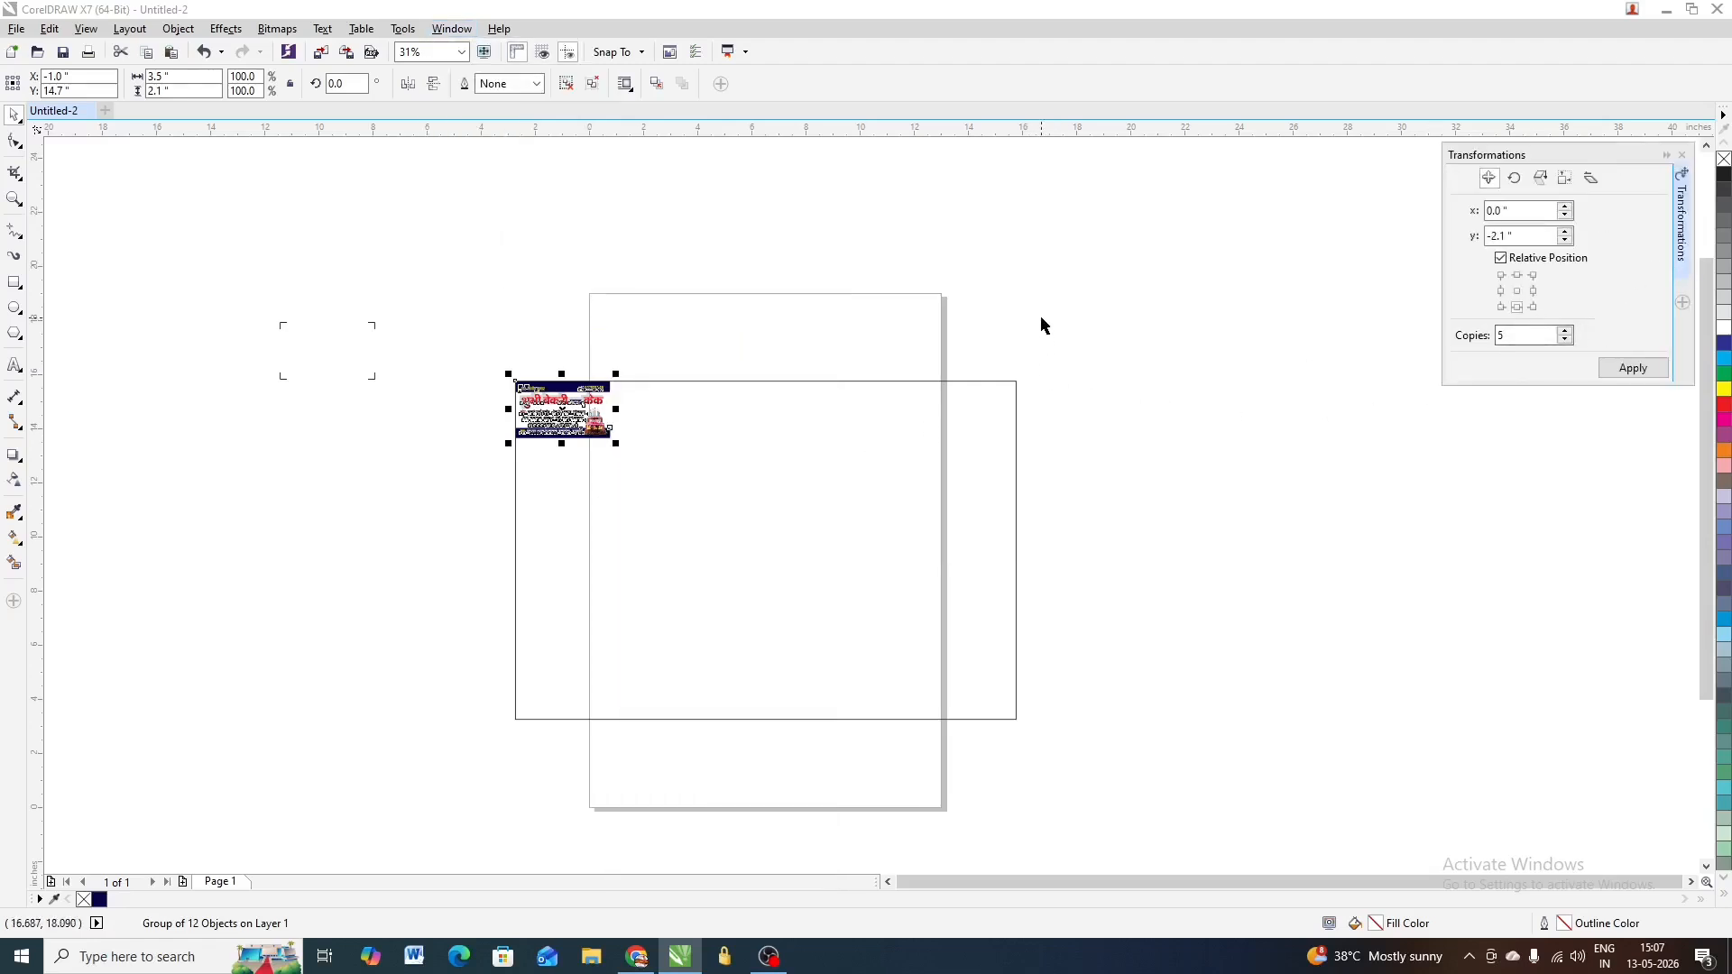
Copy the card 4 times rightward with the middle-right anchor, making a row of five cards
left_click_drag(1002, 295, 485, 501)
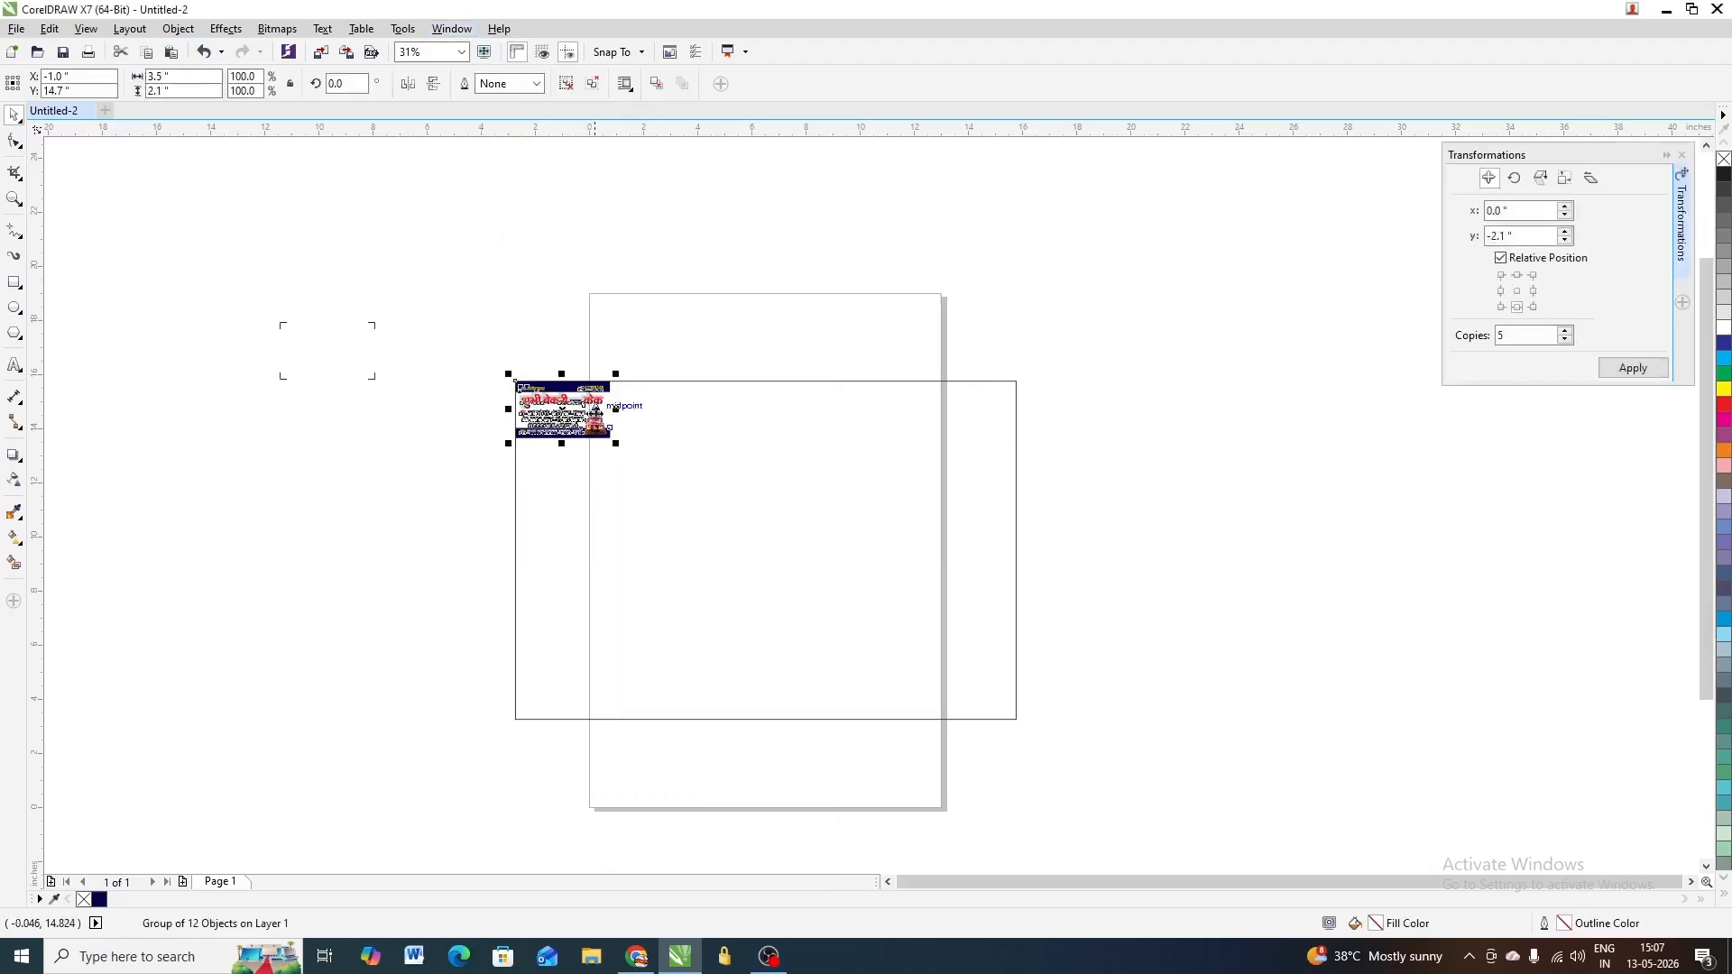
left_click(1535, 291)
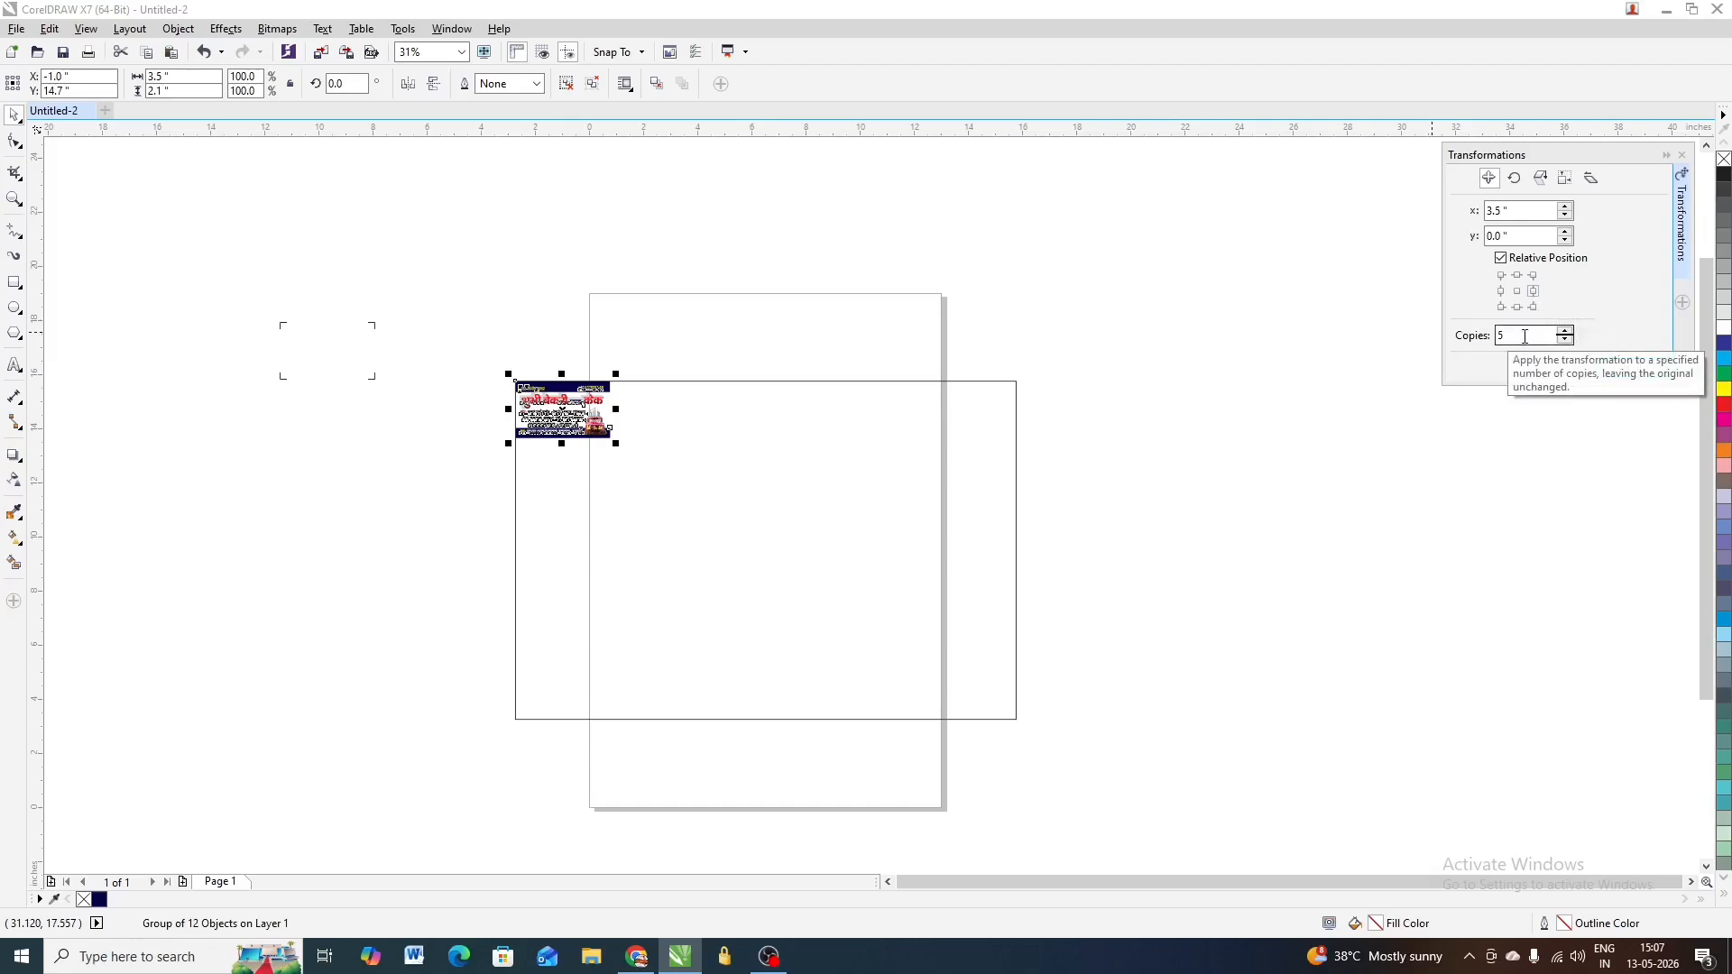
left_click_drag(1524, 337, 1497, 352)
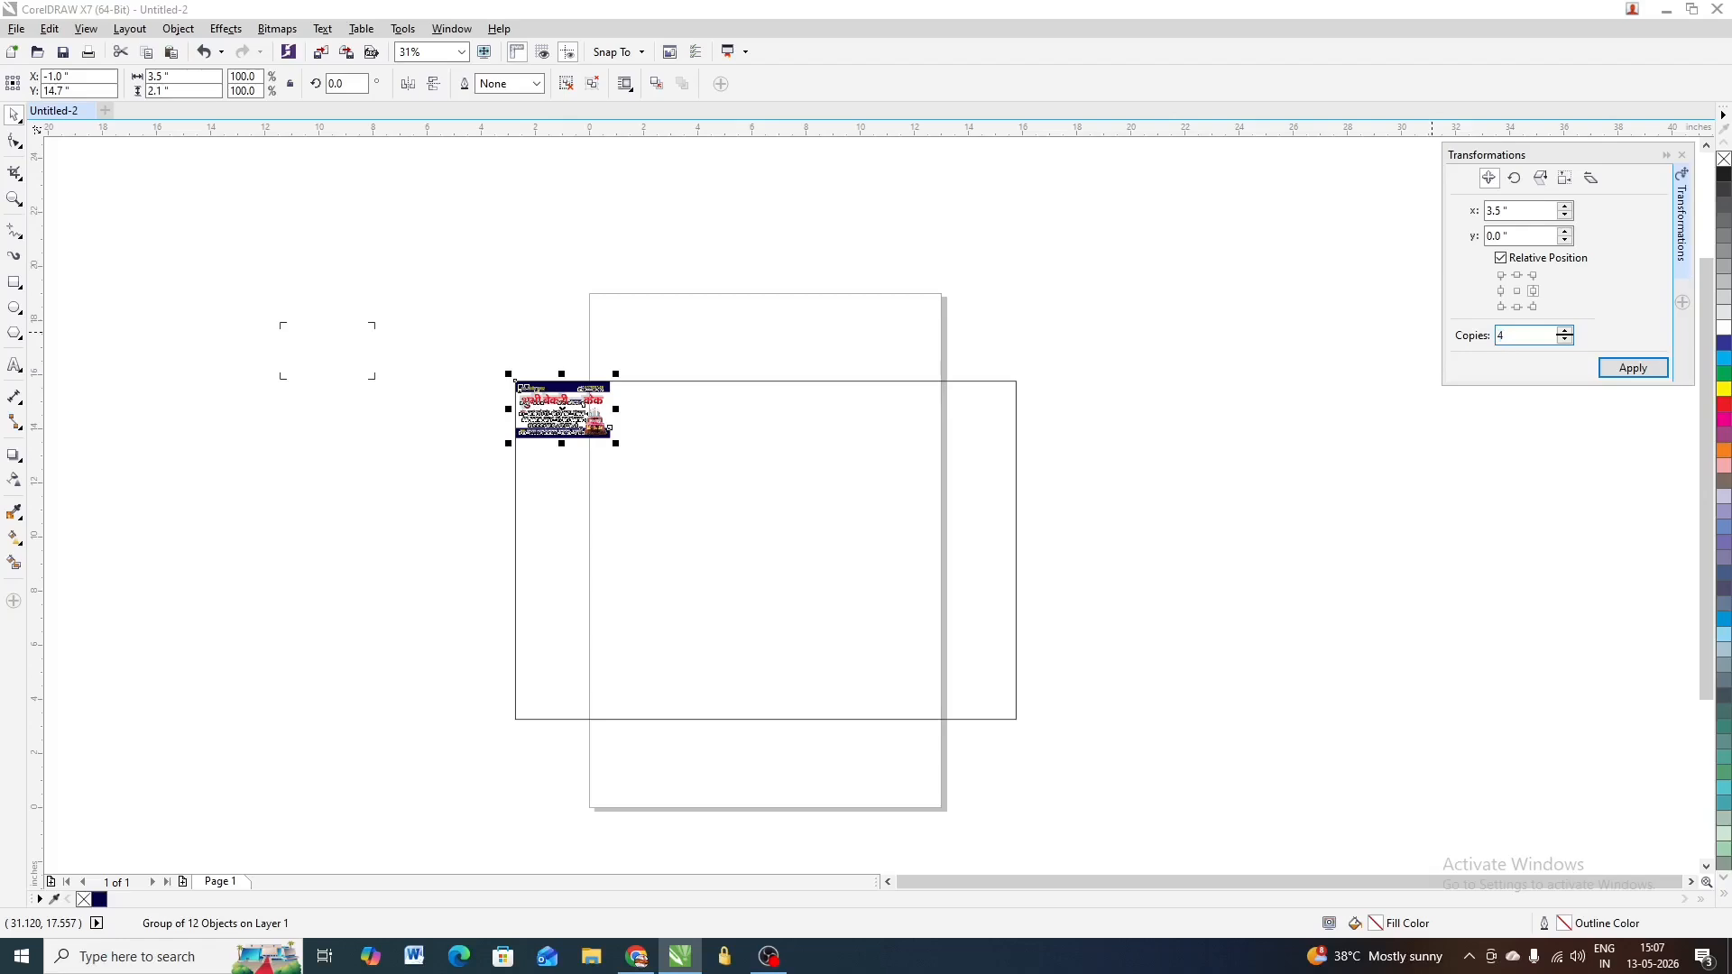
left_click(1633, 368)
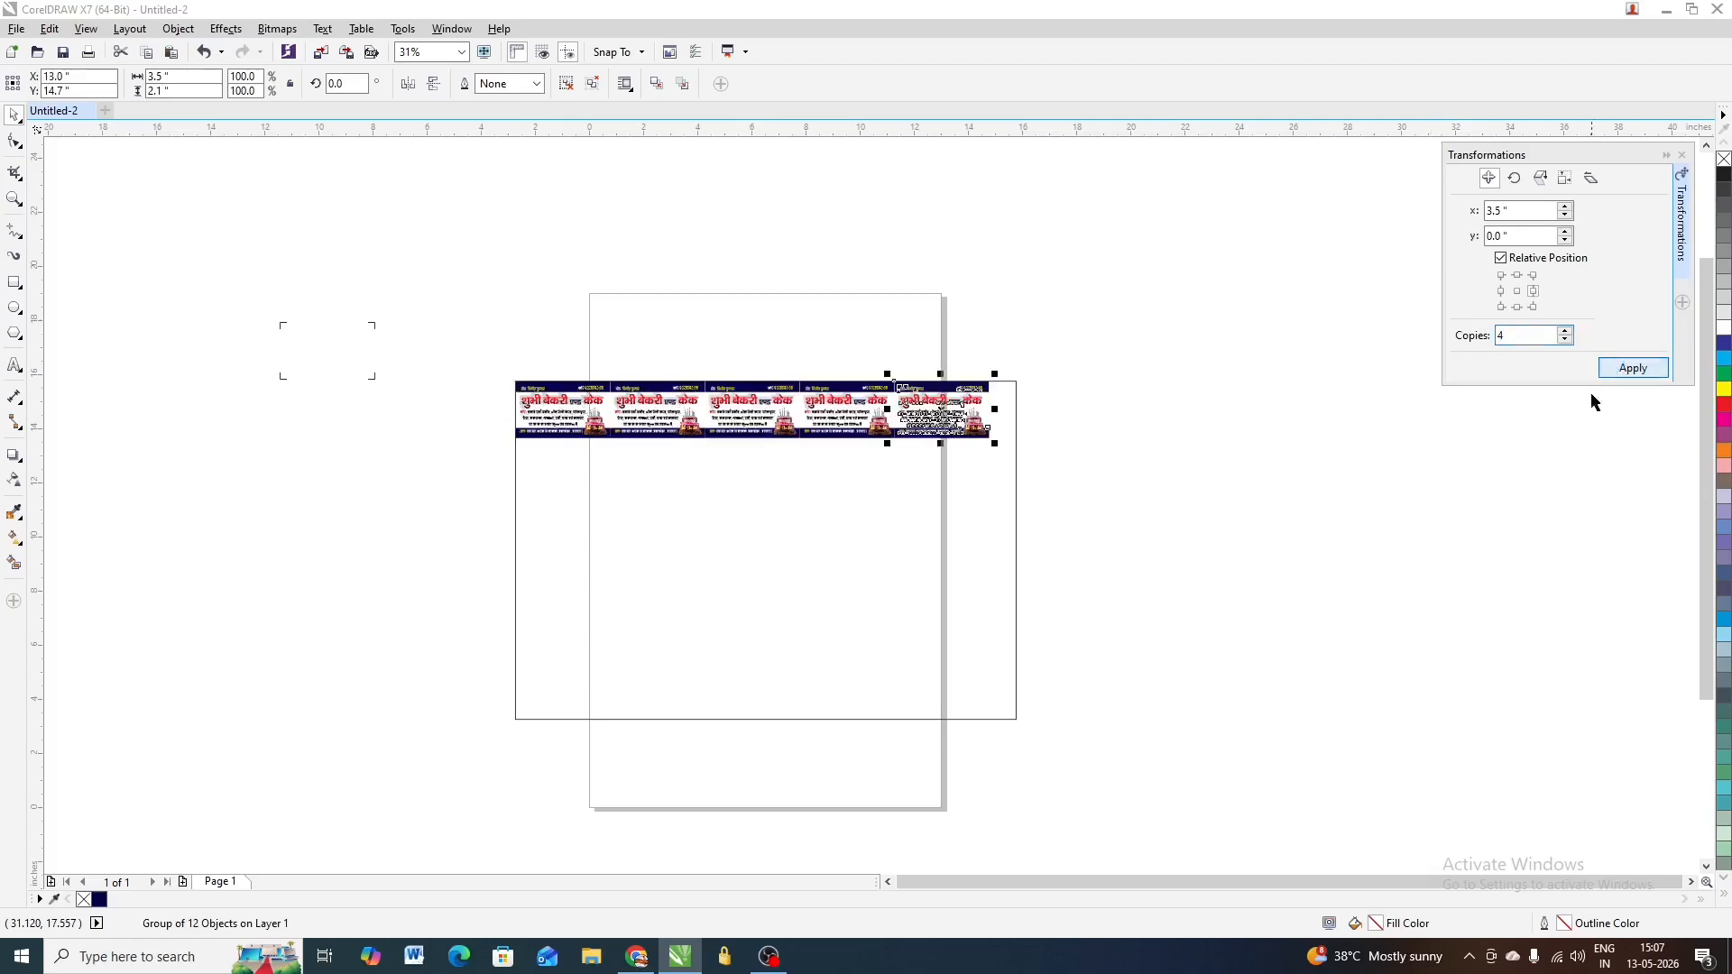
left_click(1094, 291)
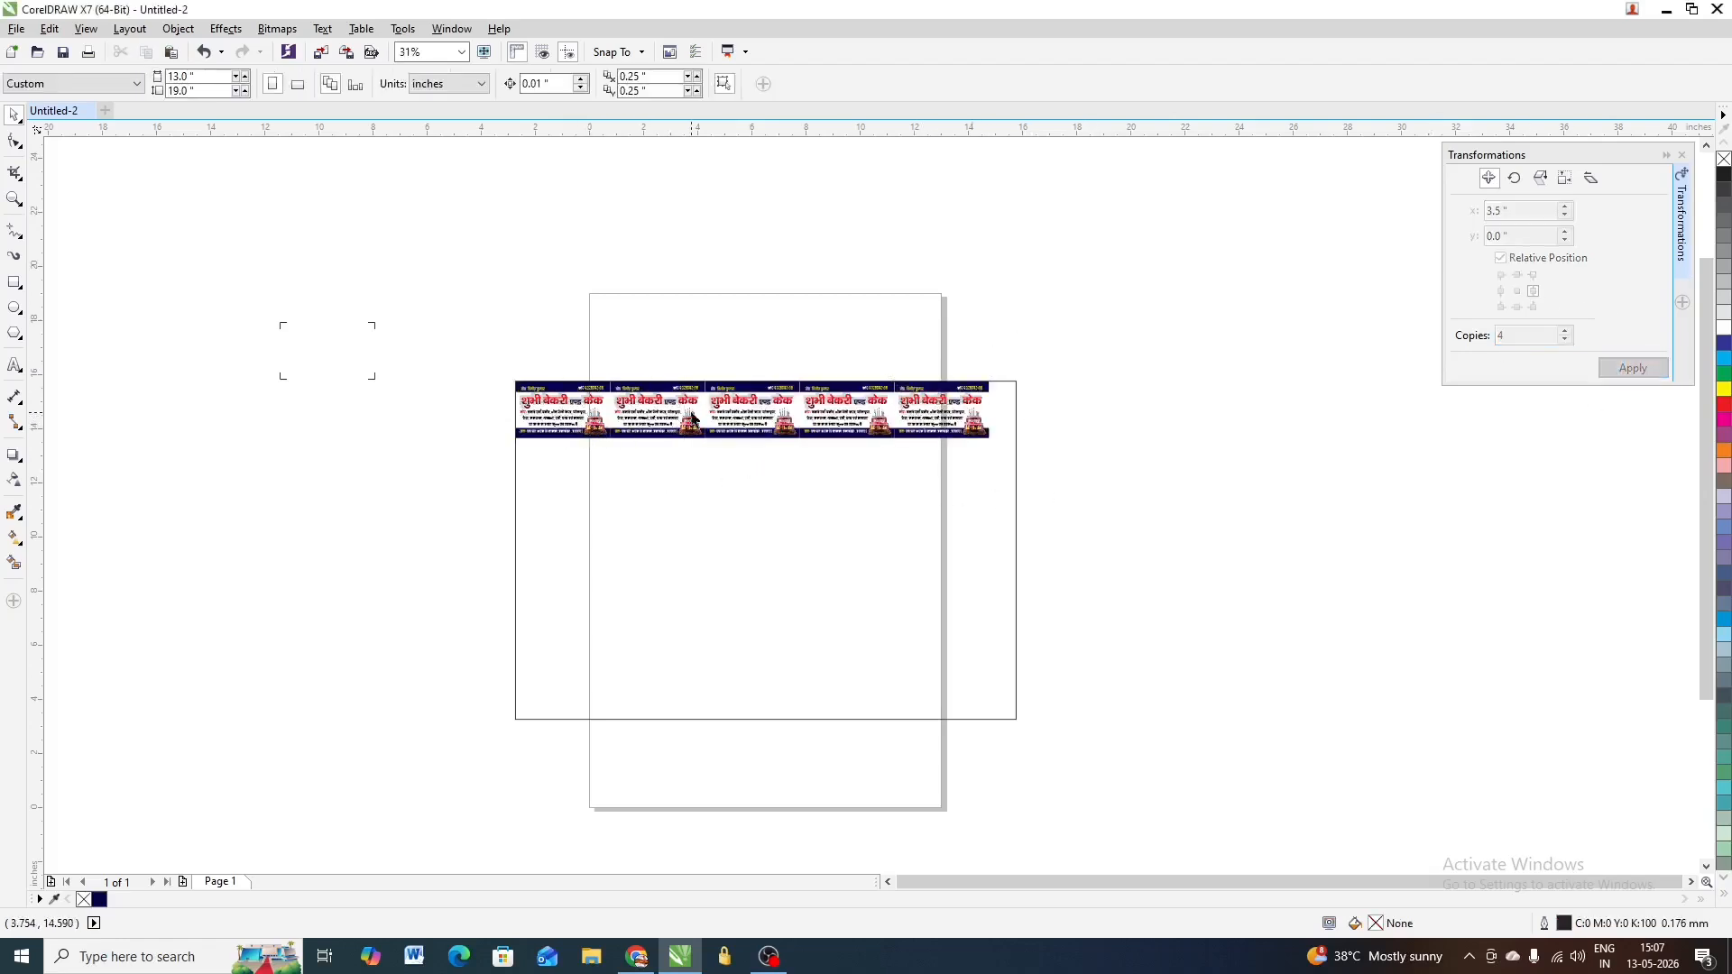
Copy the five-card row 5 times downward at Y -2.1 inches, forming a 30-card grid
left_click_drag(1069, 317, 487, 524)
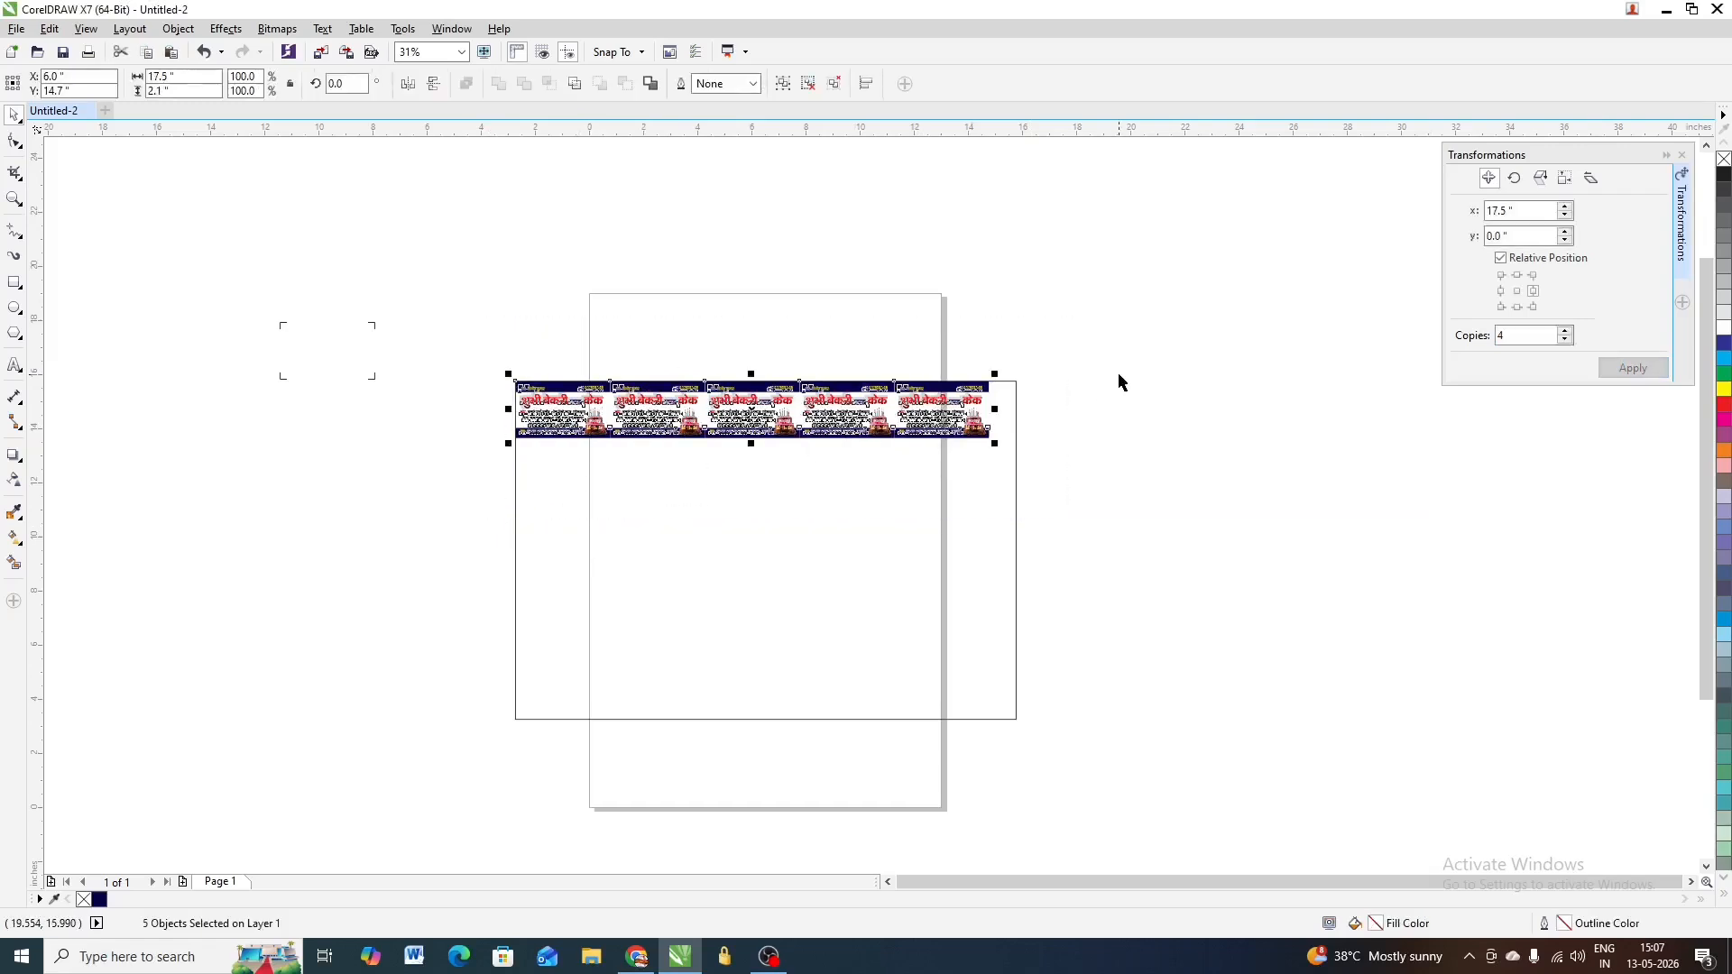
left_click(1518, 306)
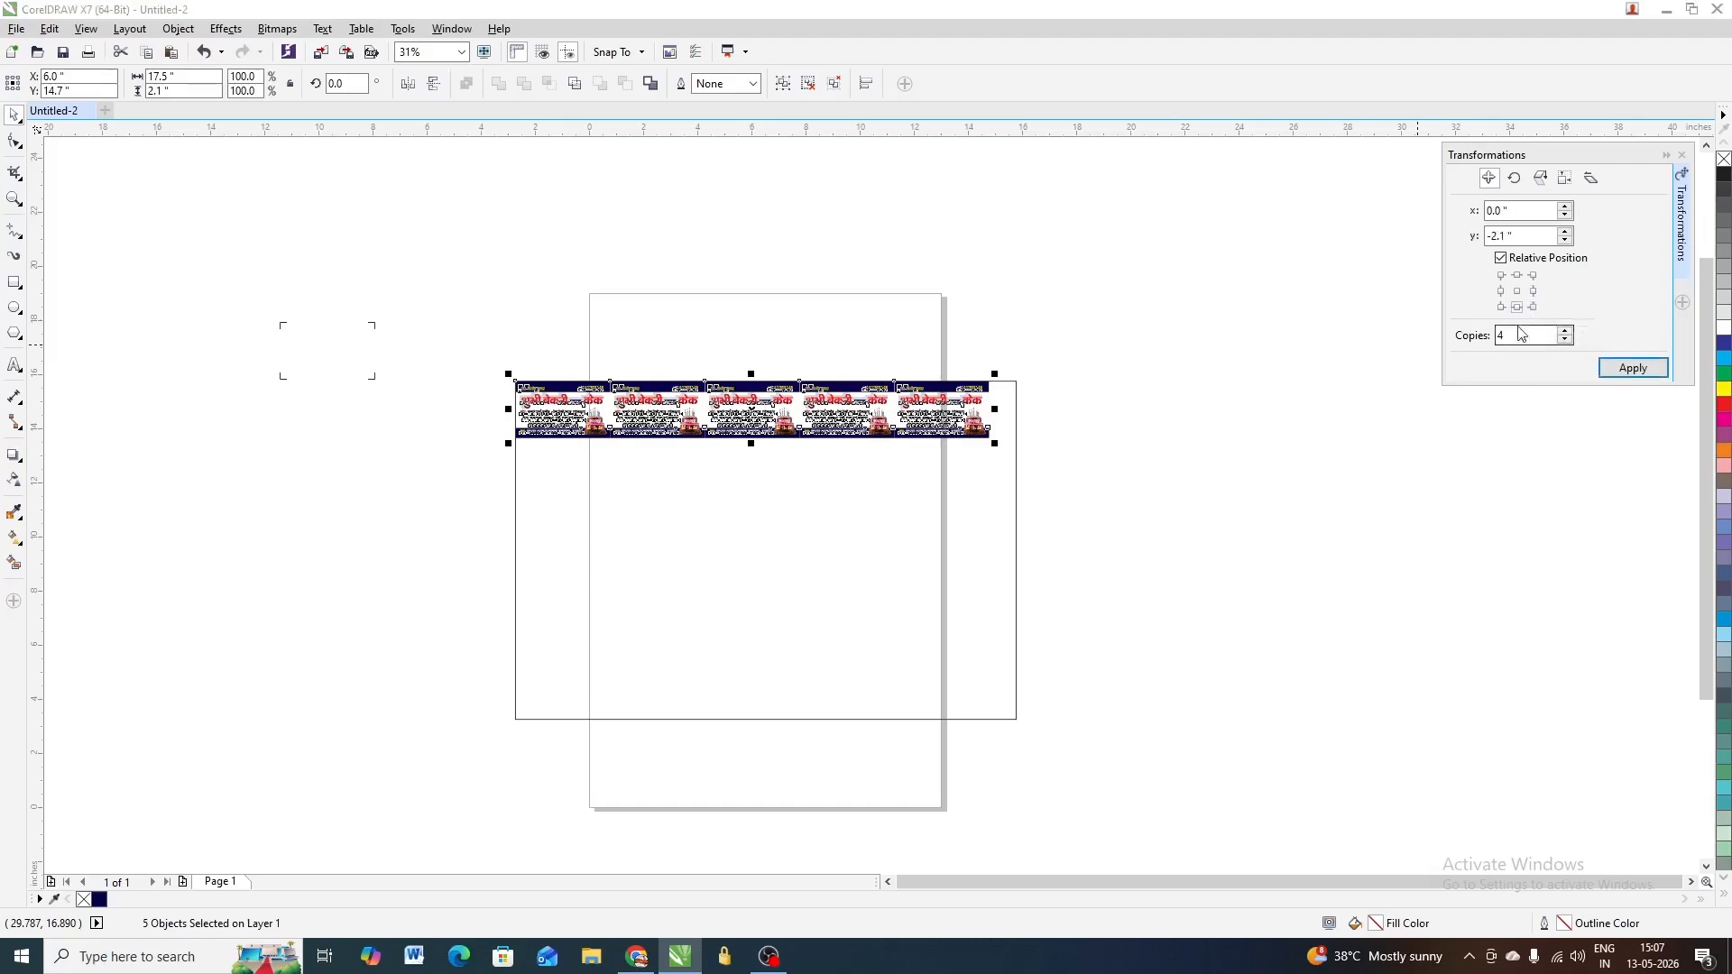
double_click(1521, 334)
left_click_drag(1089, 341, 277, 548)
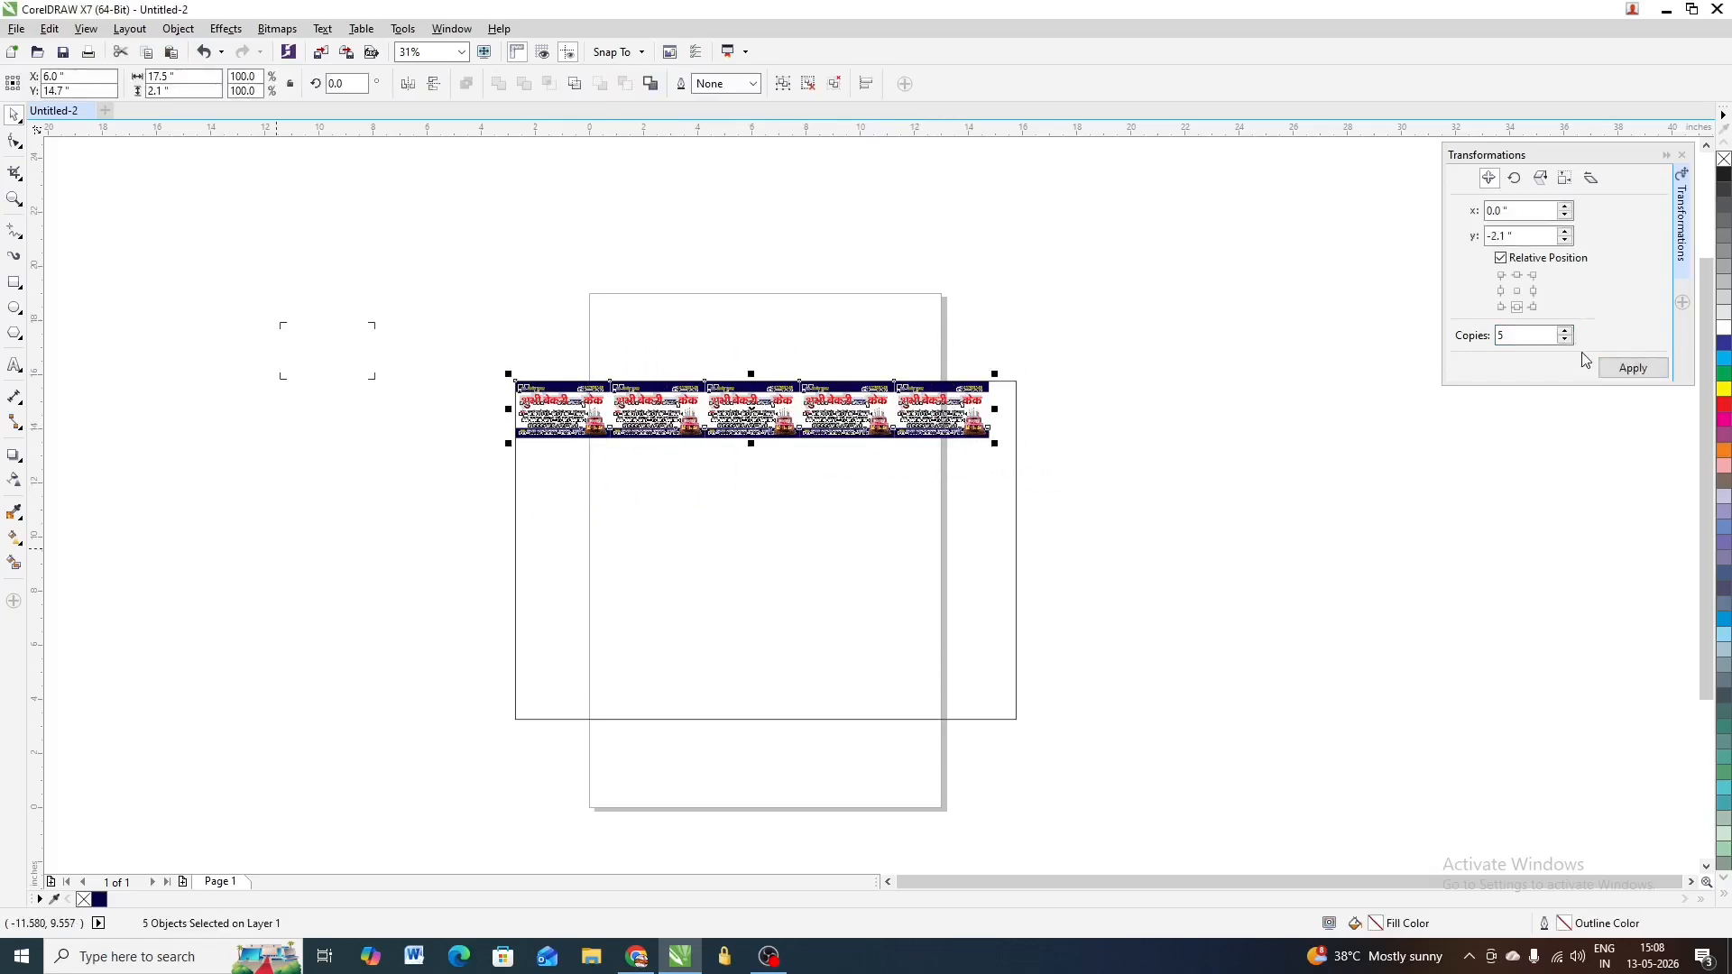
left_click(1632, 367)
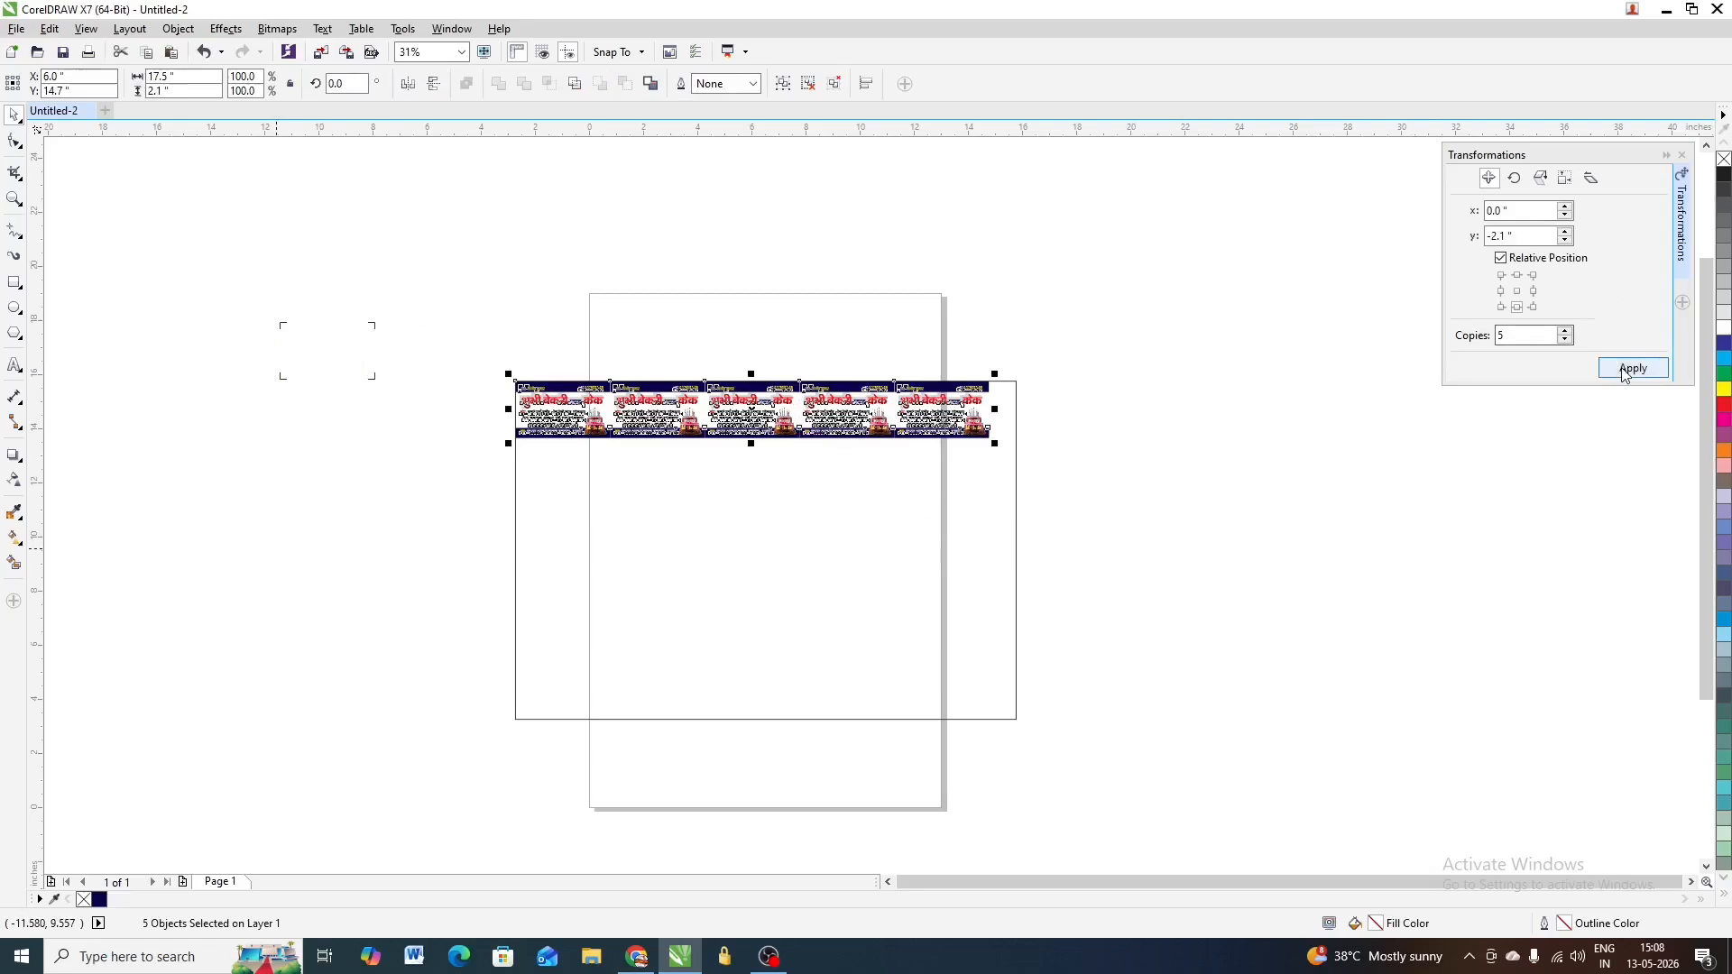
left_click(1140, 461)
scroll(1140, 461, "down", 1)
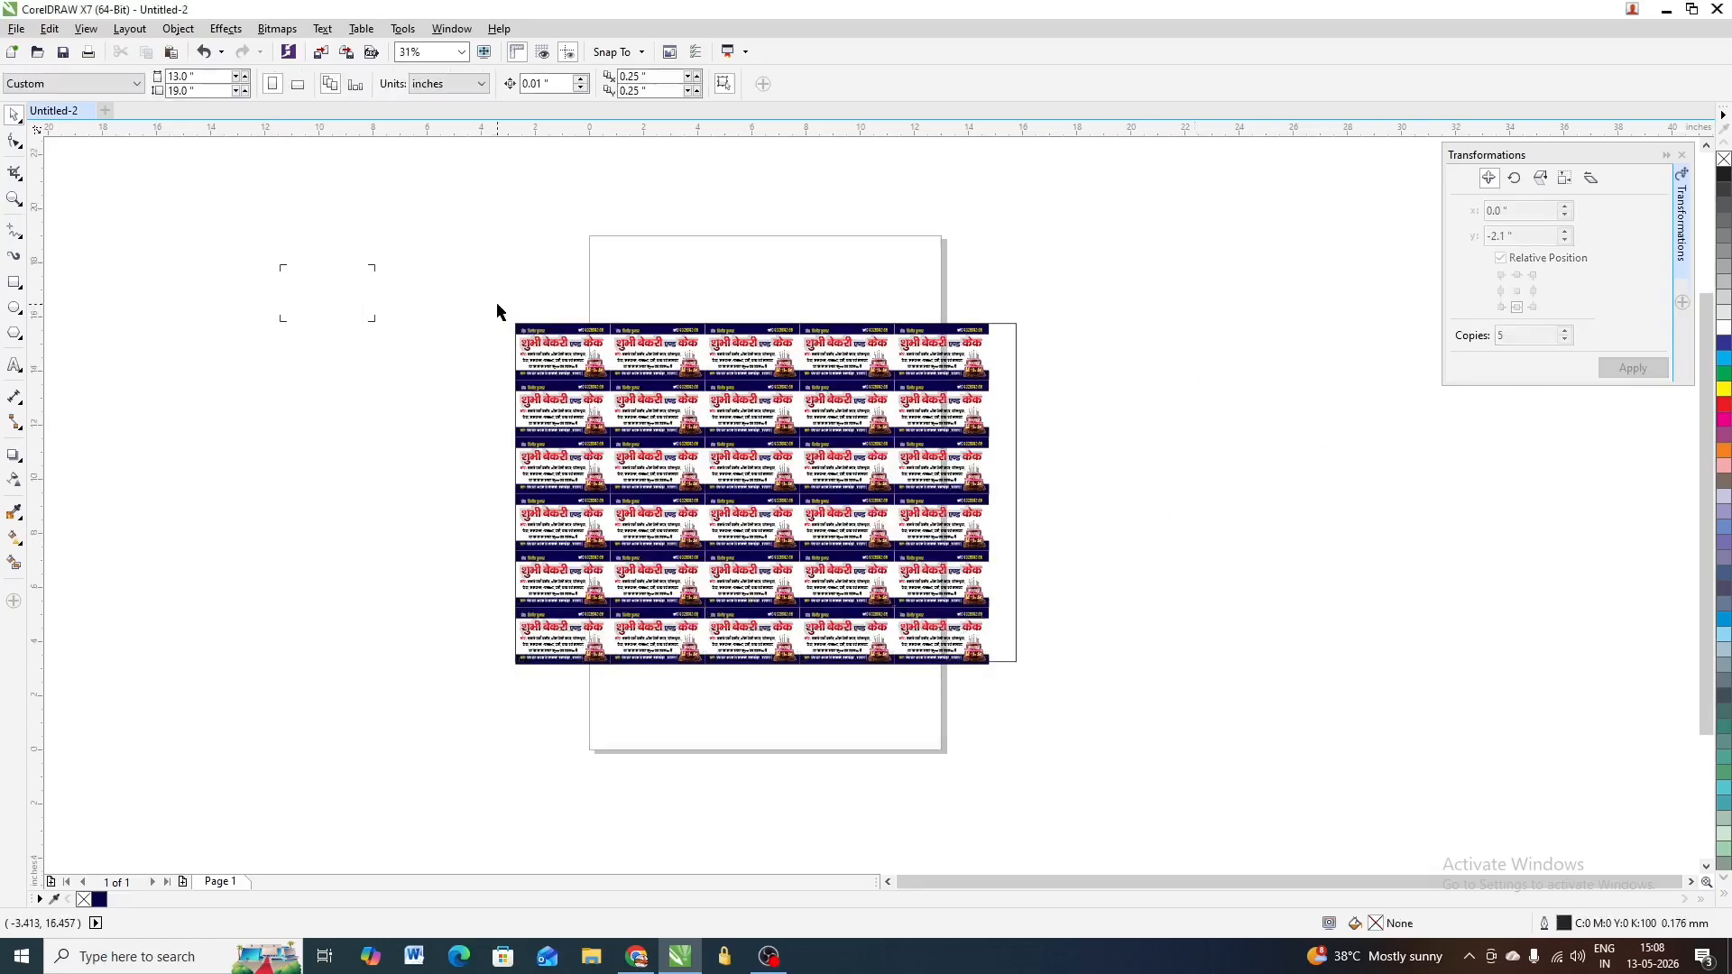
Group all 30 bakery cards into one object with Ctrl+G
left_click_drag(496, 312, 1008, 717)
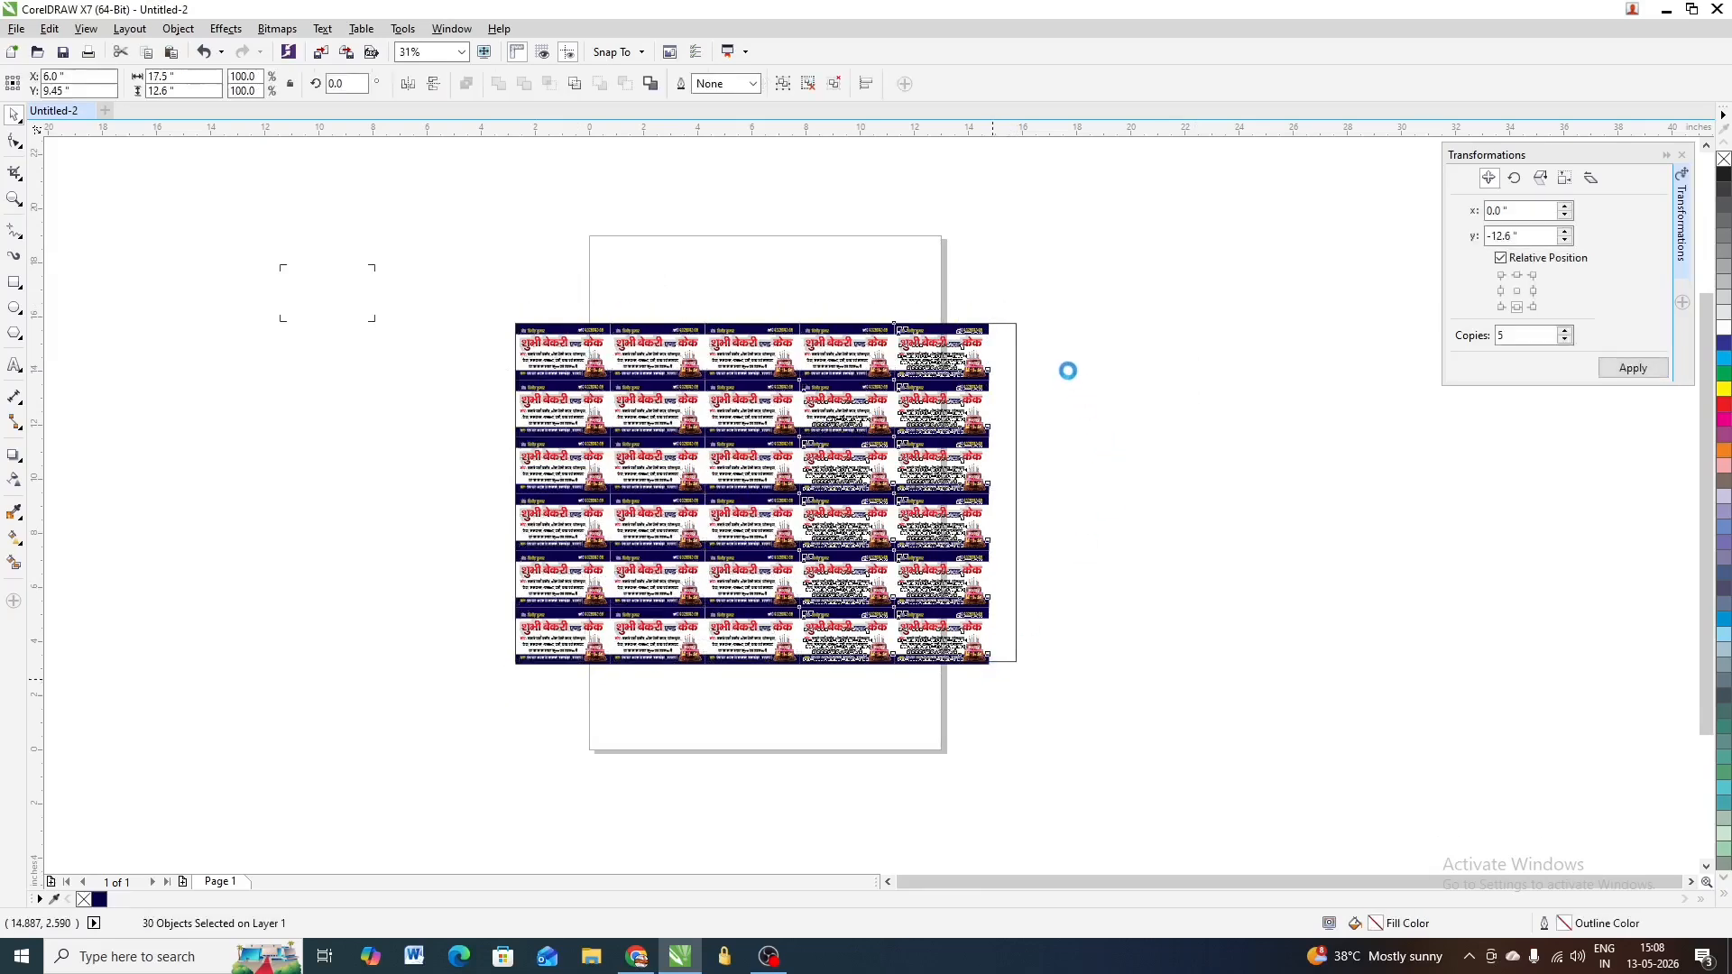
key("ctrl+g")
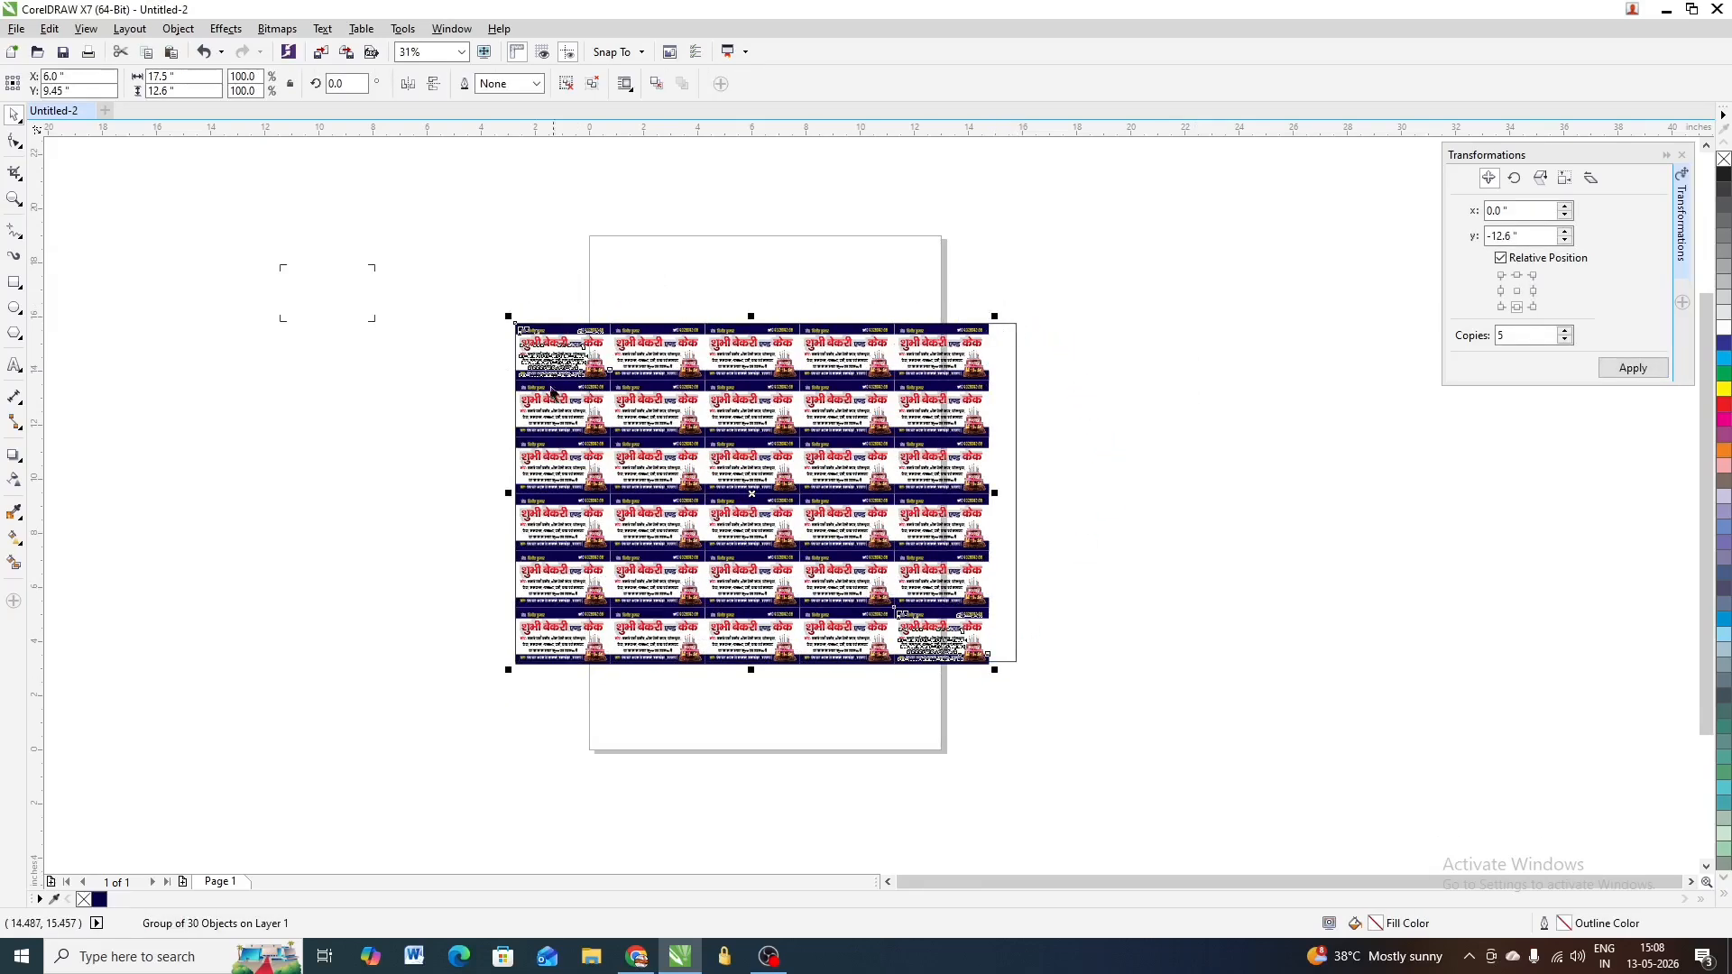
left_click_drag(497, 312, 1000, 696)
scroll(1060, 389, "down", 1)
scroll(1054, 398, "up", 1)
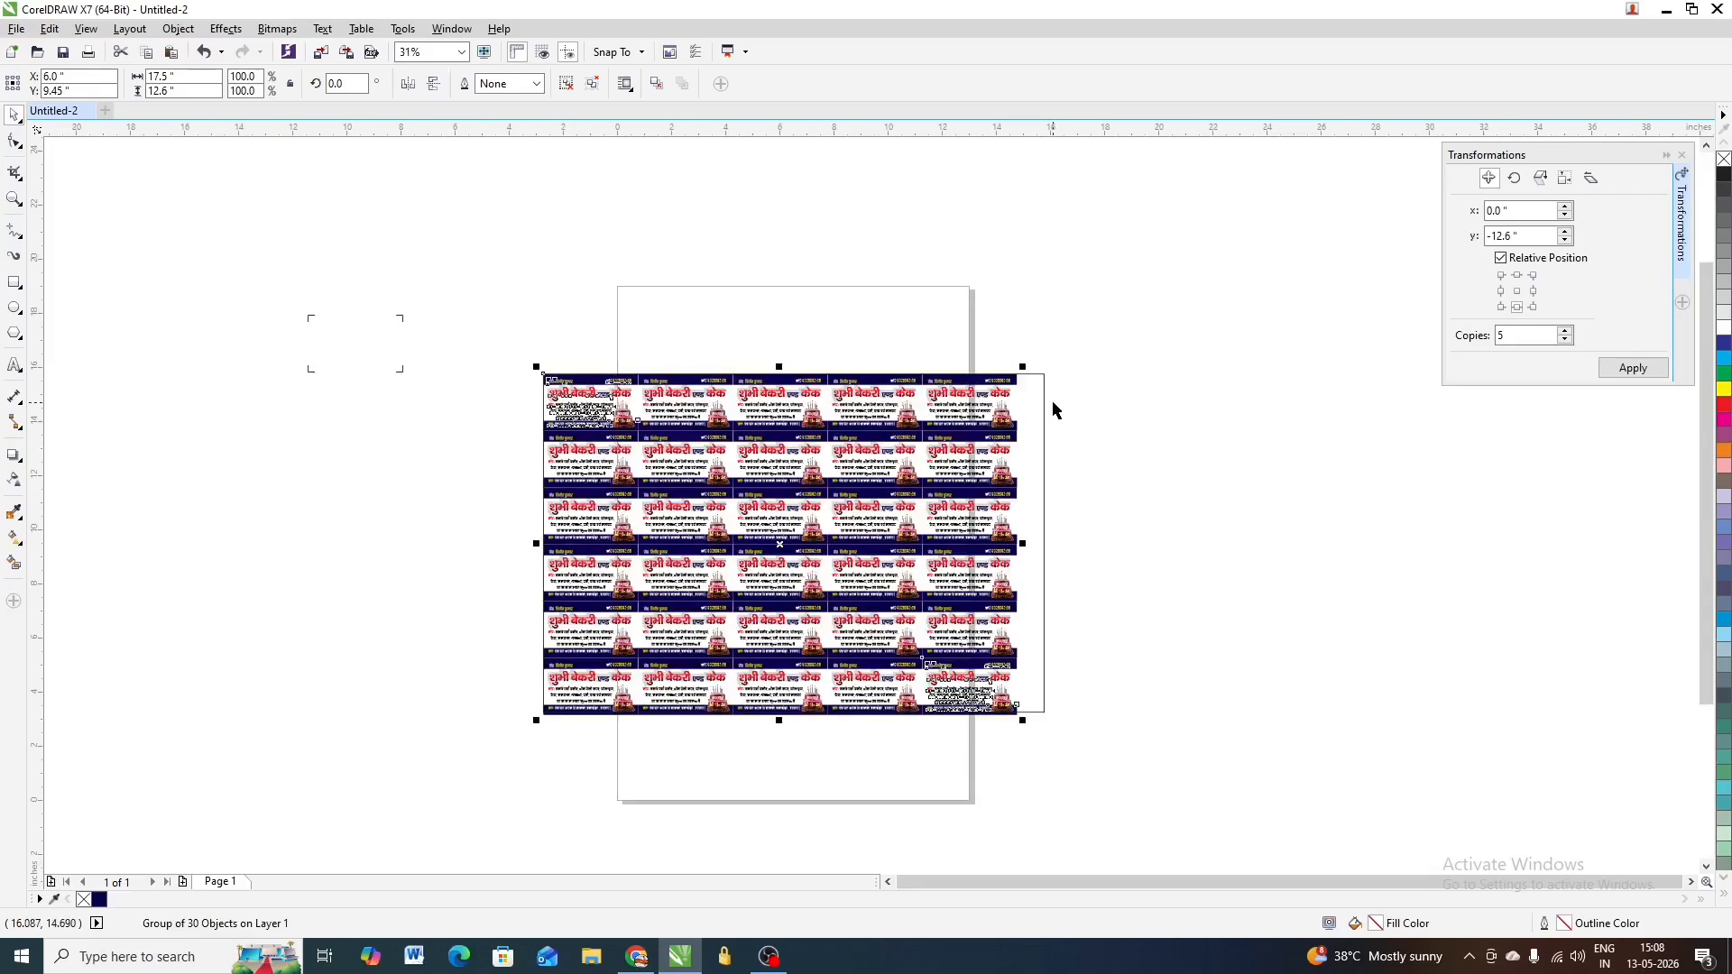
Rotate the page border rectangle to 180°
left_click(1045, 374)
left_click(1046, 372)
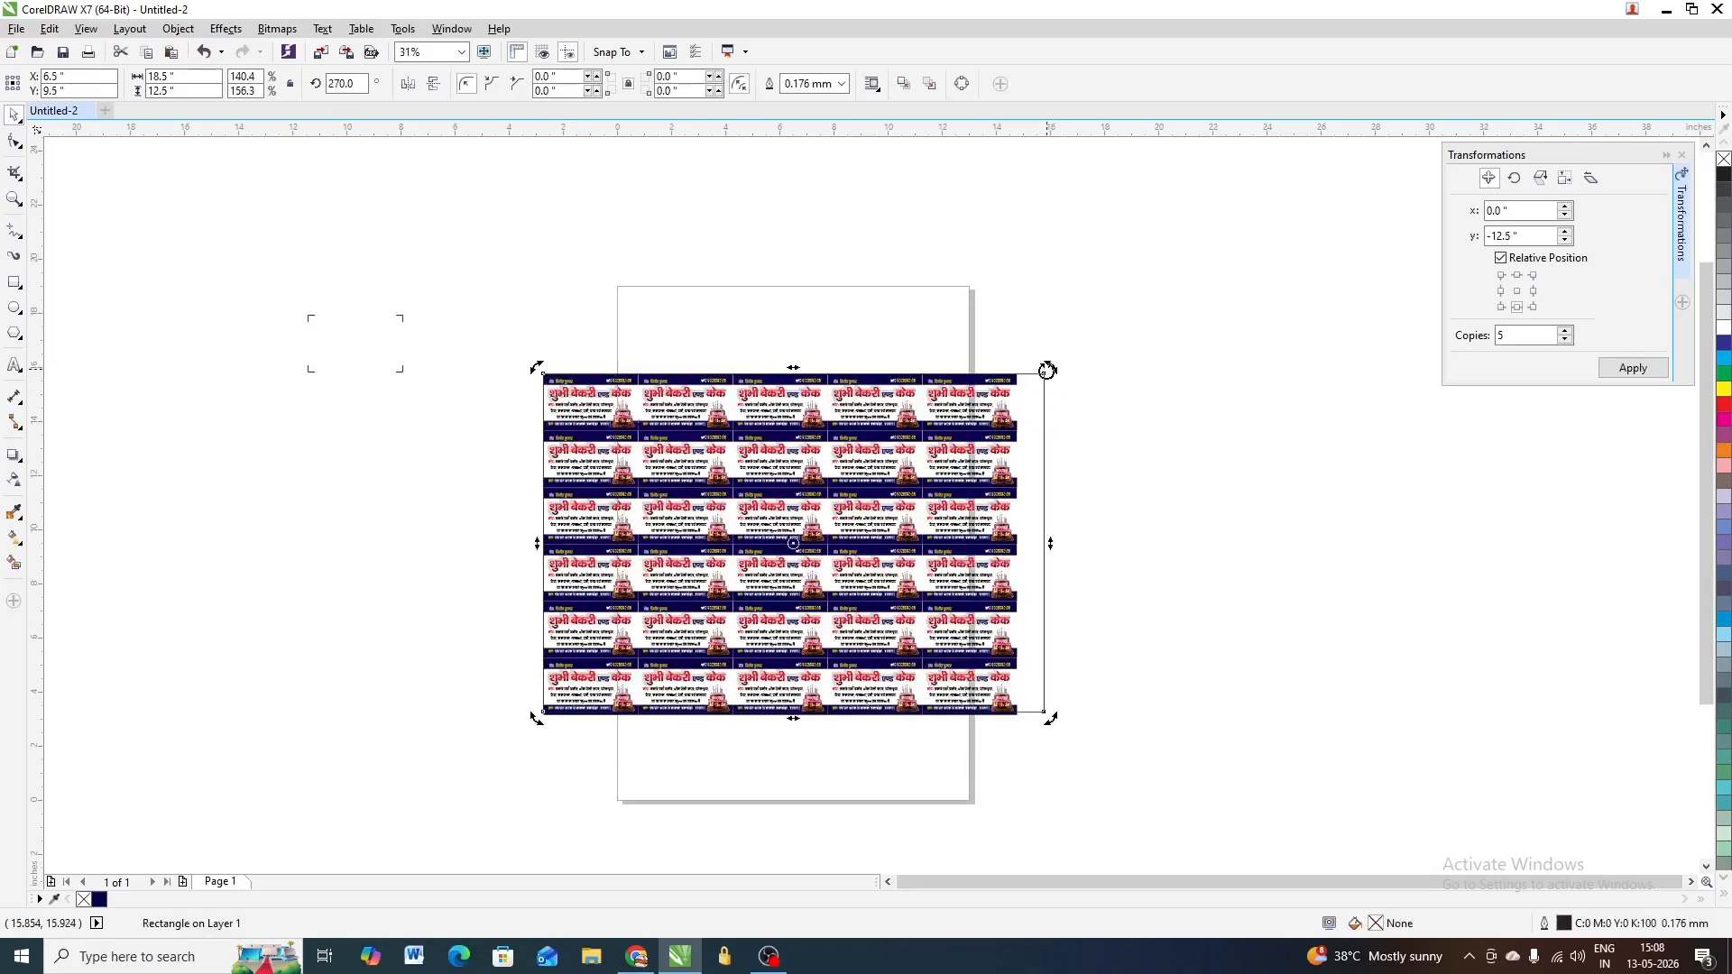
left_click_drag(1049, 369, 938, 749)
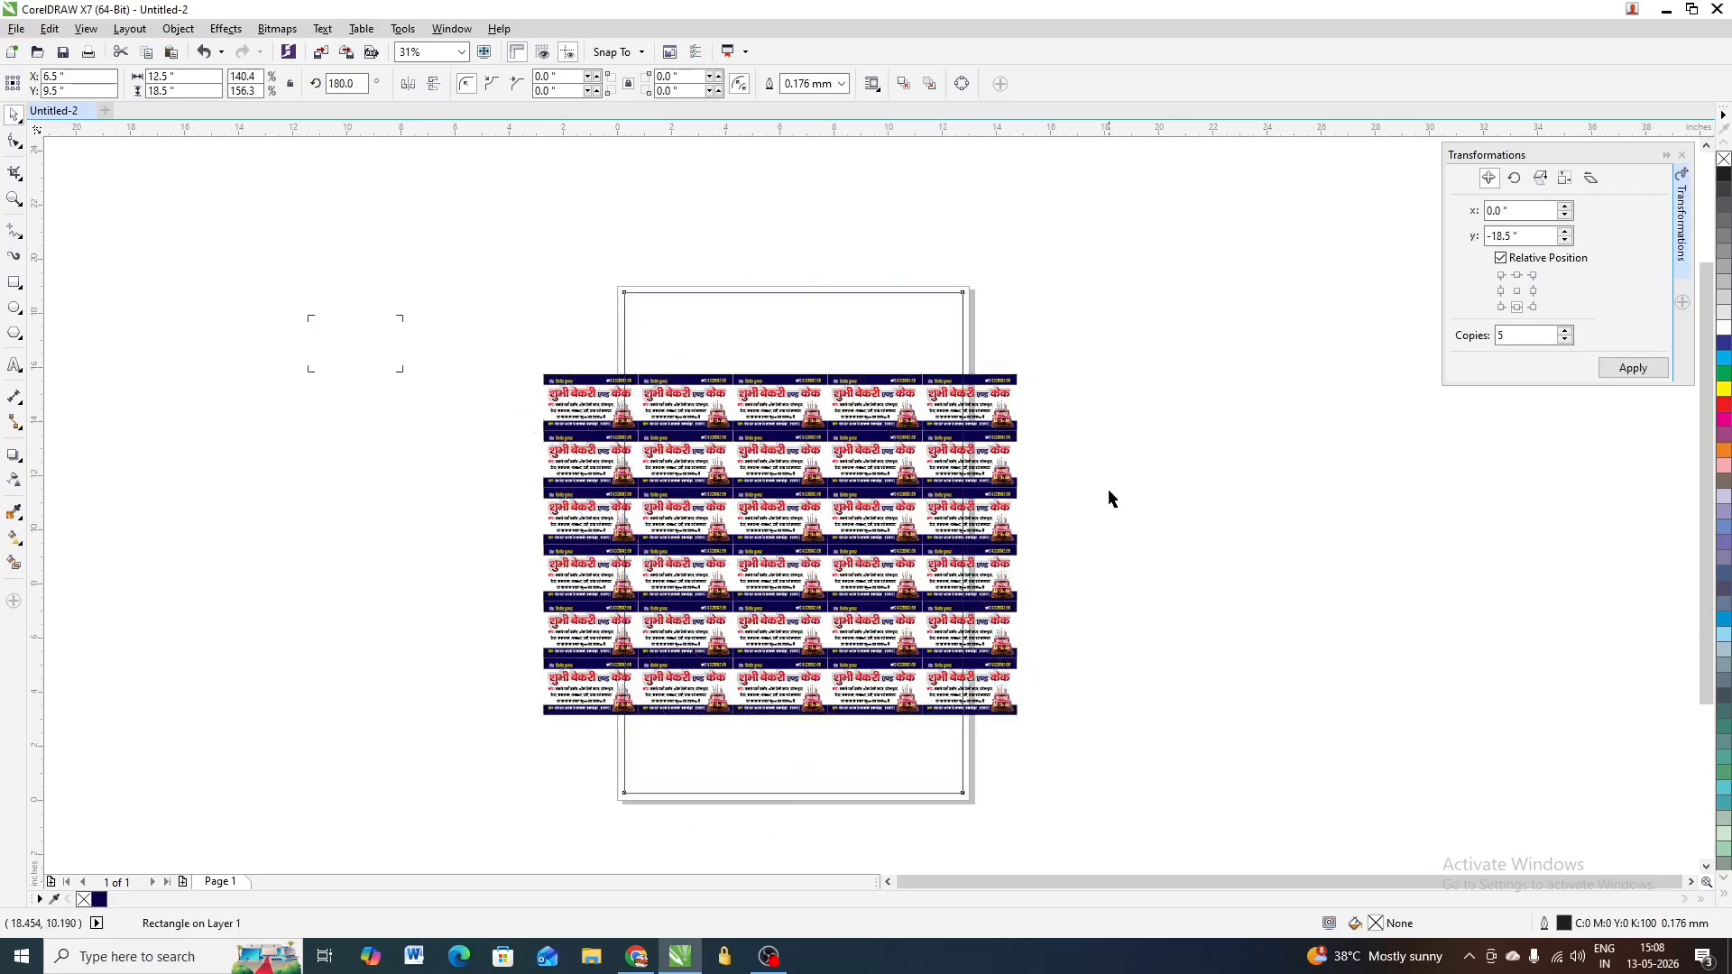
Turn the card group a quarter turn upright and centre it on the page
left_click(1003, 412)
left_click(1003, 413)
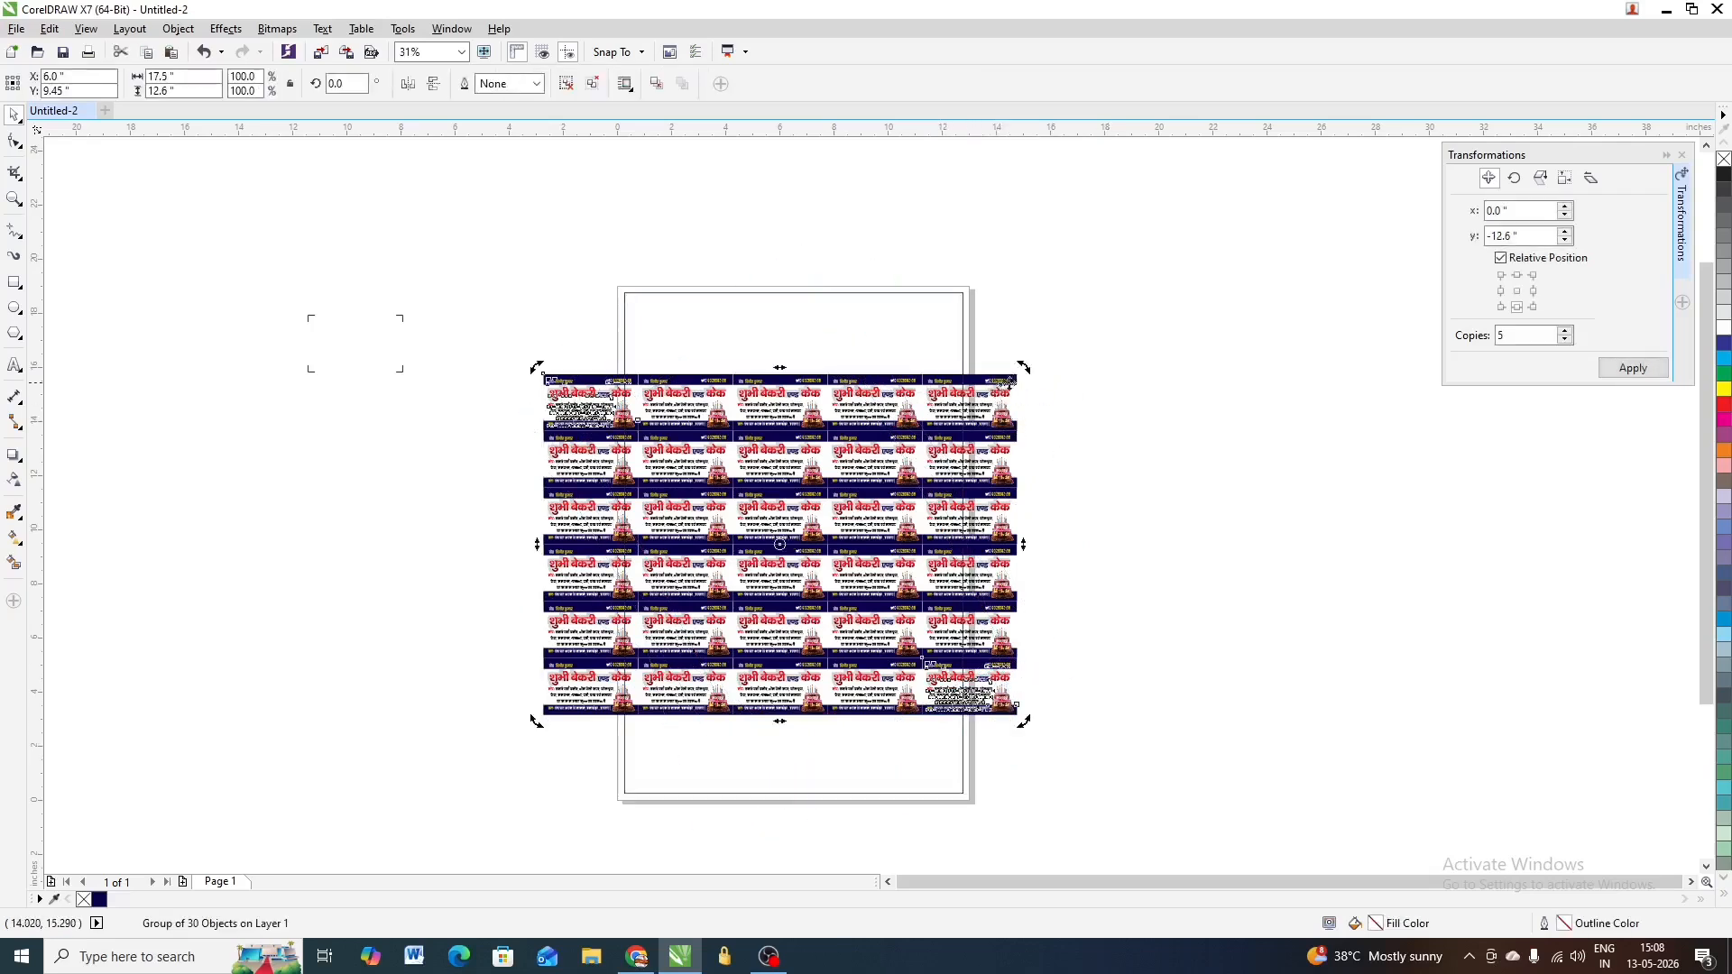
left_click_drag(1023, 366, 961, 787)
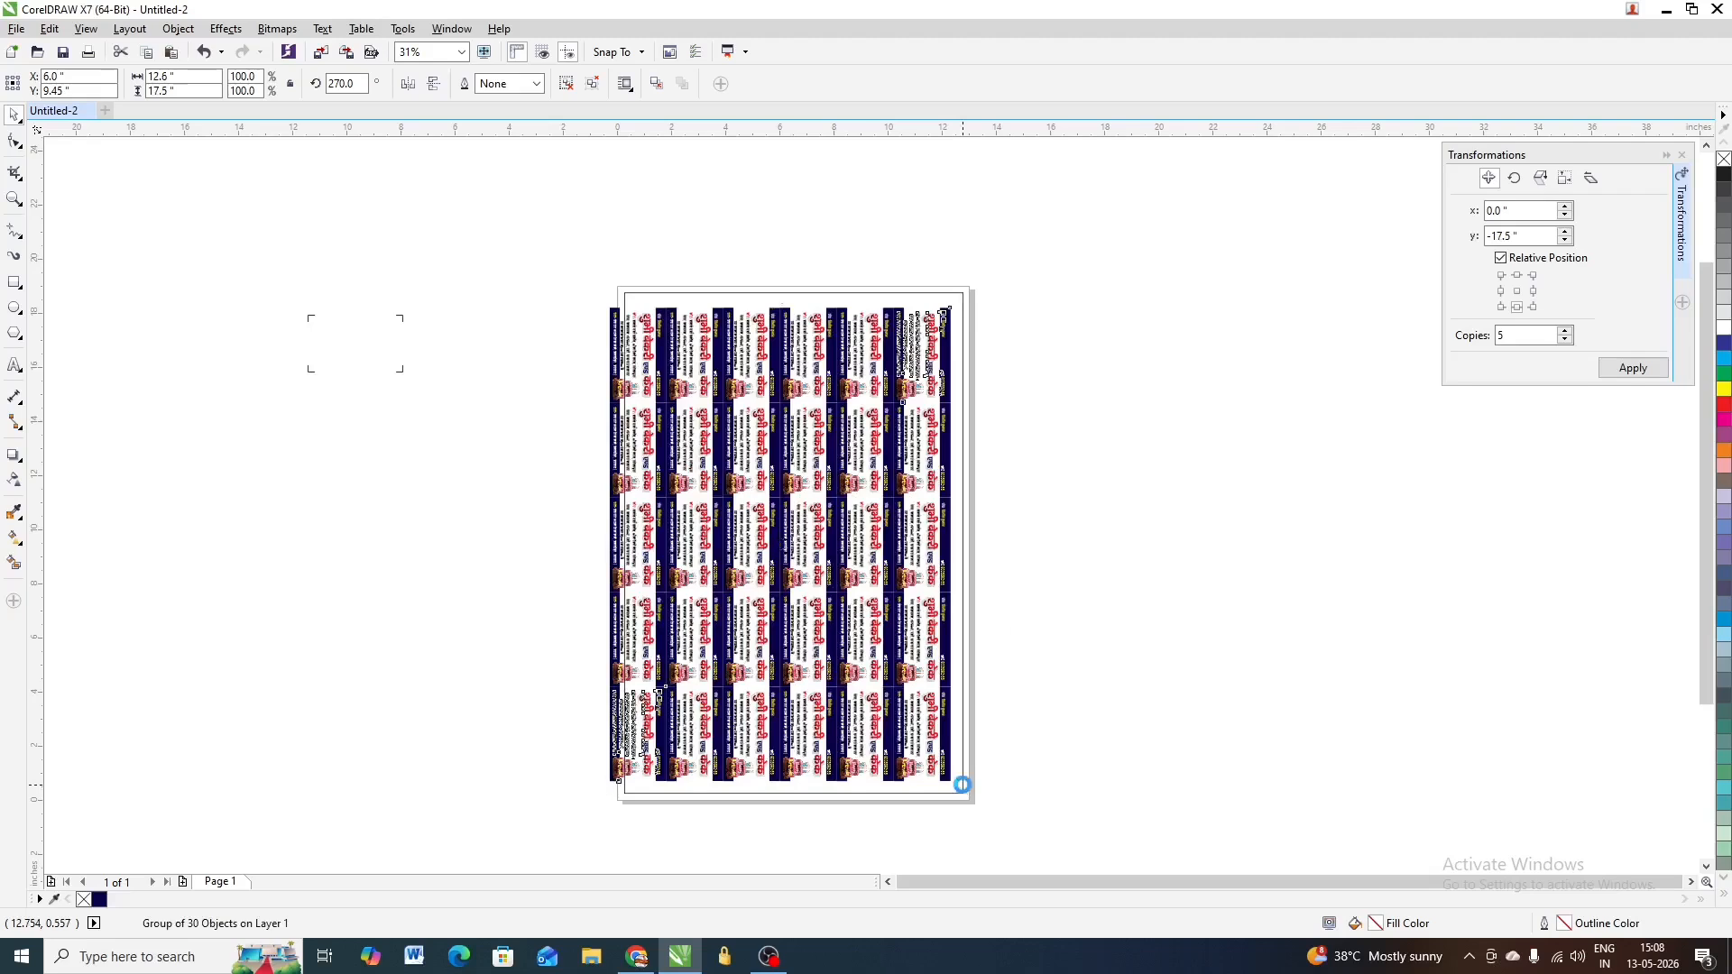
left_click_drag(959, 785, 974, 784)
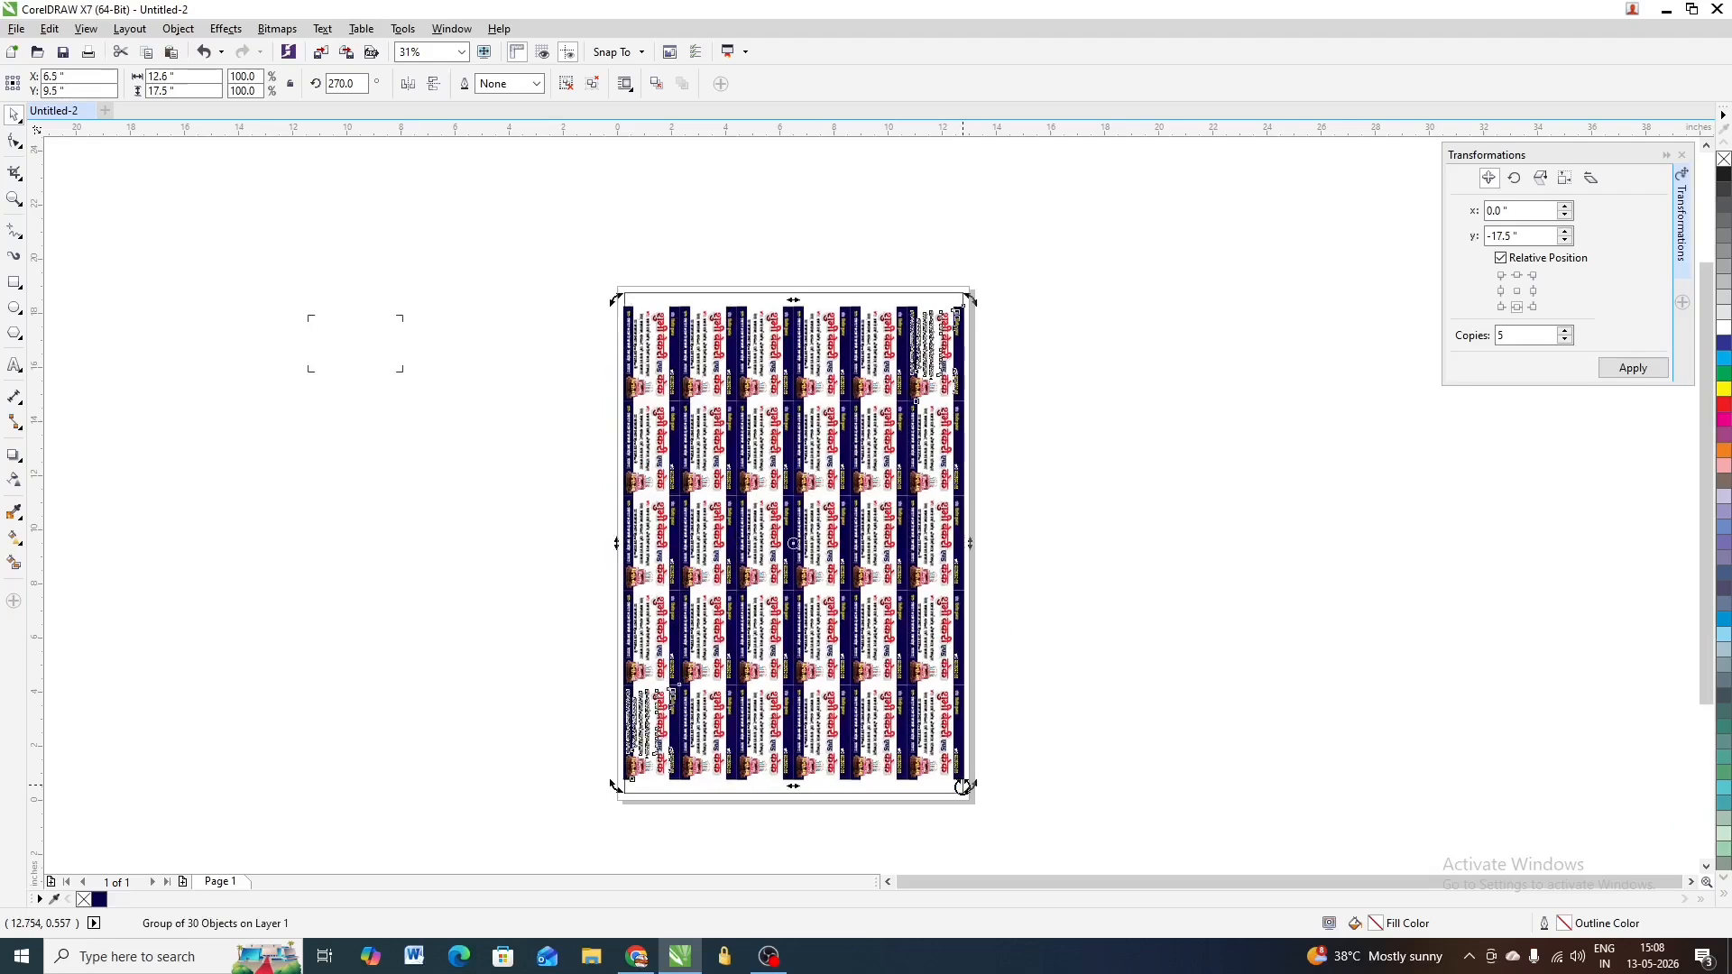
left_click(1080, 462)
Move the crop-mark pair left and copy it 4 times rightward at card width
scroll(307, 327, "up", 3)
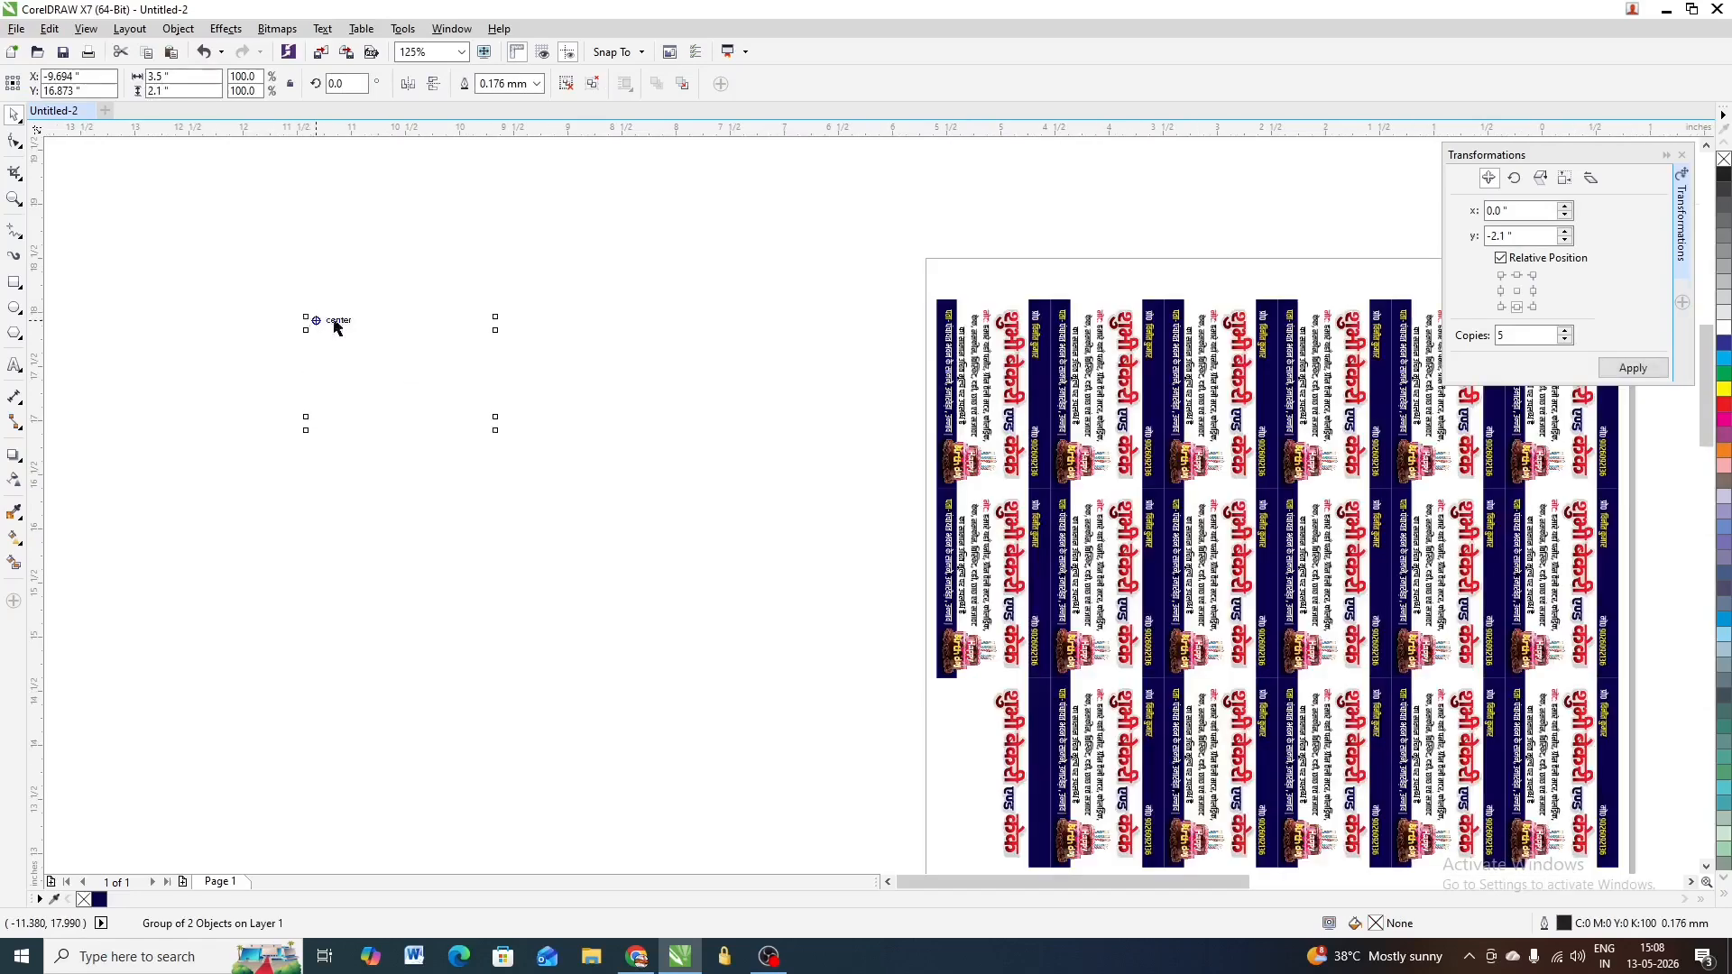
scroll(599, 363, "down", 1)
left_click_drag(526, 399, 274, 399)
scroll(722, 346, "down", 1)
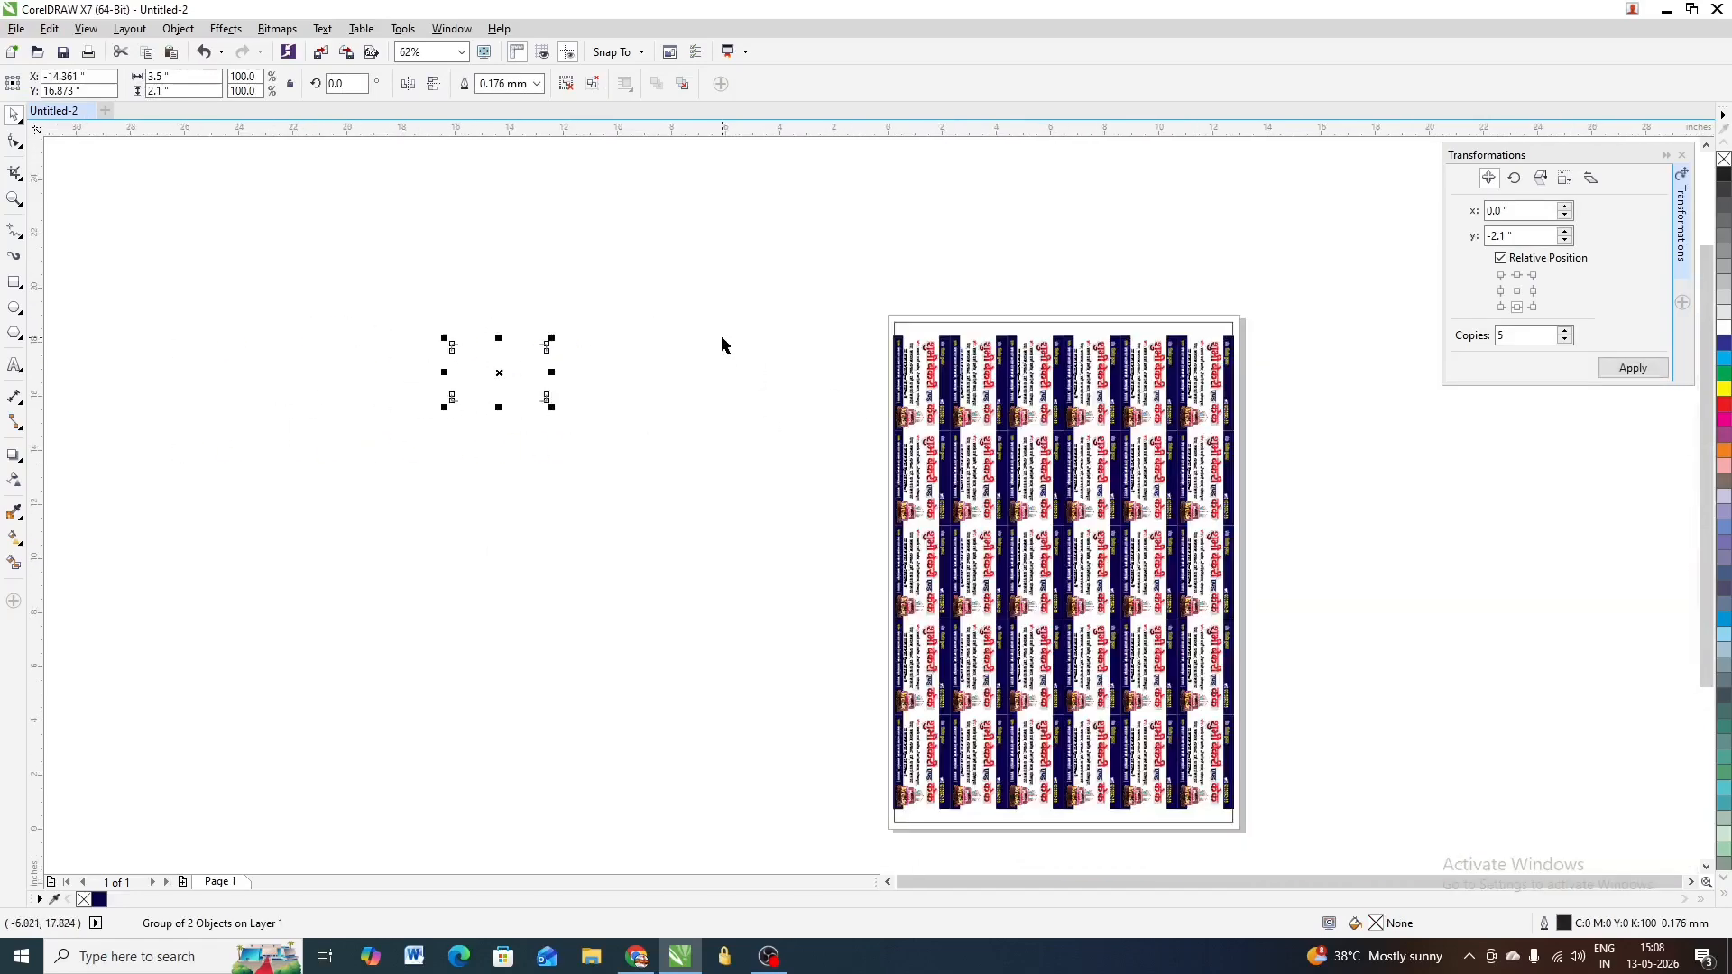
left_click(1532, 291)
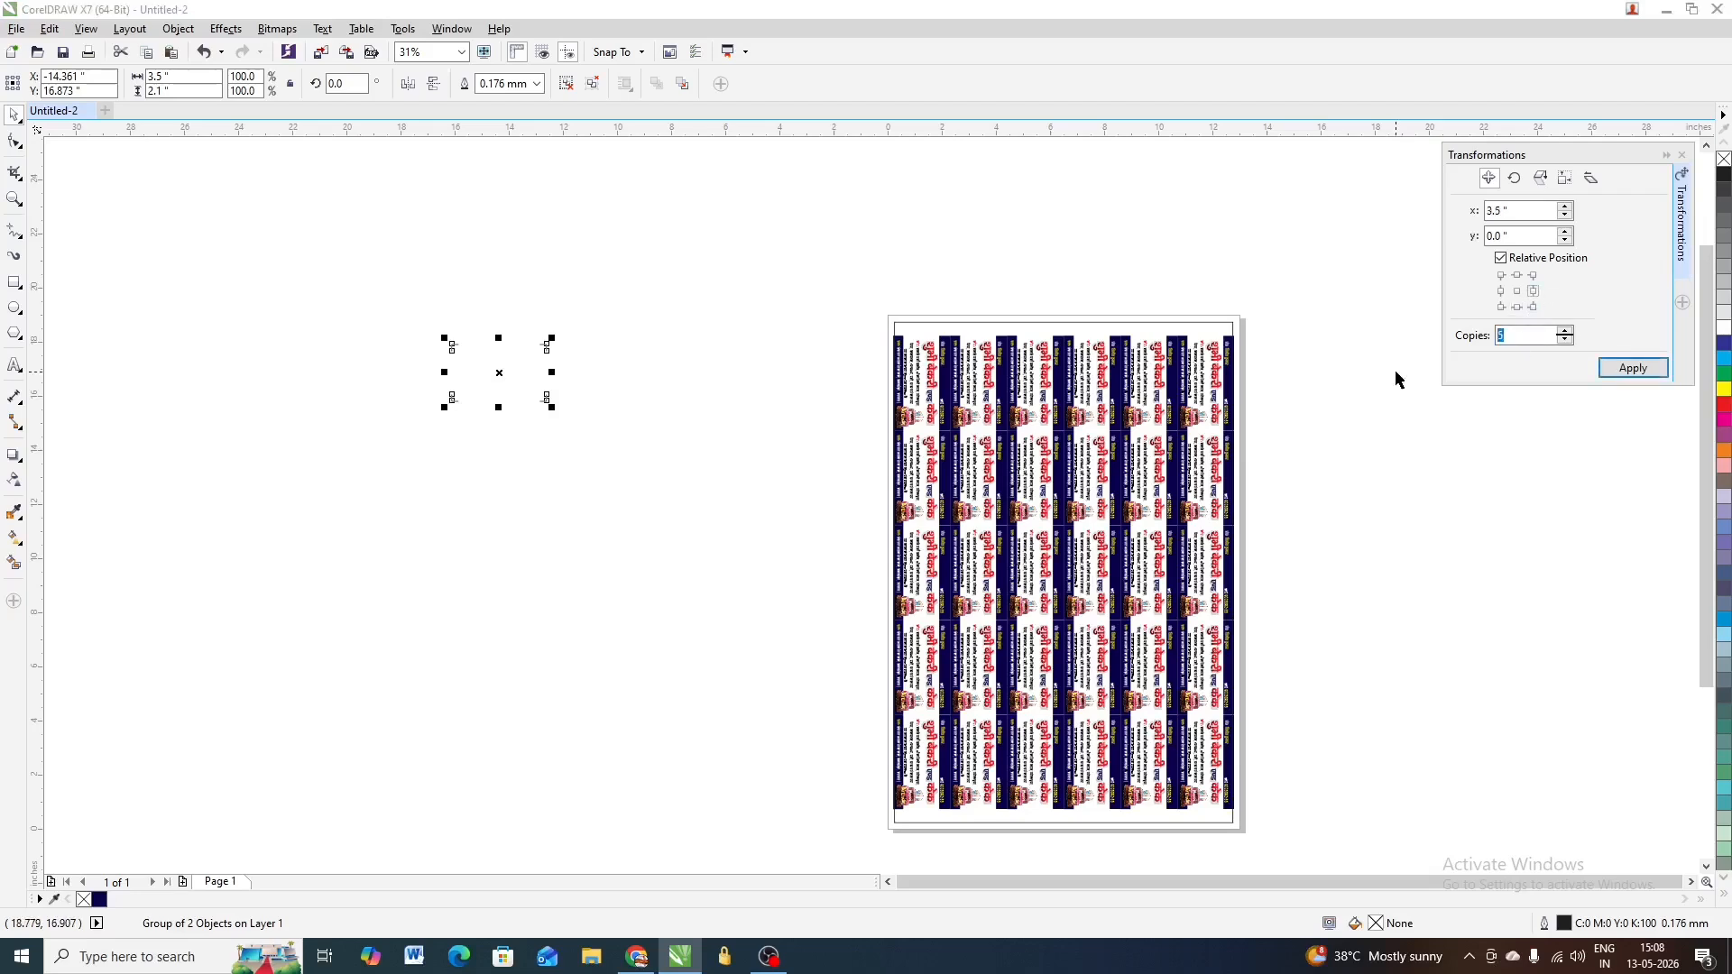
type("4")
left_click(1633, 368)
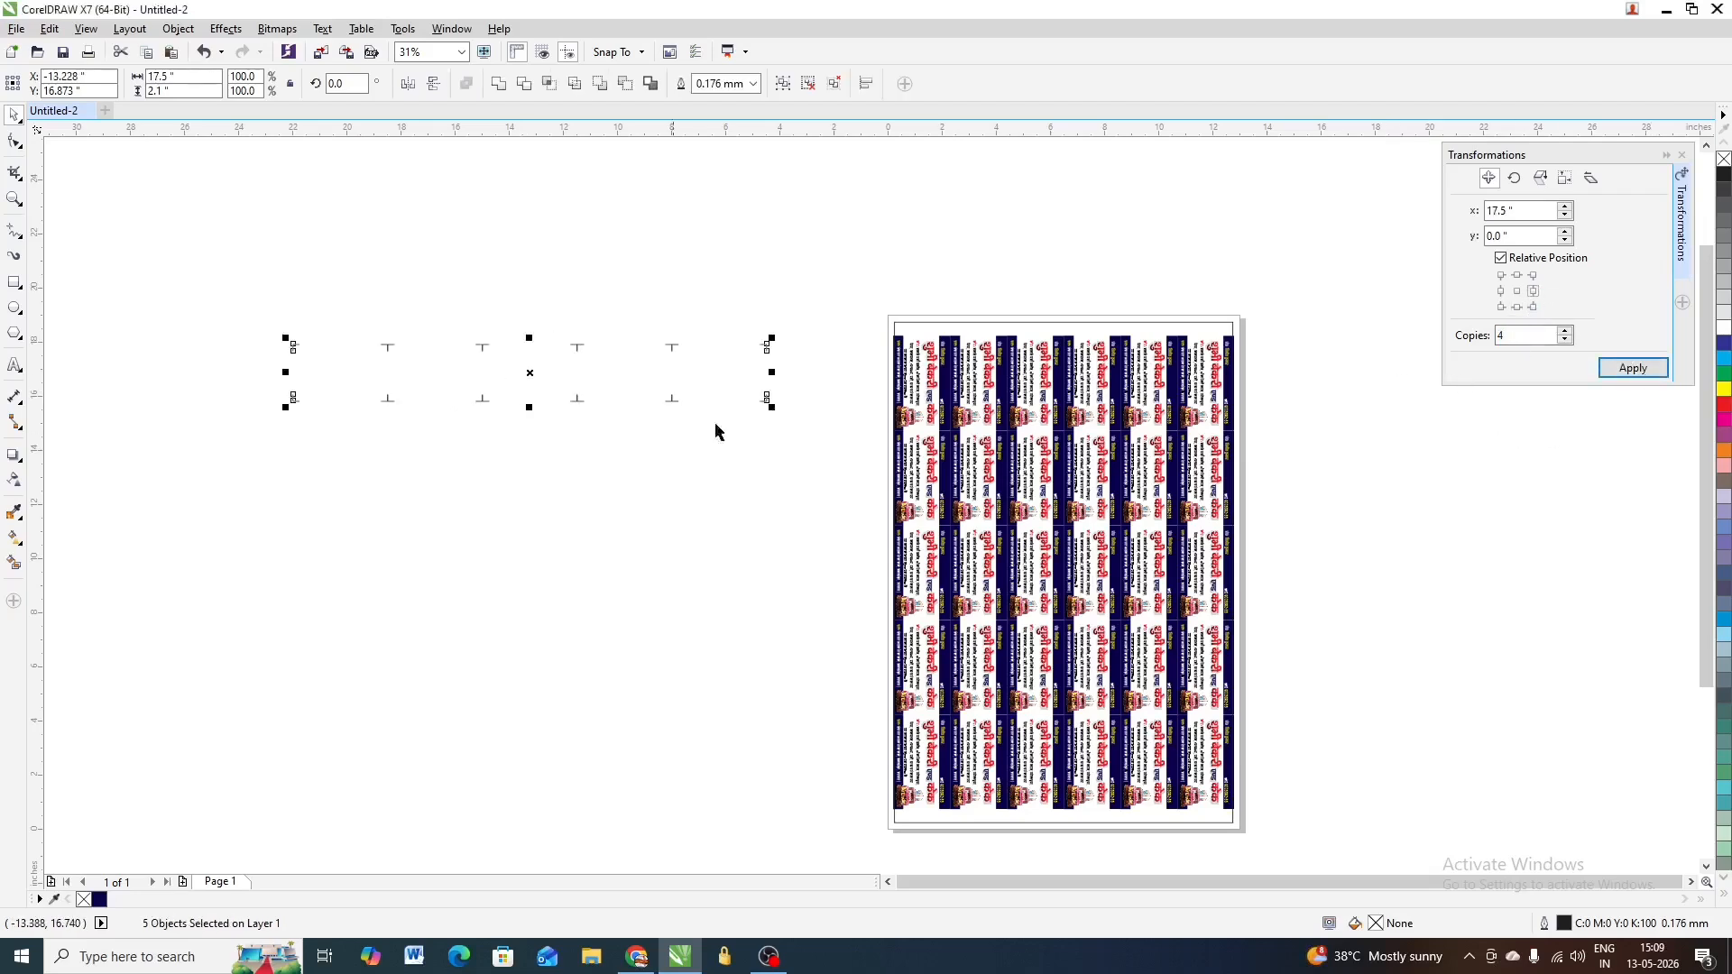
Copy the crop-mark row 5 times downward at card height
left_click(1516, 306)
left_click_drag(1545, 344, 1462, 352)
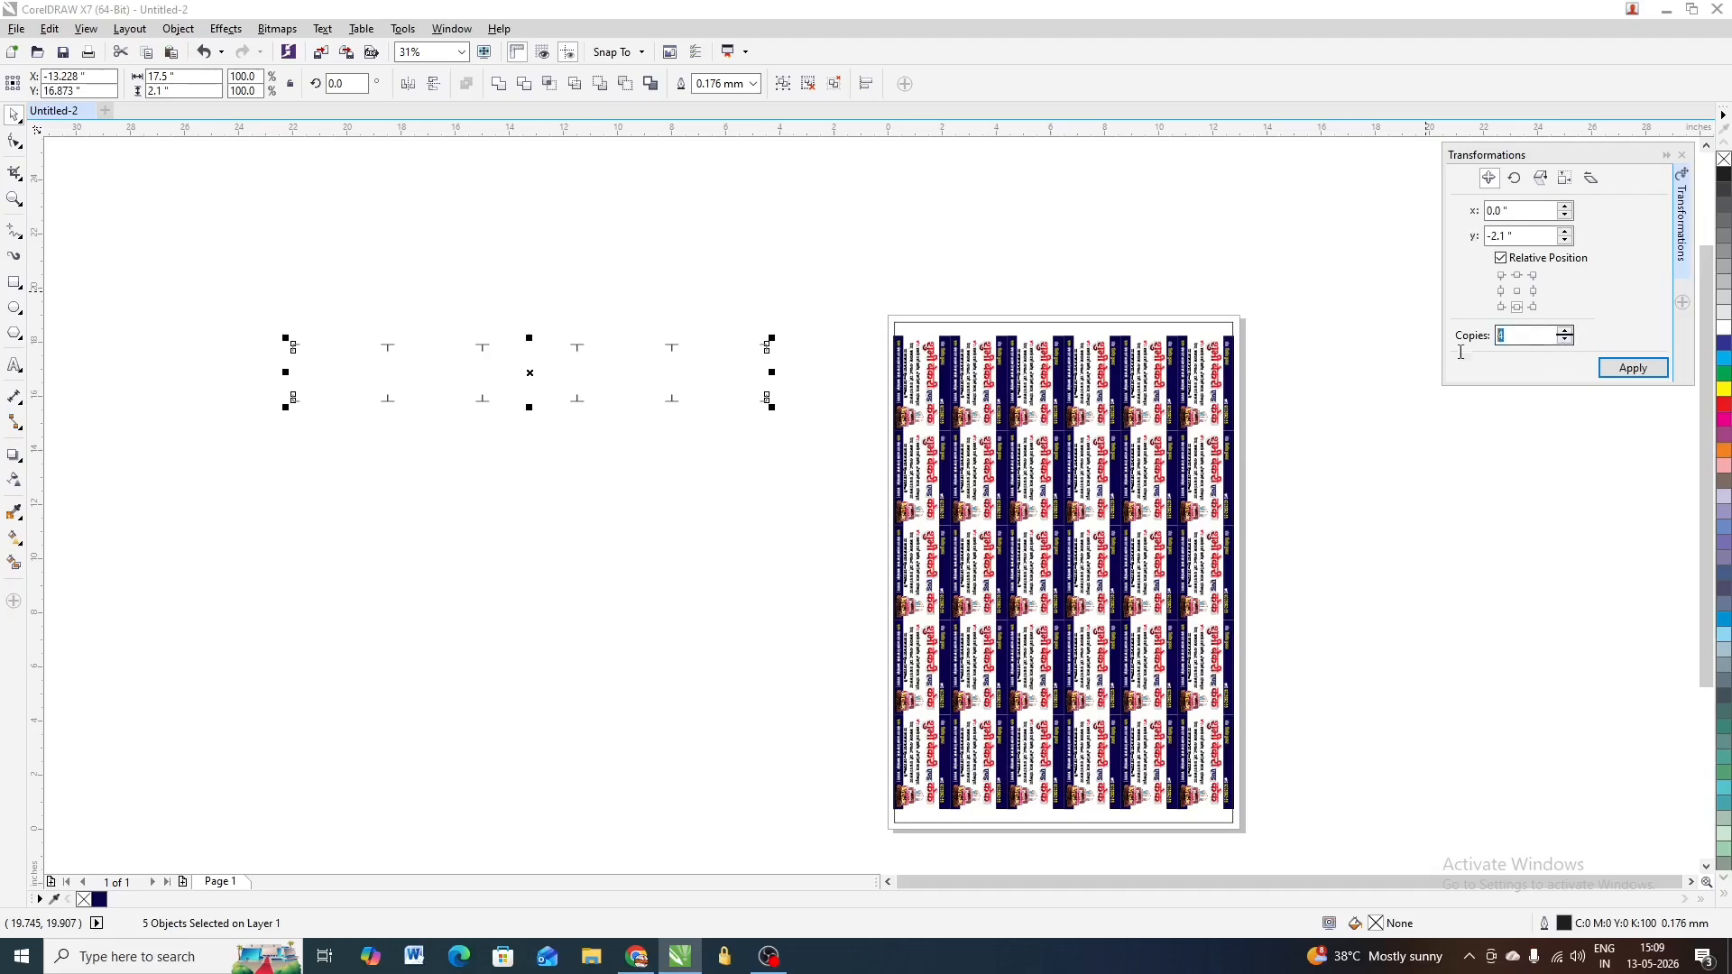
type("5")
key("Return")
Group the 30 crop-mark pieces and rotate the grid 90° to match the upright cards
left_click_drag(845, 260, 171, 769)
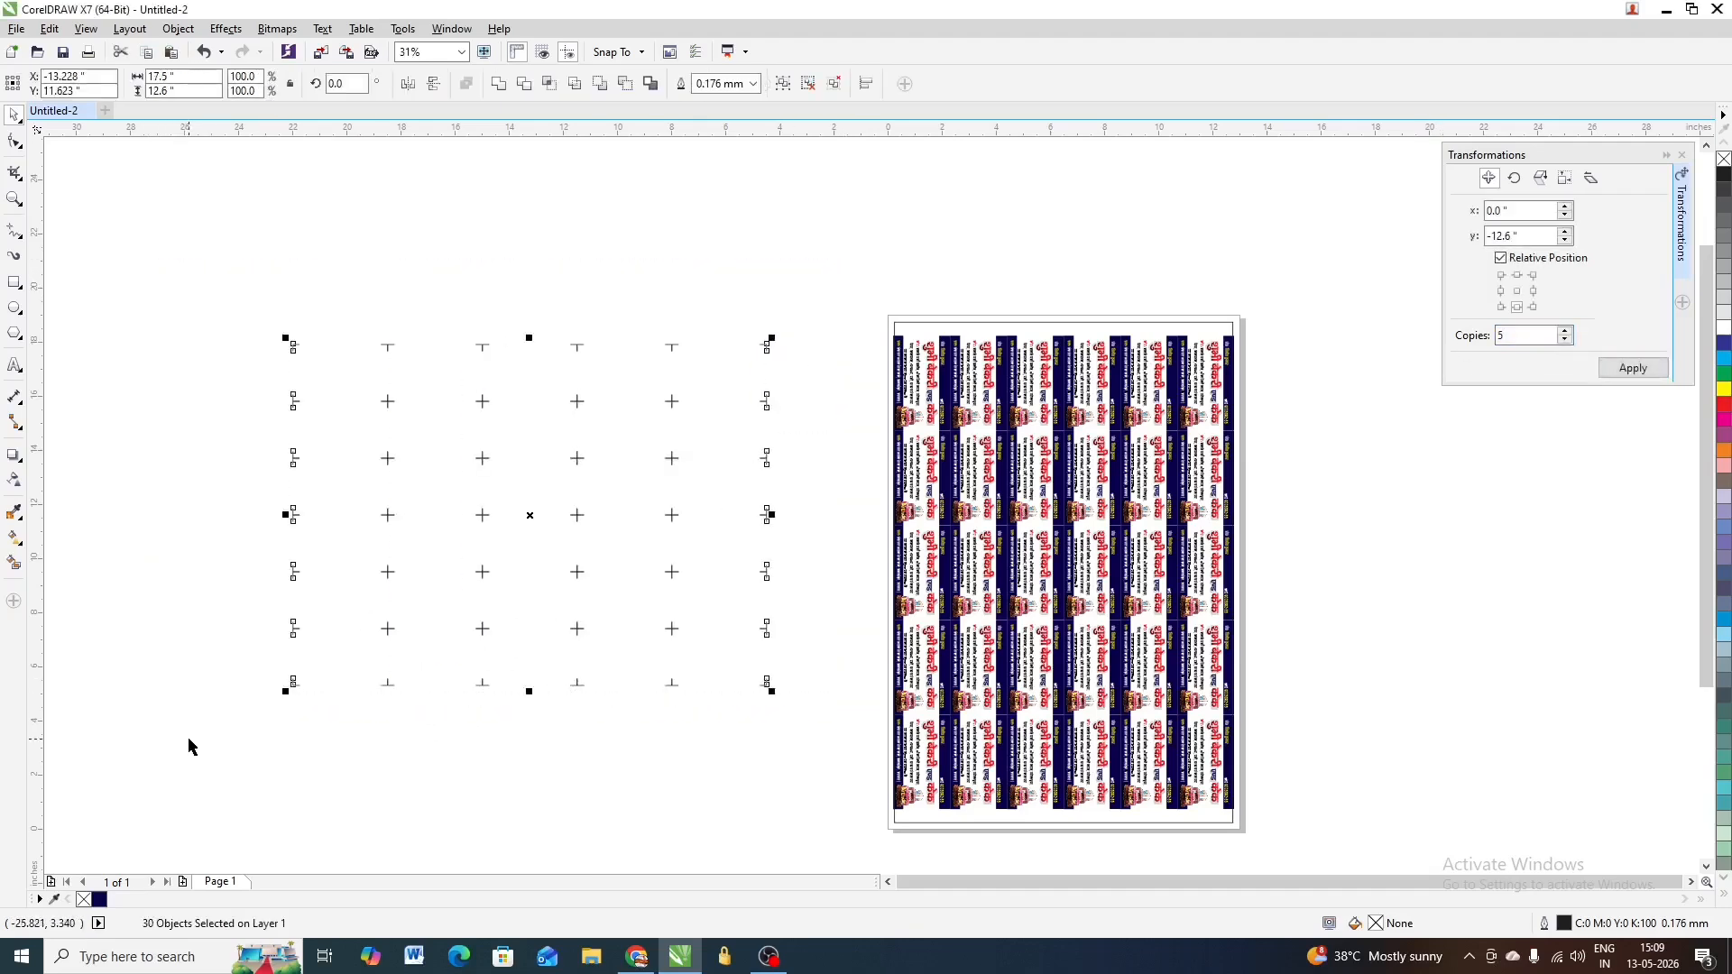
left_click(530, 515)
key("ctrl+g")
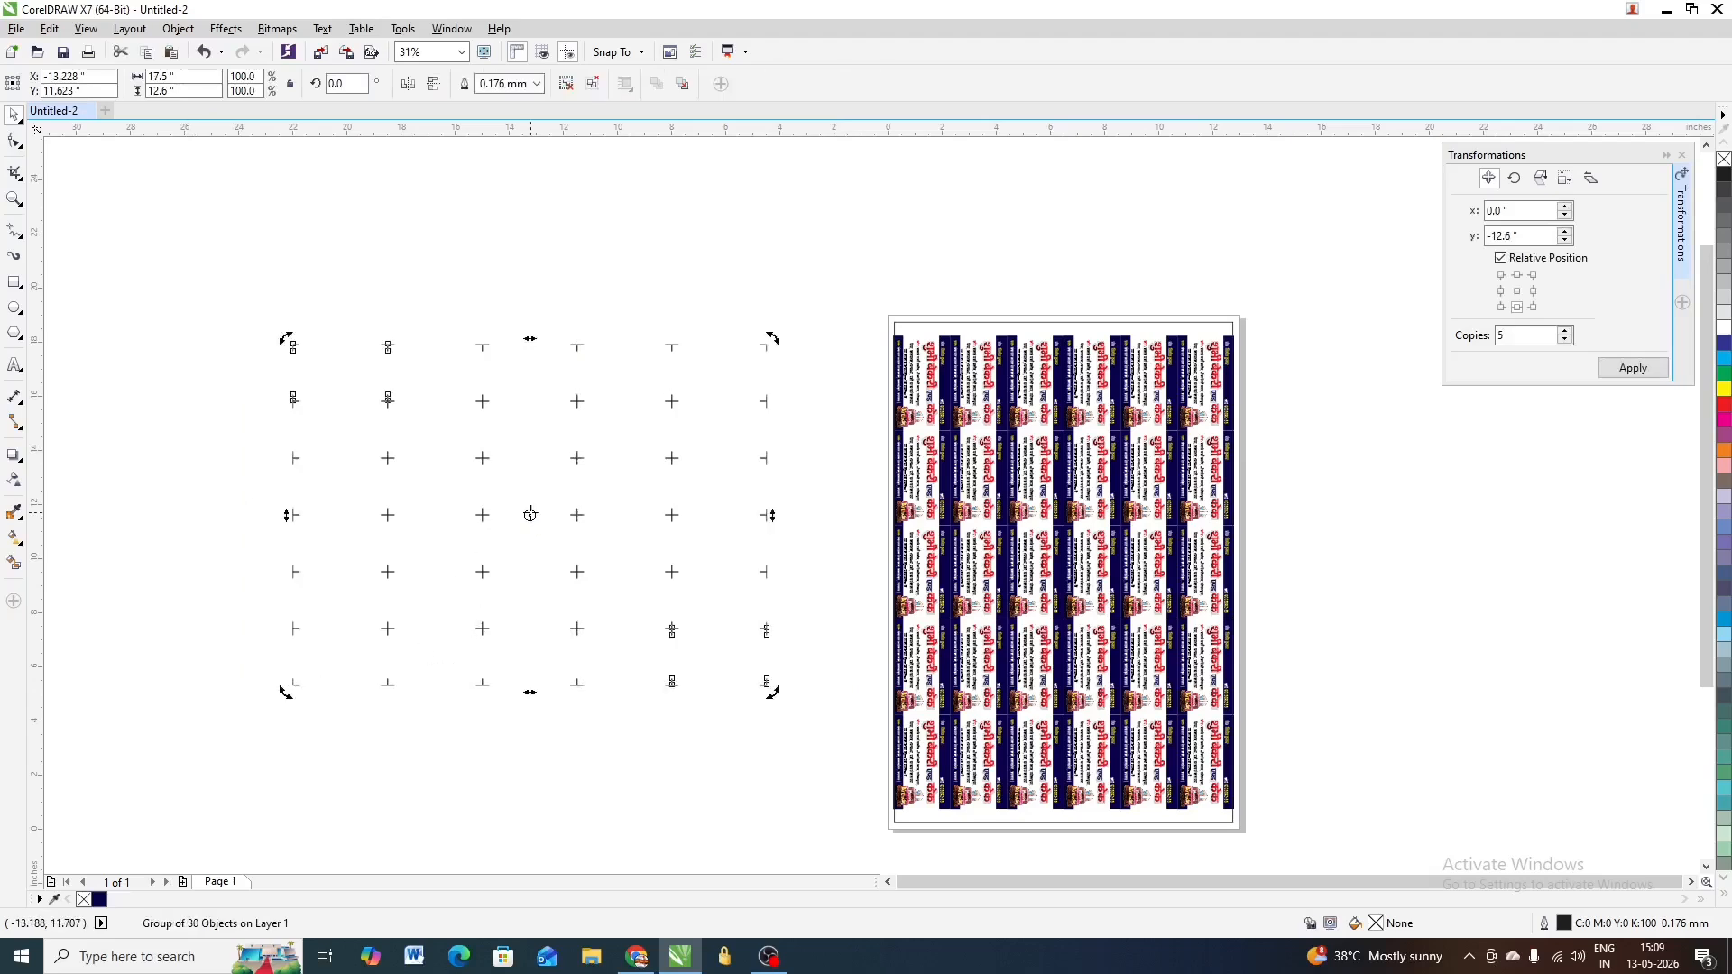
left_click_drag(285, 692, 683, 695)
left_click(781, 525)
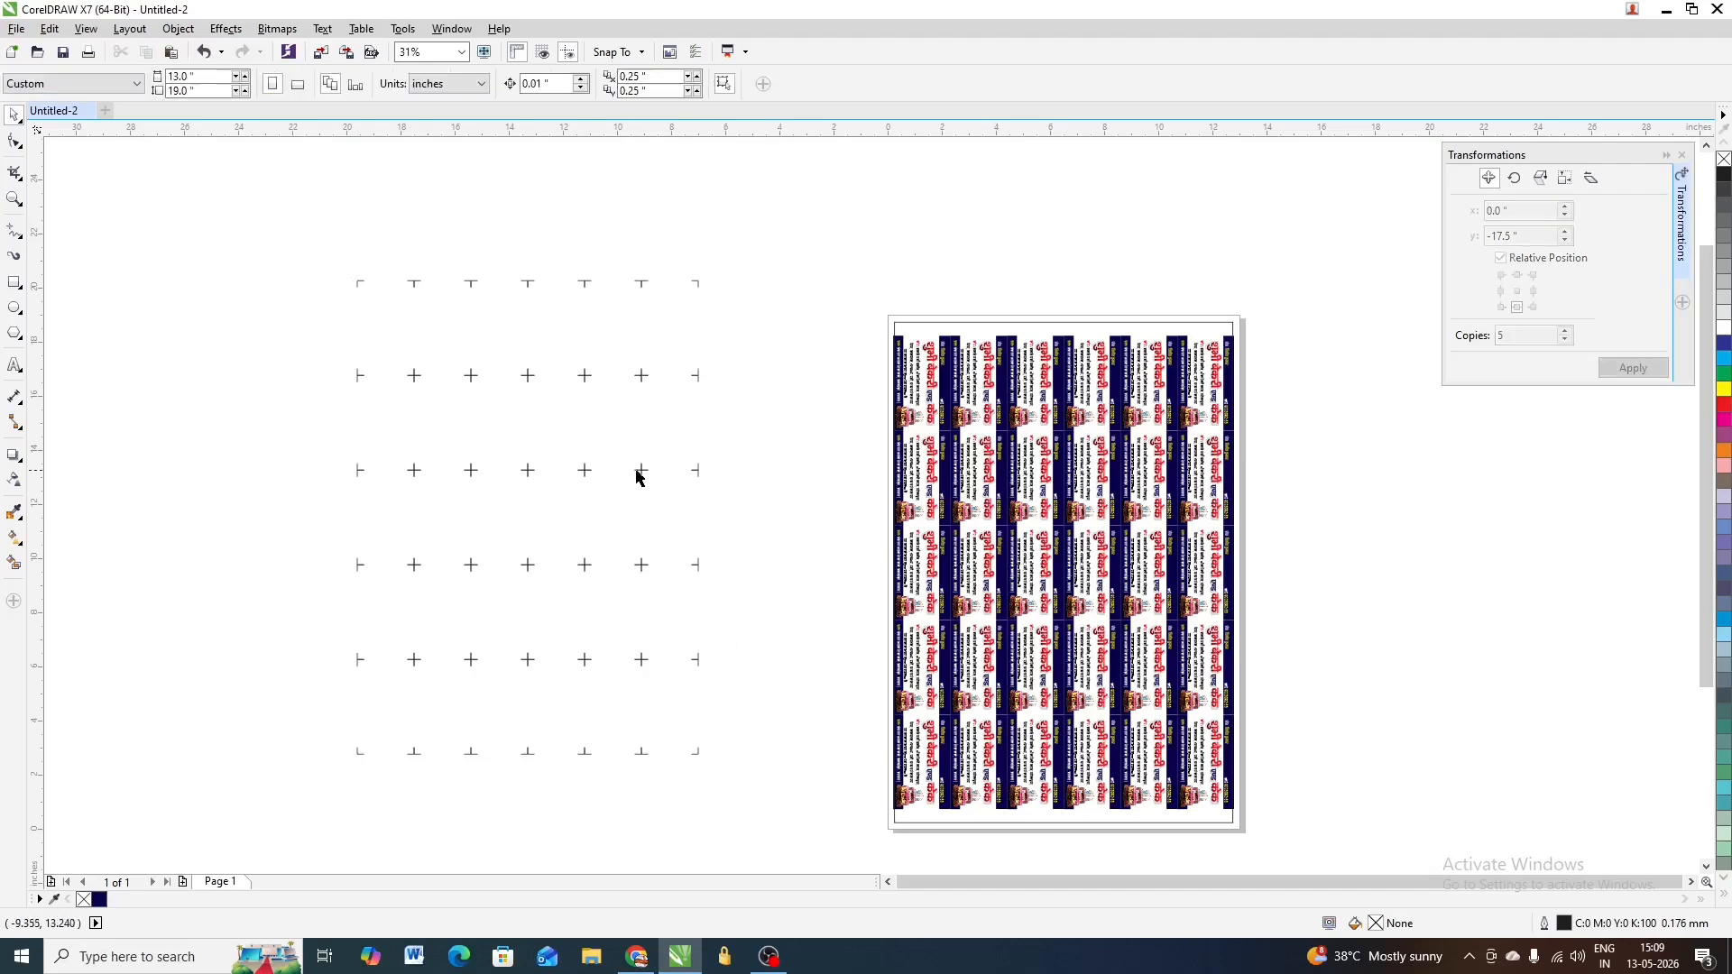
left_click(640, 471)
Centre the crop-mark grid on the page with P and zoom in to check the card corners
key("p")
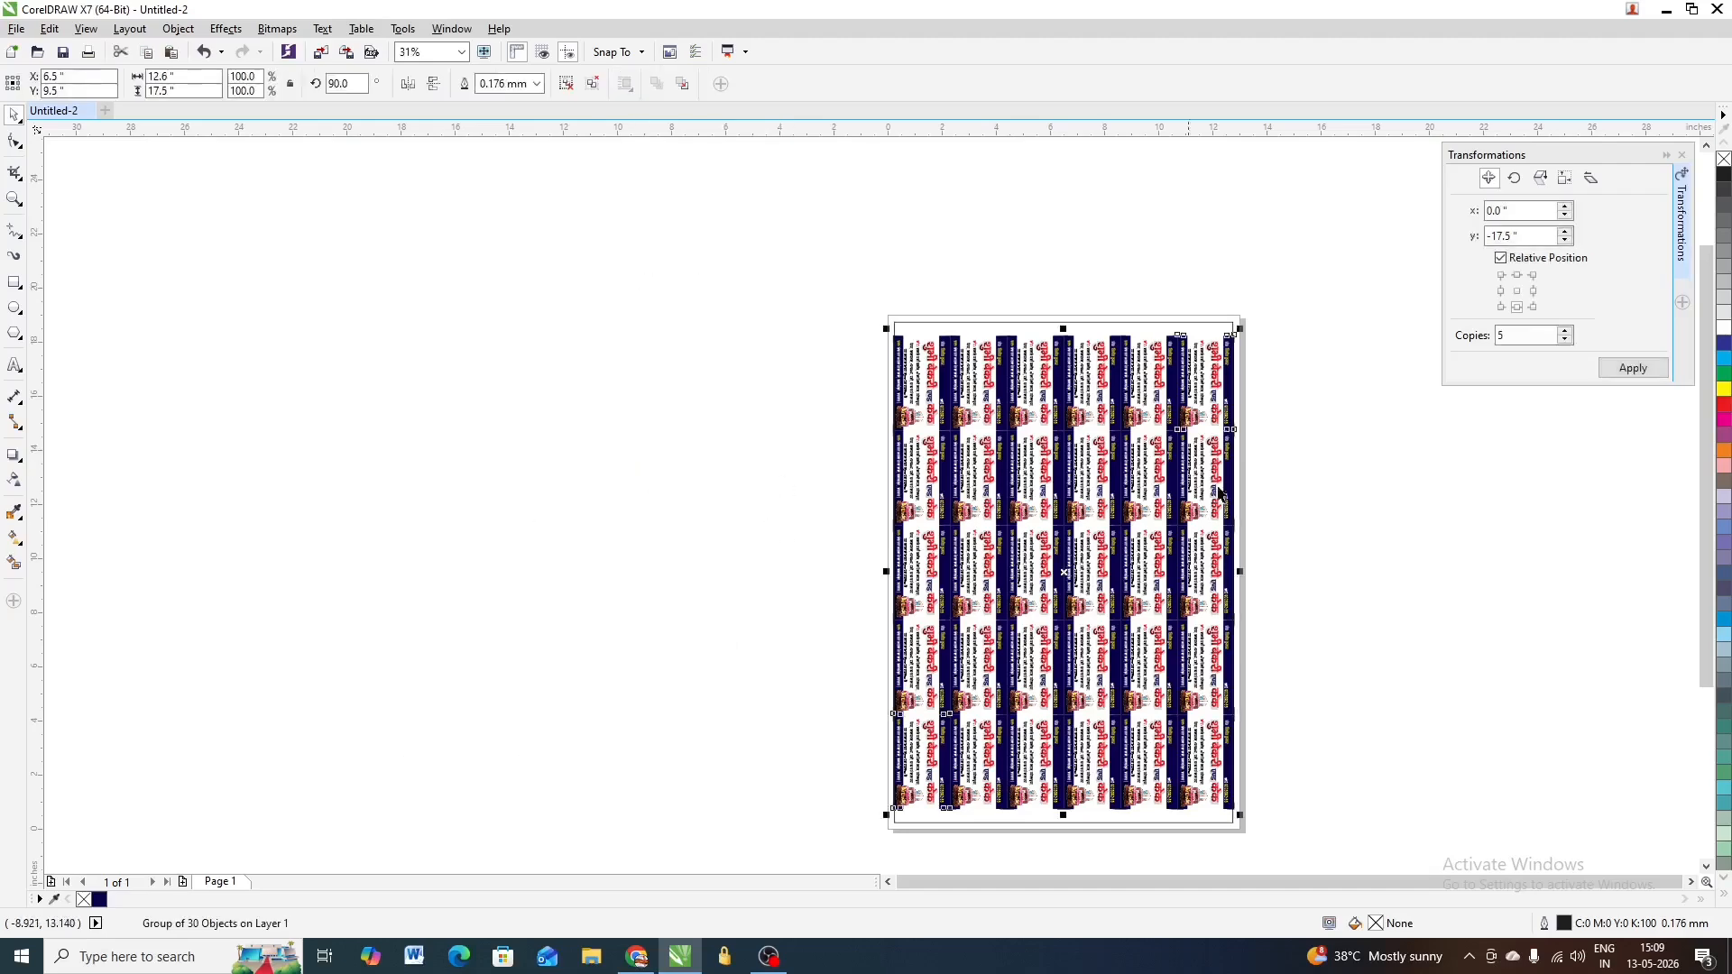
scroll(1248, 447, "up", 2)
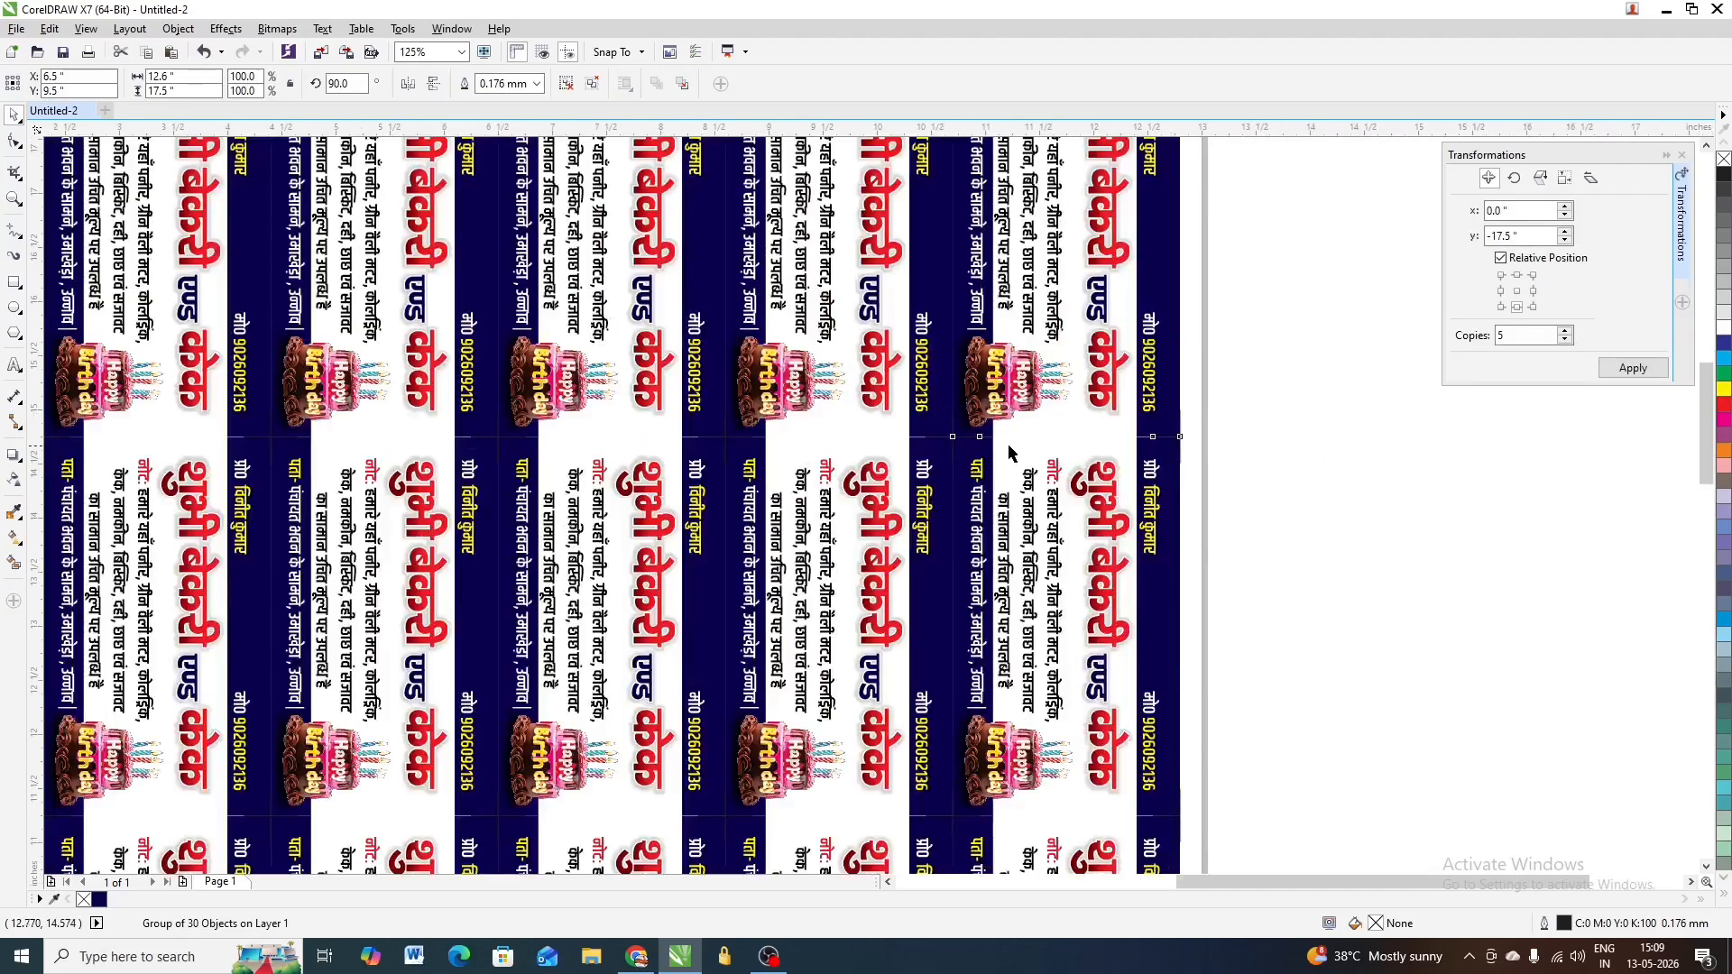
scroll(734, 434, "up", 1)
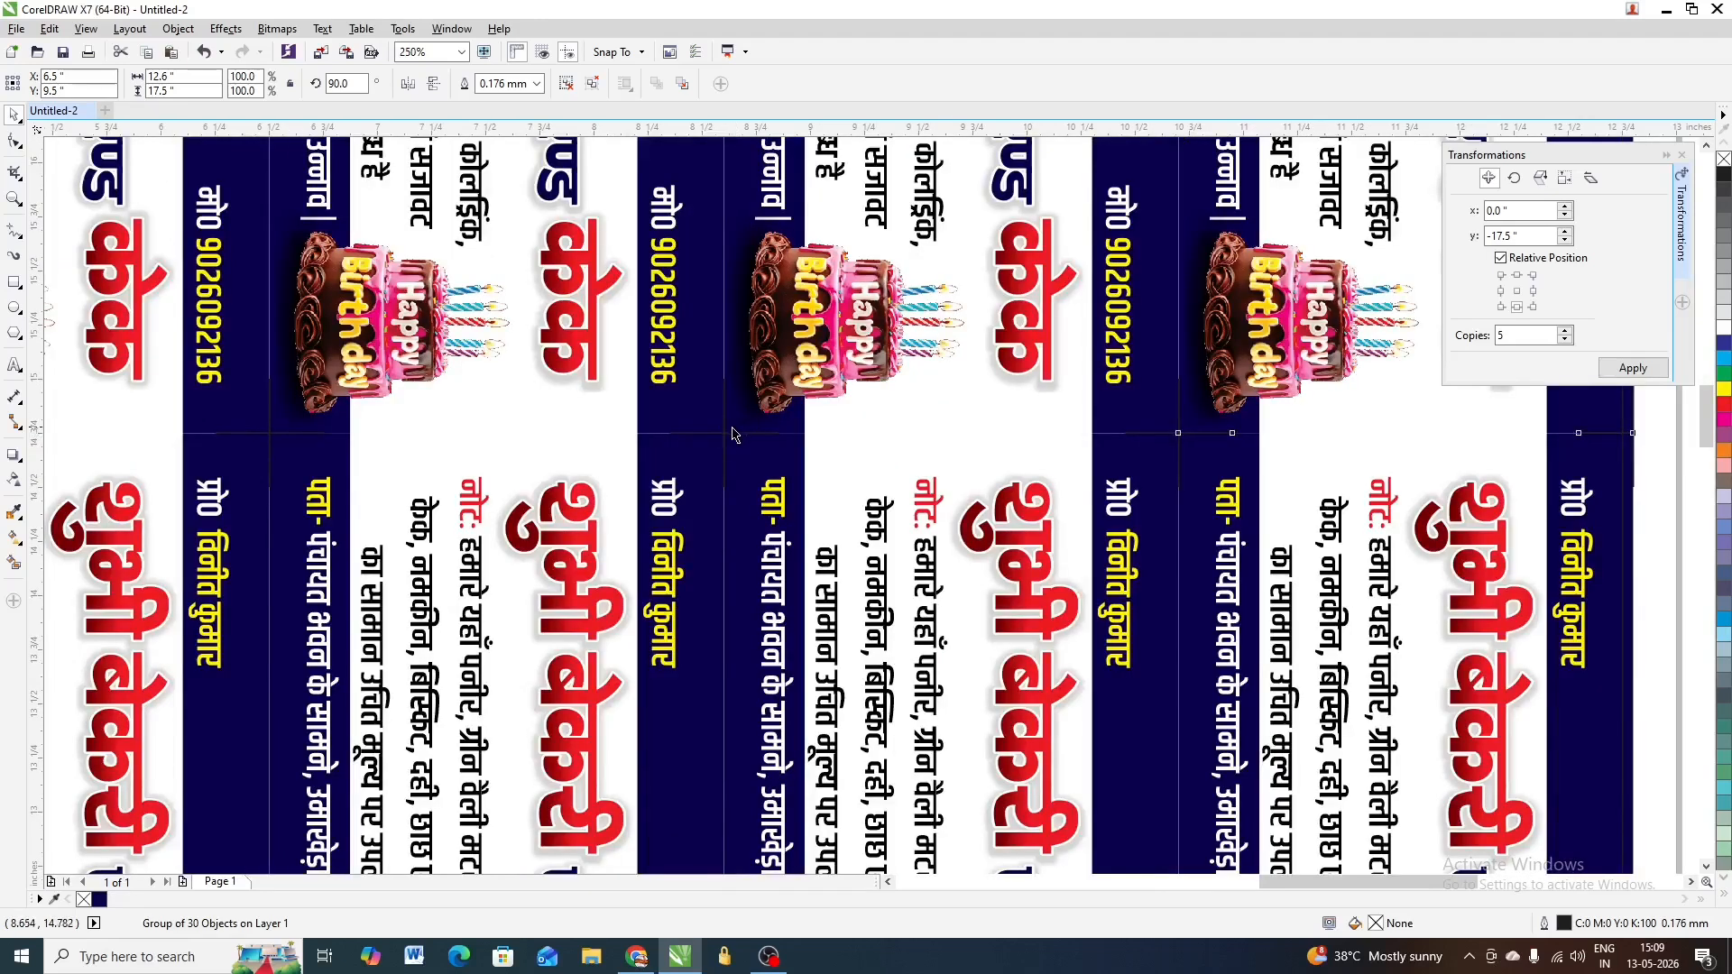
scroll(731, 436, "up", 1)
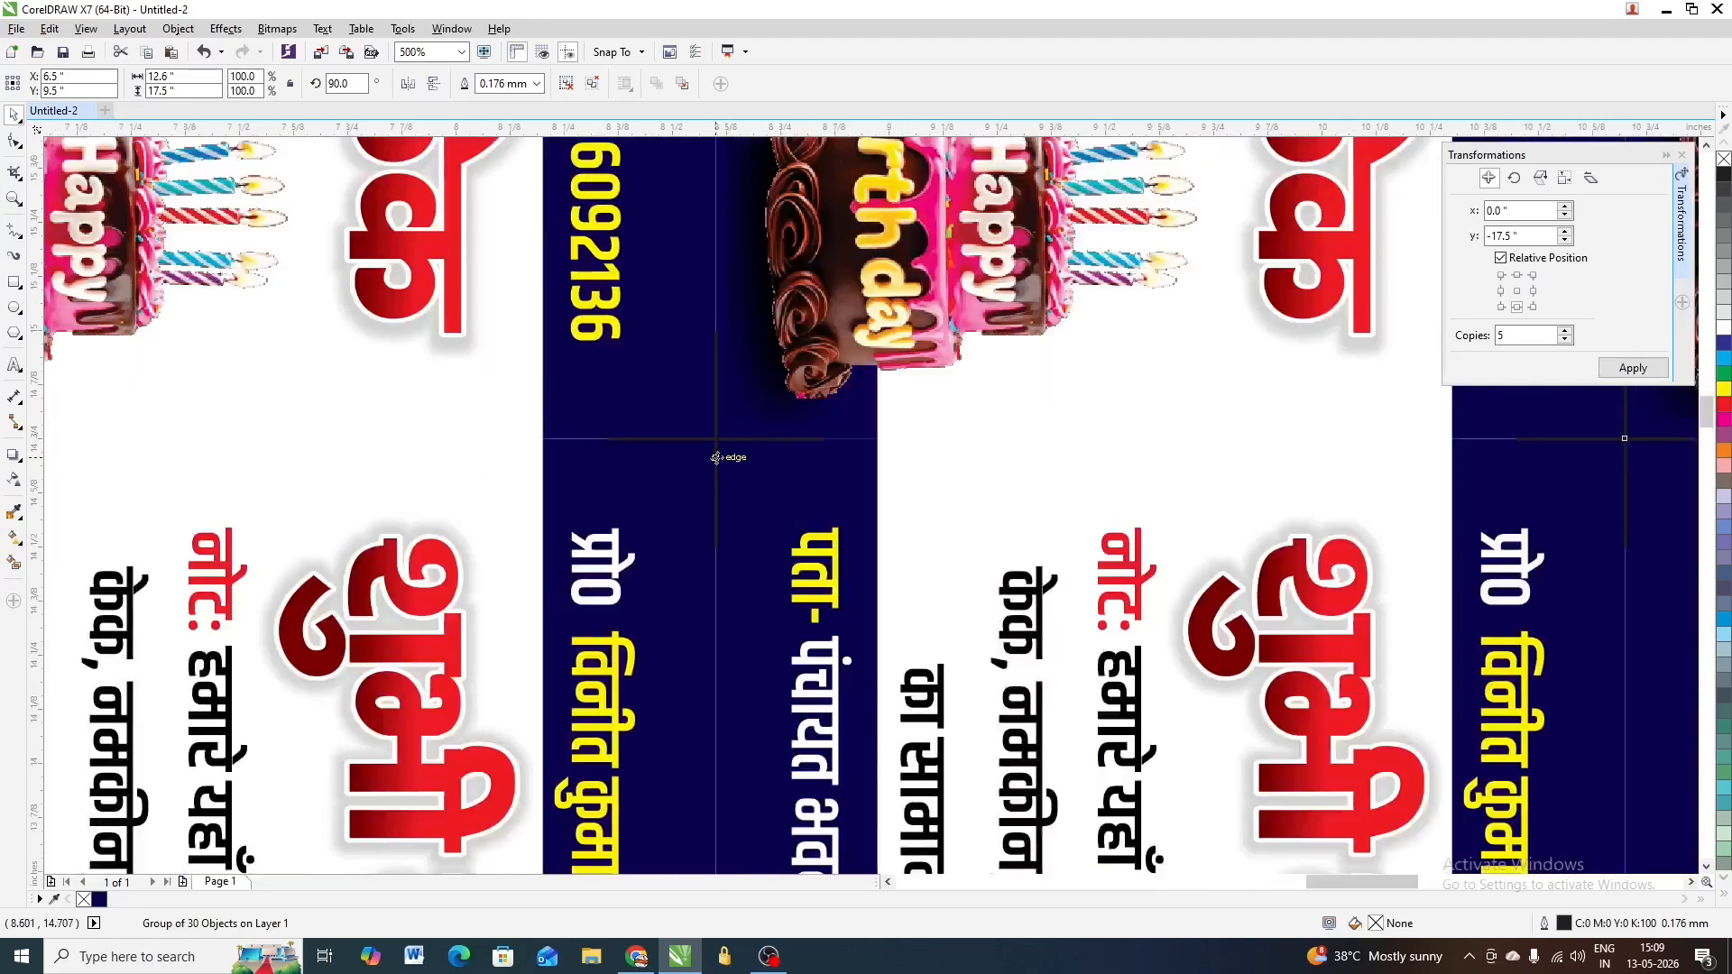
scroll(716, 457, "down", 1)
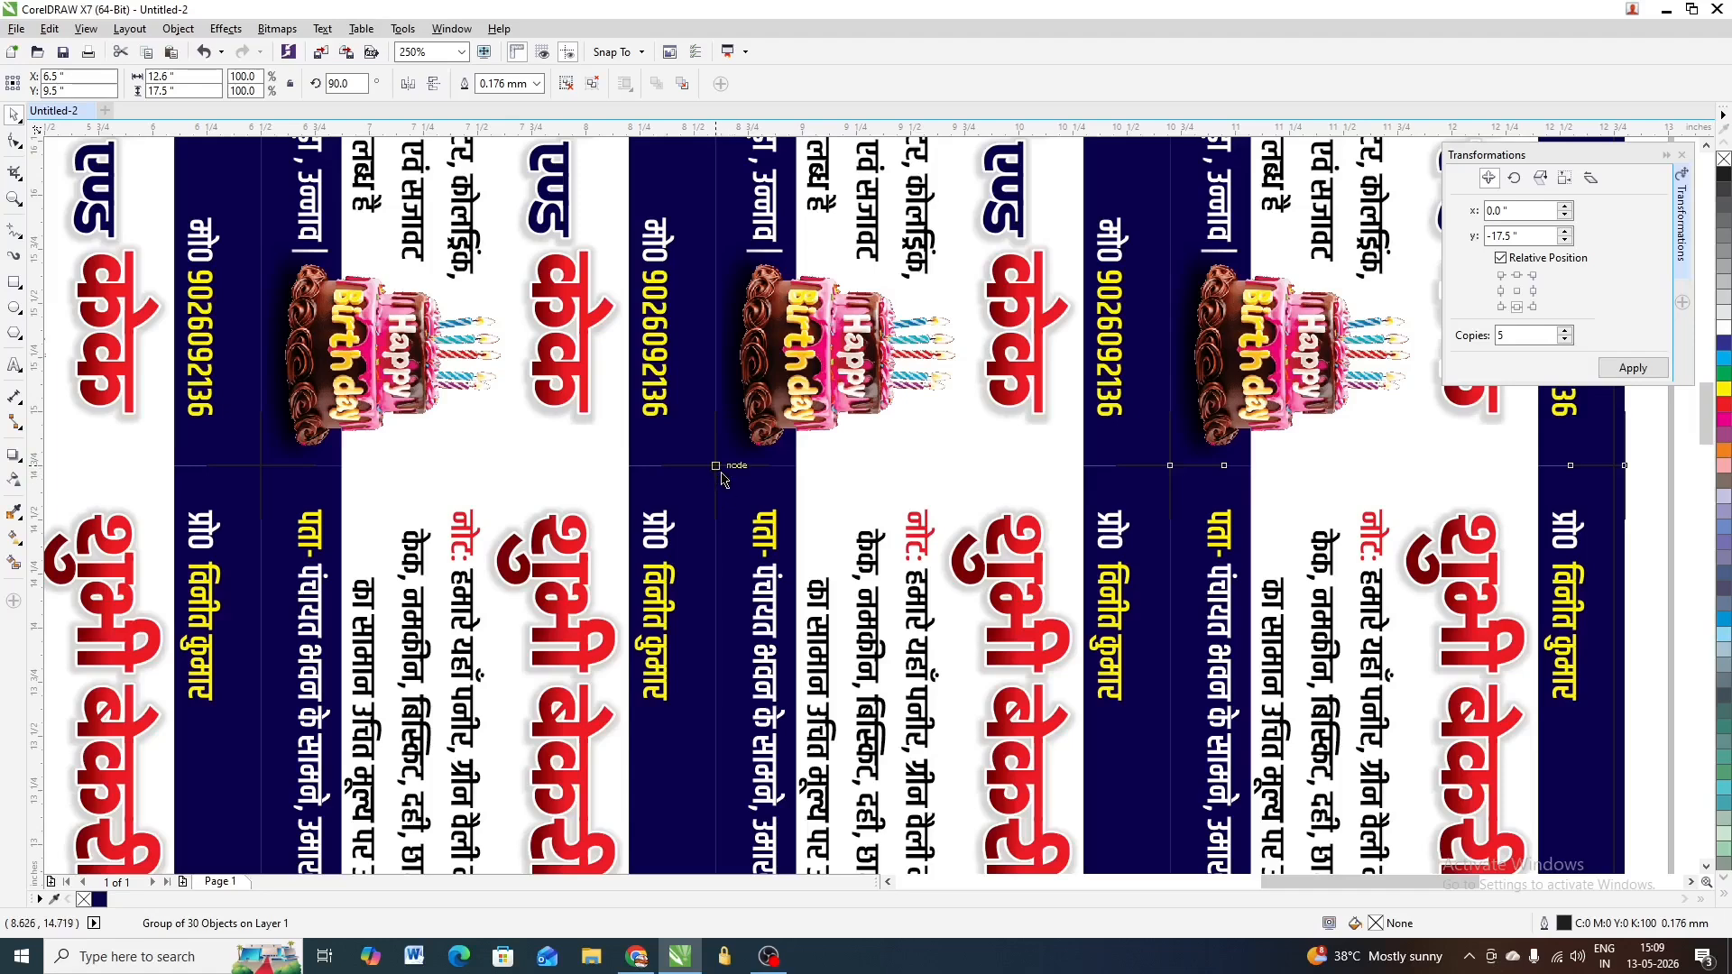
Give the selected crop marks a white outline, then zoom in to check them against the dark card edges
right_click(1720, 332)
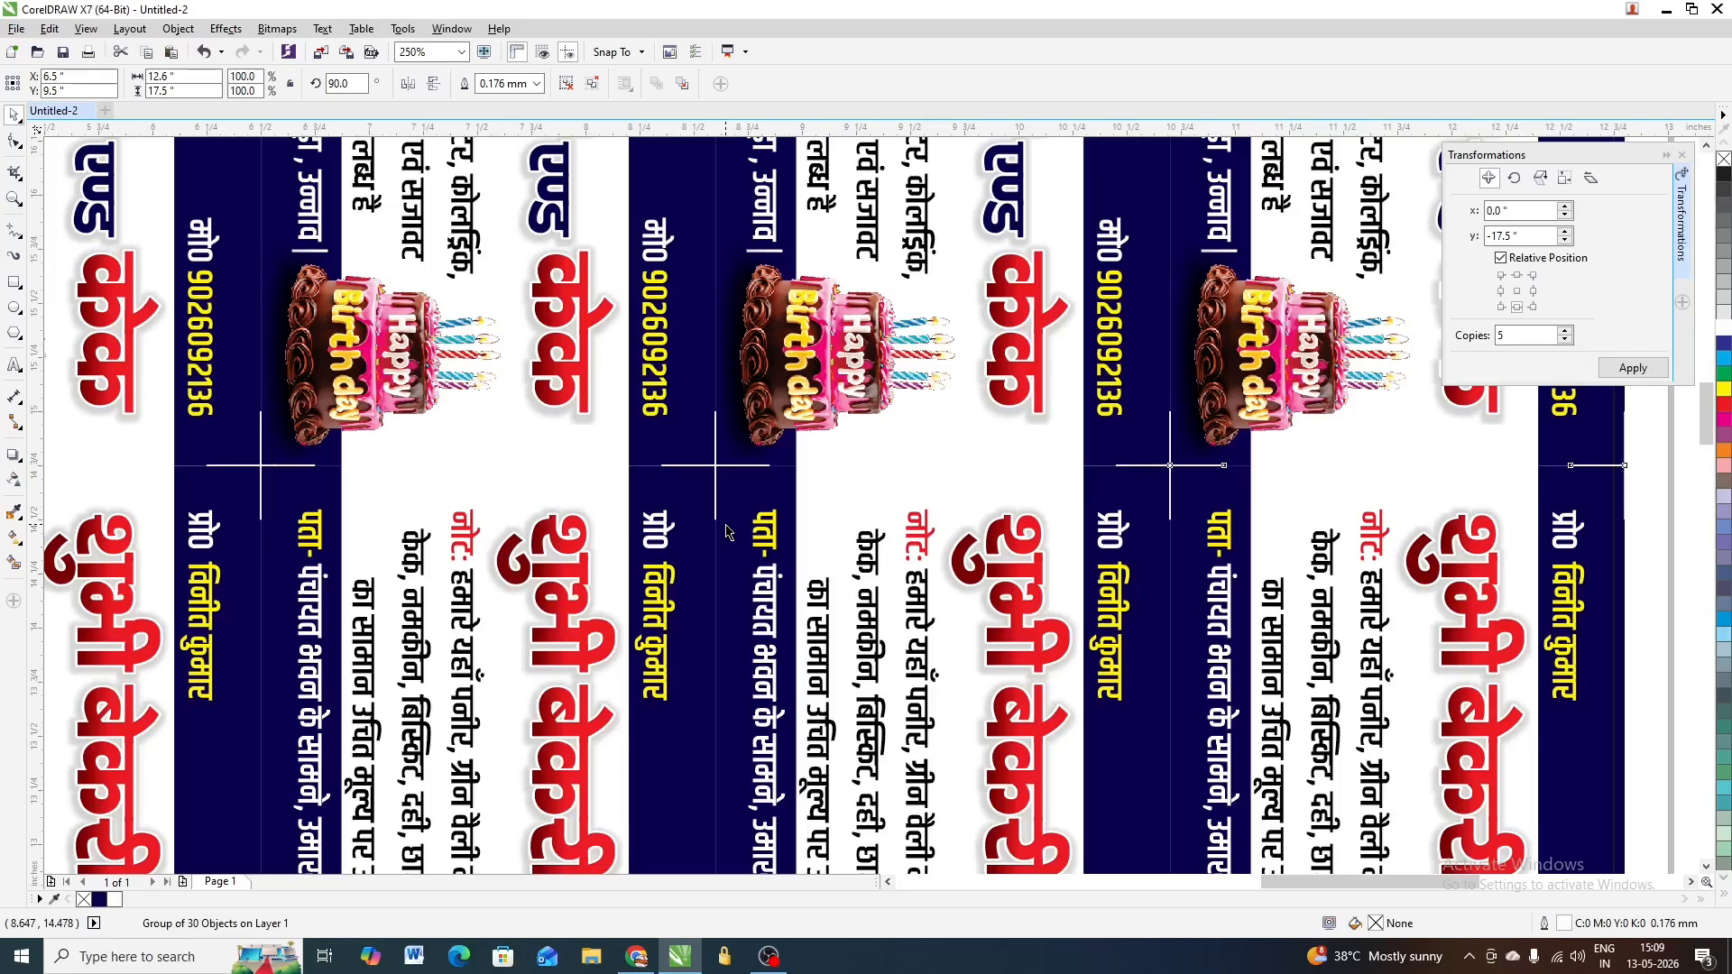
scroll(729, 533, "down", 3)
scroll(711, 504, "up", 5)
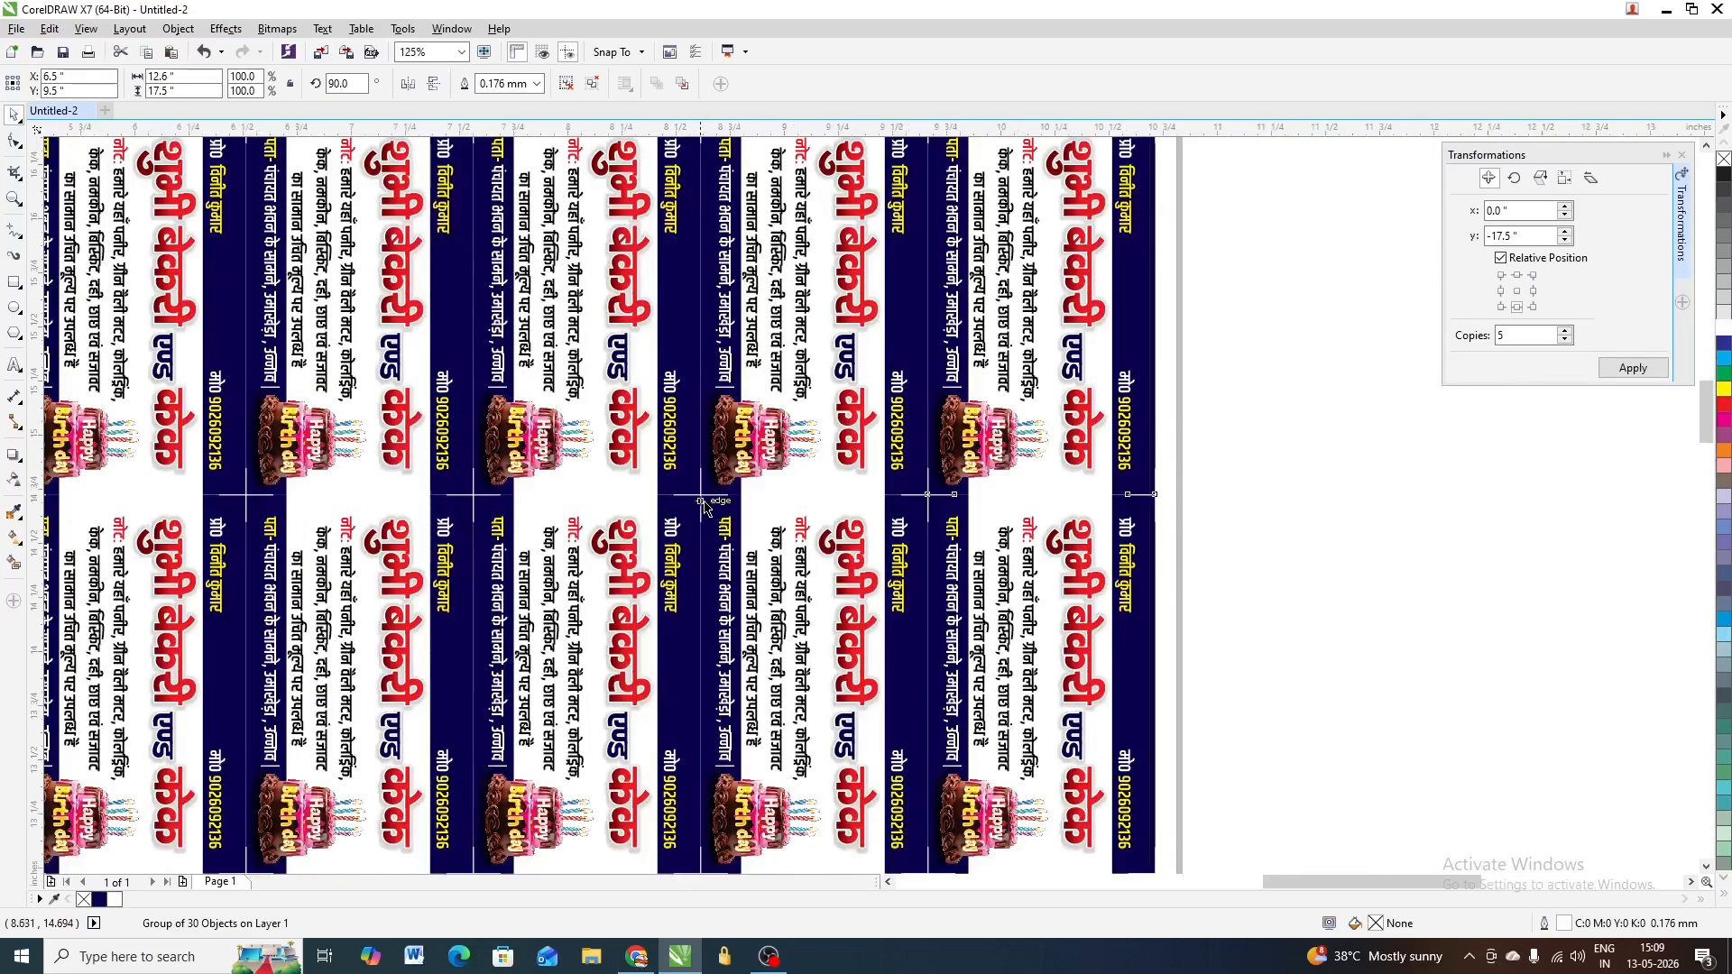
scroll(708, 499, "up", 2)
scroll(708, 498, "down", 7)
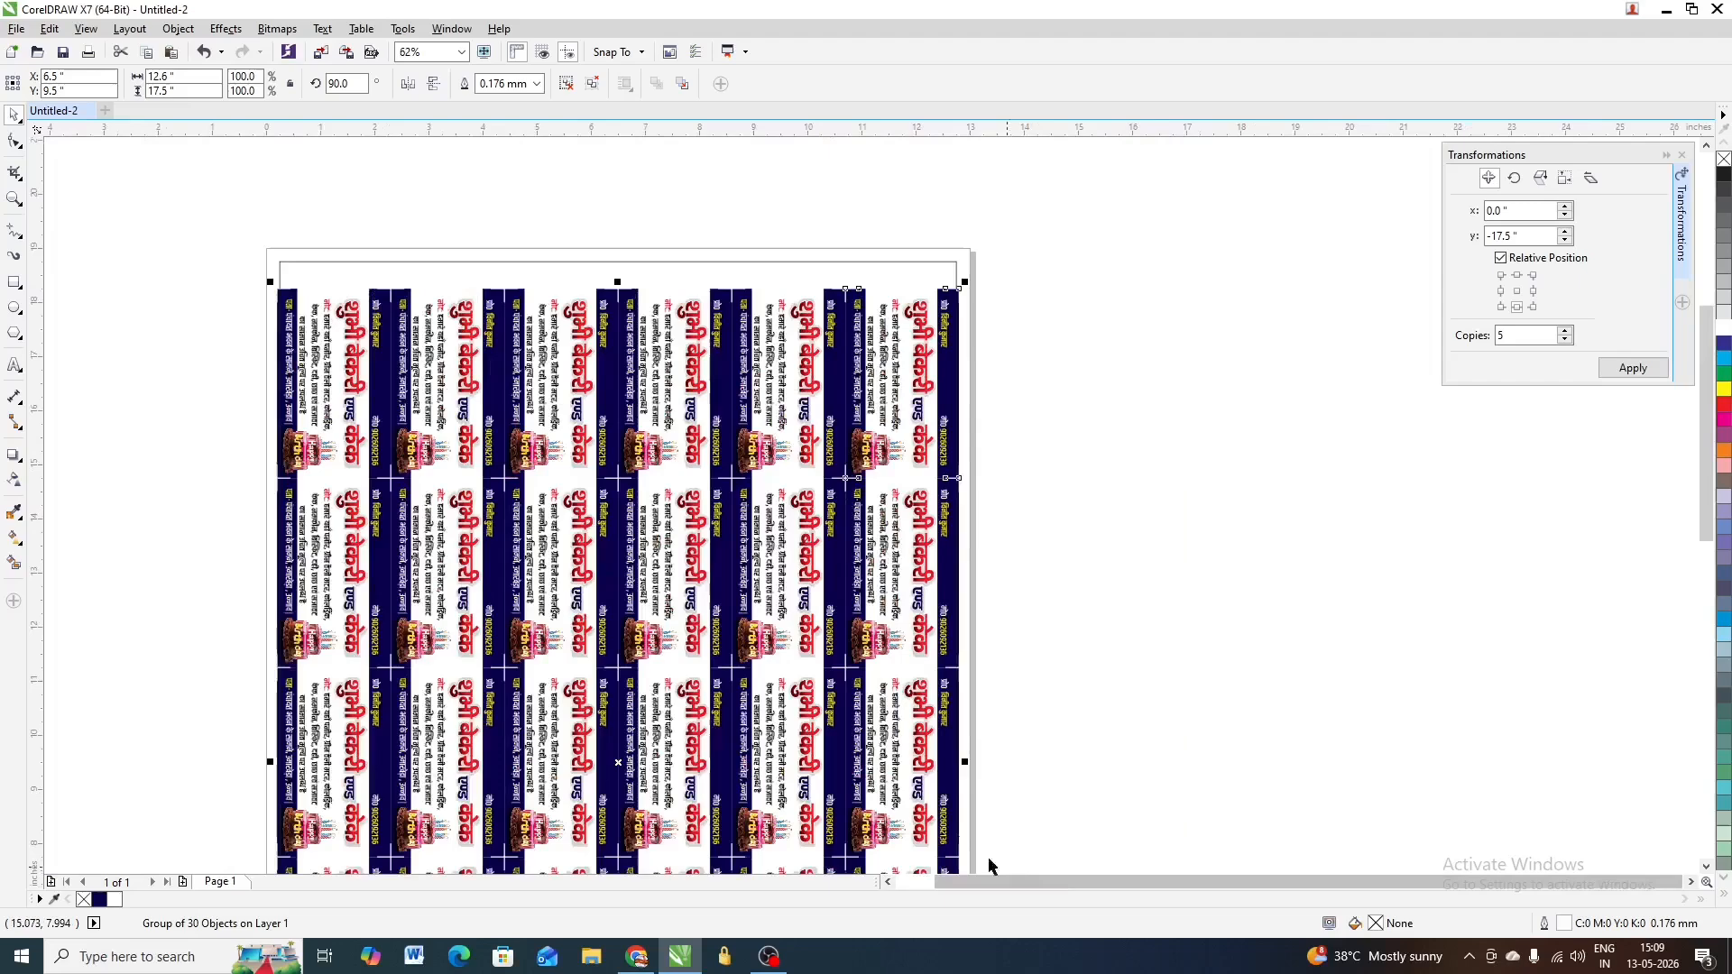
left_click_drag(988, 857, 834, 879)
scroll(842, 719, "up", 2)
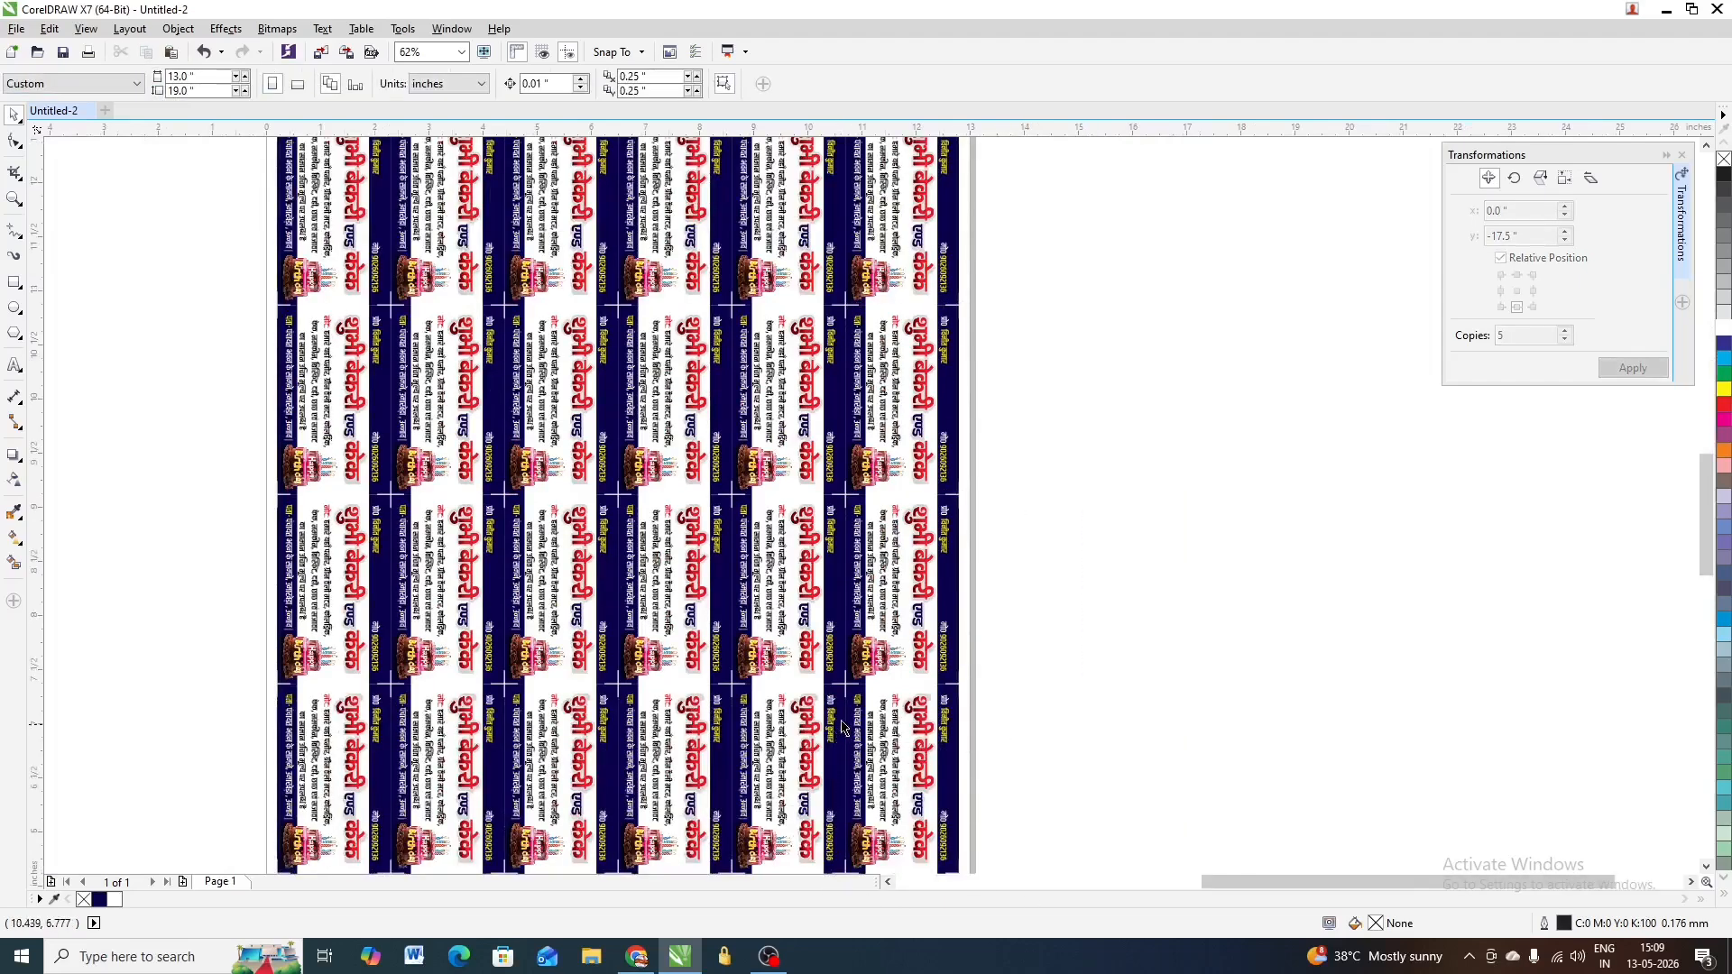
scroll(857, 578, "up", 3)
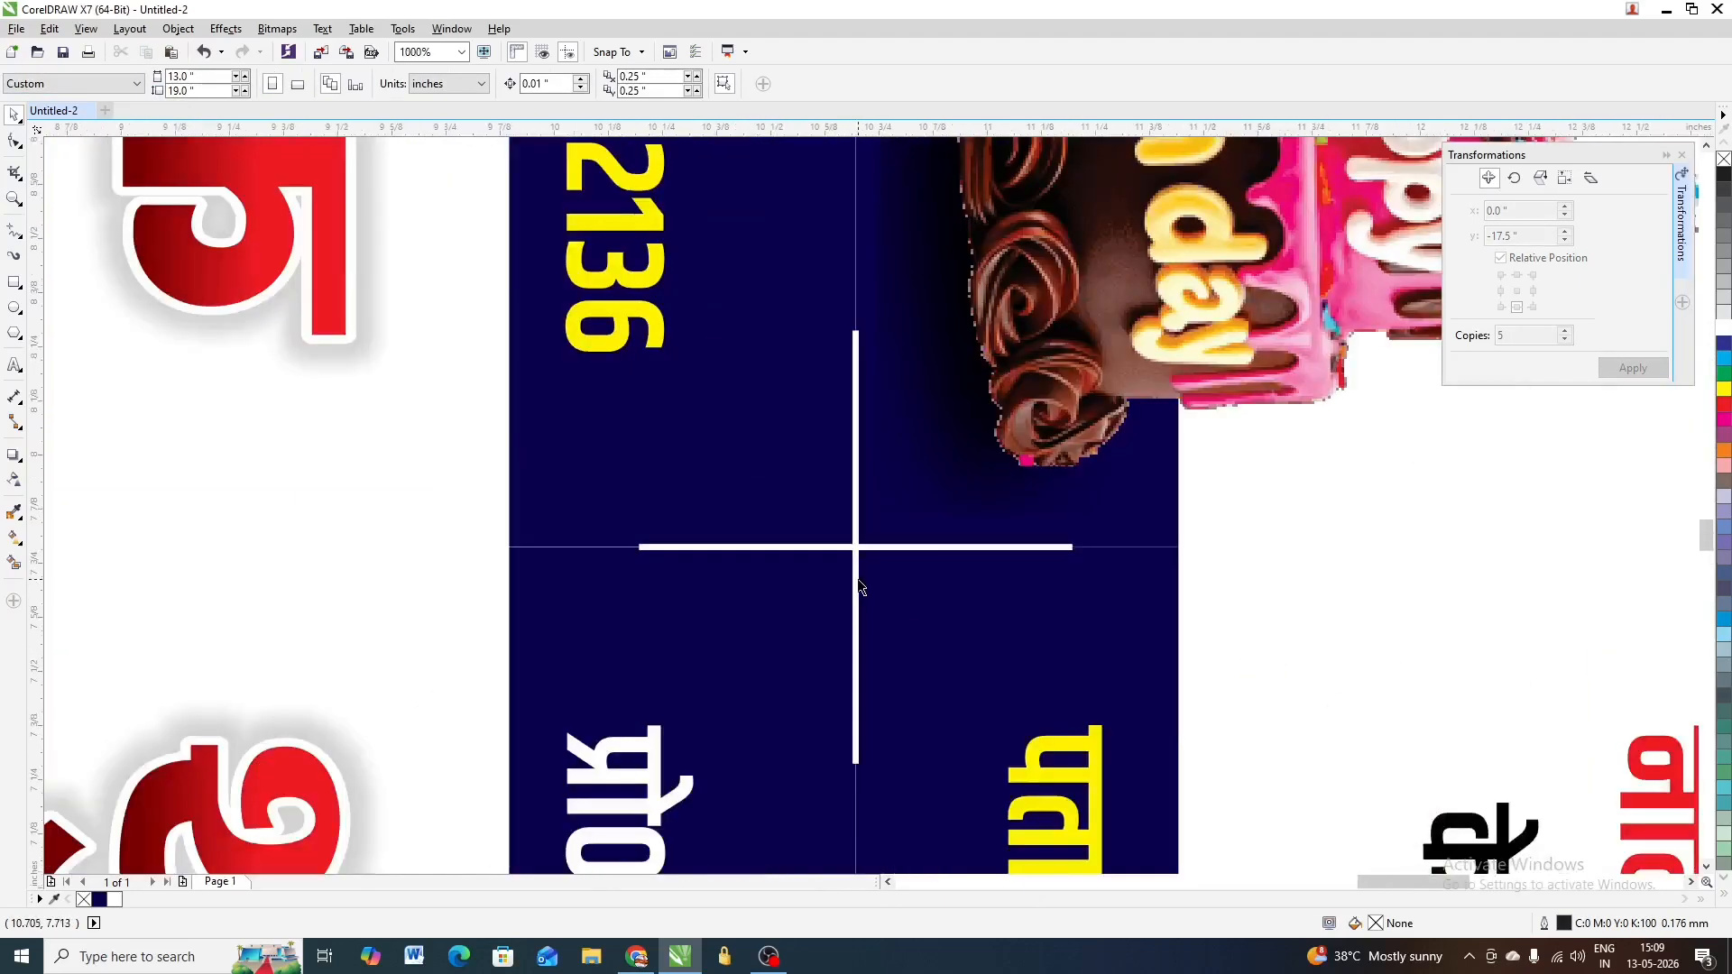
scroll(858, 579, "down", 3)
scroll(861, 581, "down", 2)
scroll(1081, 471, "down", 5)
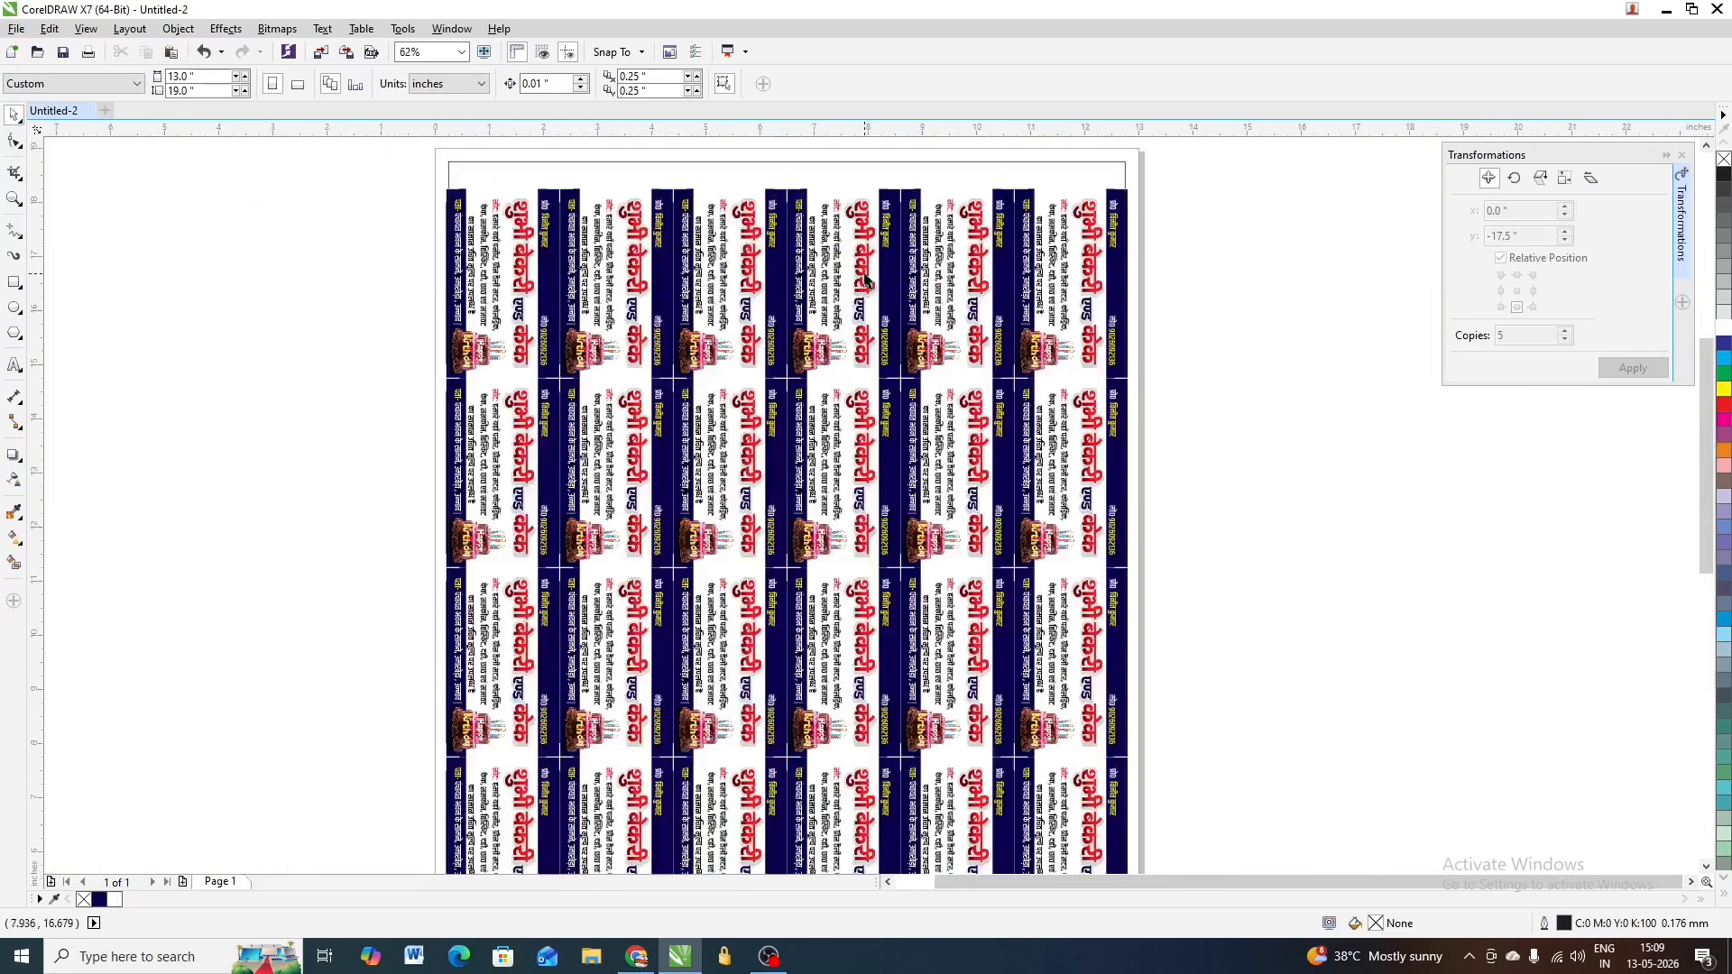
scroll(863, 278, "up", 1)
scroll(1231, 190, "down", 1)
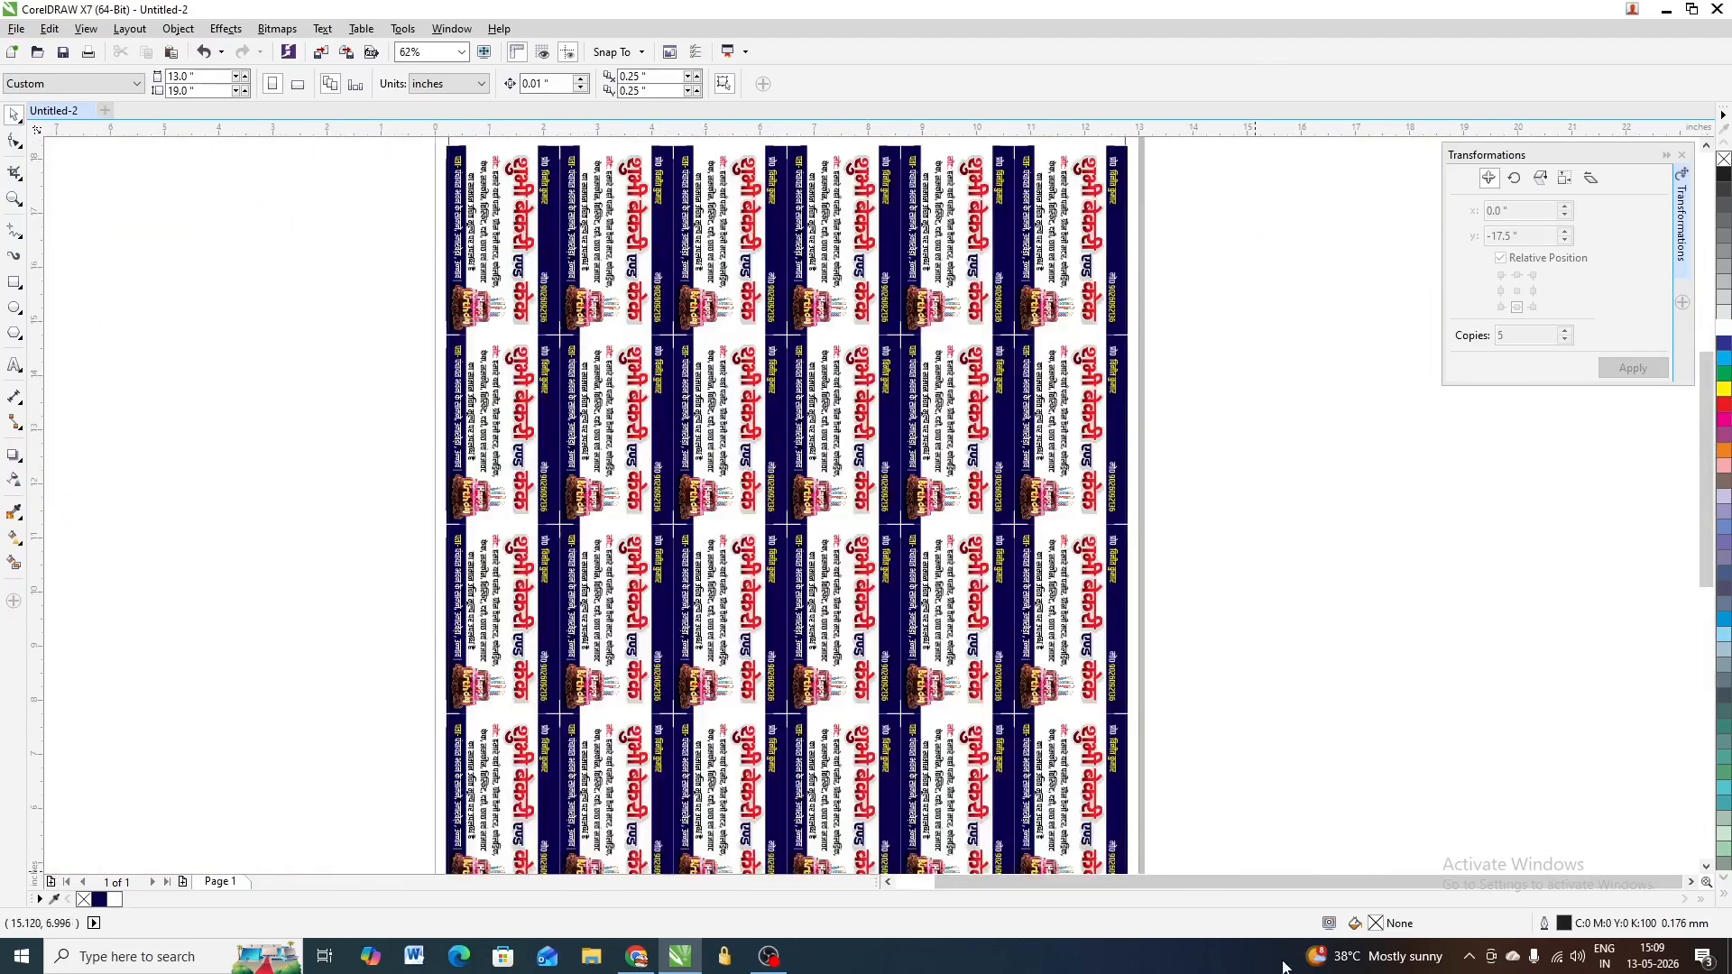